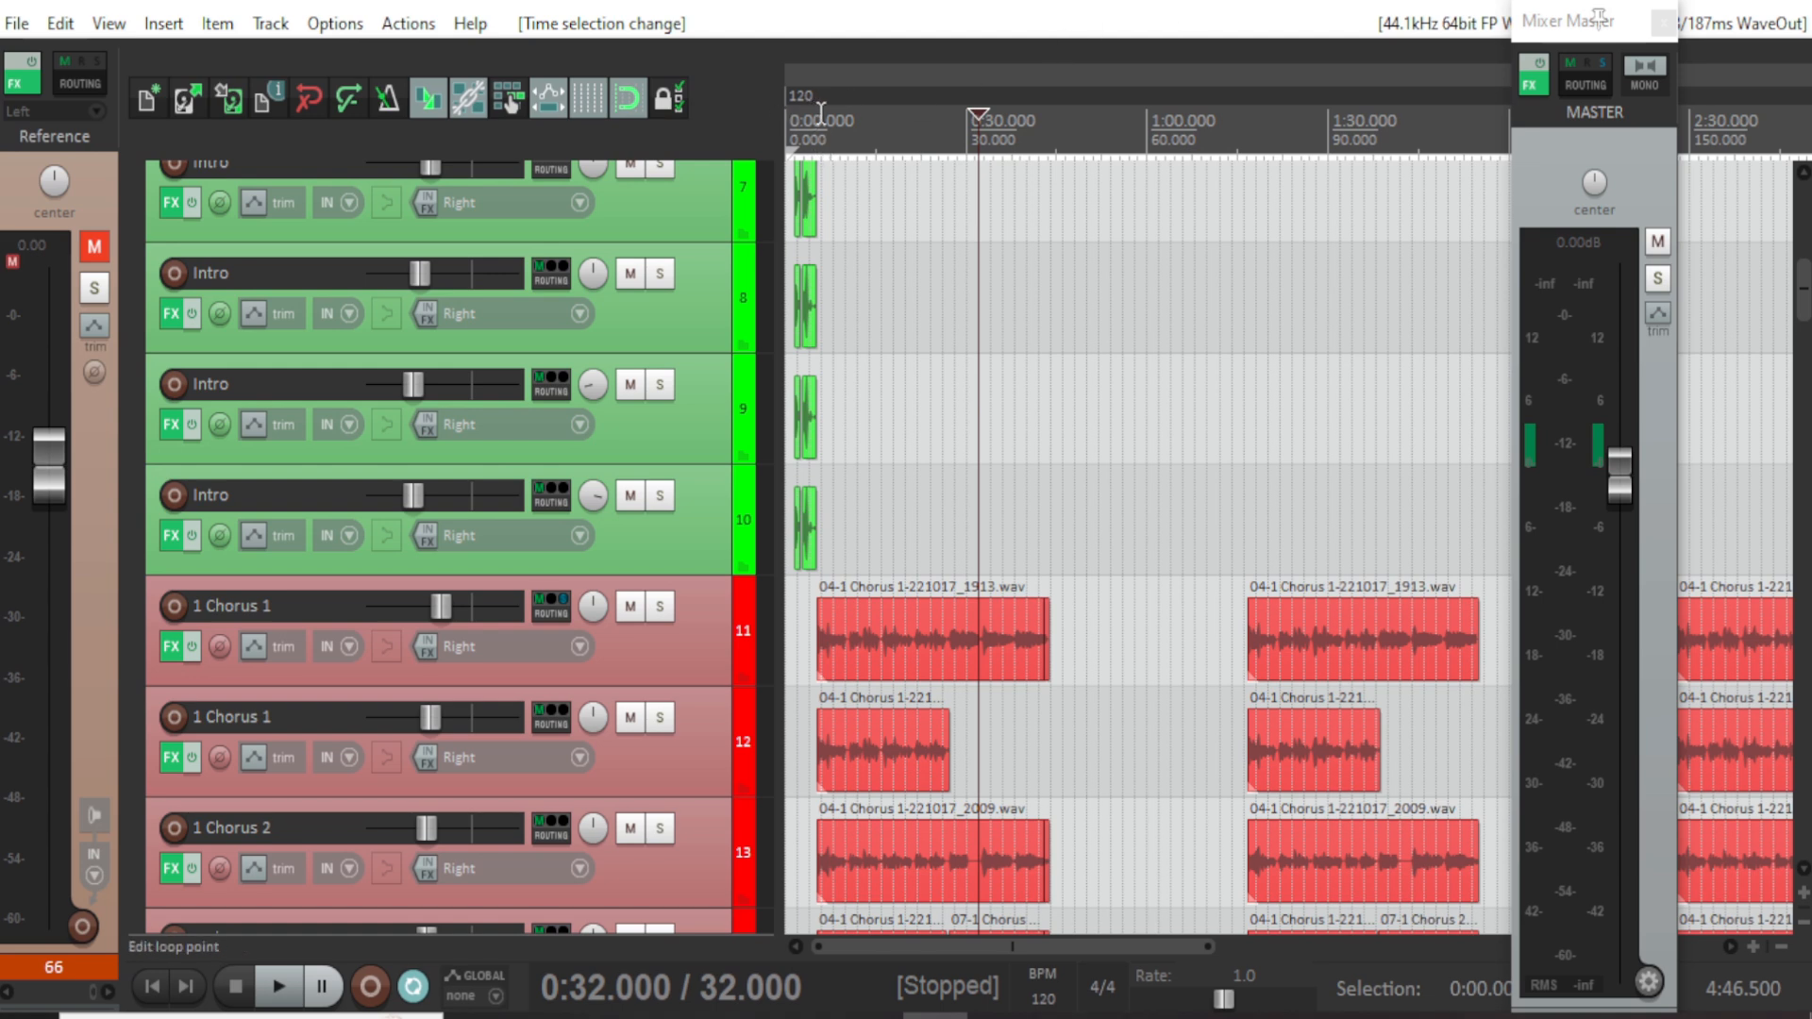
# Play the song from 0:06.000 through the first chorus and verse while following the vocal tracks, and stop playback.
pyautogui.click(821, 115)
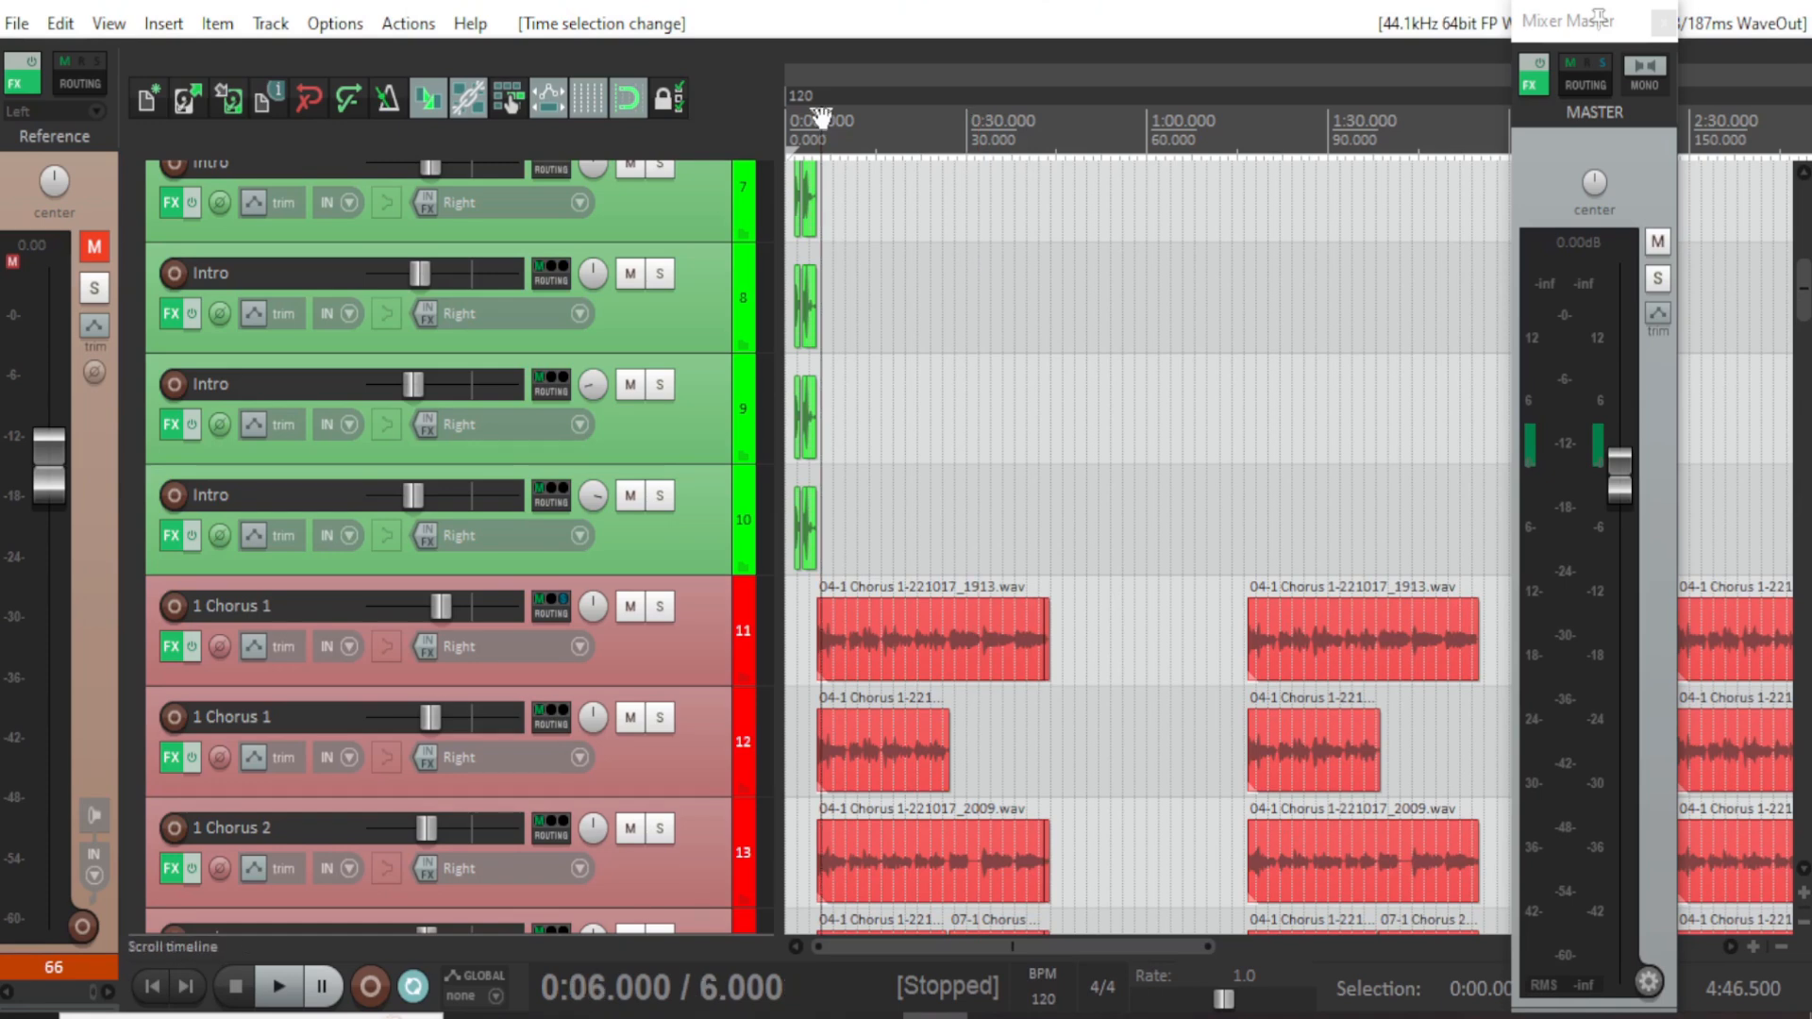
pyautogui.press('space')
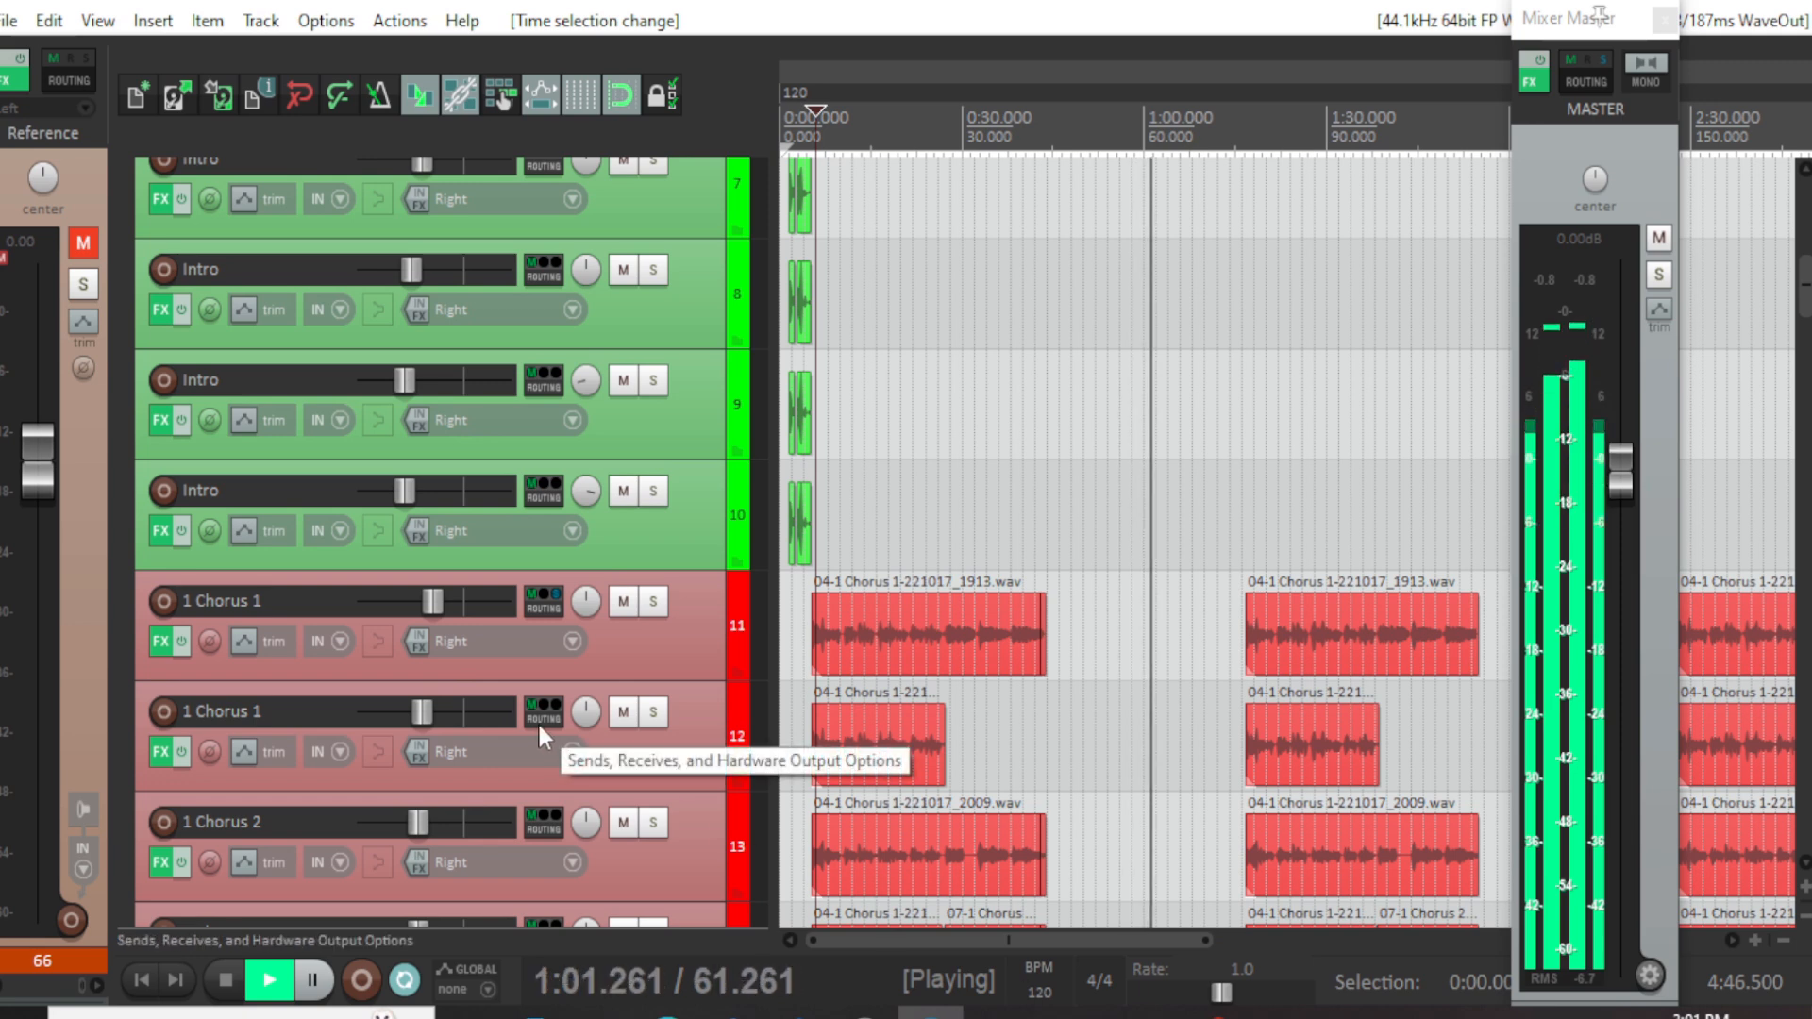
pyautogui.scroll(-5, 557, 746)
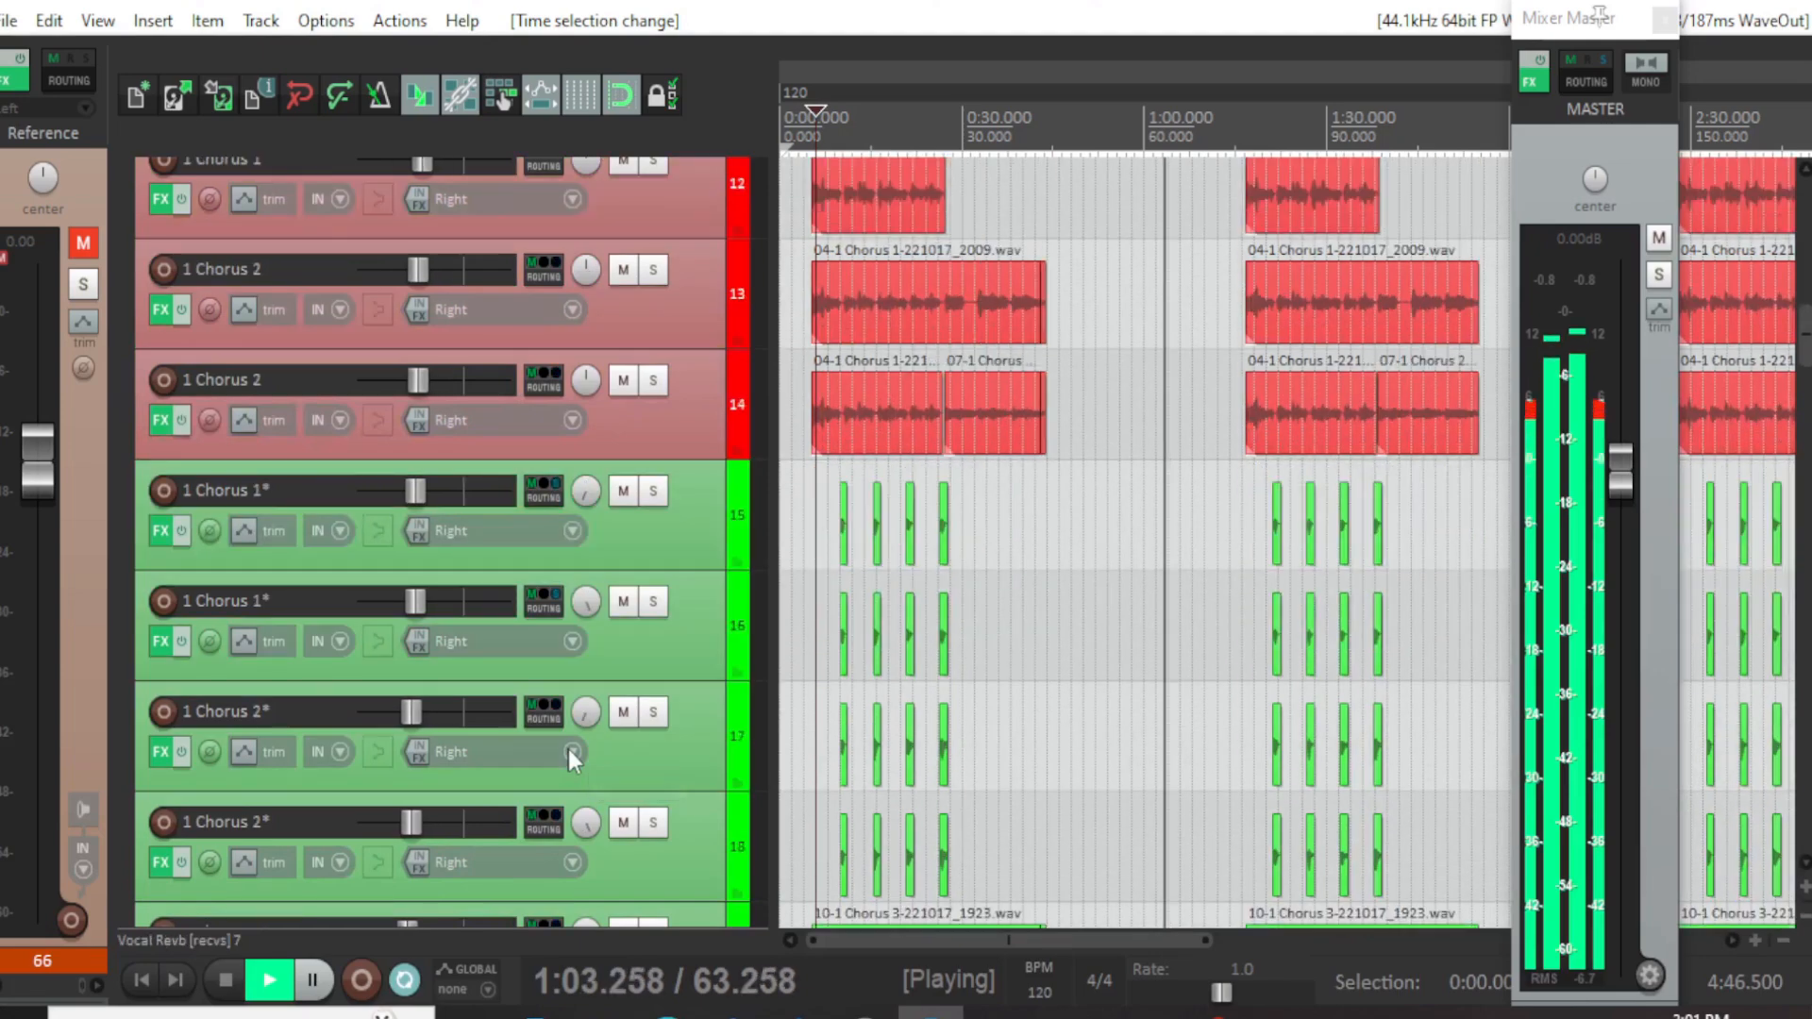
pyautogui.scroll(-8, 571, 758)
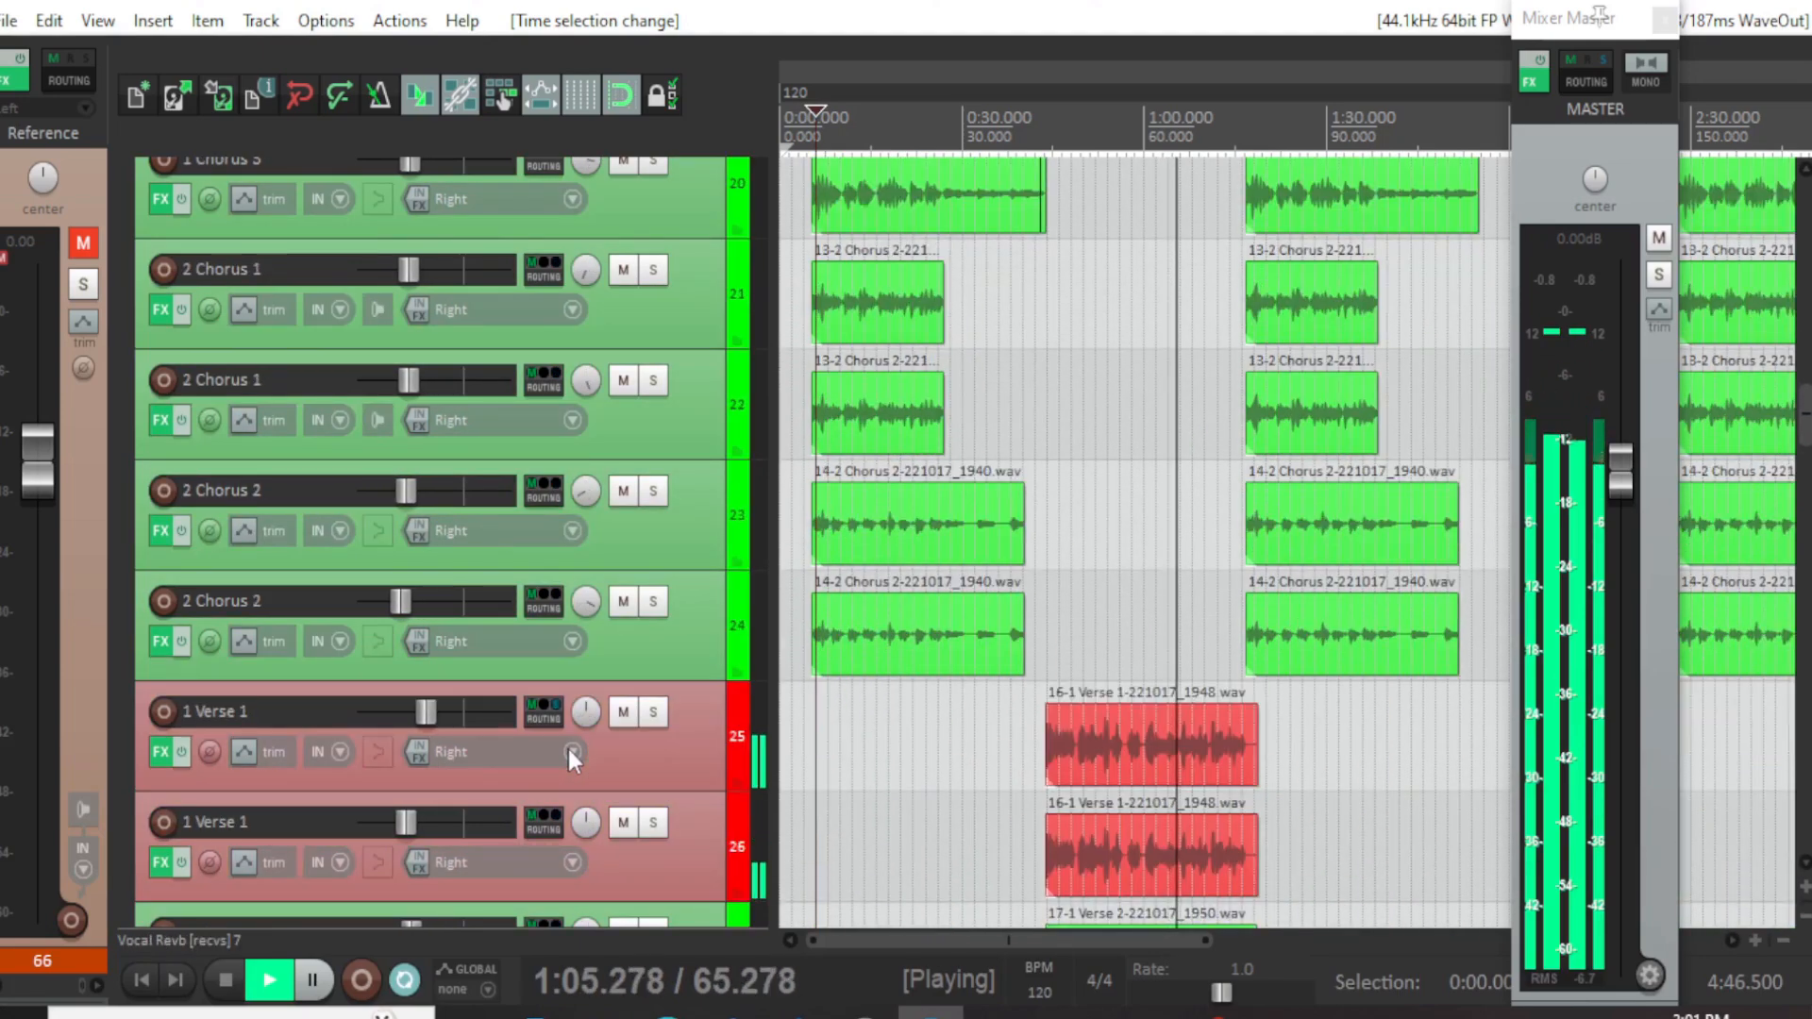
pyautogui.scroll(-1, 569, 749)
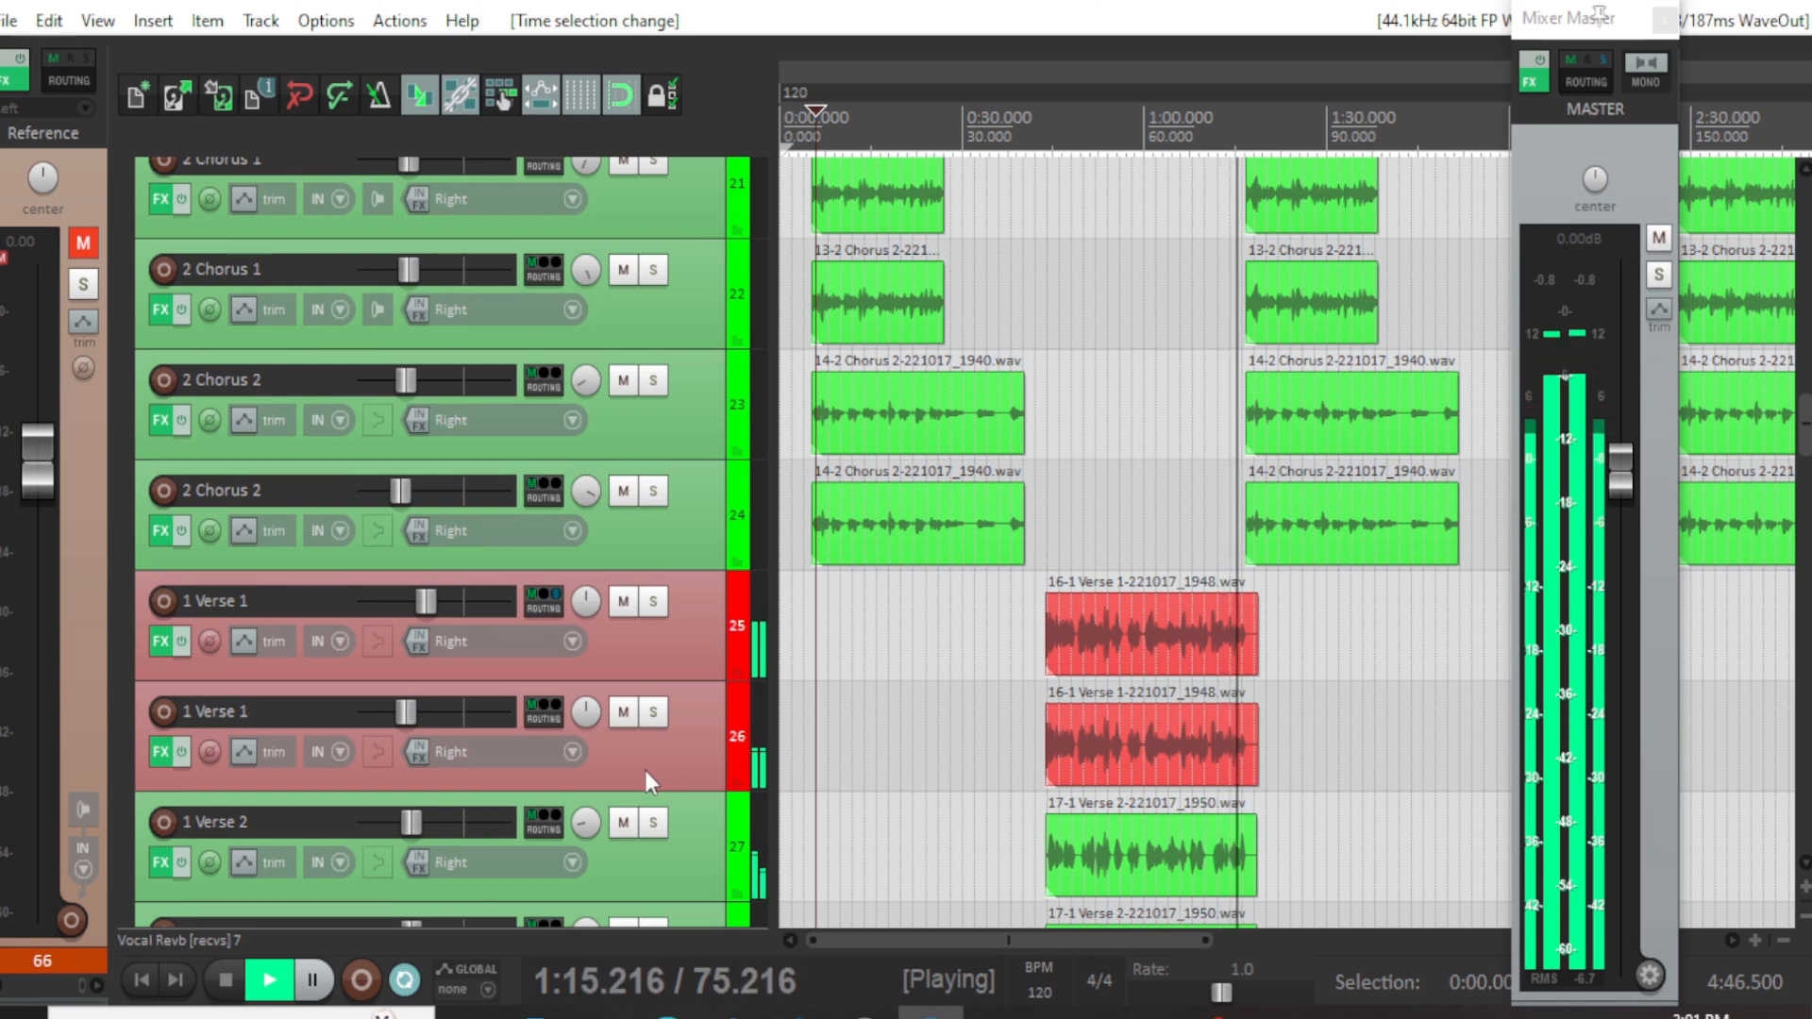
pyautogui.press('space')
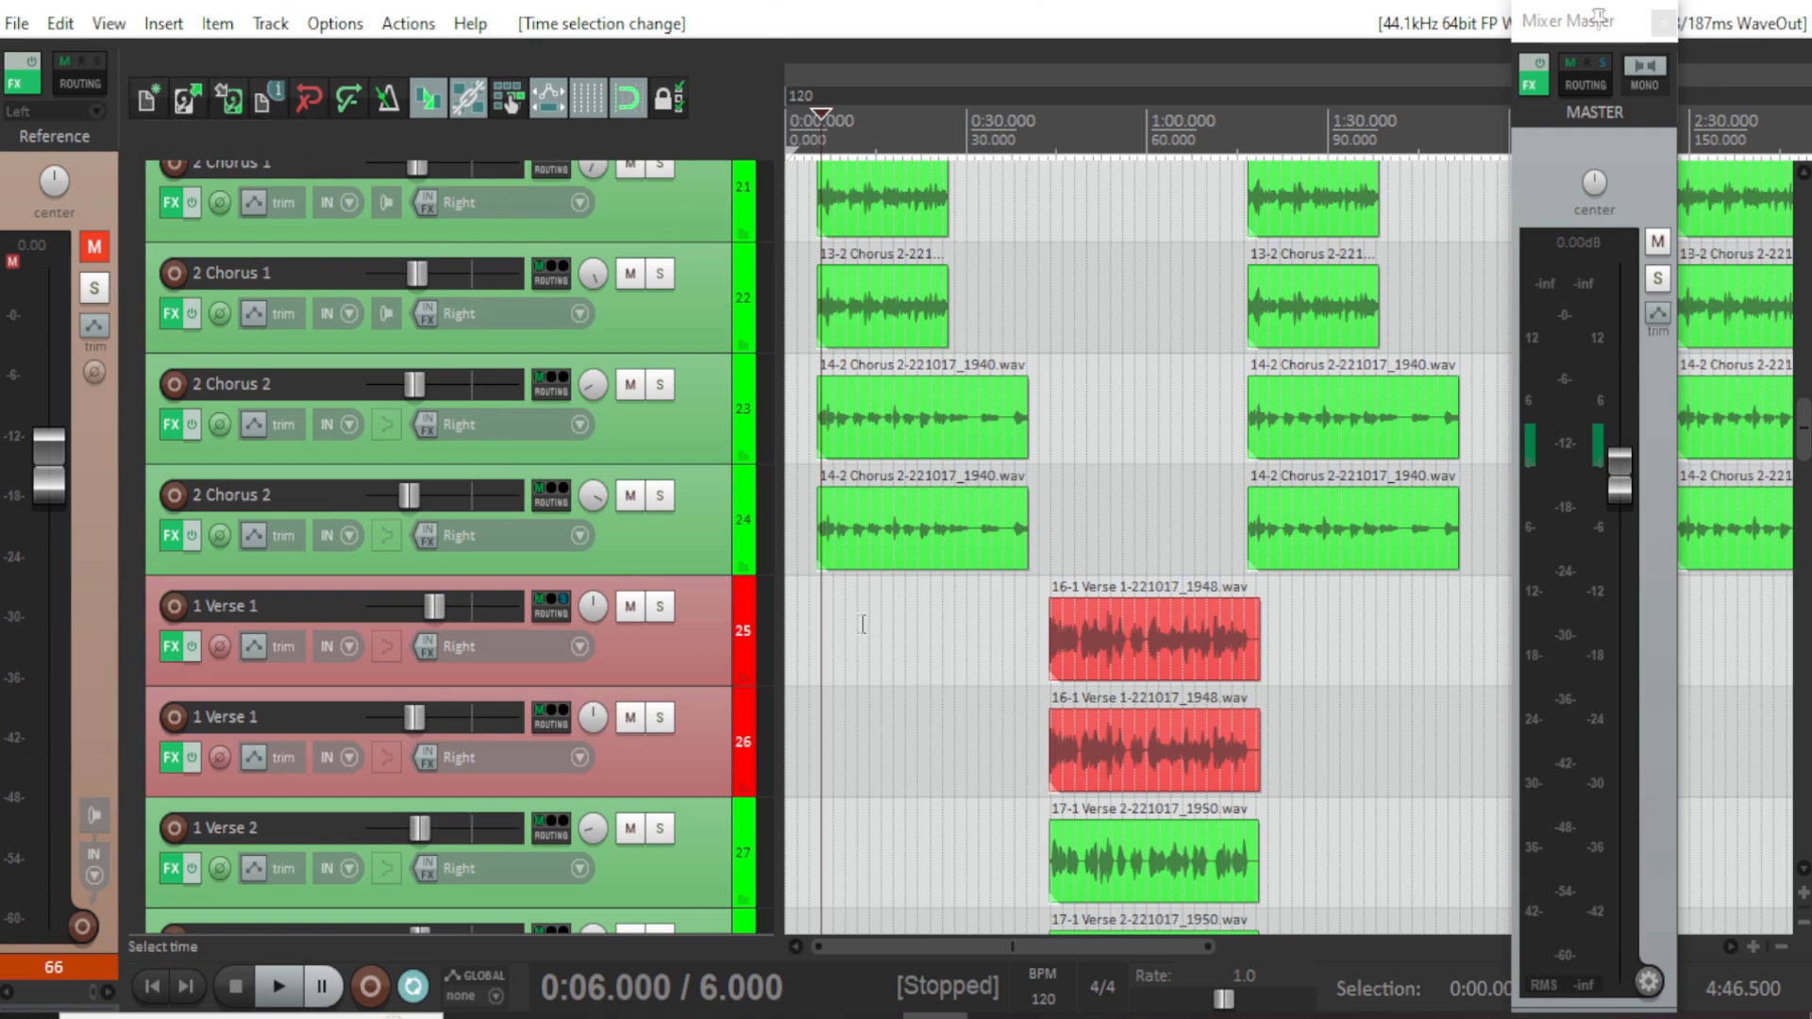
pyautogui.click(16, 23)
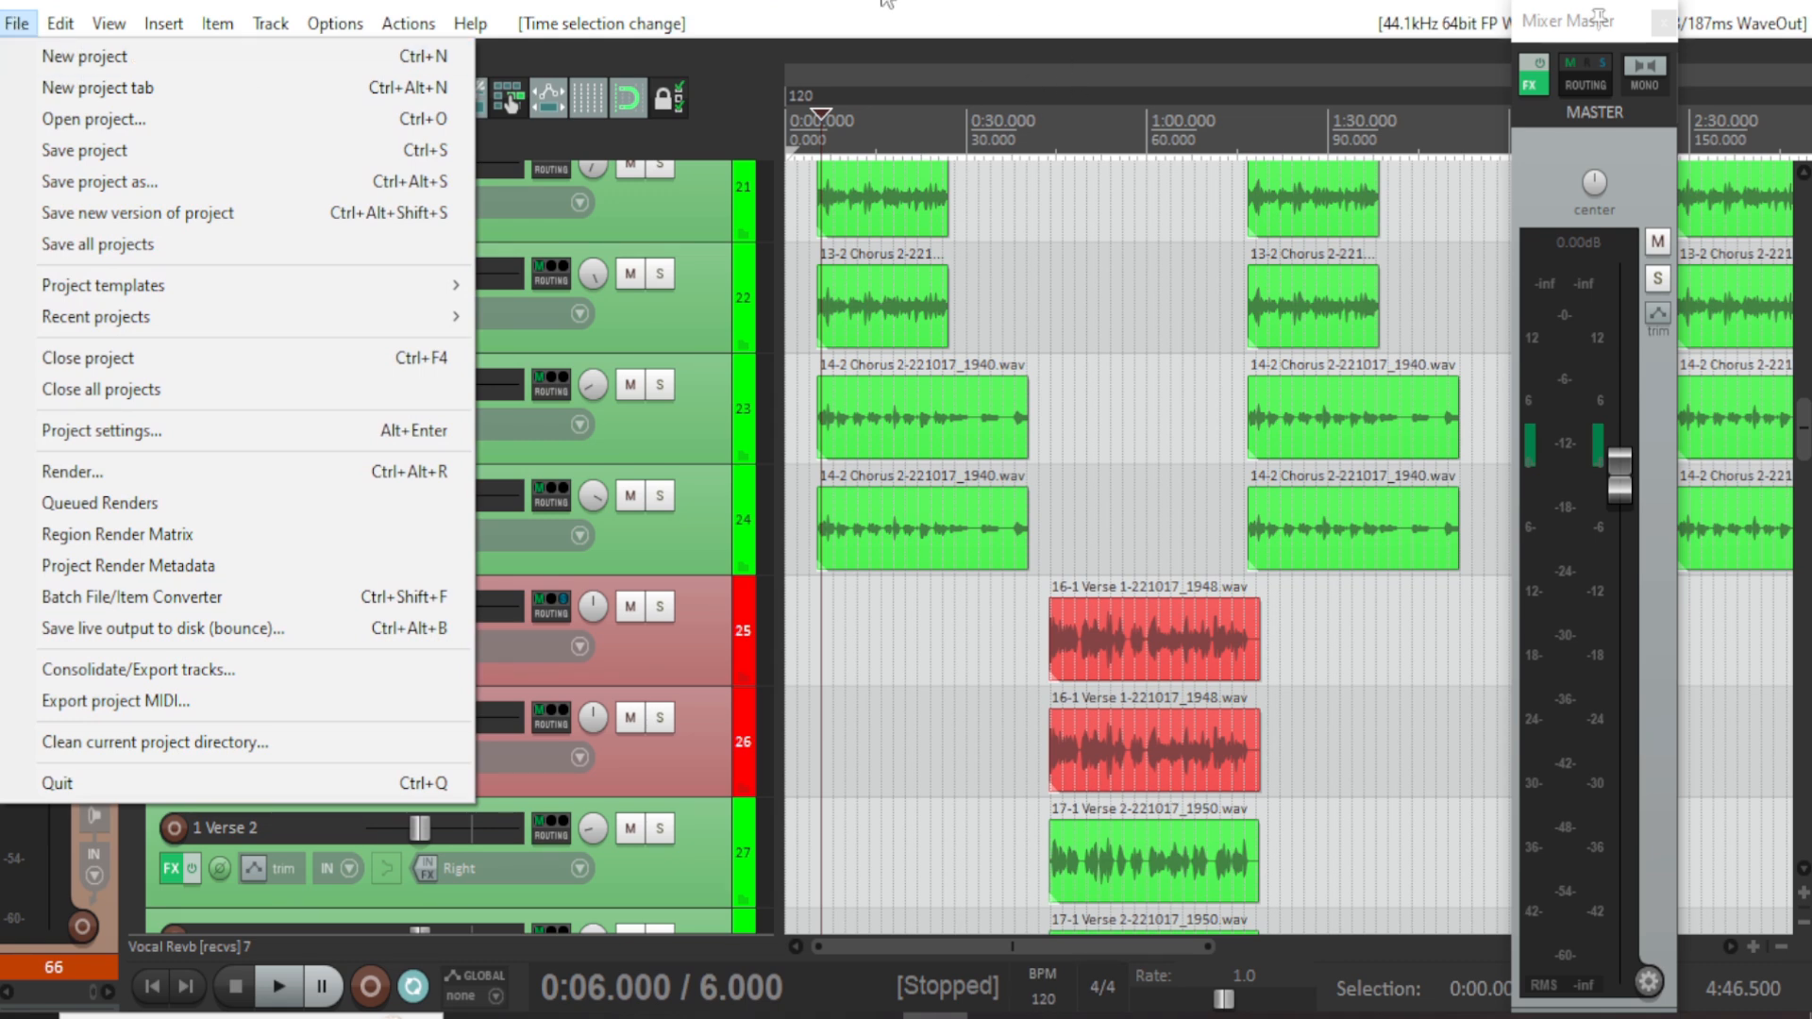
pyautogui.click(1030, 26)
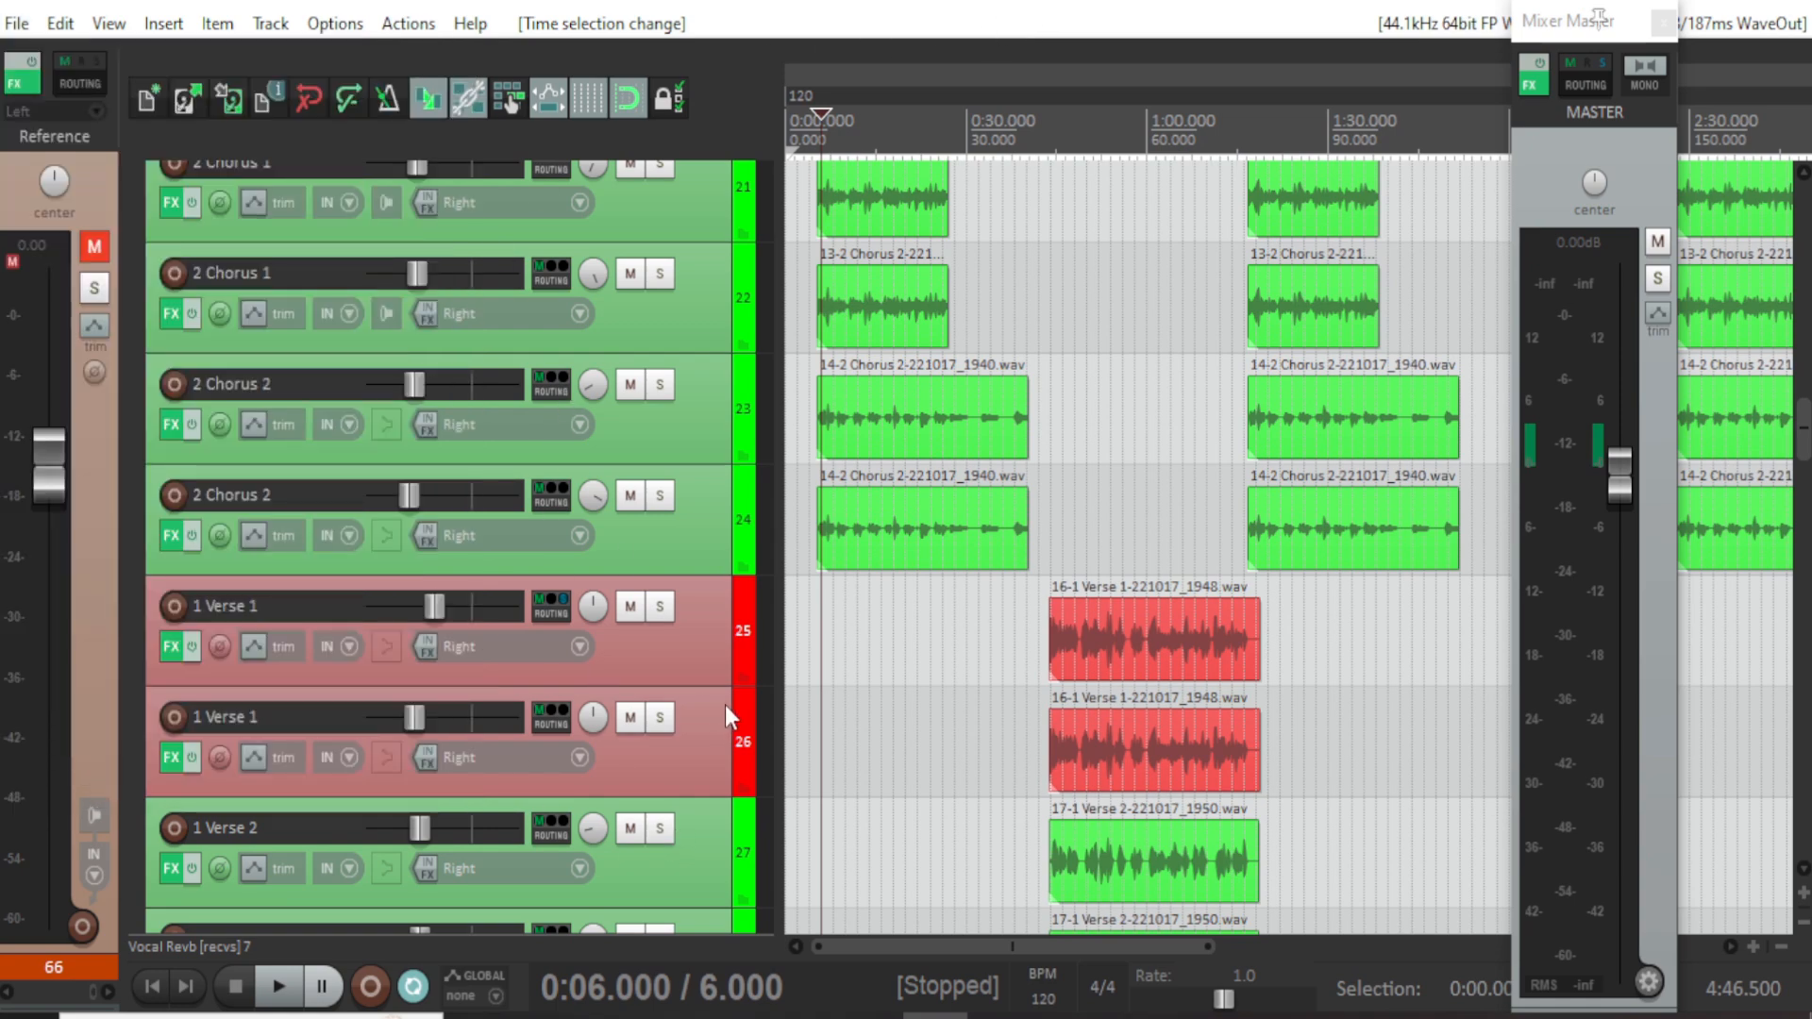
# Insert a new empty track below the last Reference track and check the track insertion commands.
pyautogui.scroll(-10, 725, 705)
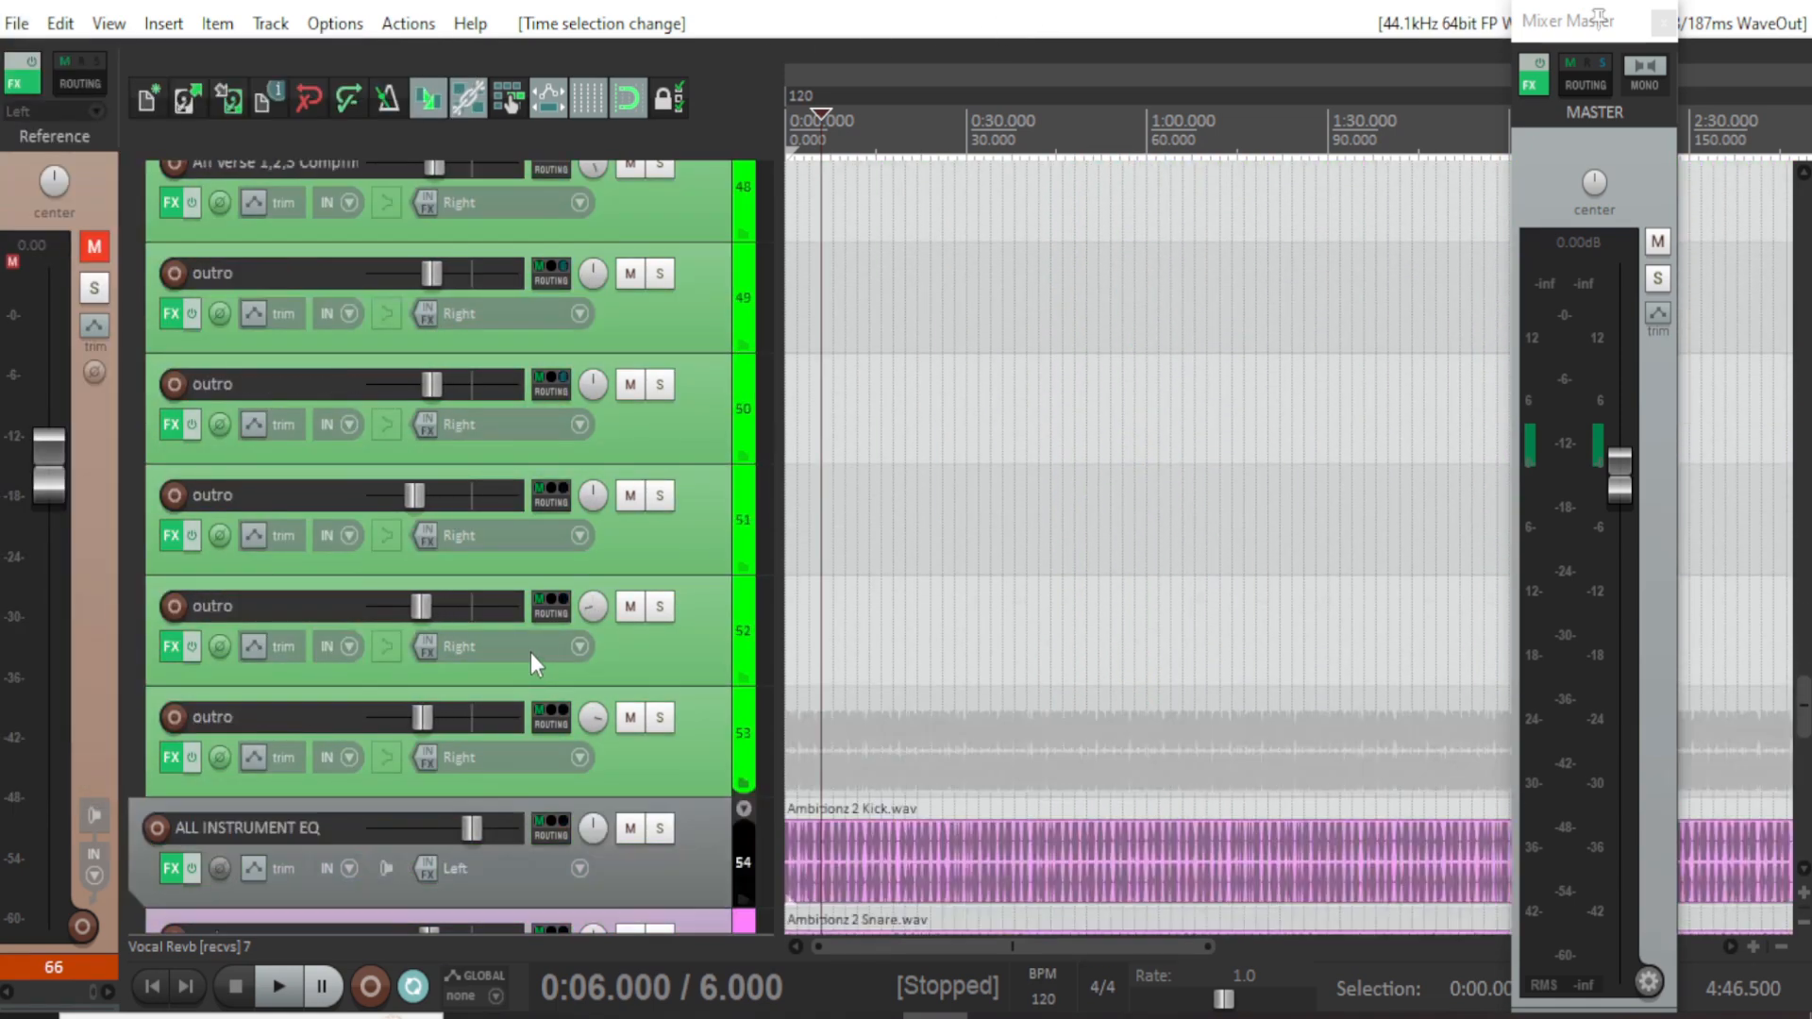
pyautogui.scroll(-5, 534, 649)
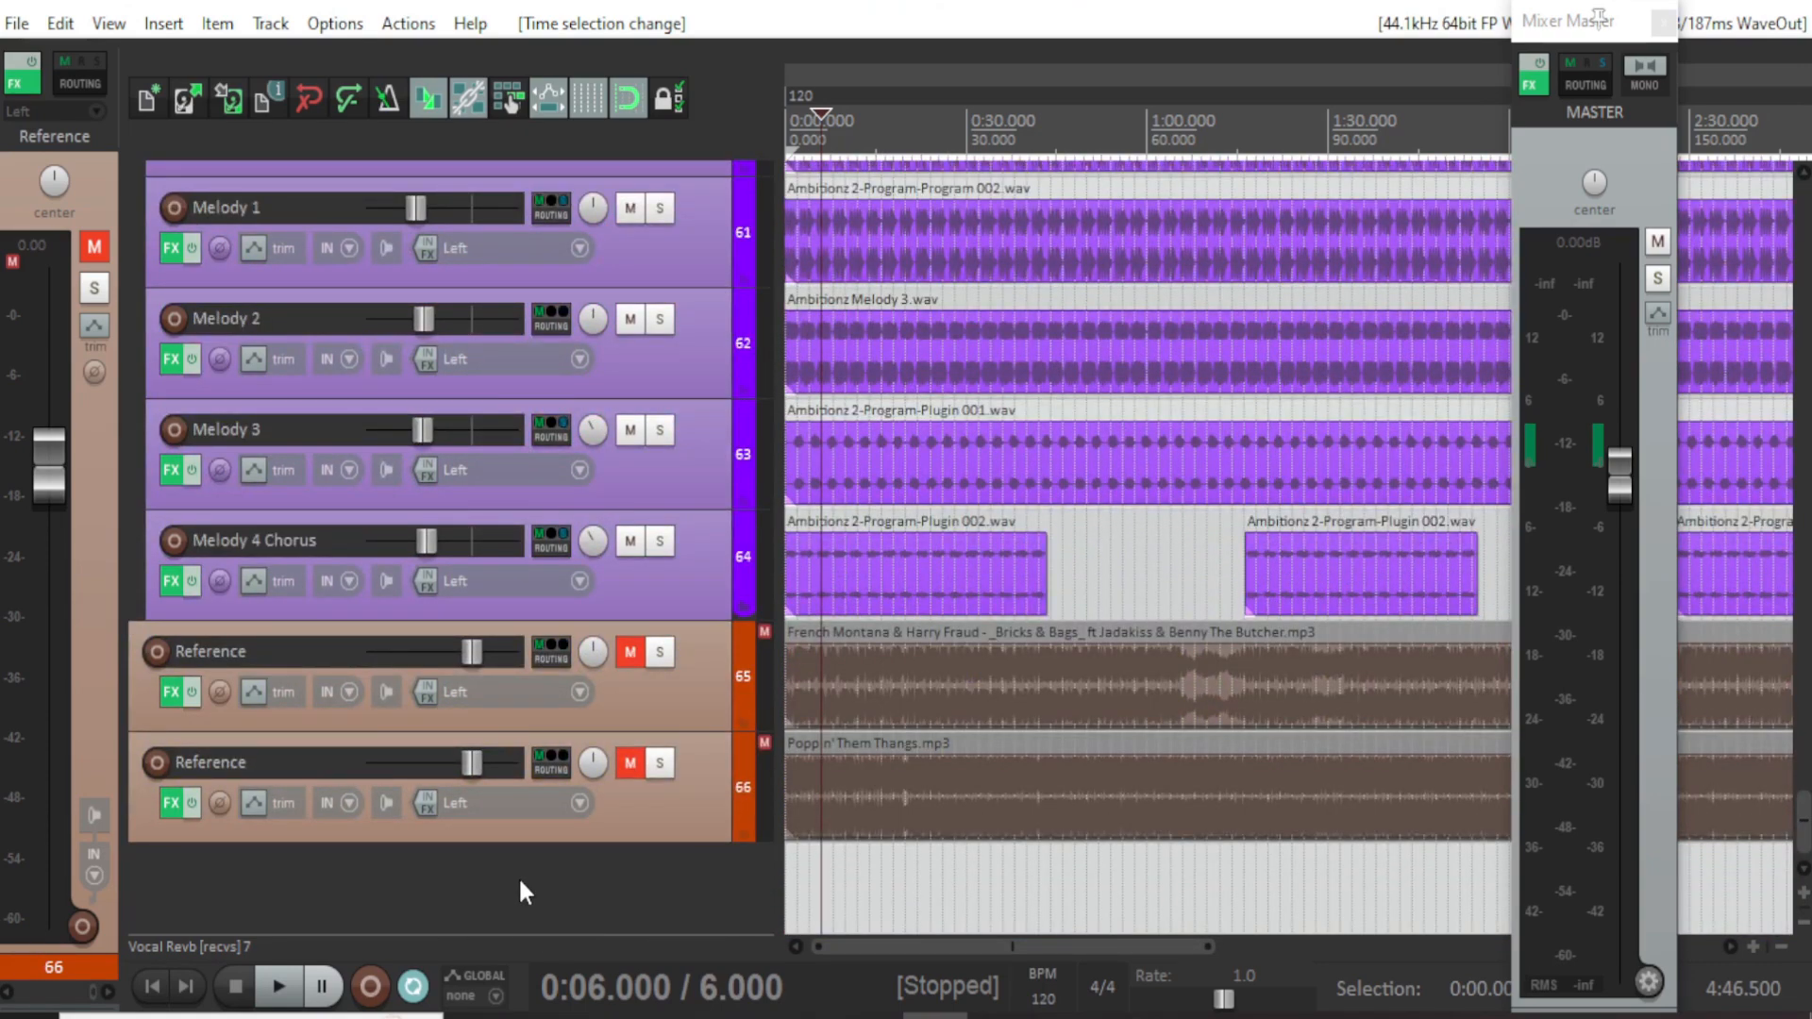
pyautogui.doubleClick(525, 872)
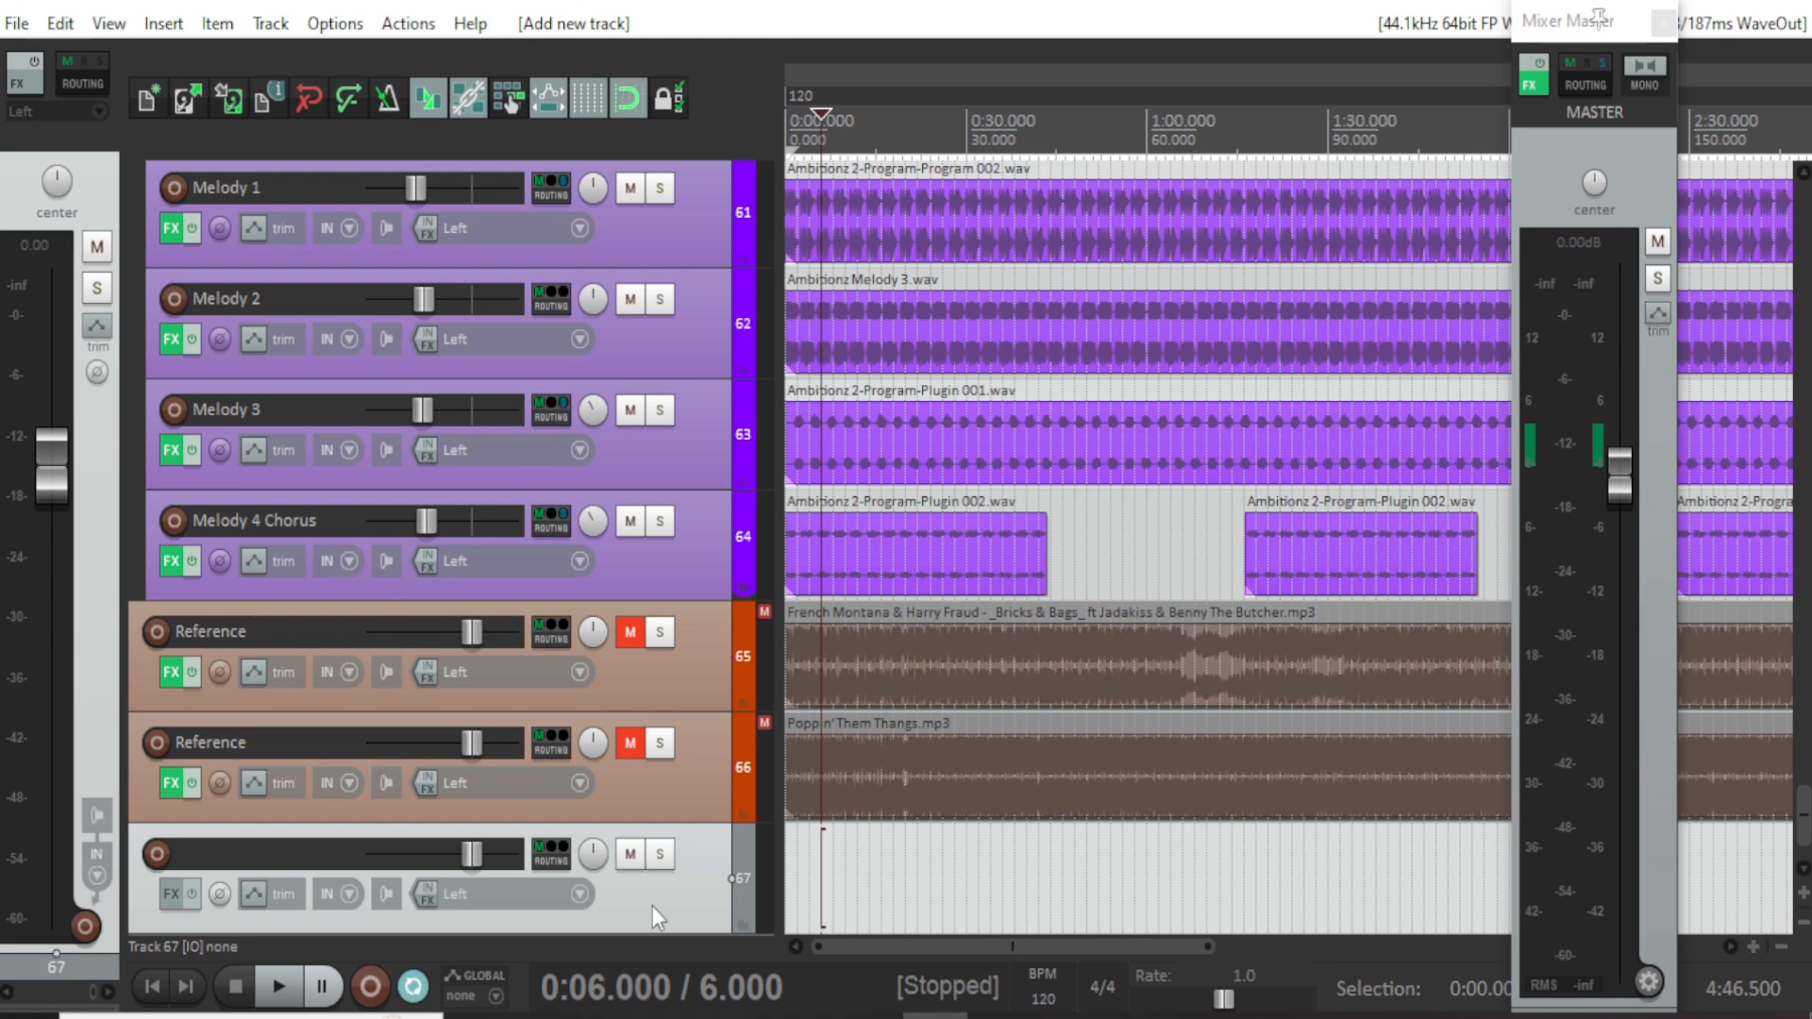
pyautogui.click(271, 26)
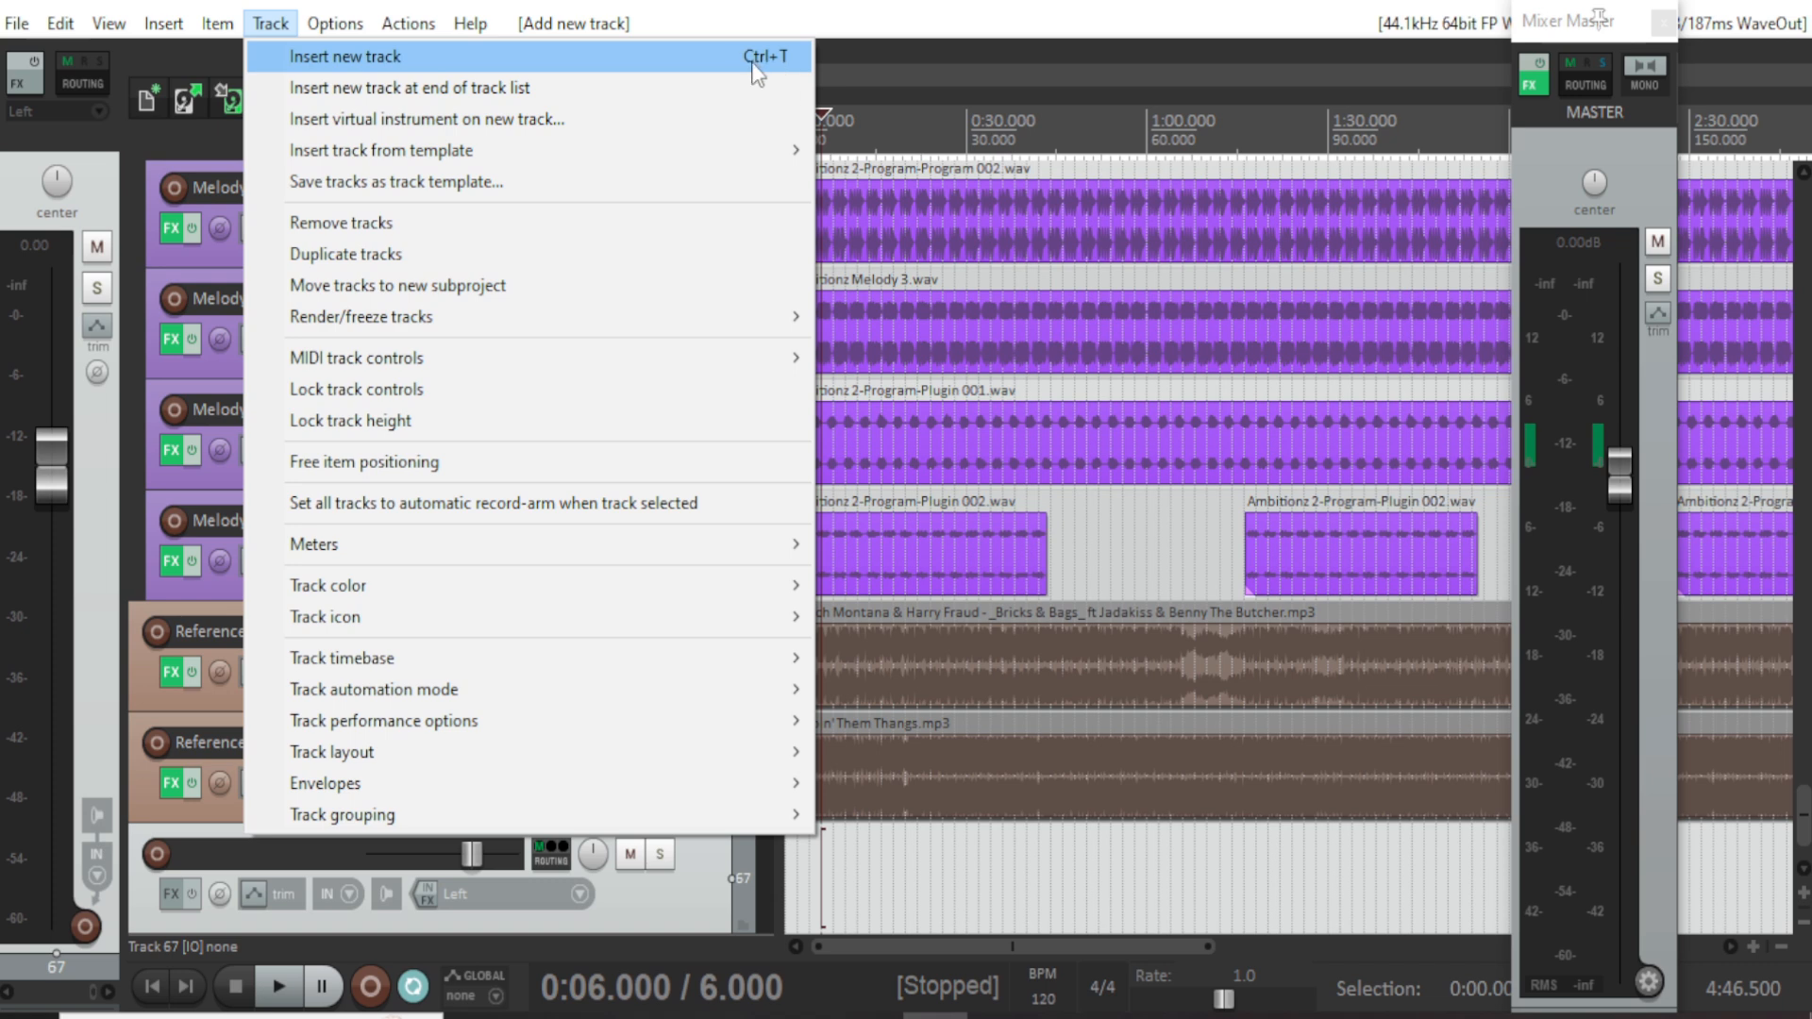
pyautogui.click(892, 10)
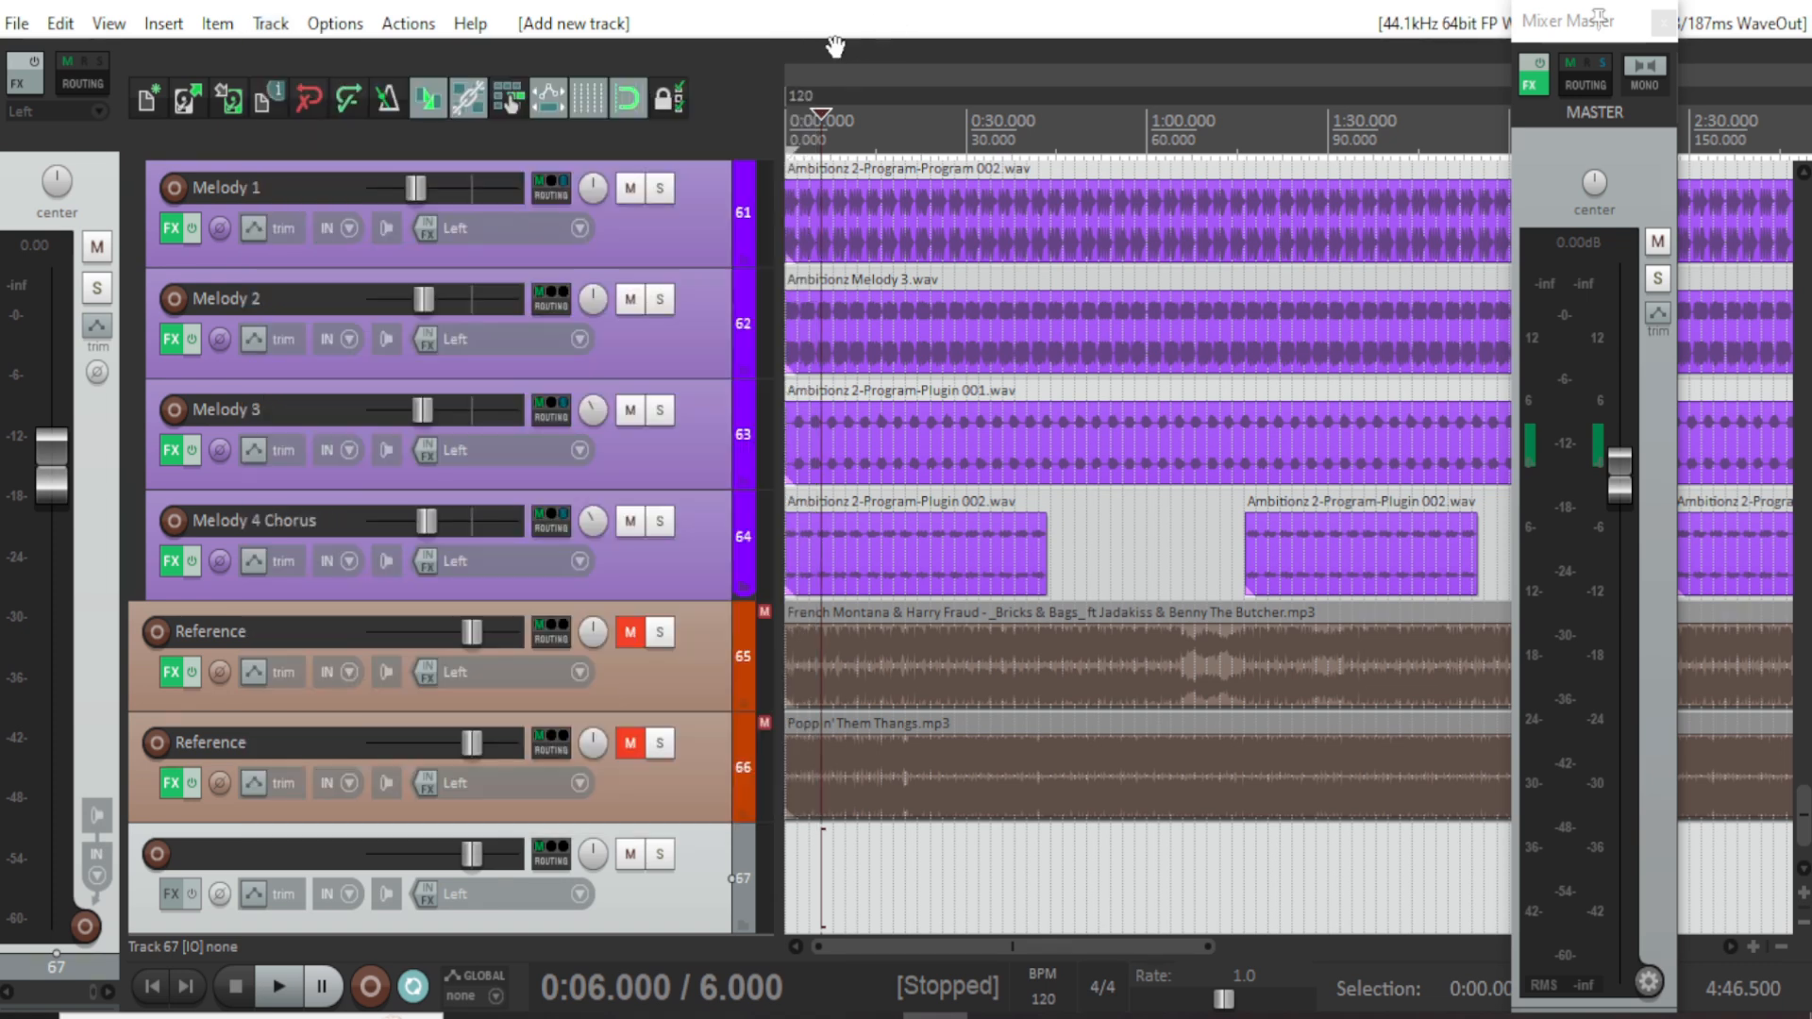
pyautogui.click(751, 818)
# Look over the intro and chorus vocal tracks, comparing their names, colors and panning.
pyautogui.scroll(10, 633, 548)
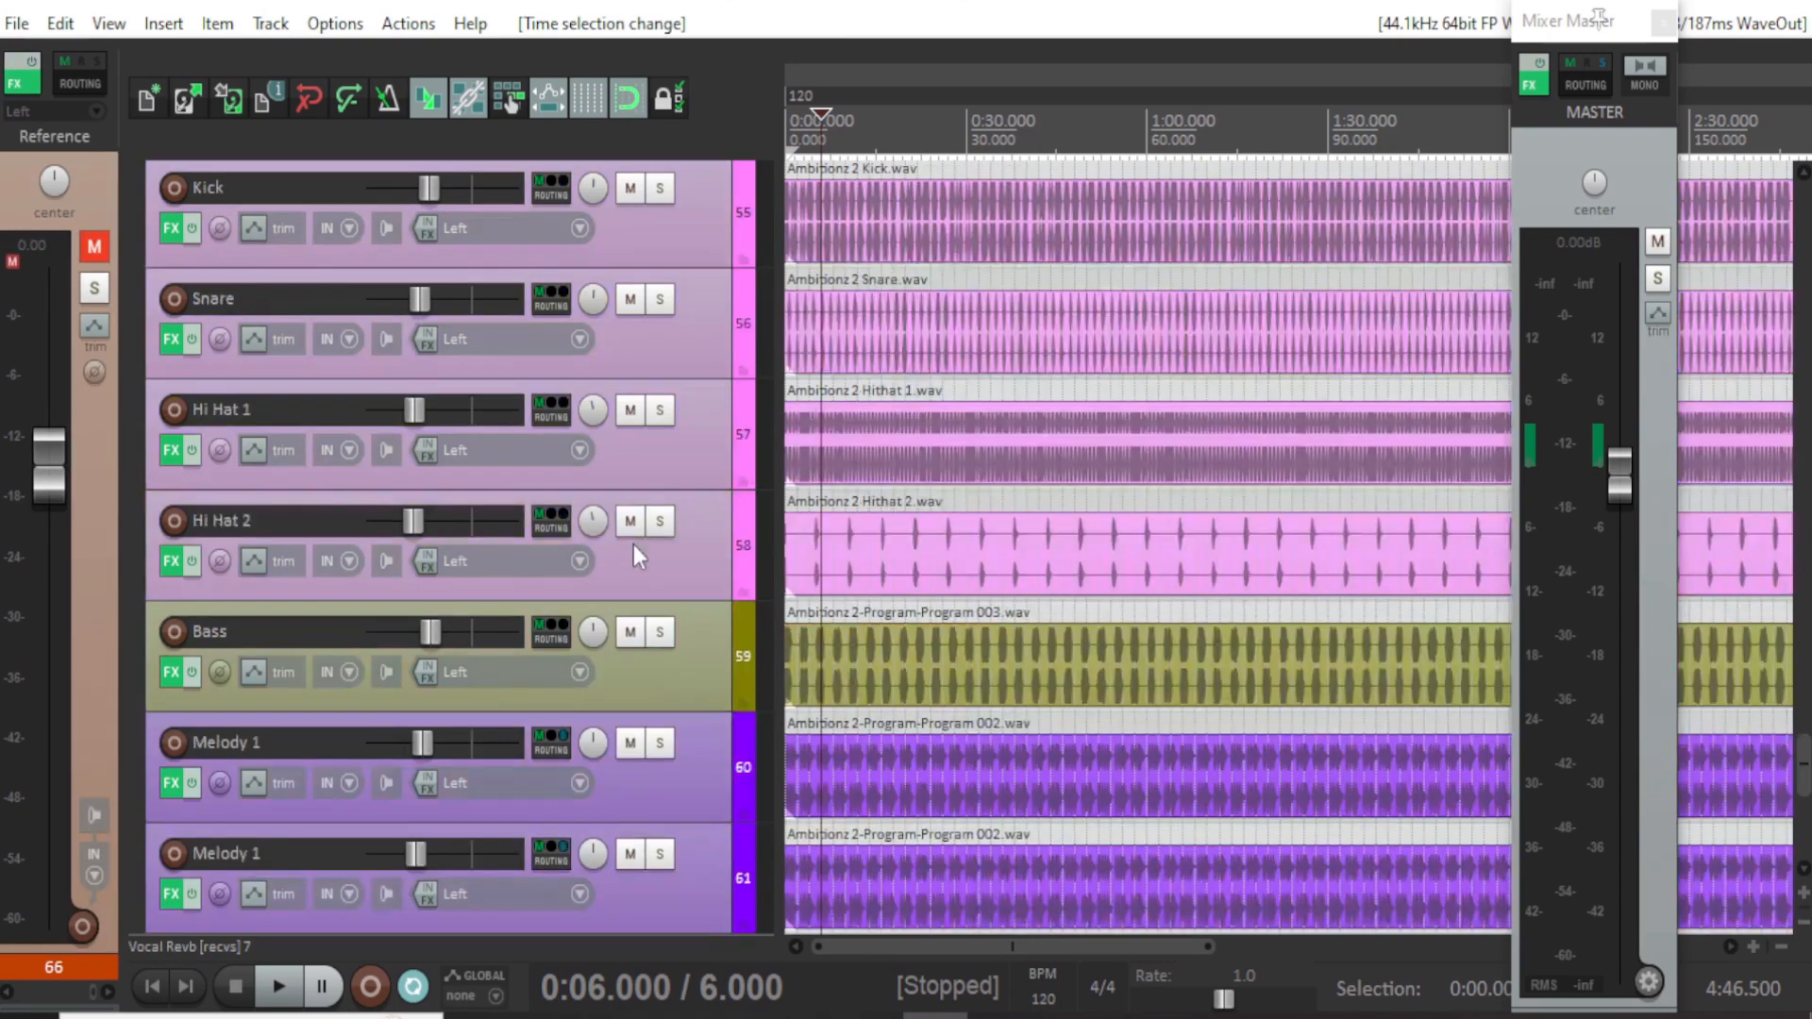
pyautogui.scroll(7, 632, 557)
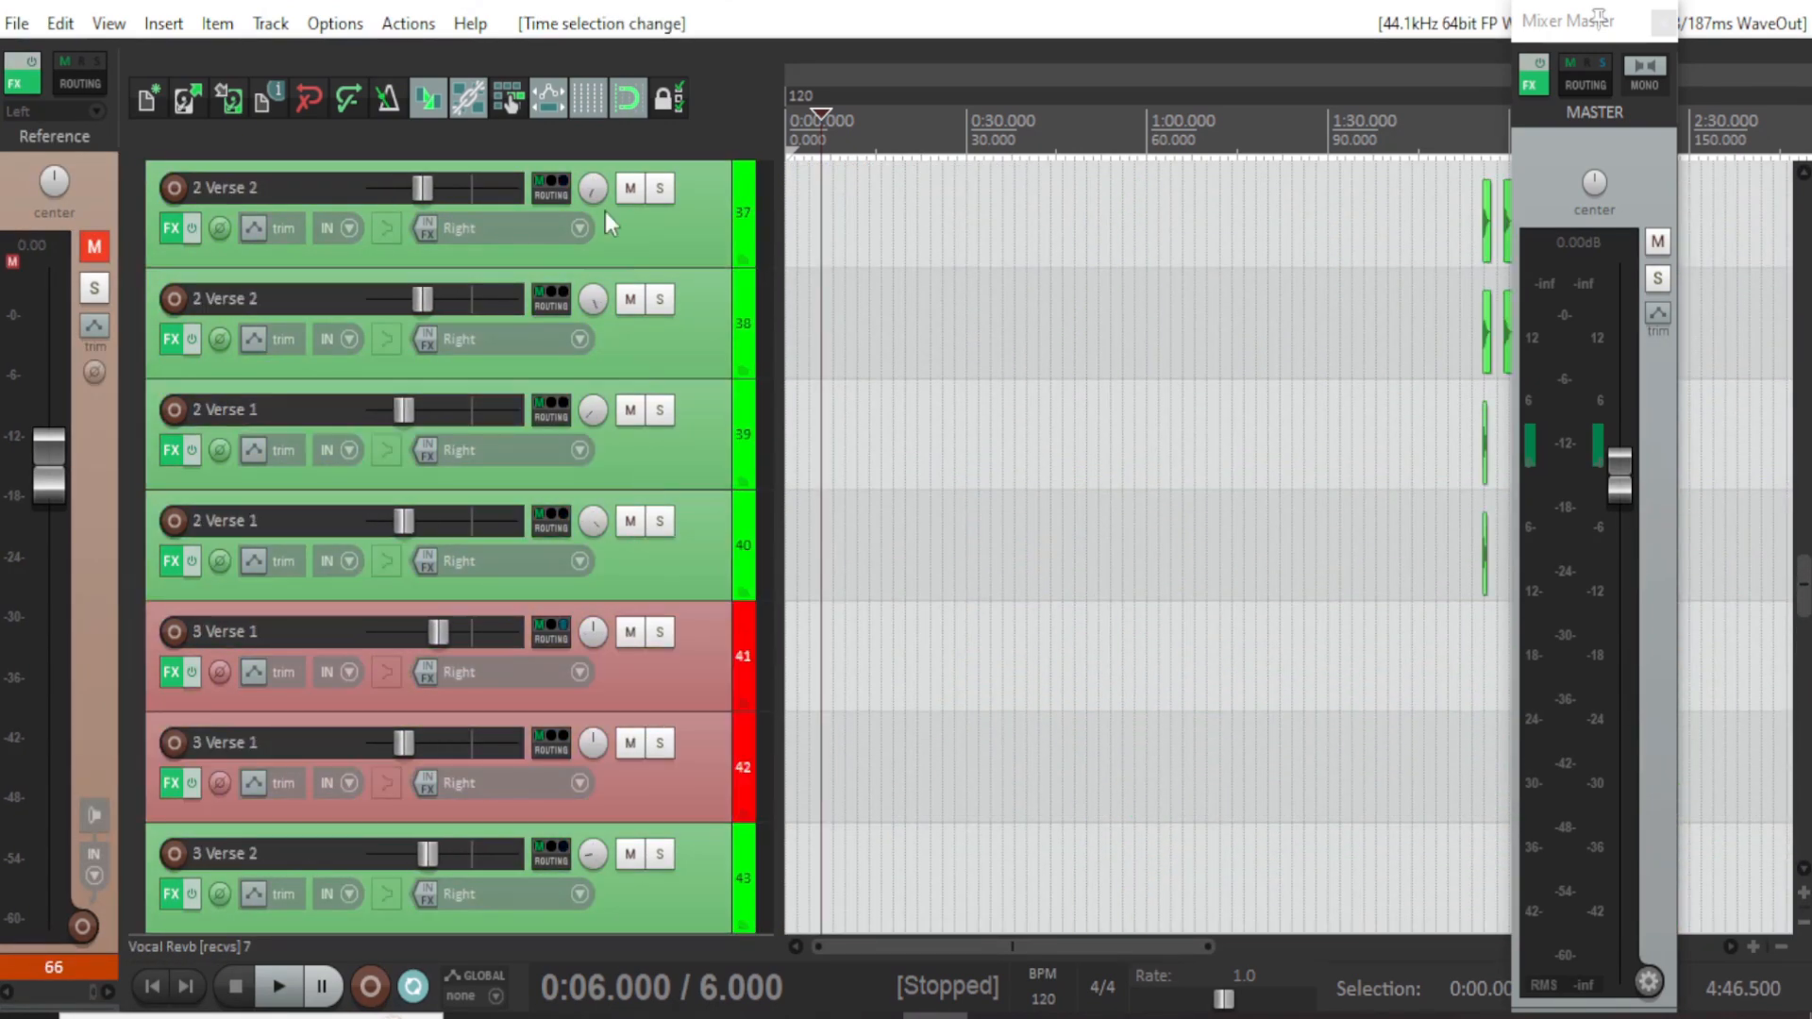
pyautogui.scroll(6, 663, 521)
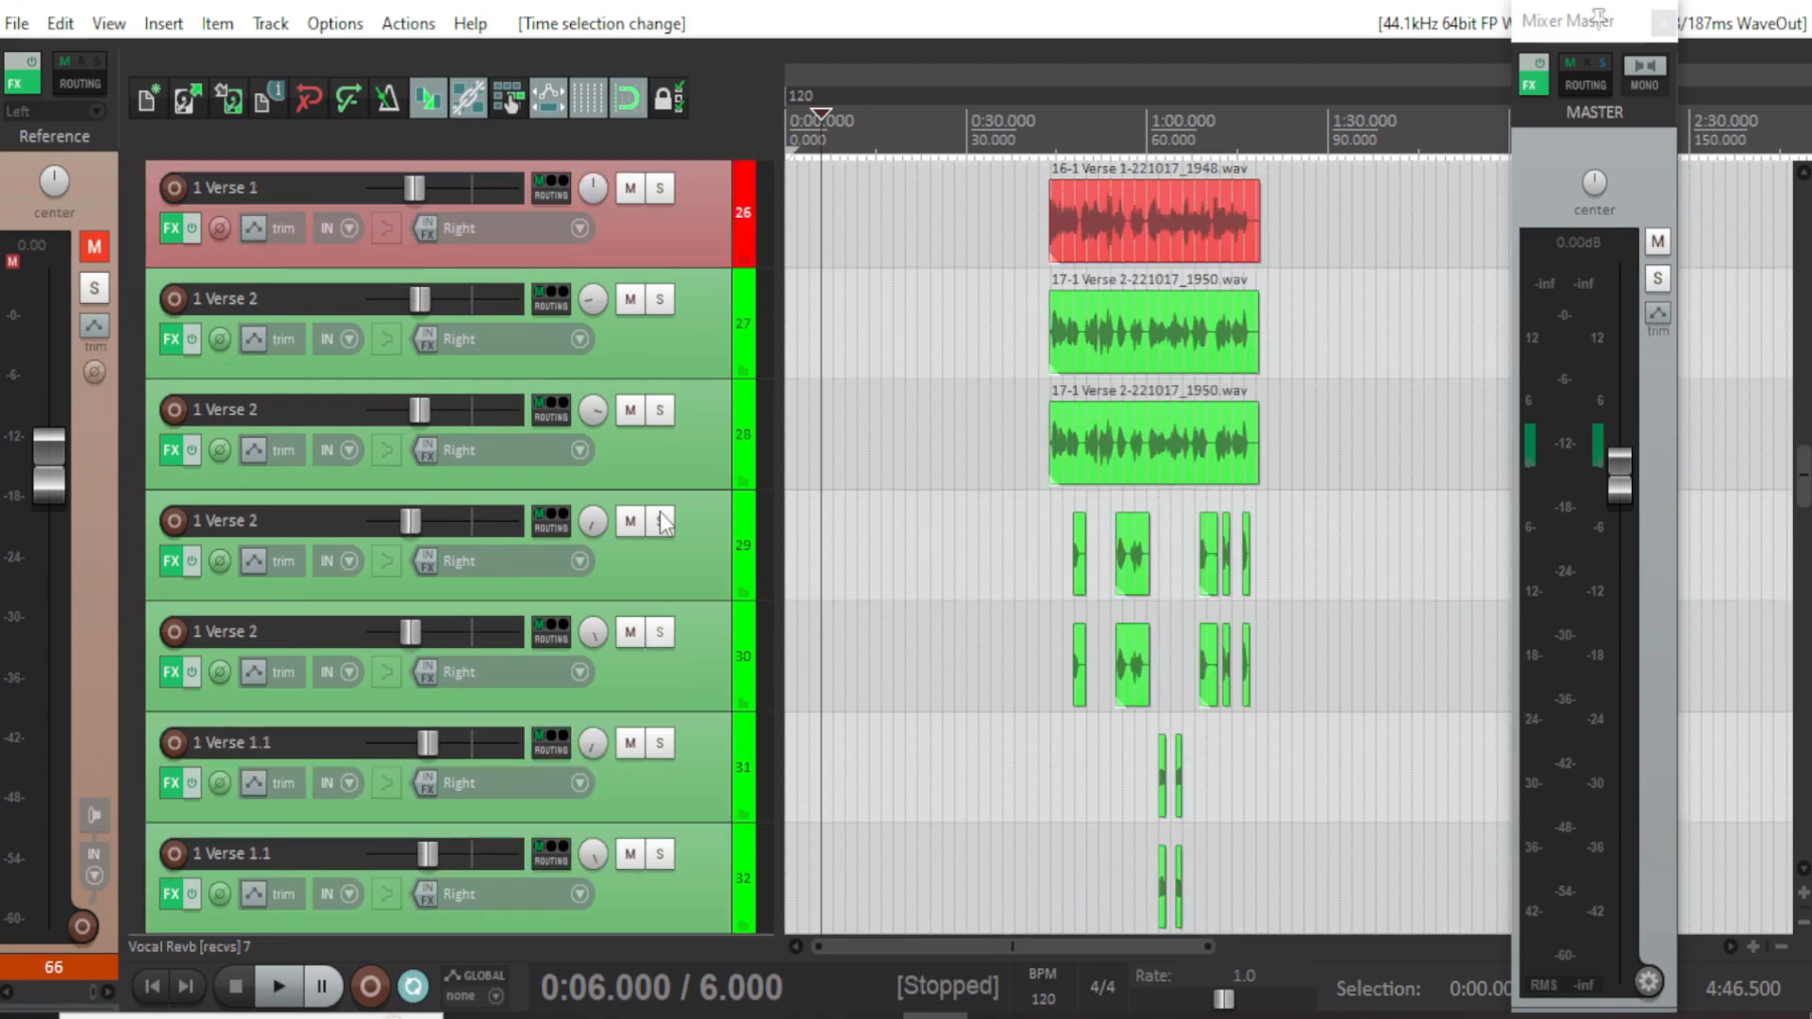
pyautogui.scroll(7, 663, 522)
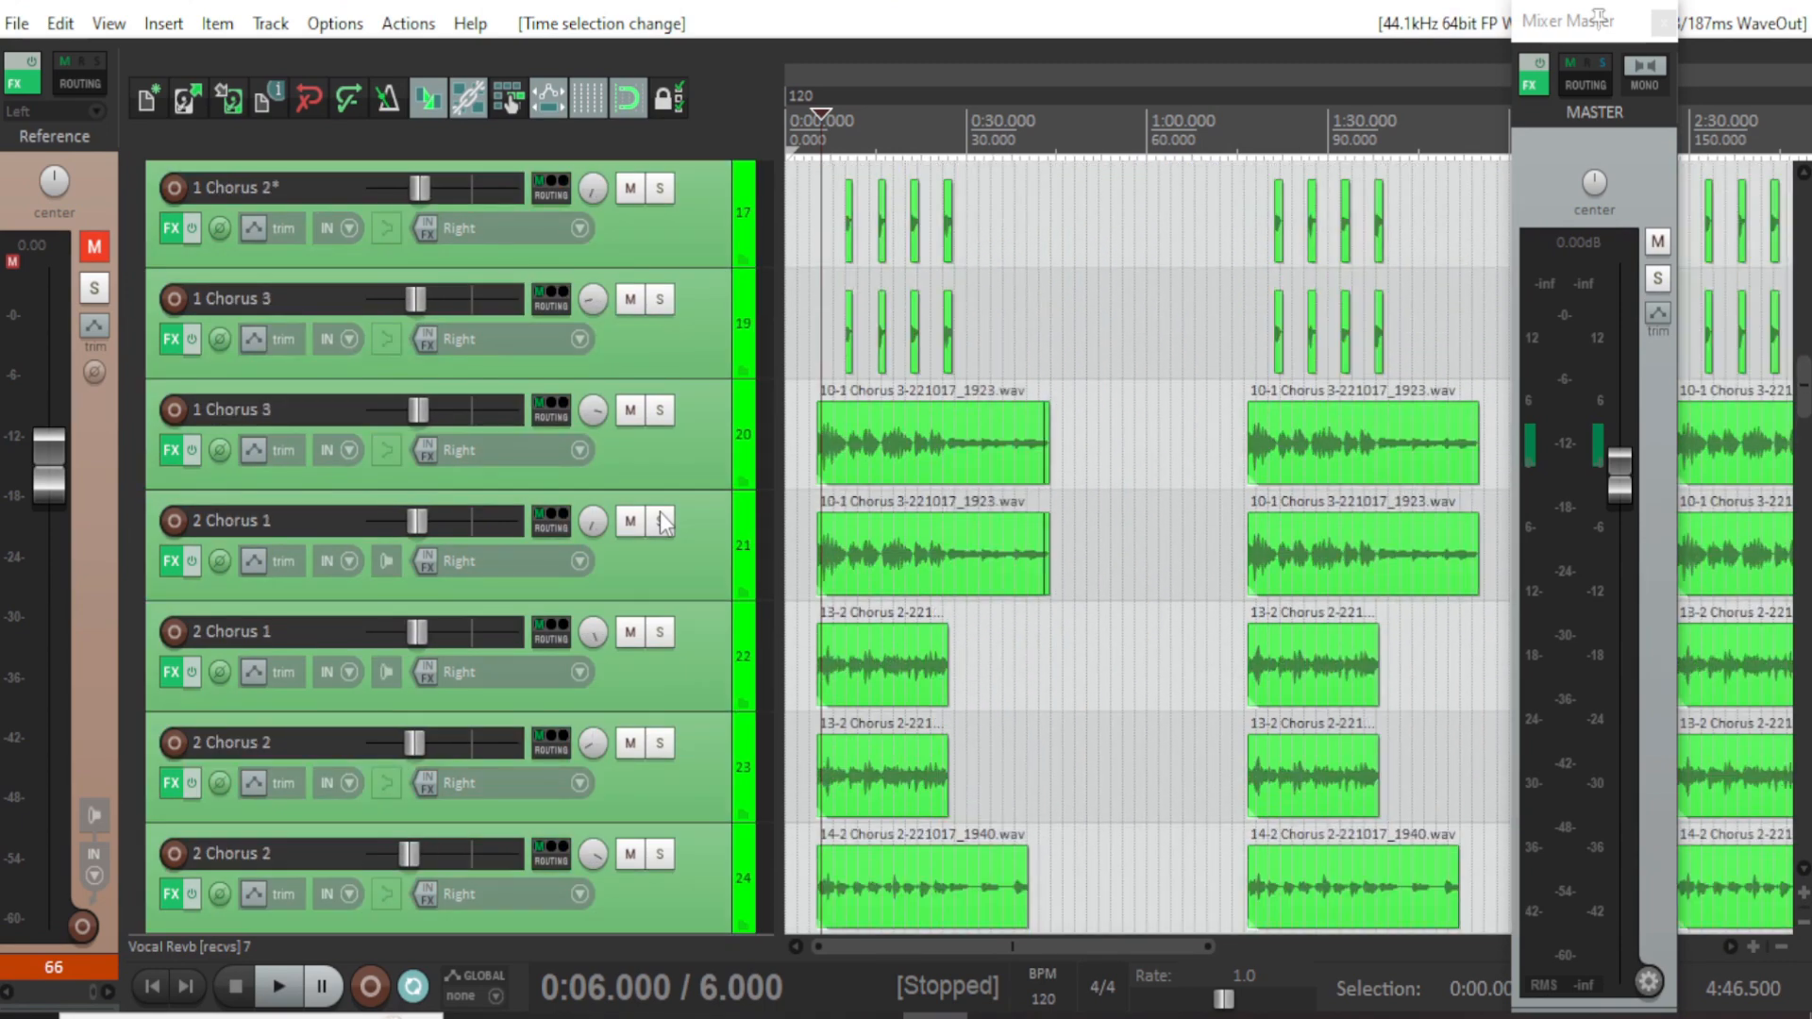
pyautogui.scroll(3, 663, 522)
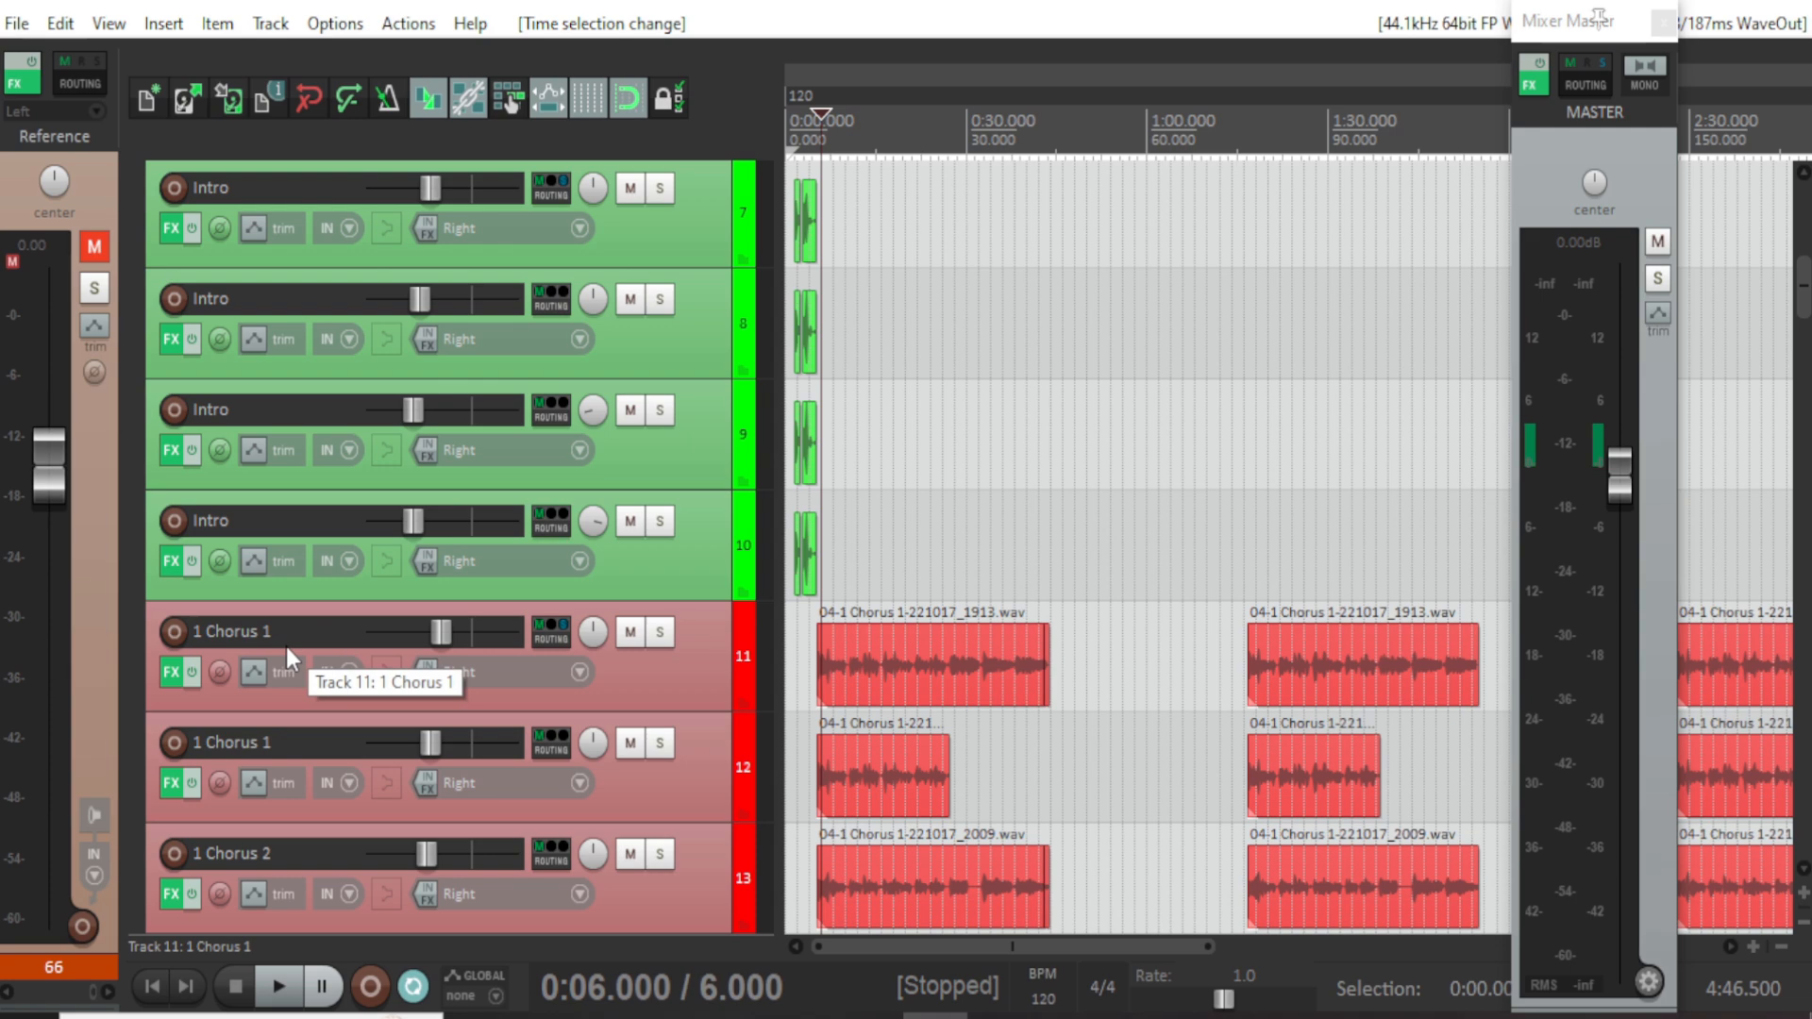
pyautogui.scroll(-8, 286, 648)
pyautogui.scroll(6, 286, 648)
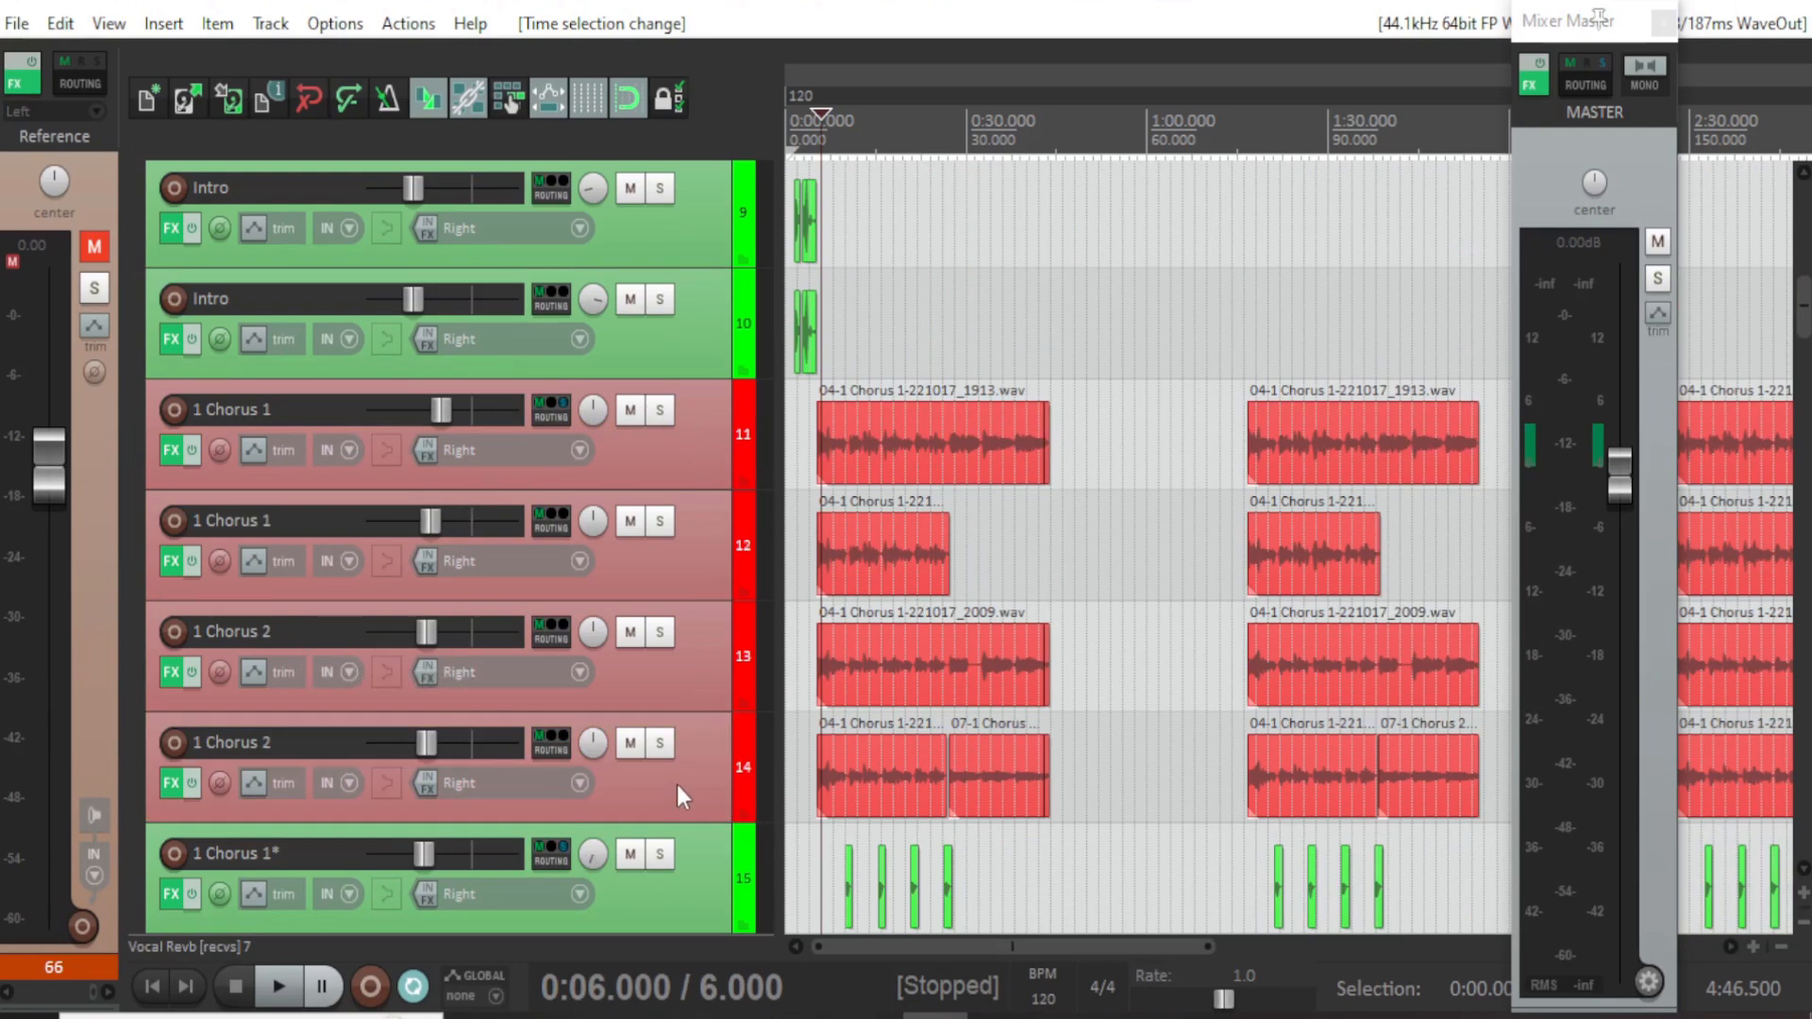
pyautogui.scroll(-4, 655, 797)
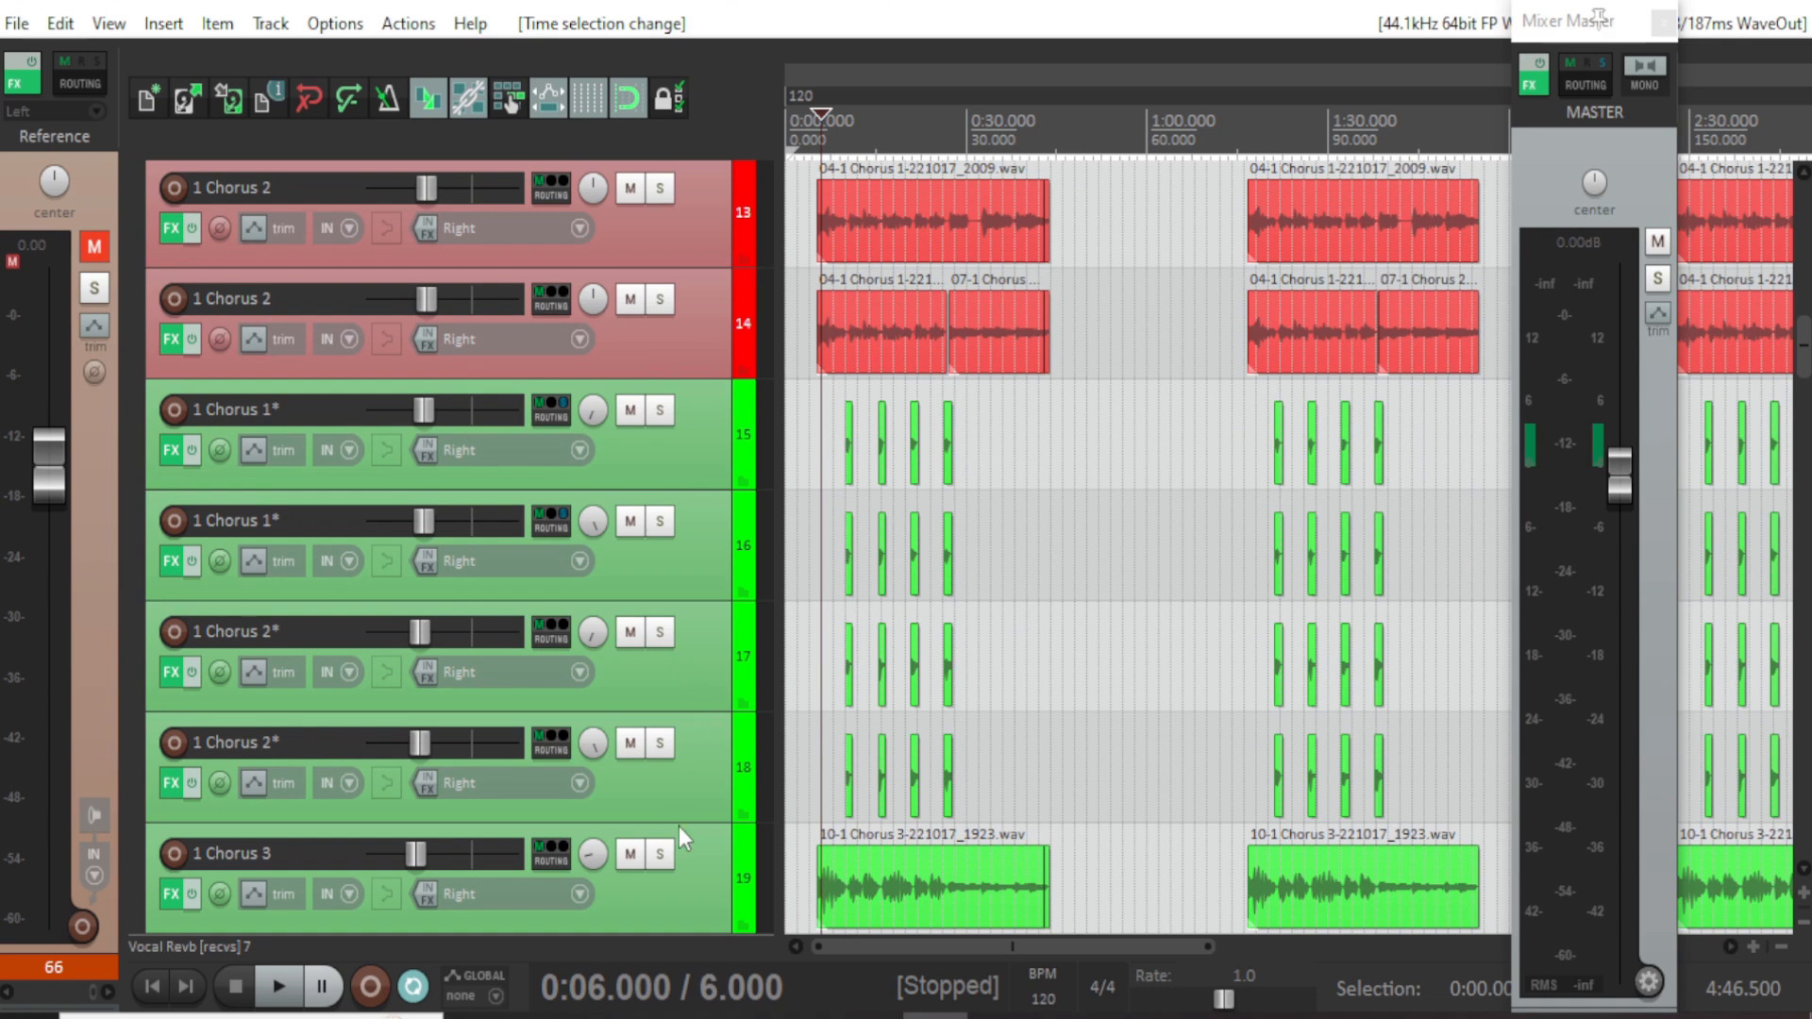
pyautogui.scroll(-4, 678, 825)
# Review the verse 1, 2 and 3 tracks, the combined verse tracks and the outro tracks.
pyautogui.scroll(-6, 661, 682)
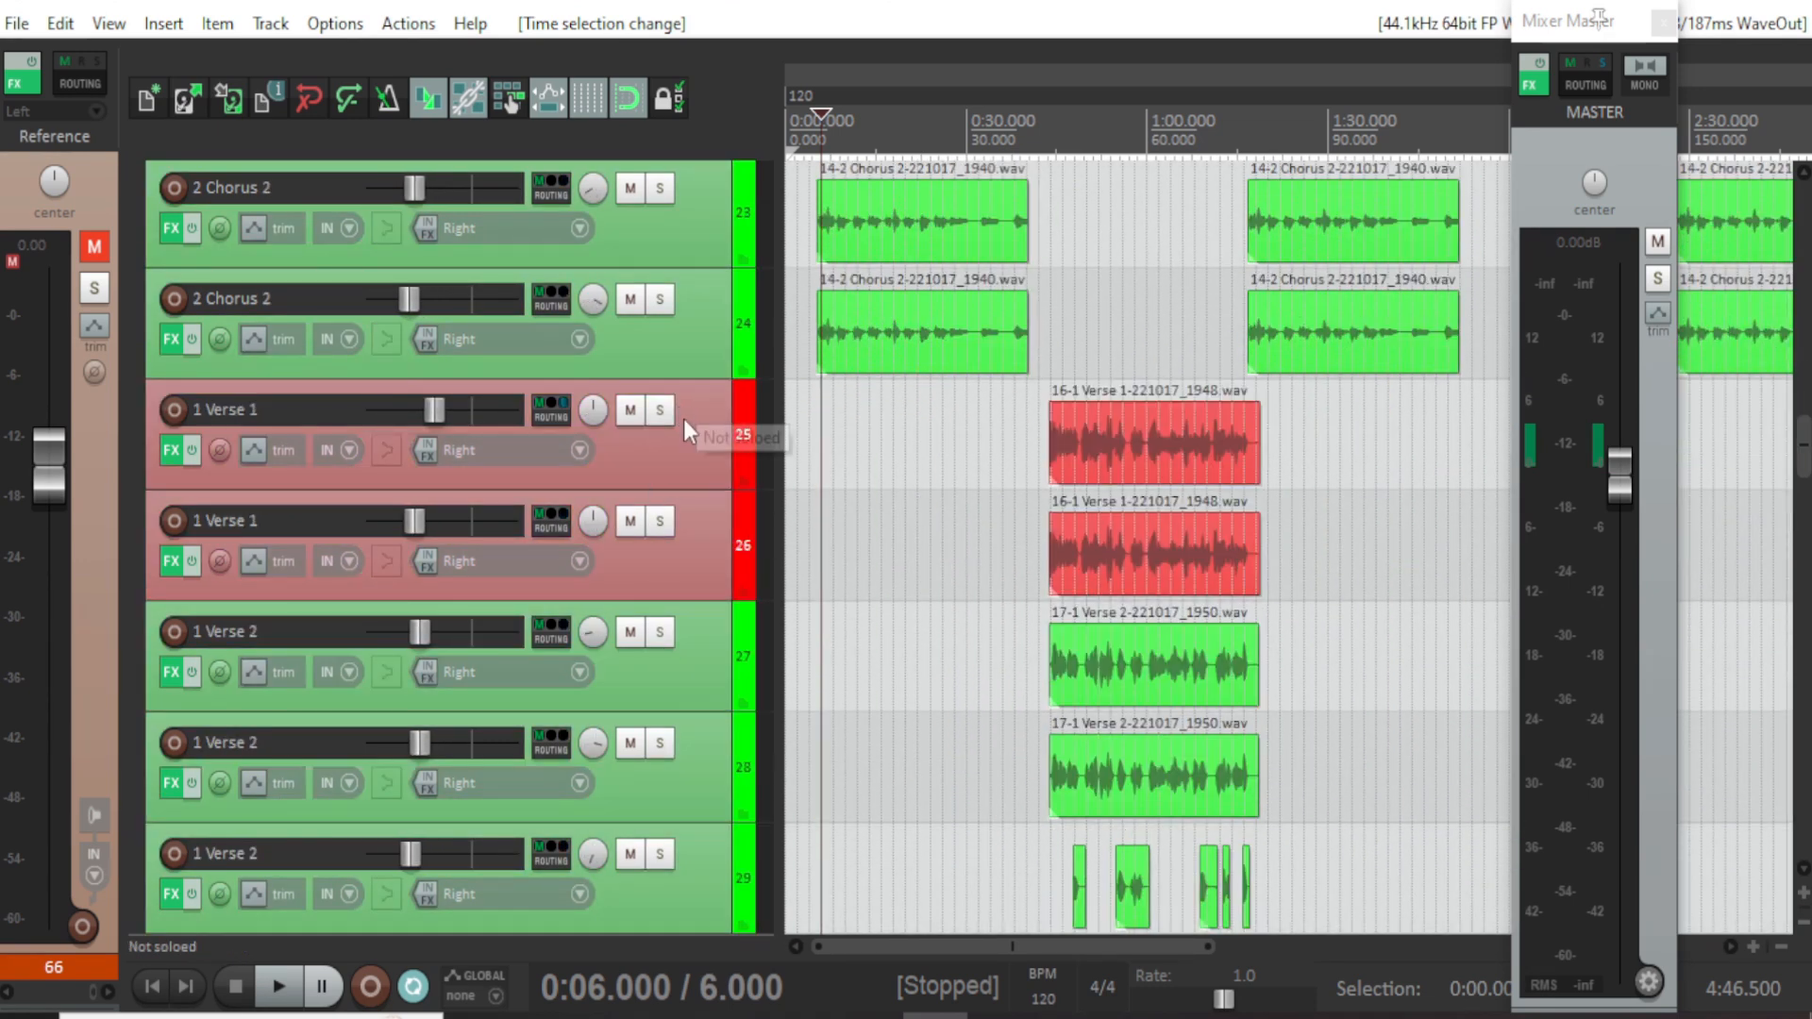
pyautogui.scroll(-2, 687, 562)
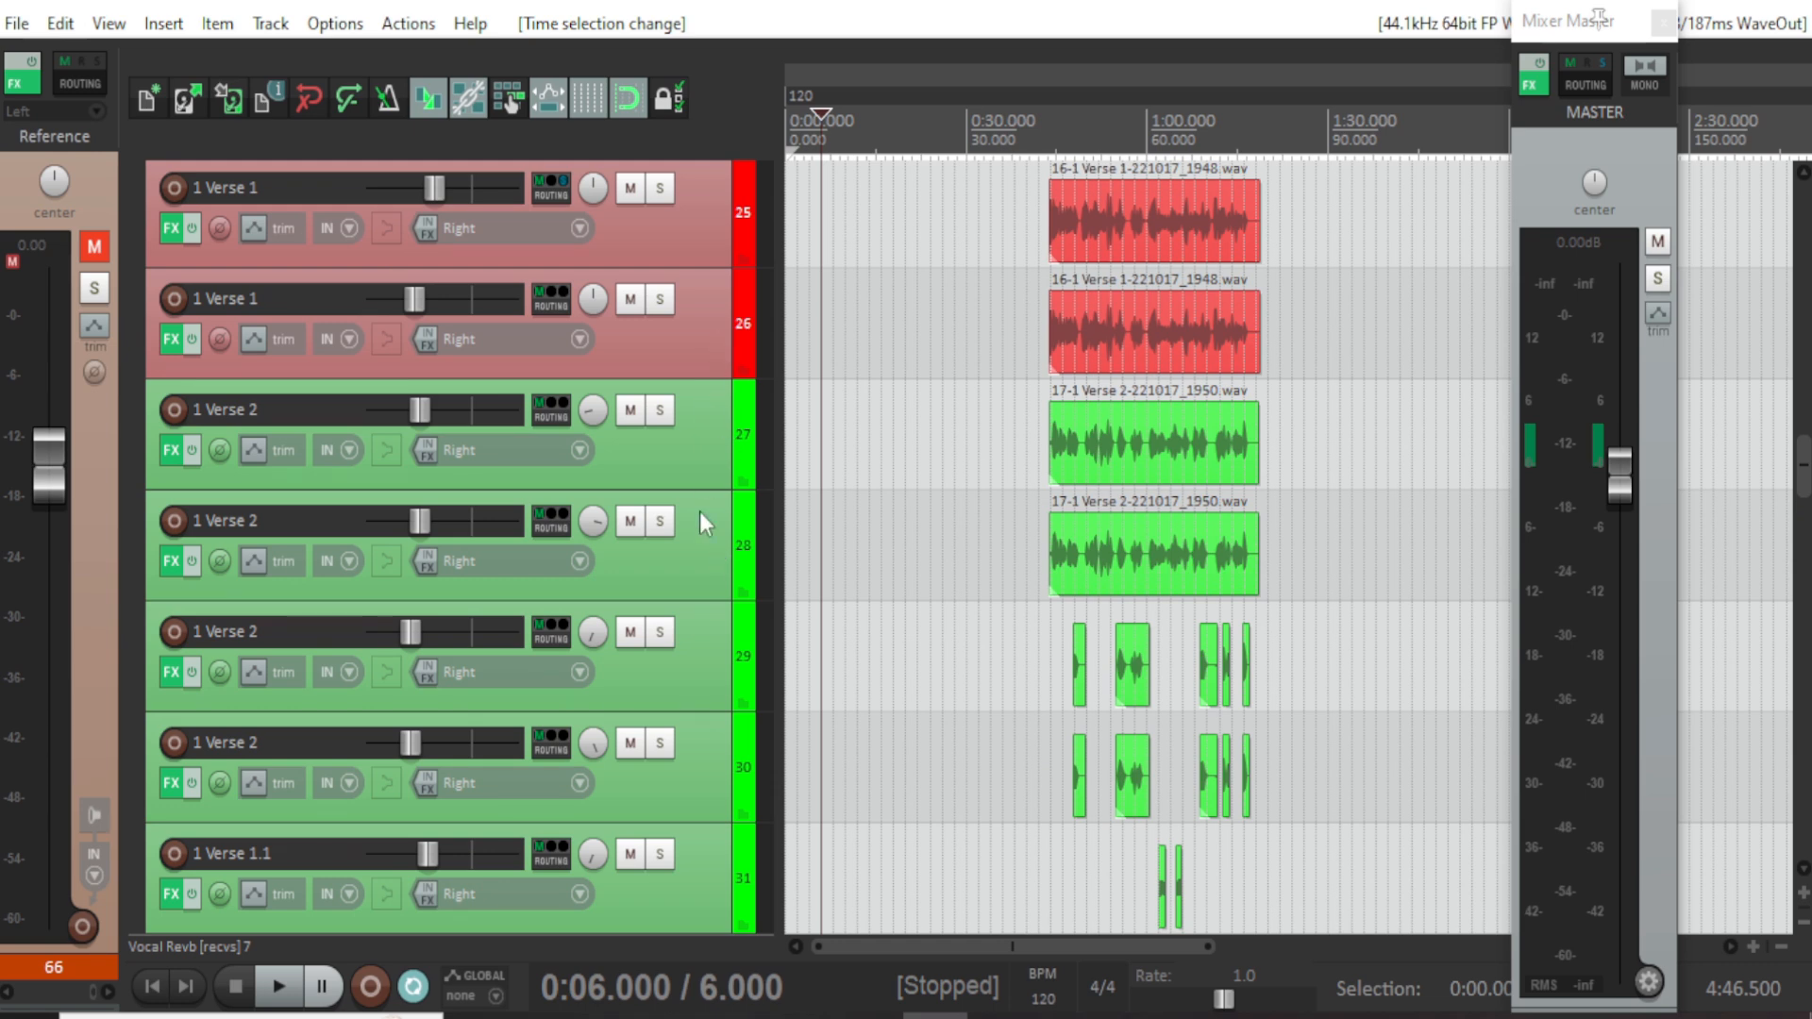
pyautogui.scroll(-7, 688, 588)
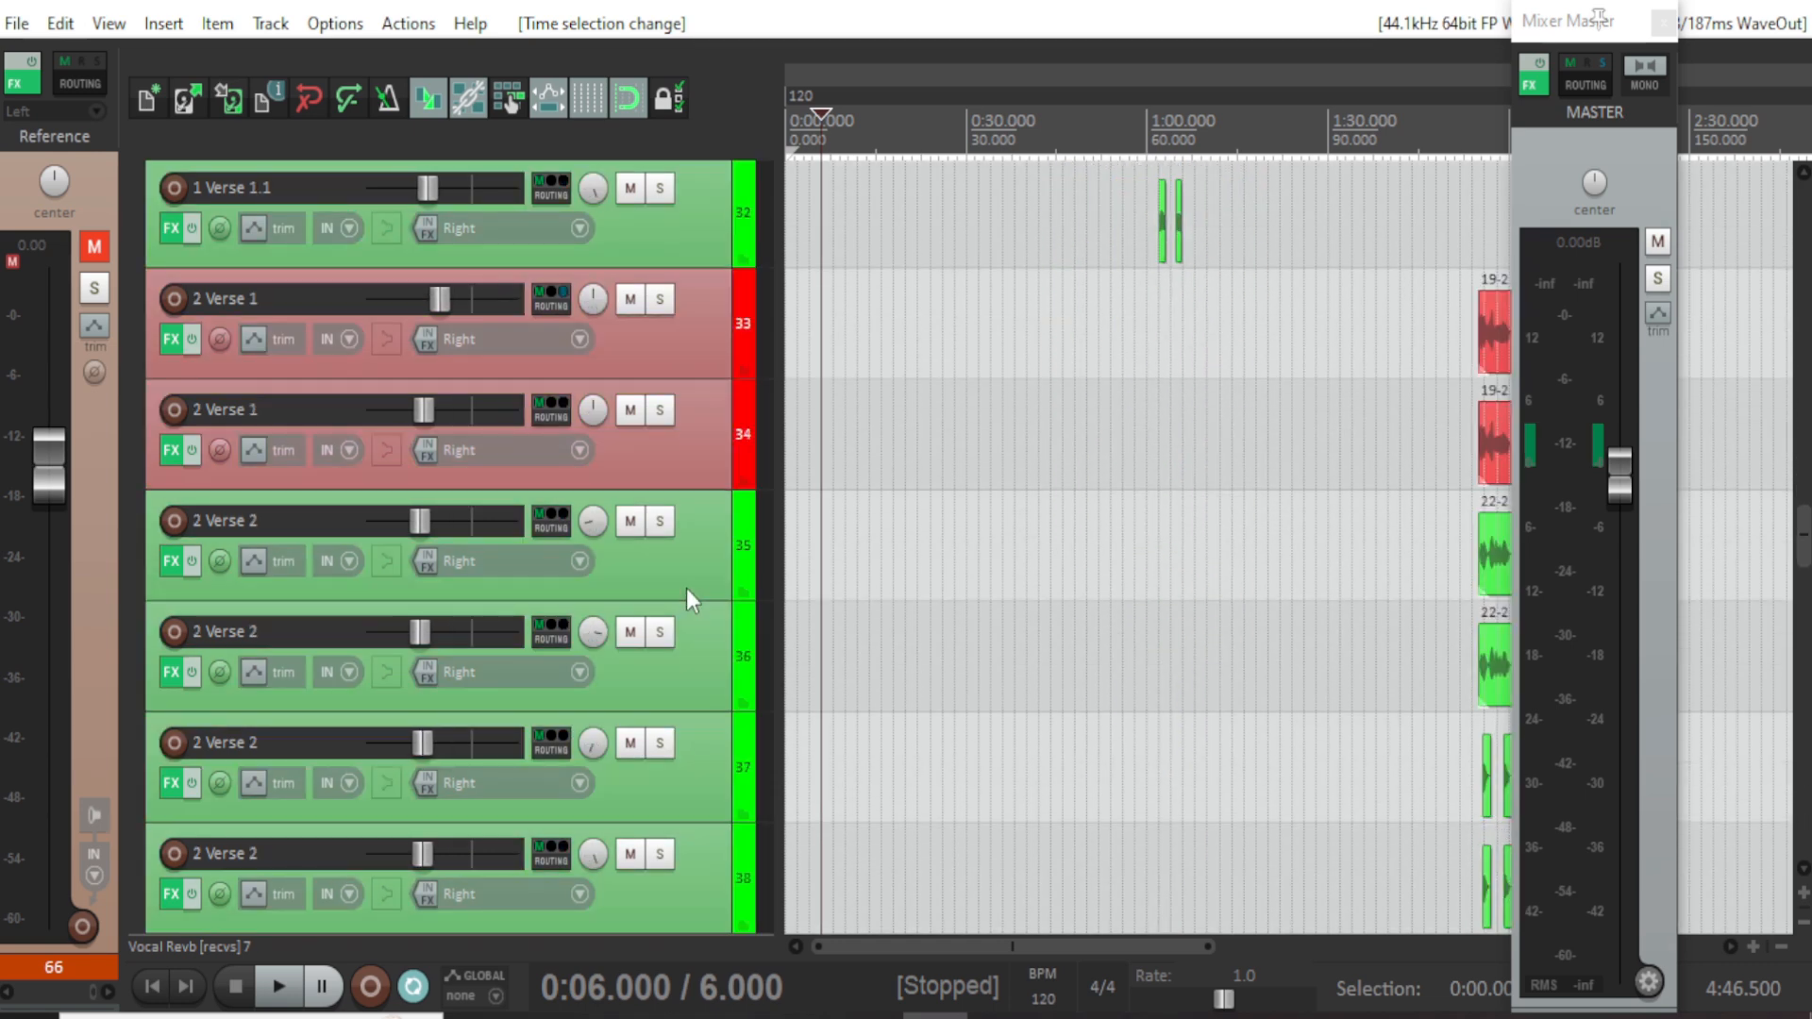
pyautogui.scroll(-3, 631, 635)
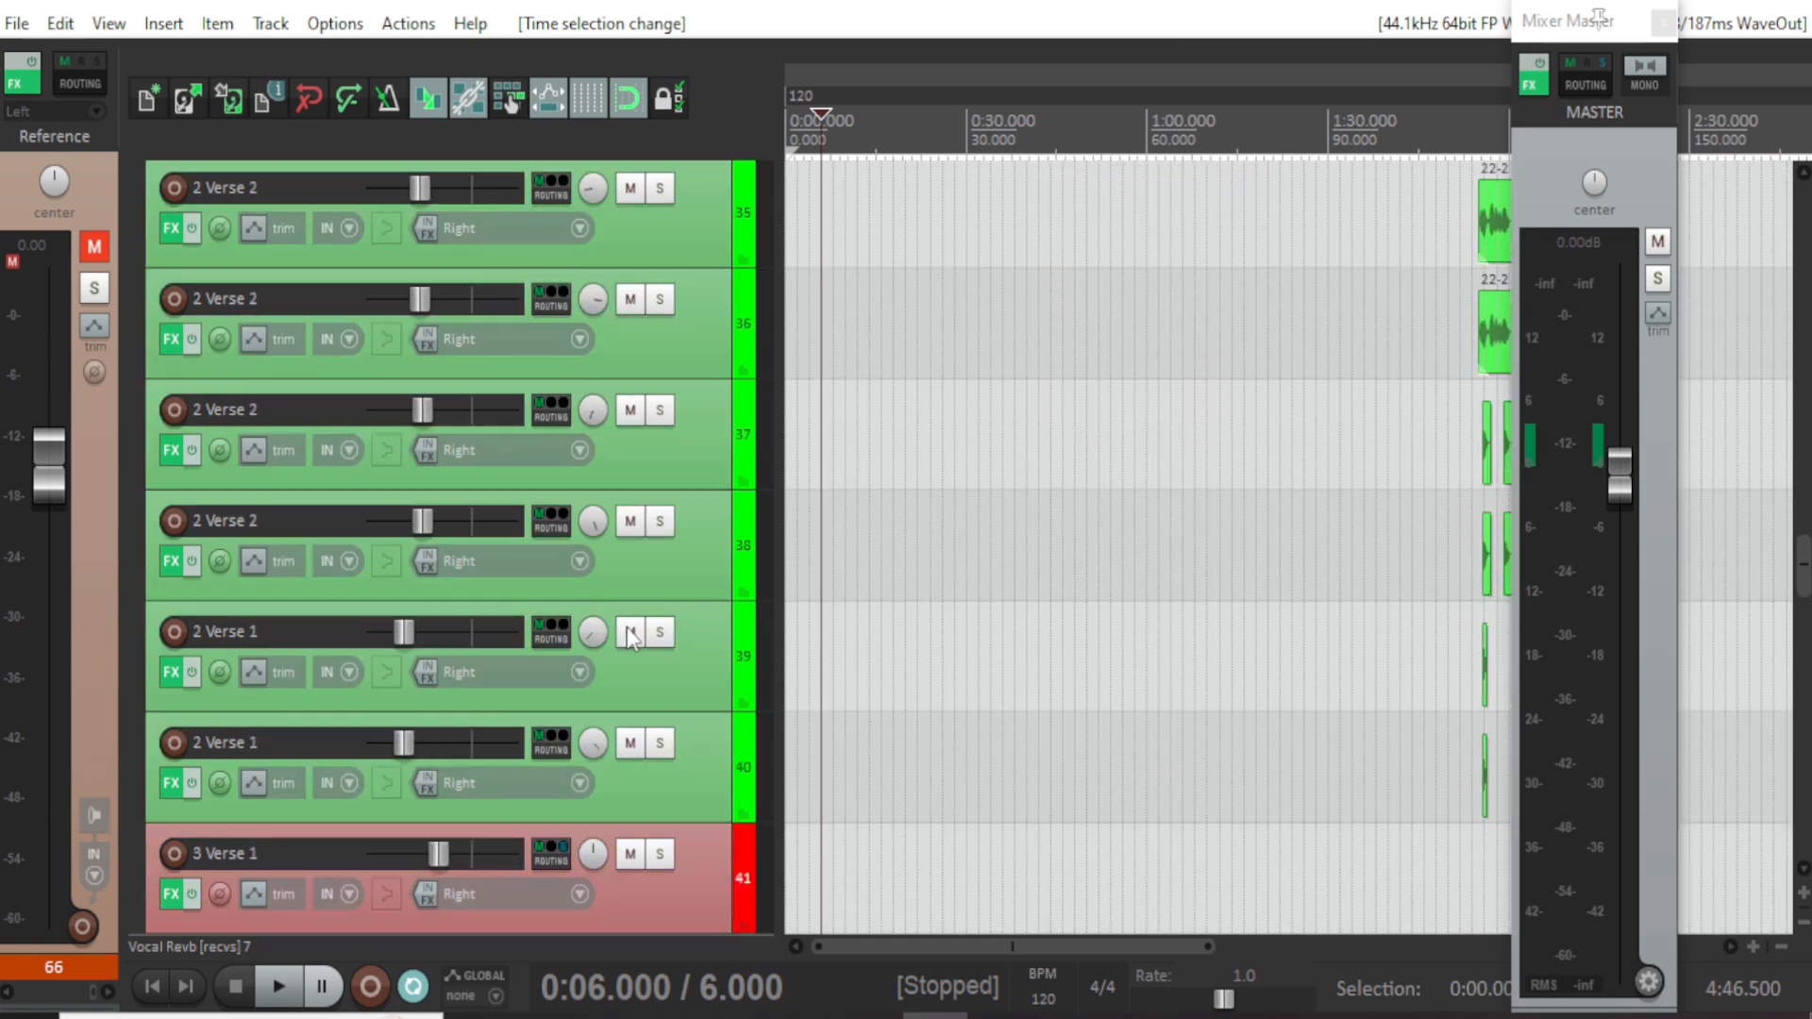
pyautogui.scroll(5, 628, 634)
pyautogui.scroll(1, 590, 519)
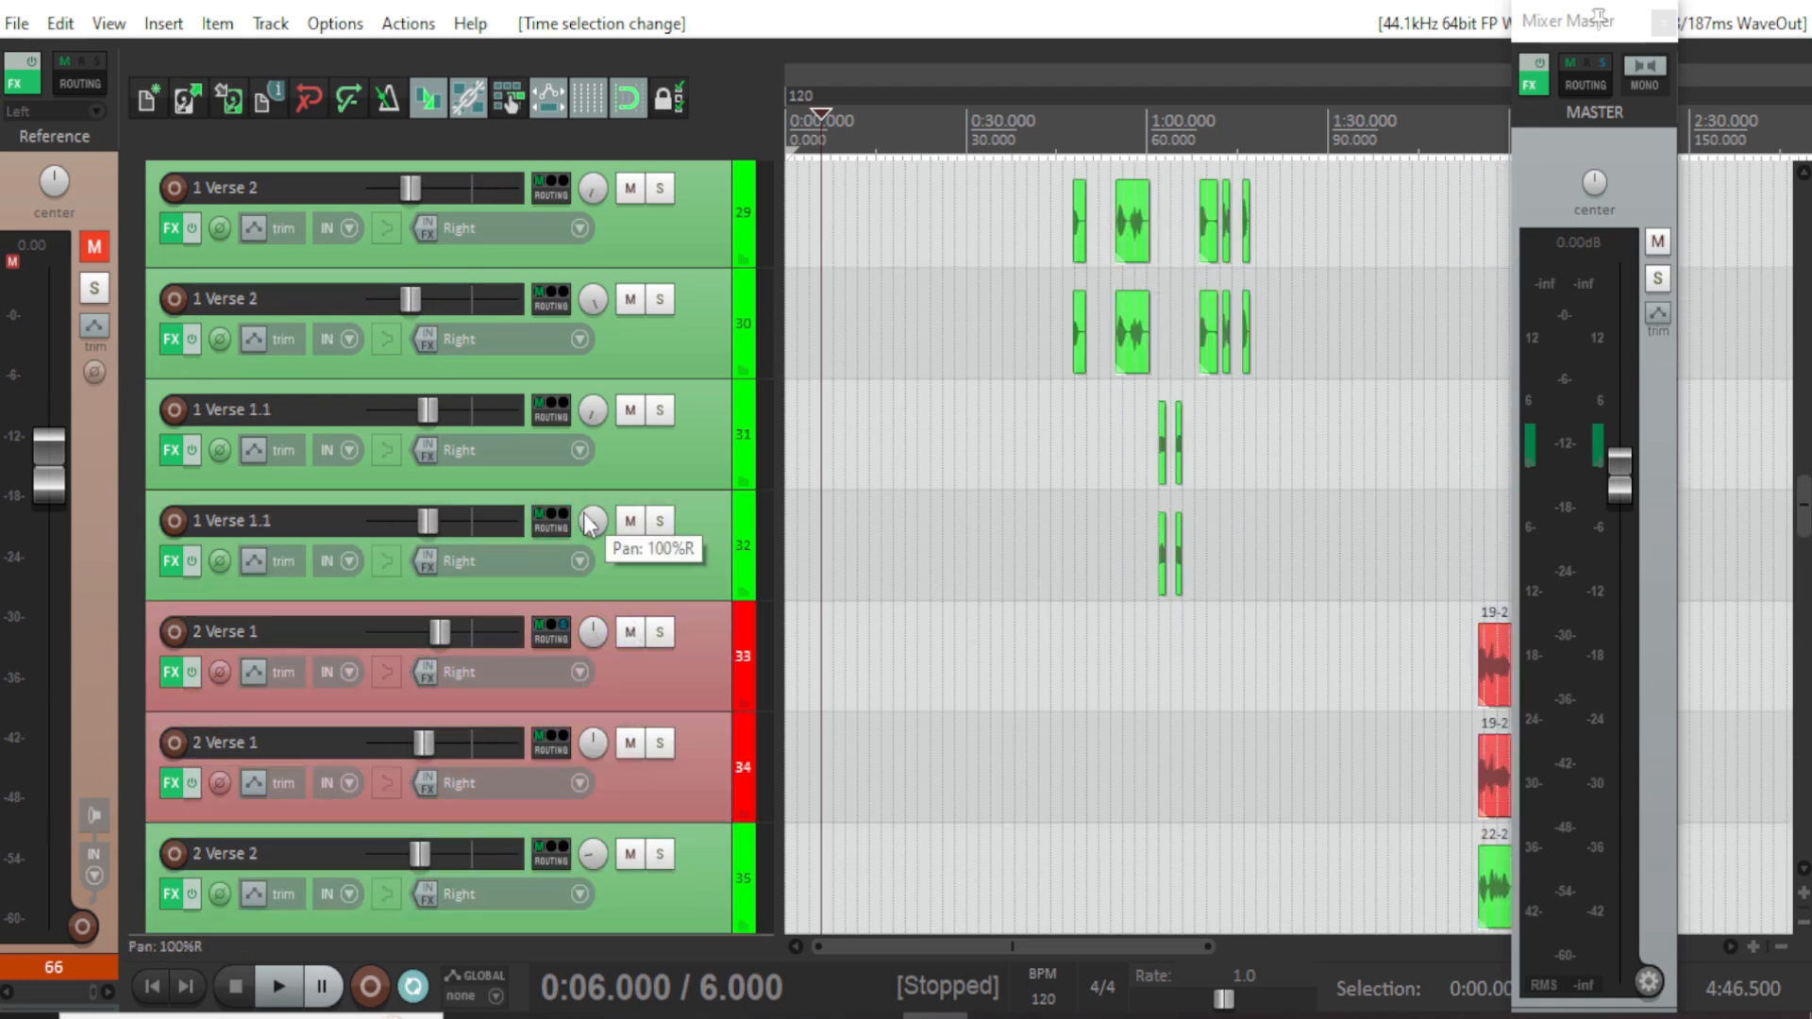
pyautogui.scroll(-6, 589, 518)
pyautogui.scroll(-11, 592, 519)
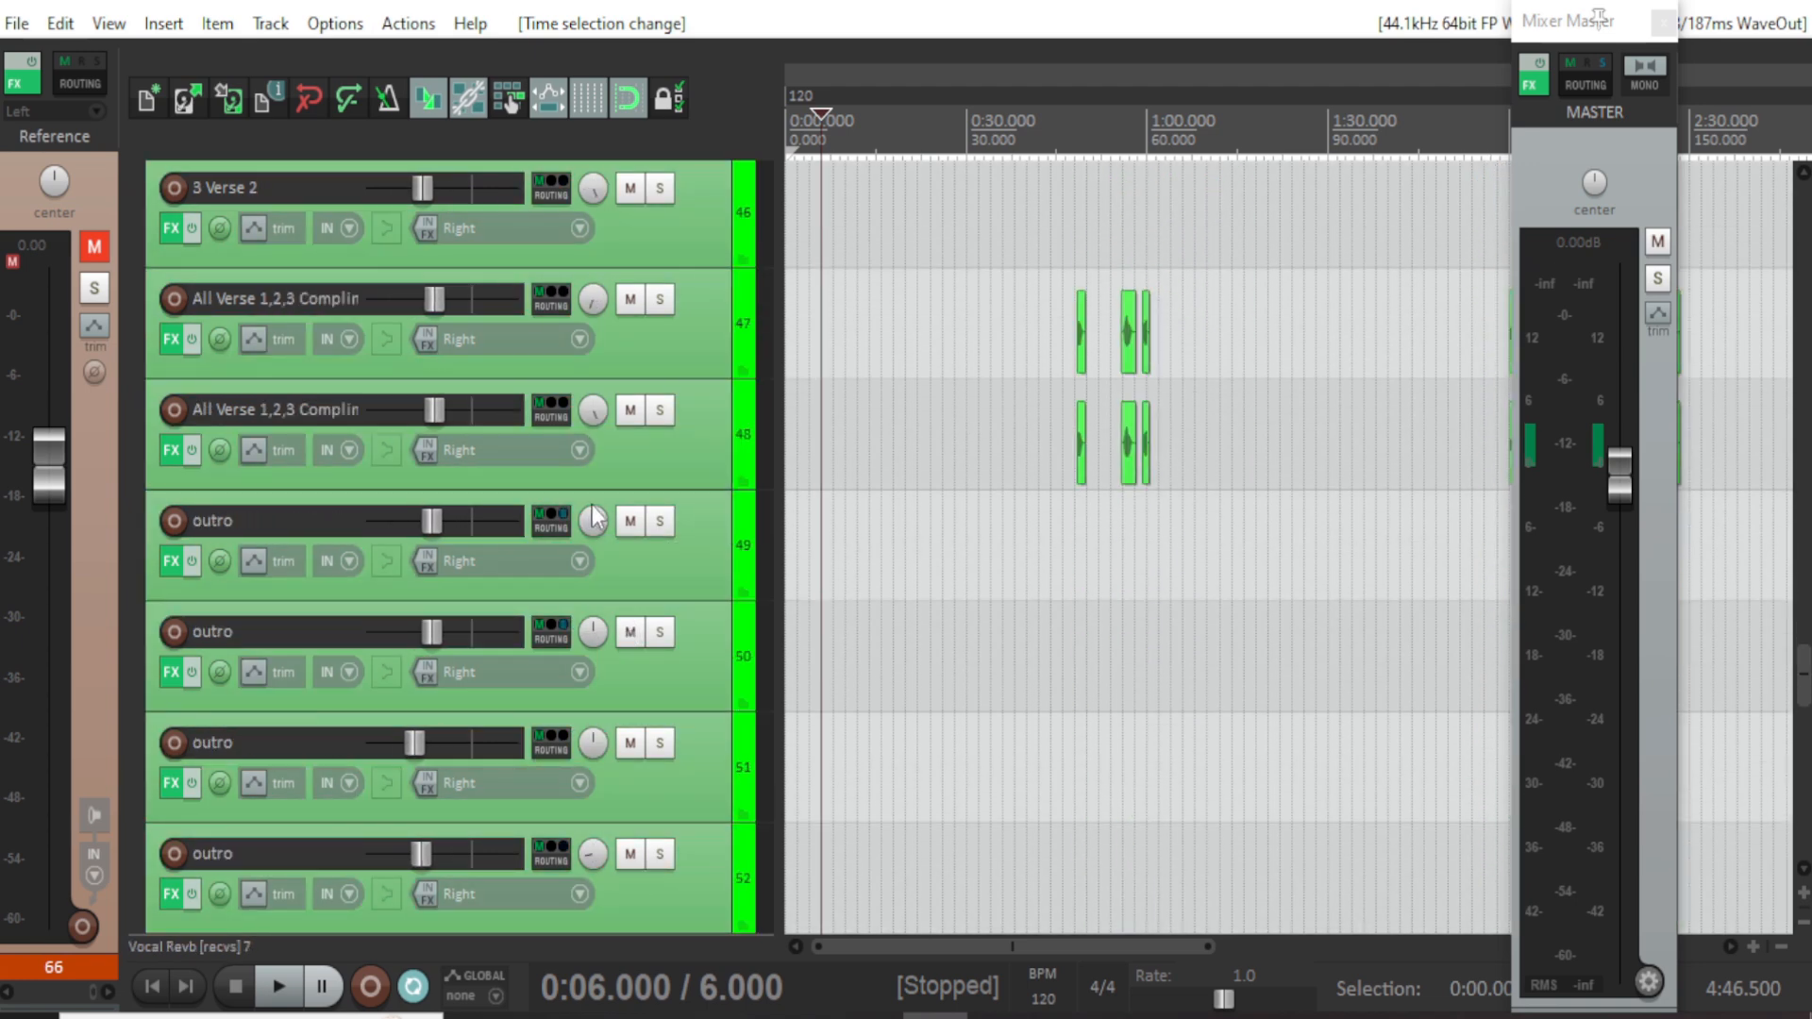
pyautogui.scroll(2, 592, 519)
pyautogui.scroll(-6, 592, 519)
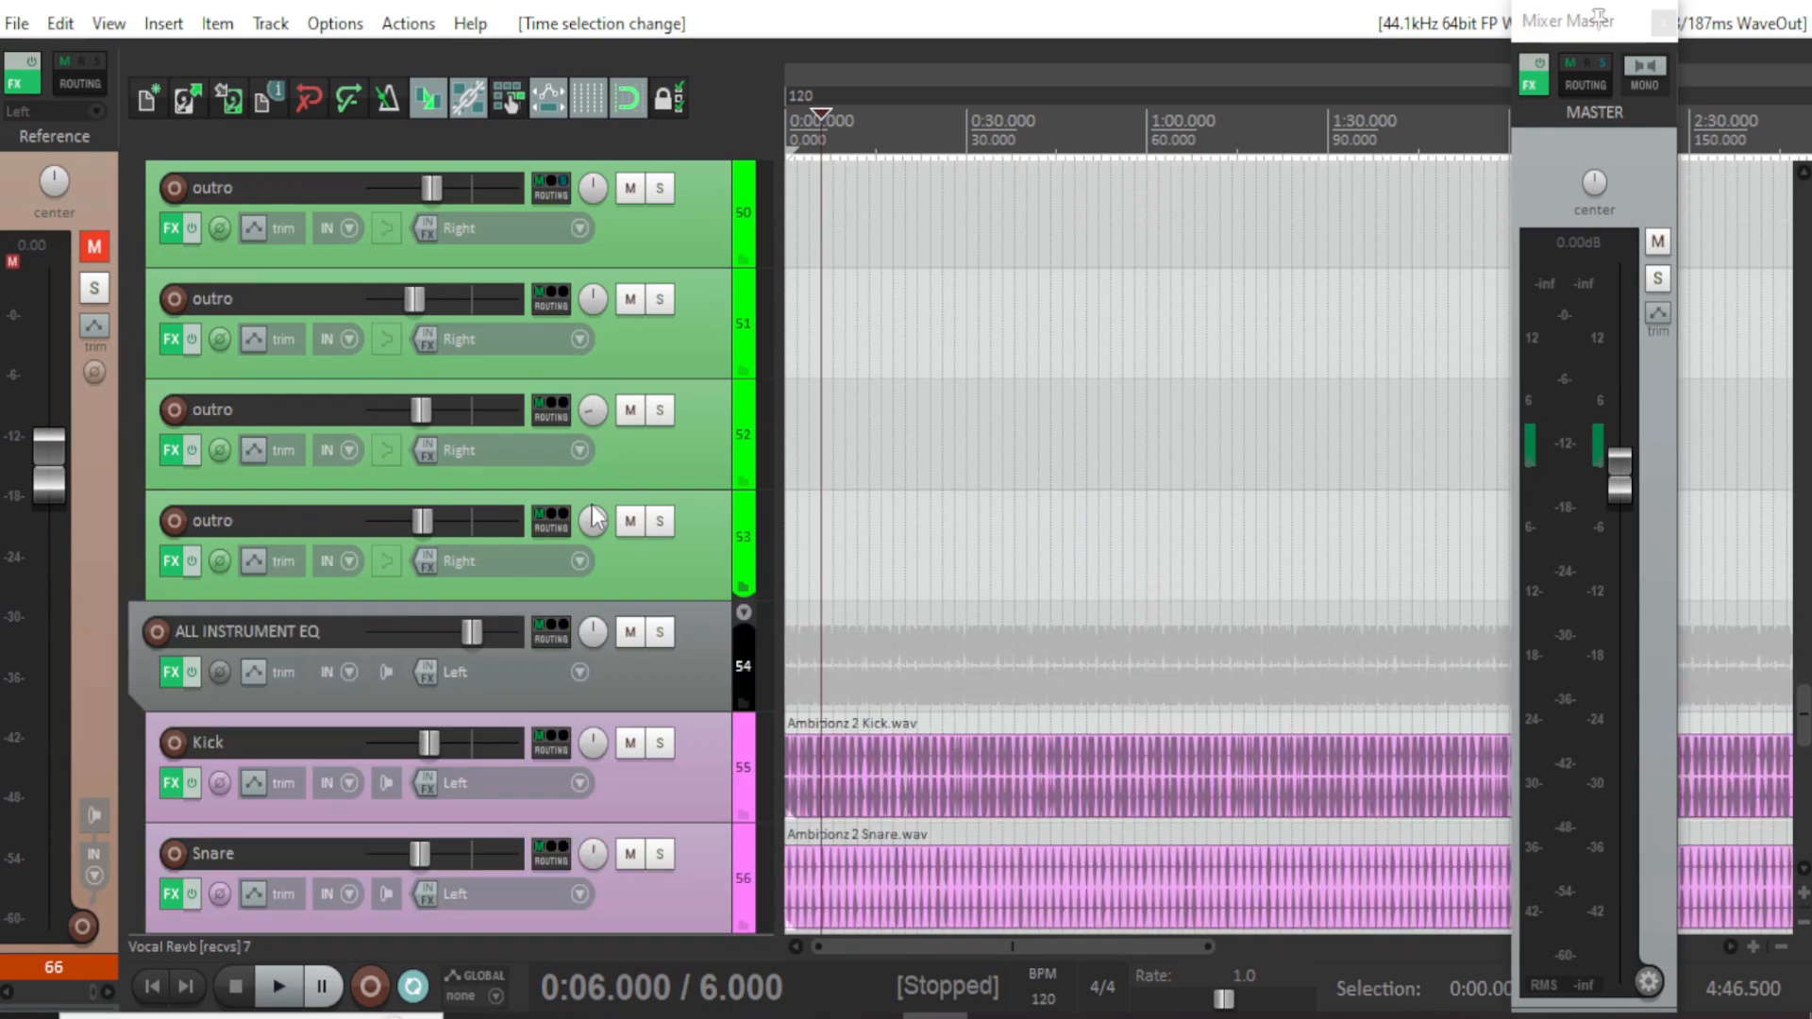
# Examine the drum, bass, melody and Reference tracks, and return to the reverb and delay tracks at the start of the project.
pyautogui.scroll(-4, 592, 519)
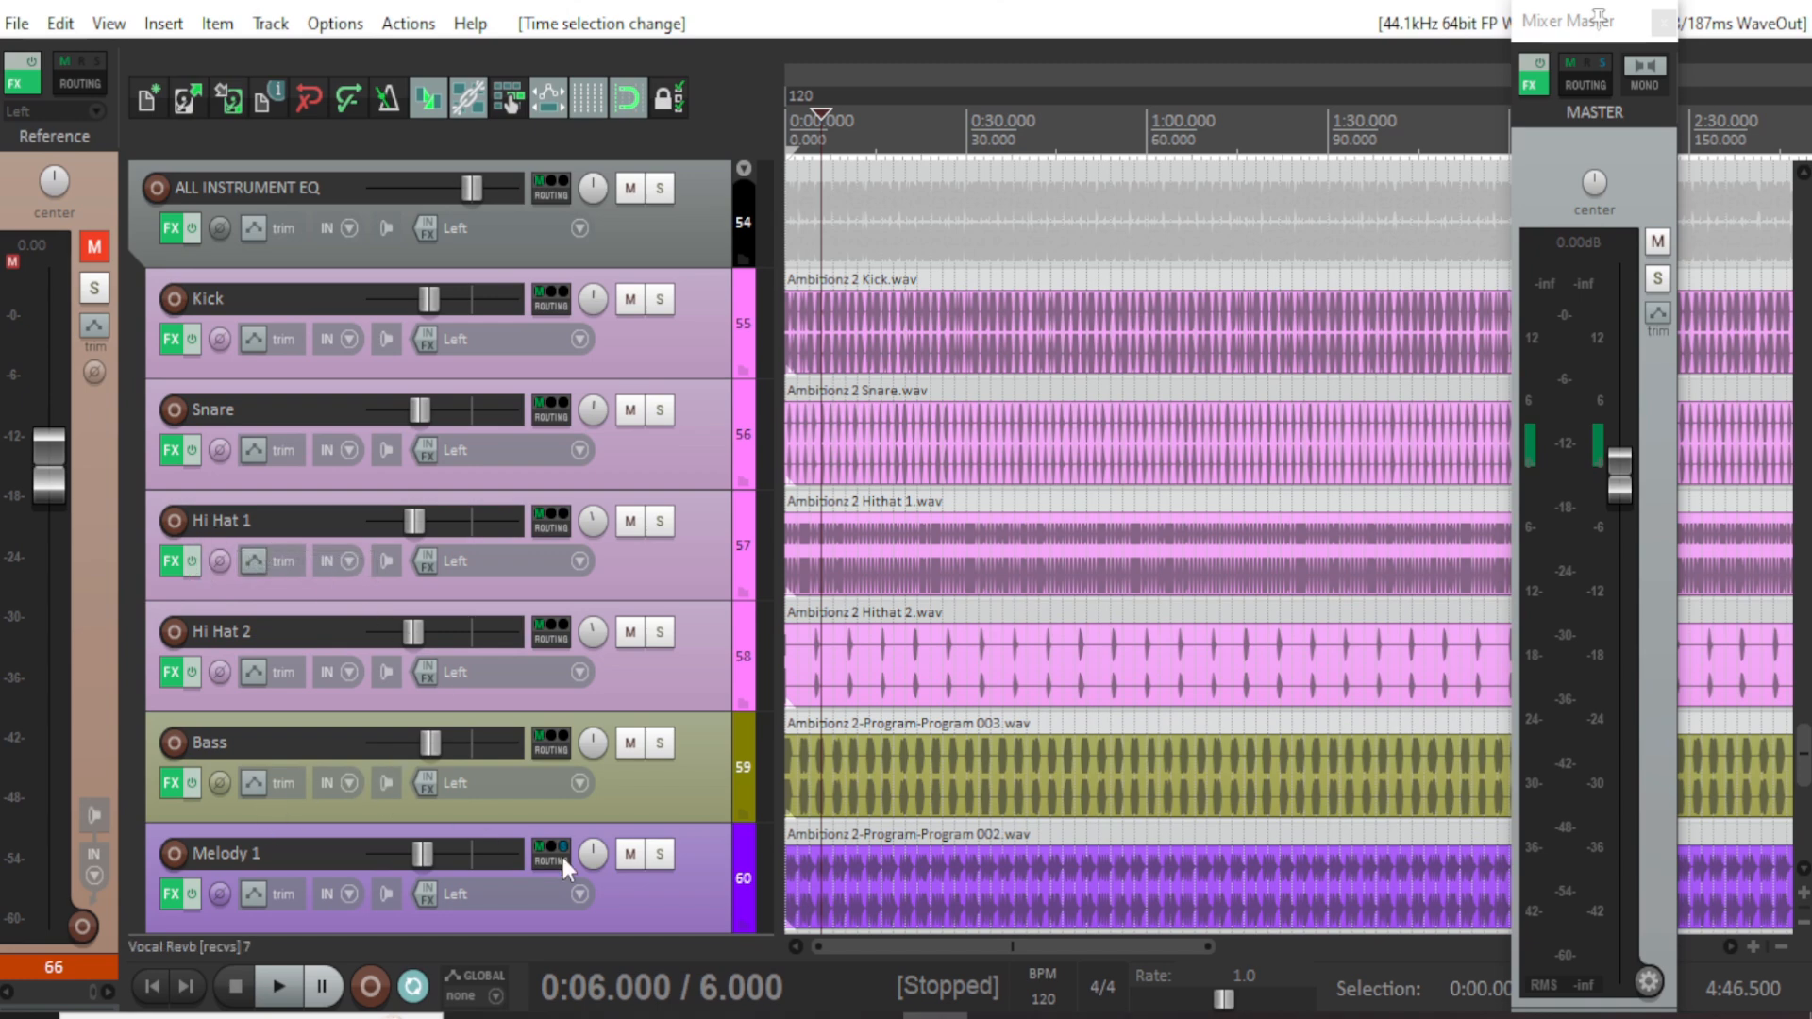
pyautogui.scroll(-6, 627, 887)
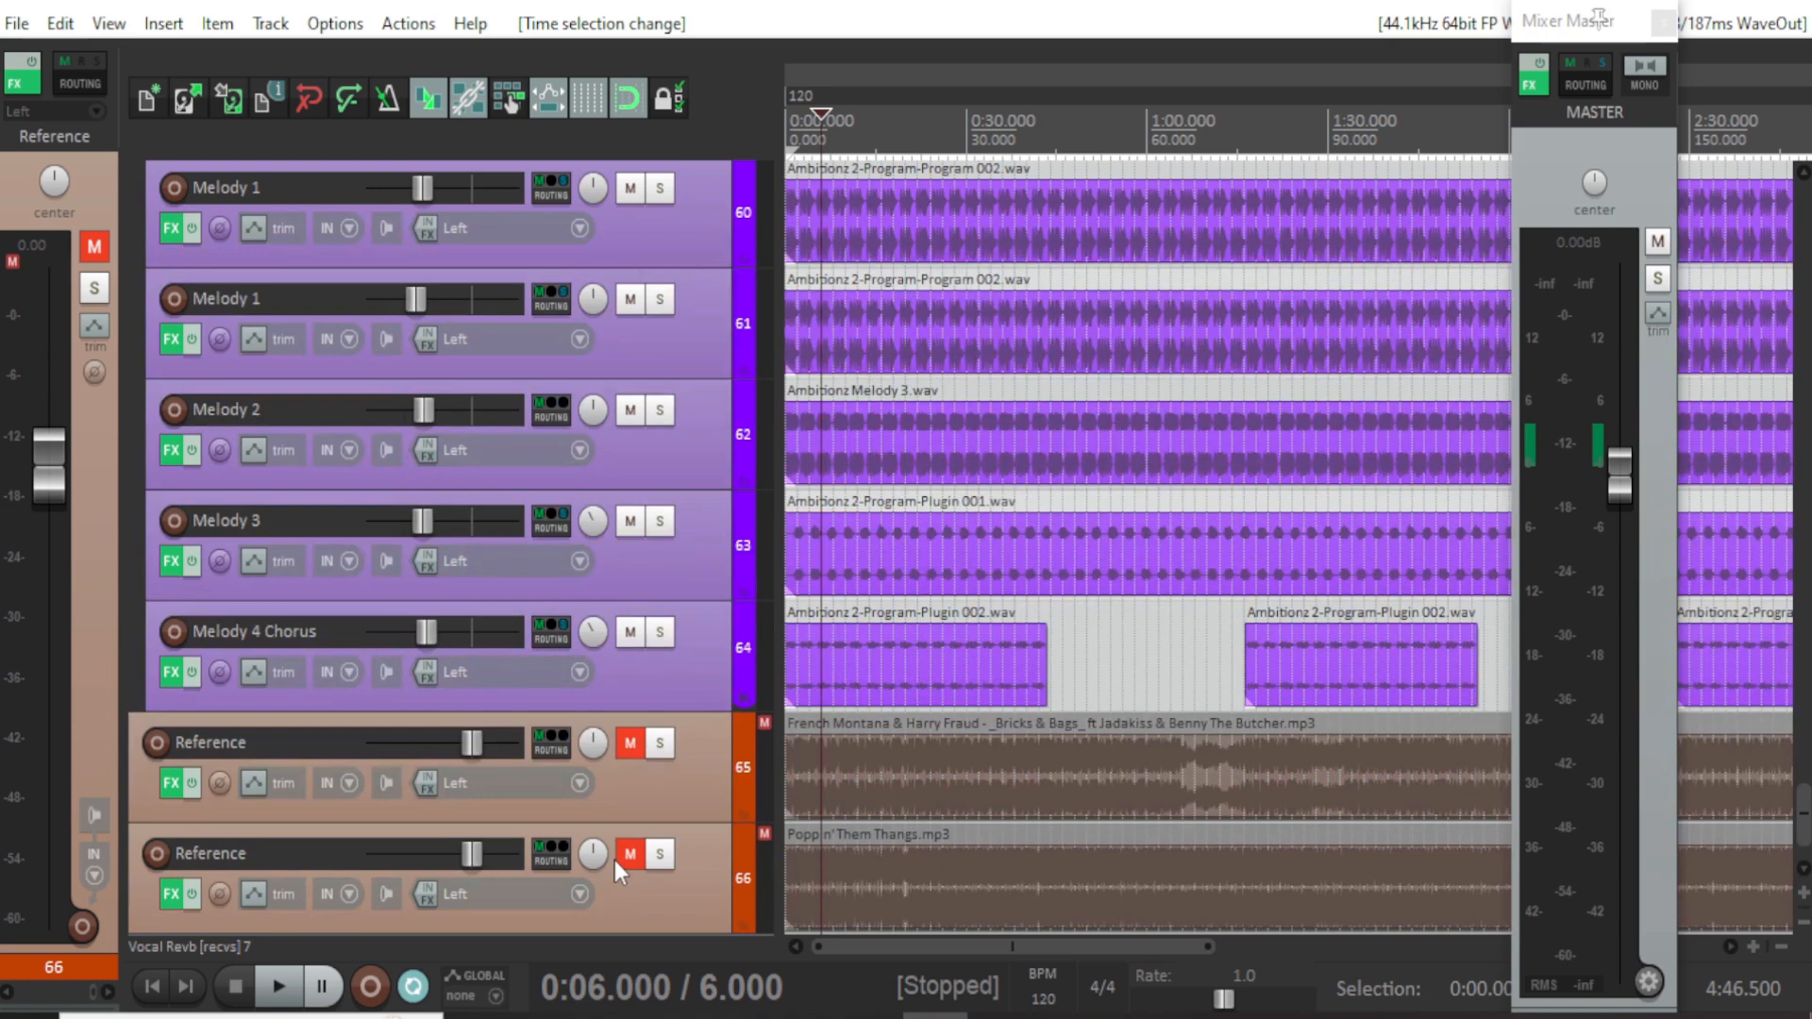
pyautogui.scroll(-1, 621, 768)
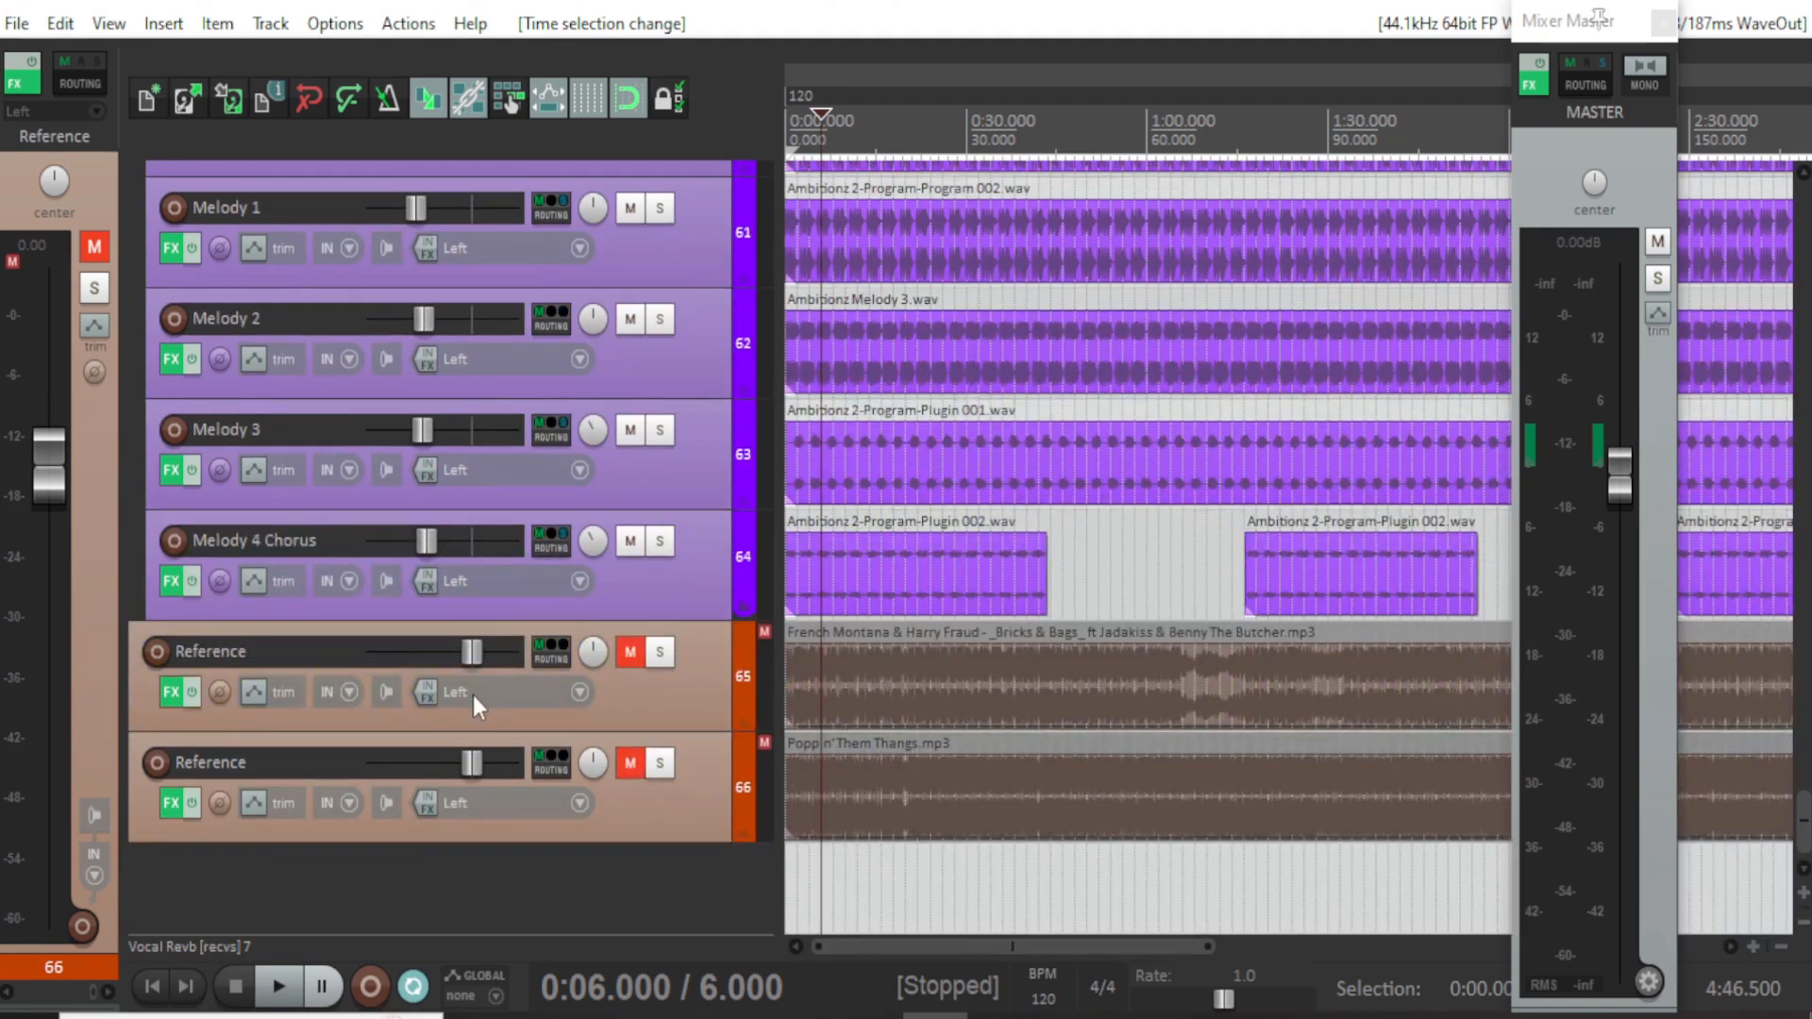
pyautogui.scroll(6, 586, 758)
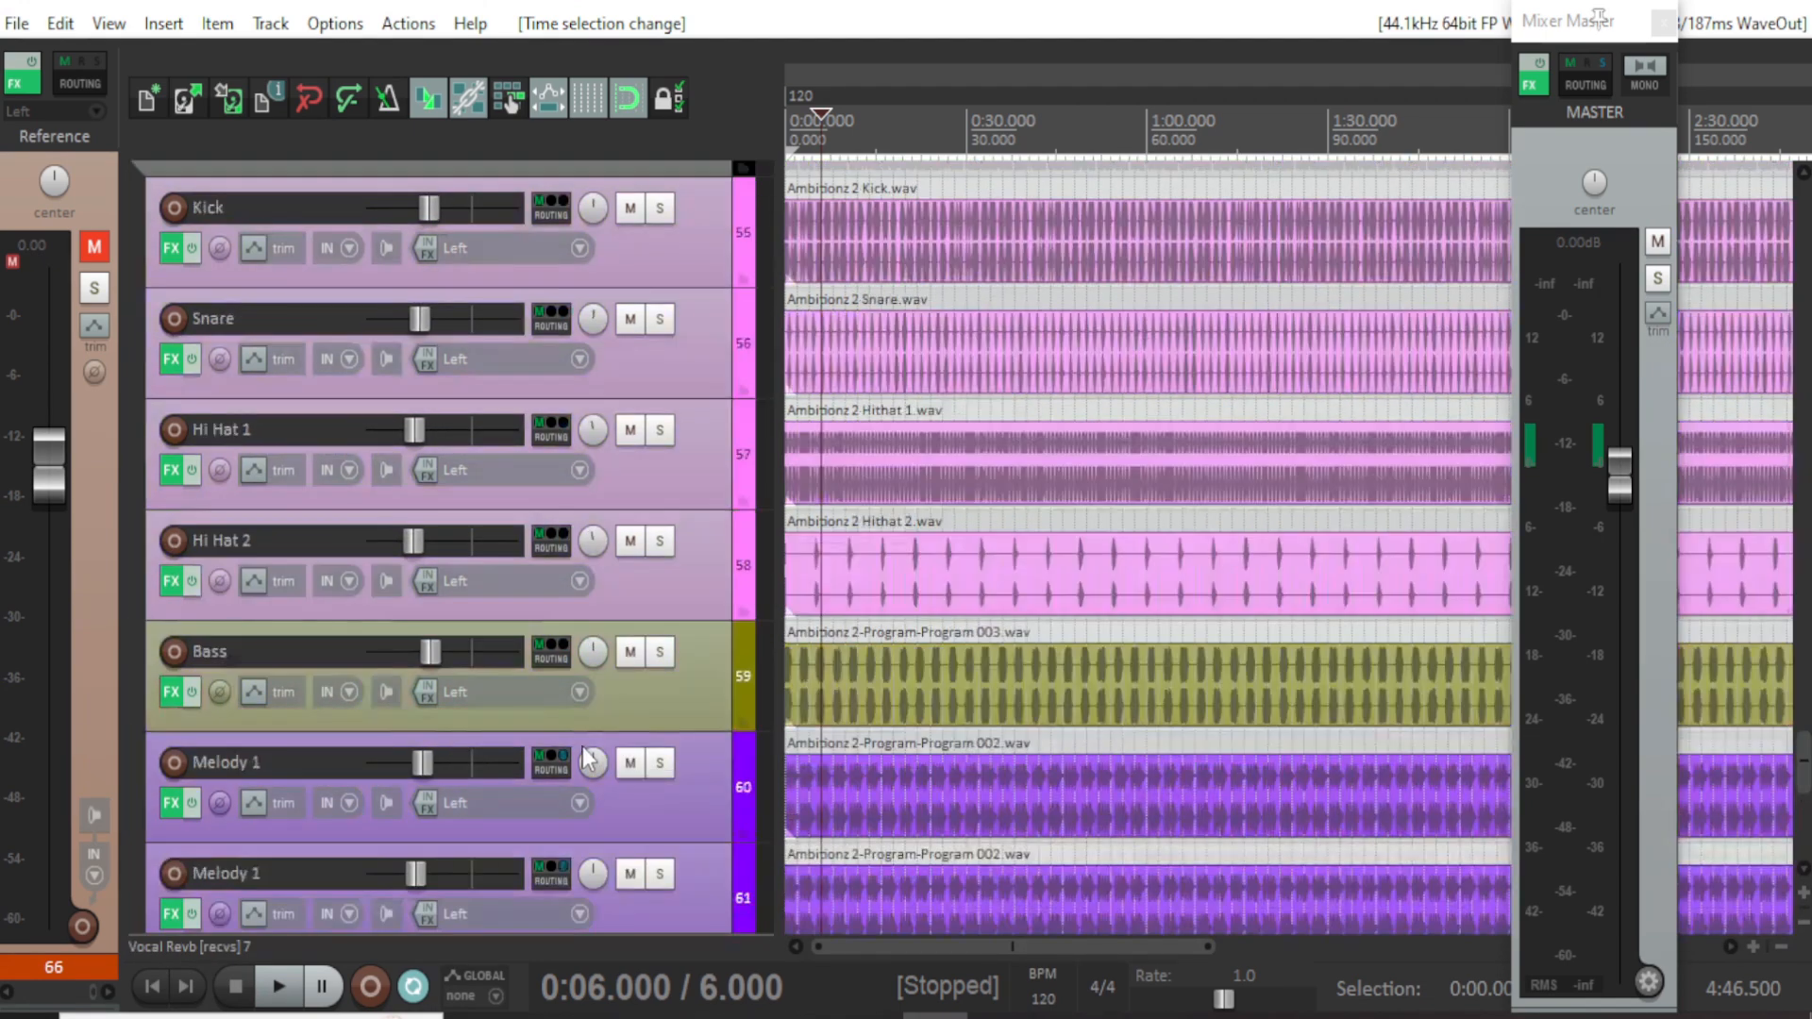
pyautogui.scroll(20, 588, 758)
pyautogui.scroll(13, 587, 755)
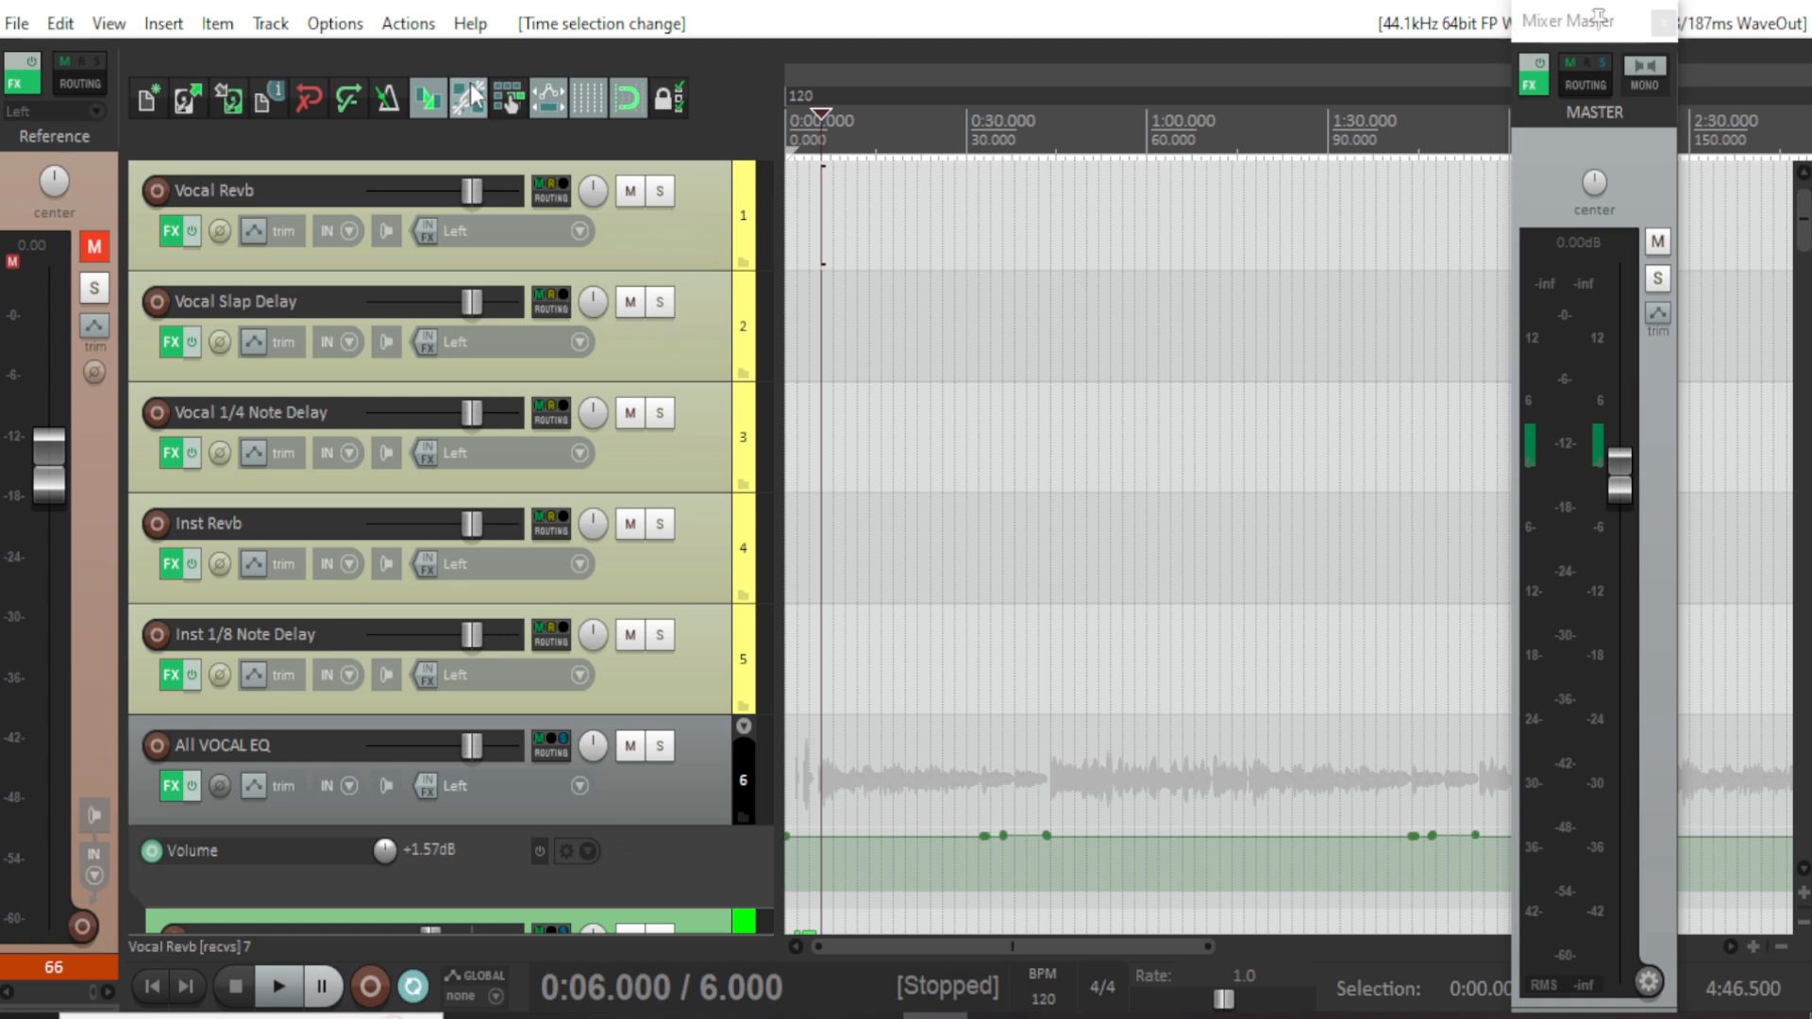
# View the available commands for setting track colors.
pyautogui.click(272, 24)
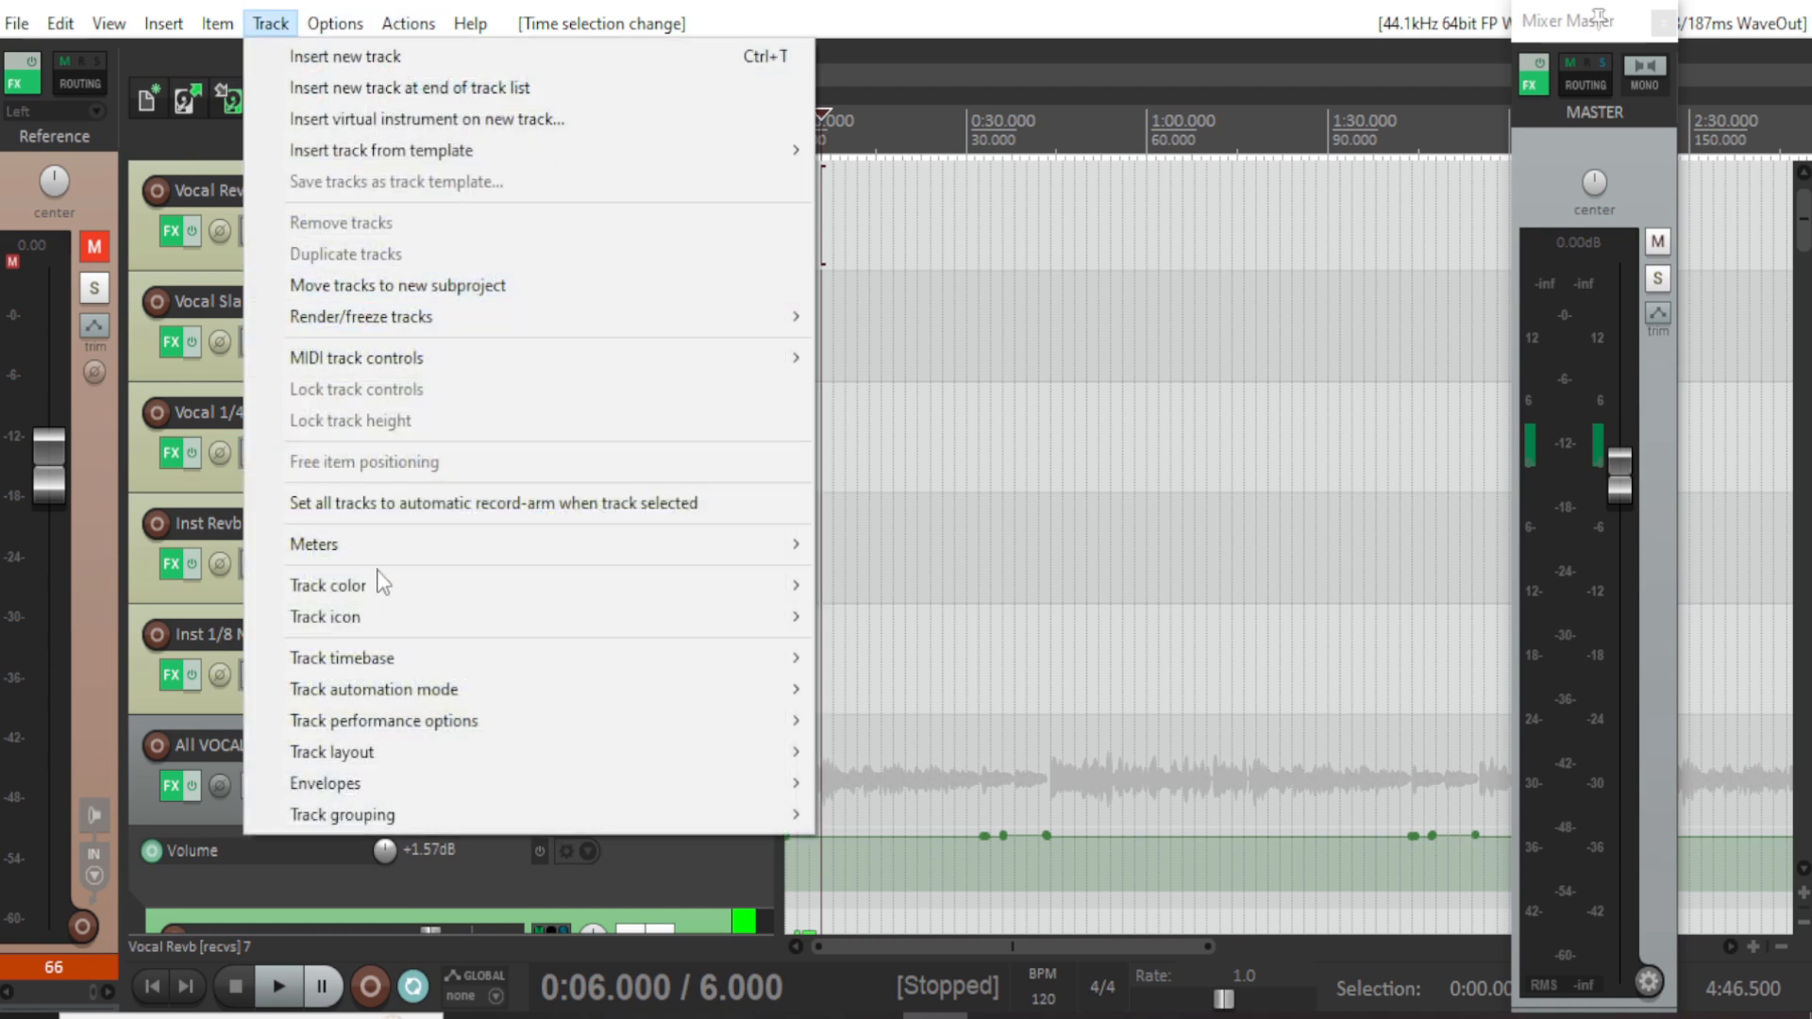
pyautogui.moveTo(396, 590)
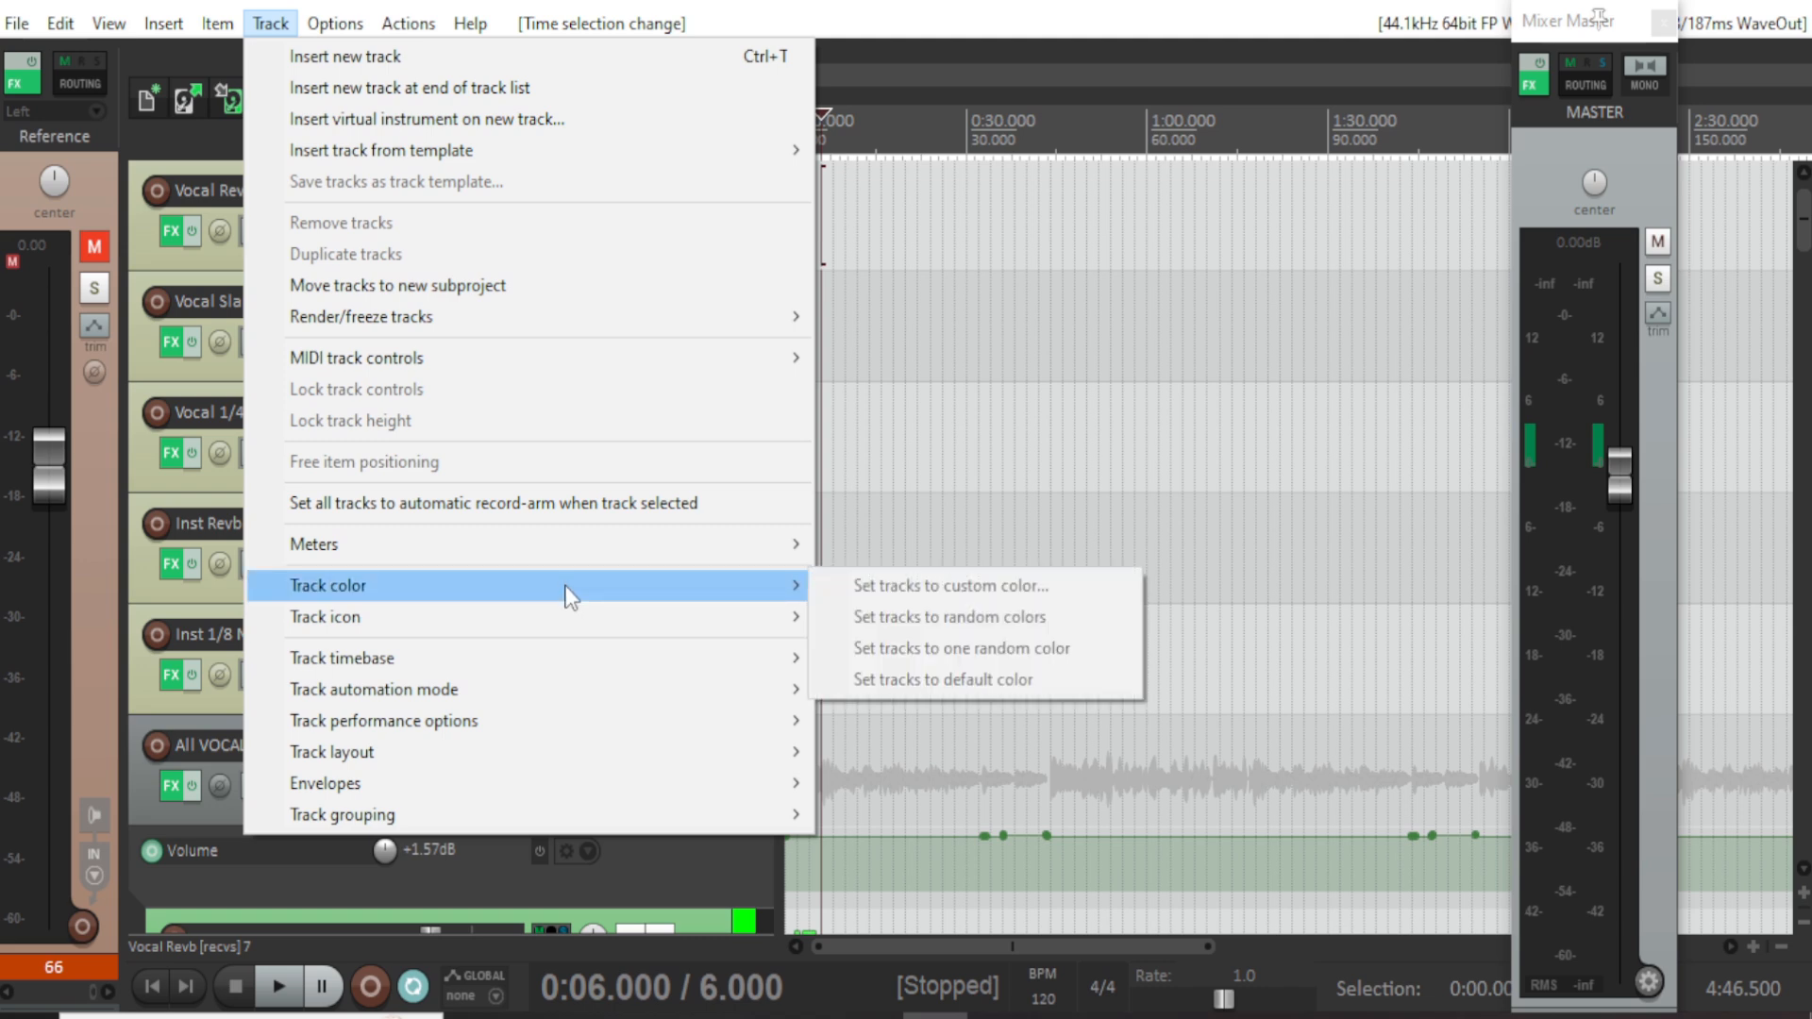
pyautogui.click(884, 20)
# Add a new track at the end of the project, below the last Reference track.
pyautogui.scroll(-5, 443, 498)
pyautogui.scroll(-20, 459, 520)
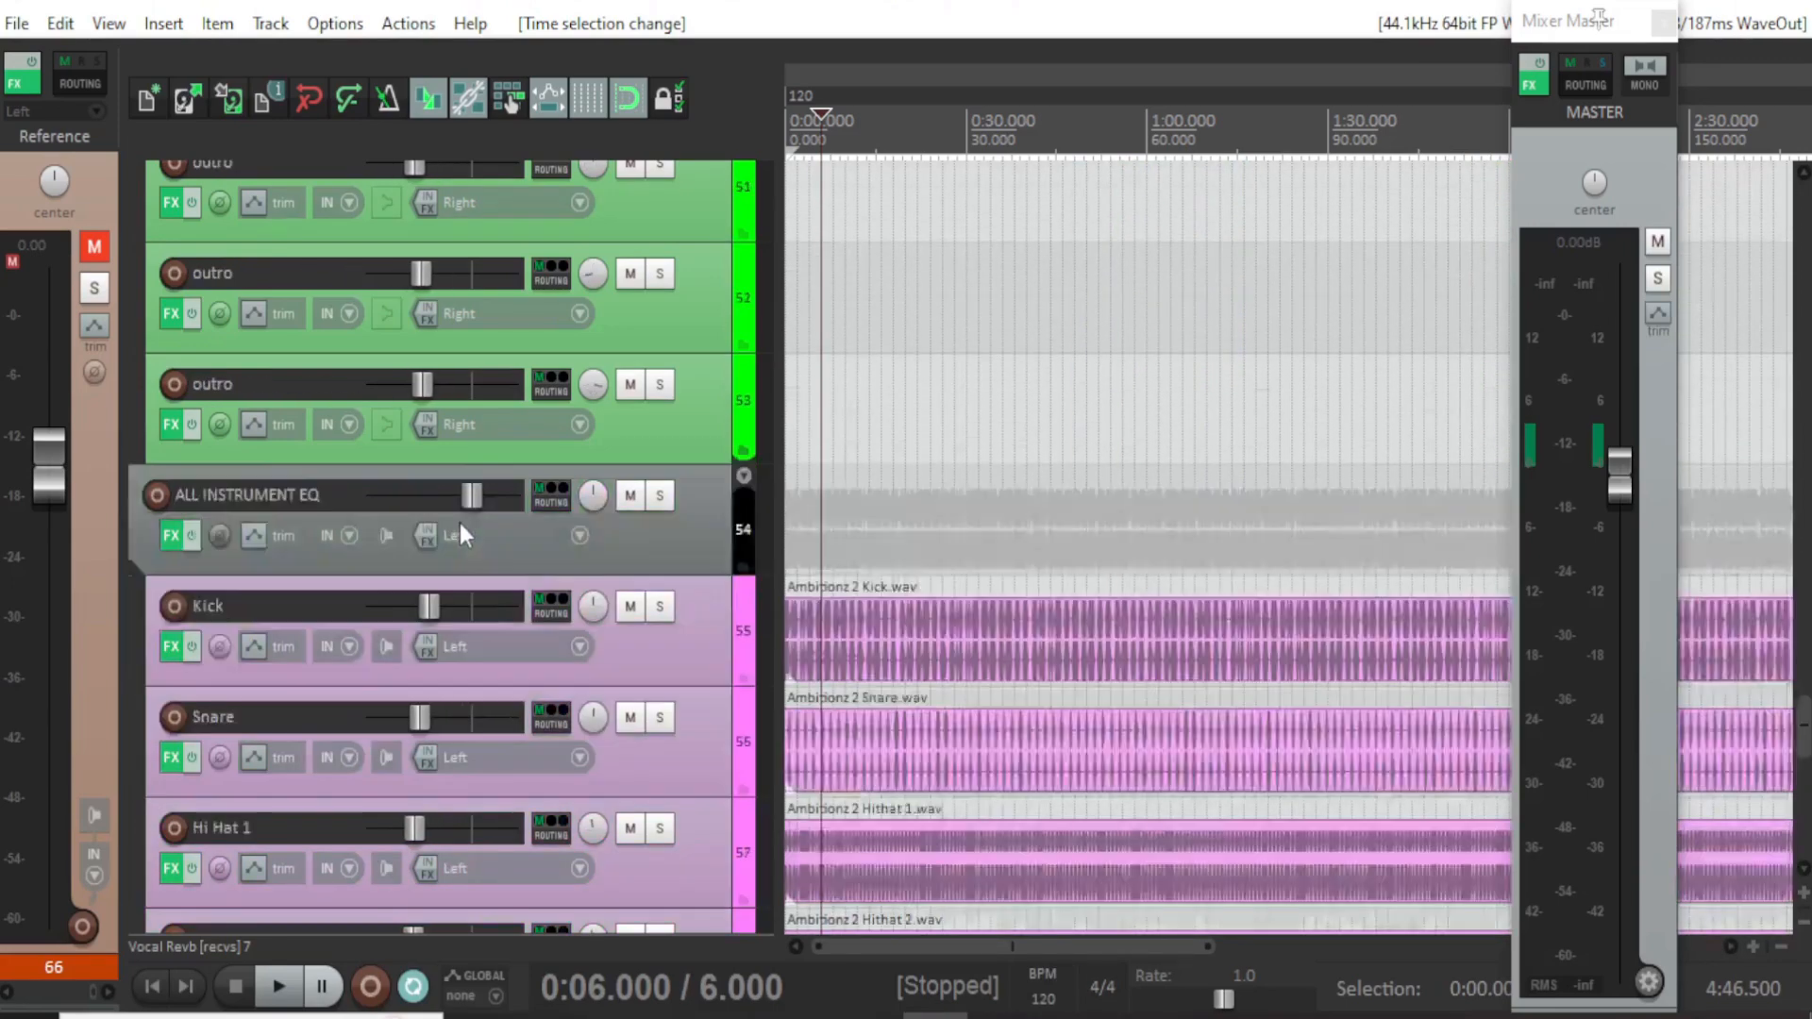
pyautogui.scroll(-6, 460, 535)
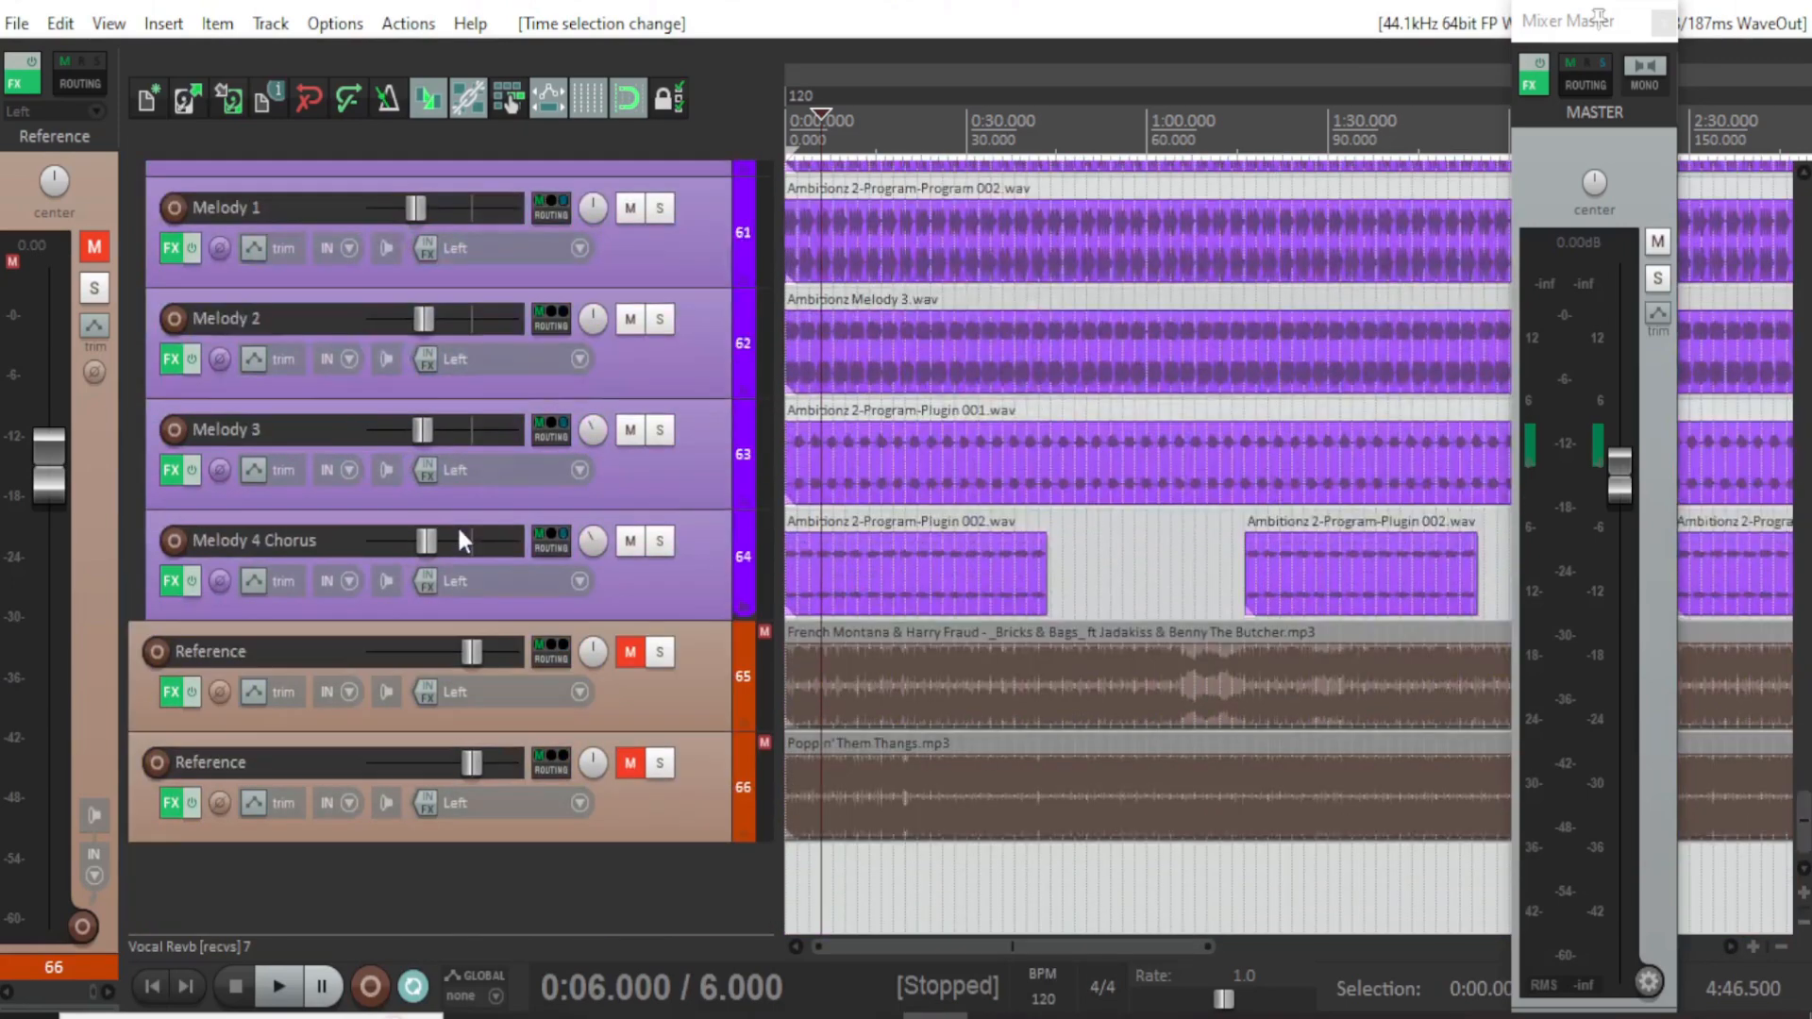
pyautogui.doubleClick(402, 857)
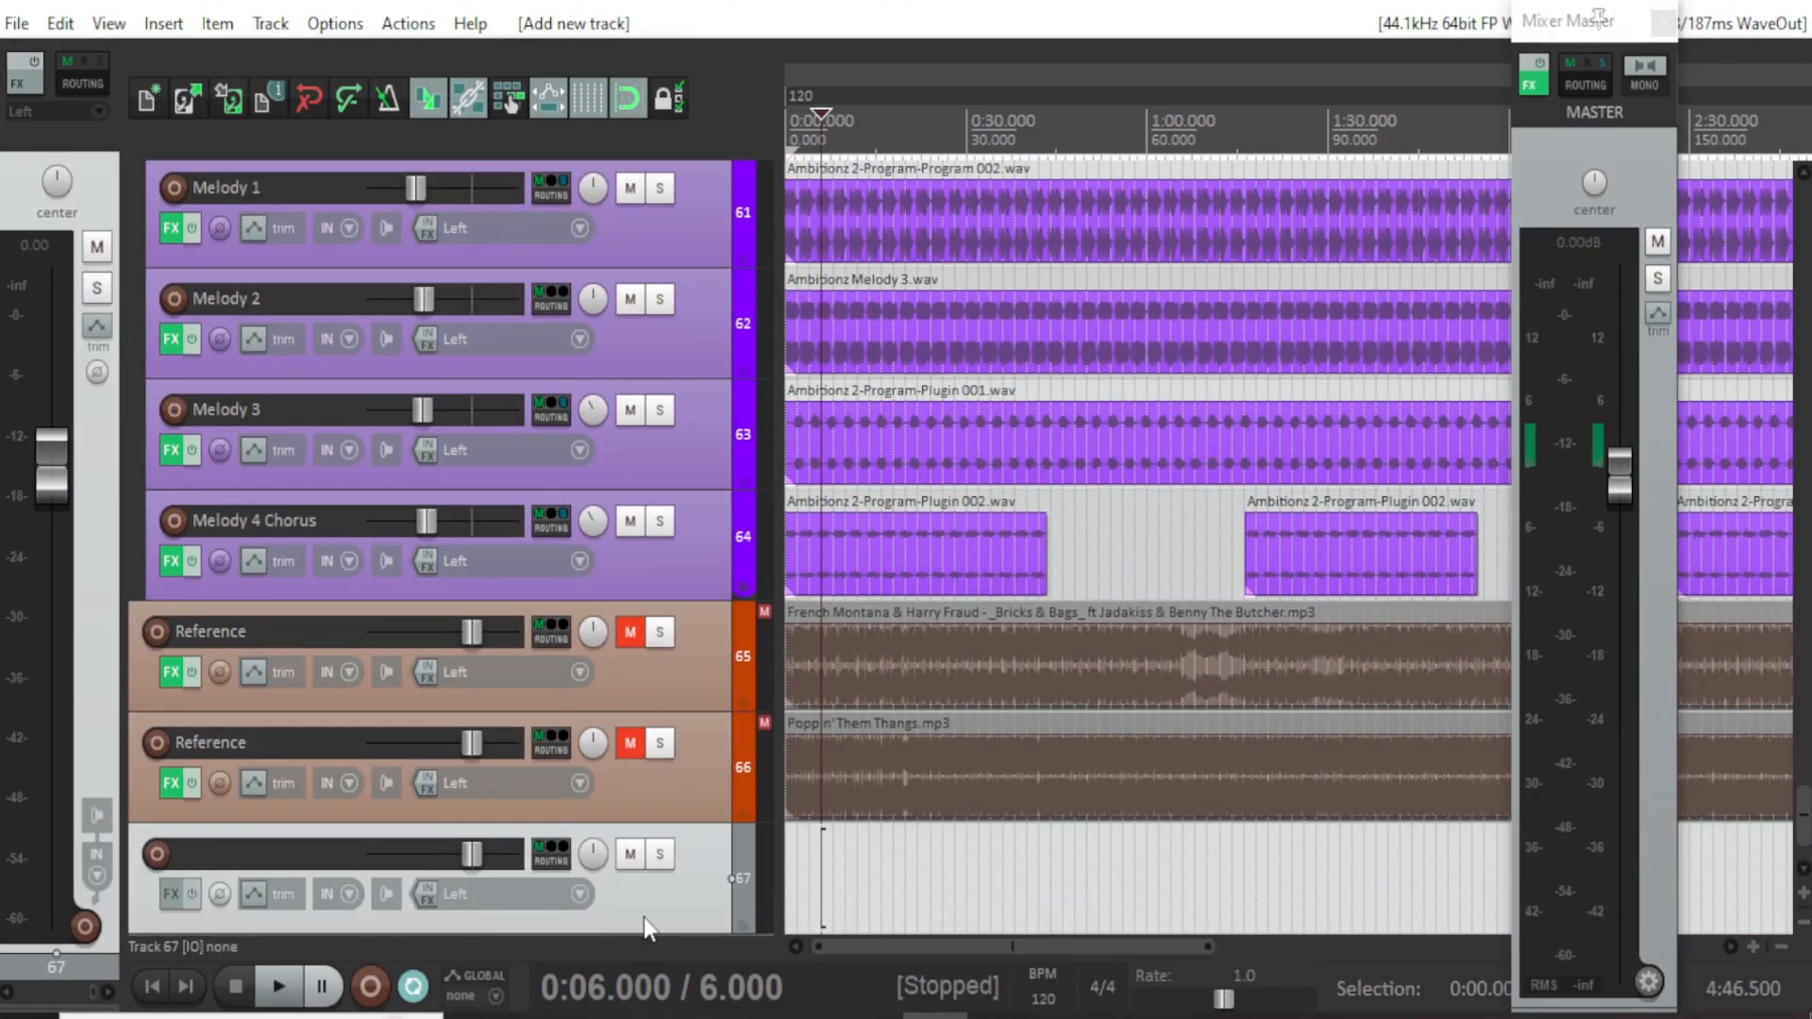
# Set the new track to a custom light yellow color (red 255, green 255, blue 128).
pyautogui.rightClick(614, 897)
pyautogui.moveTo(702, 644)
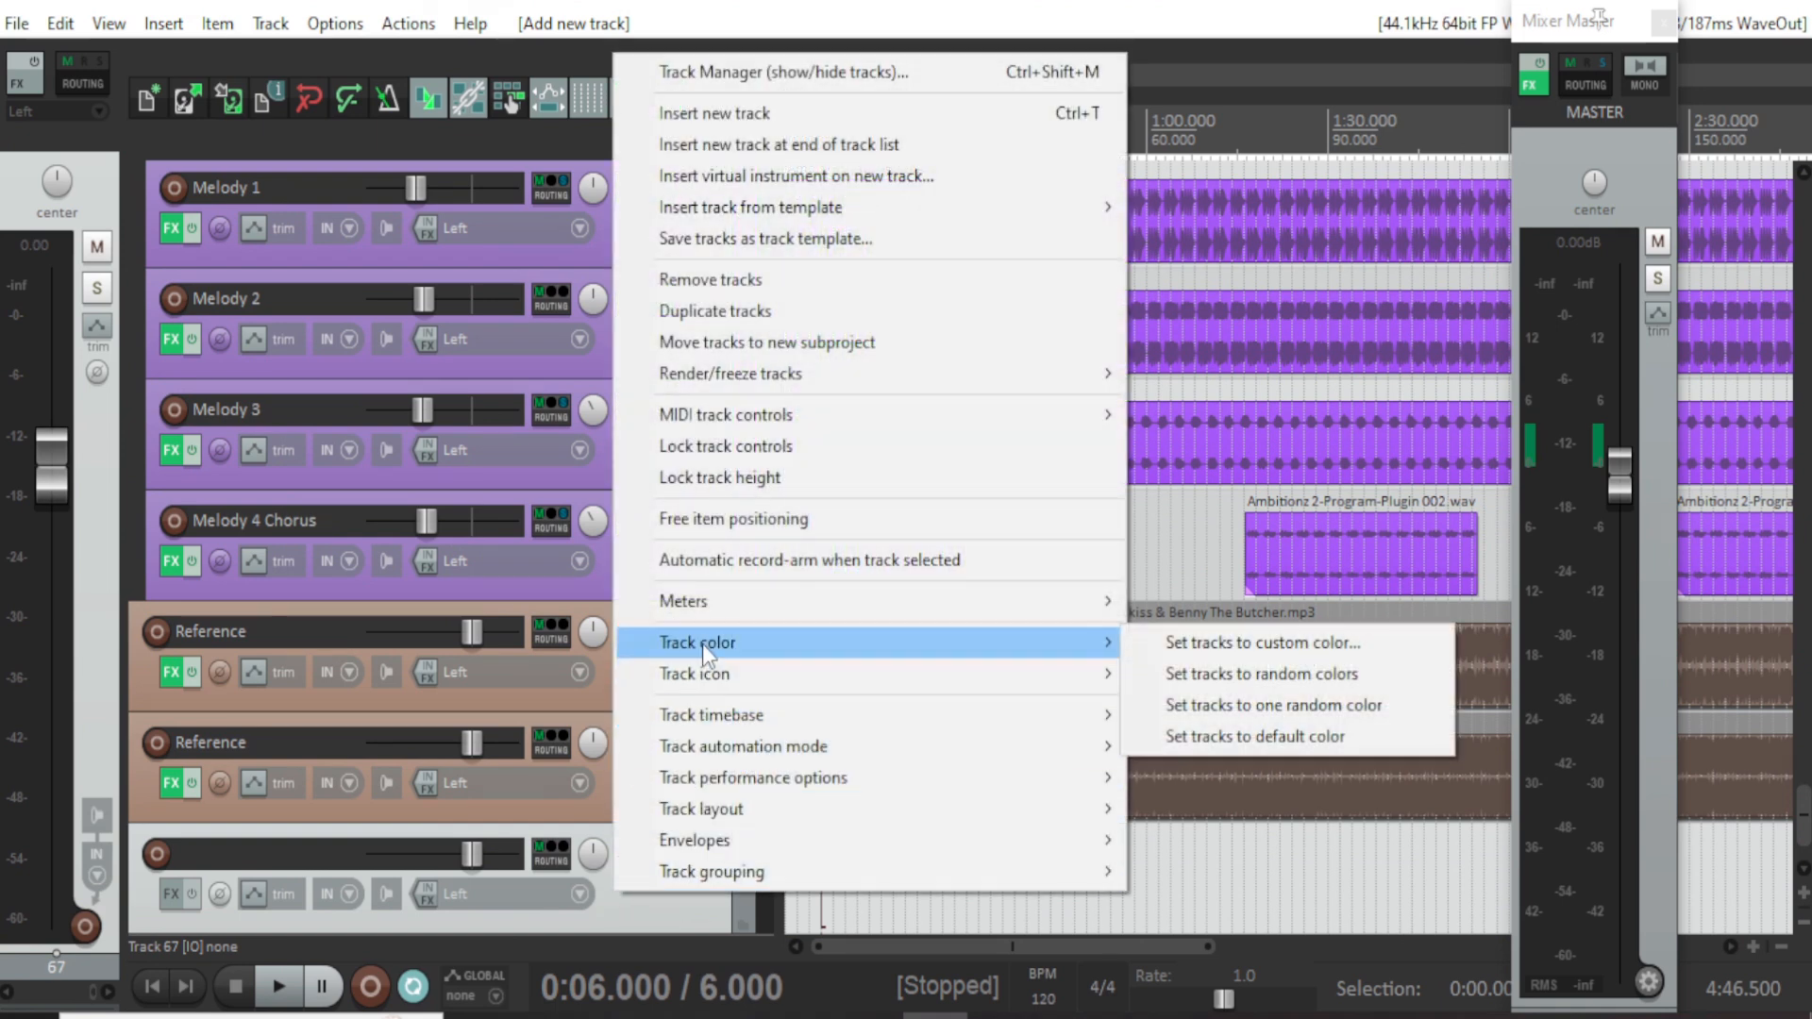
pyautogui.click(1229, 636)
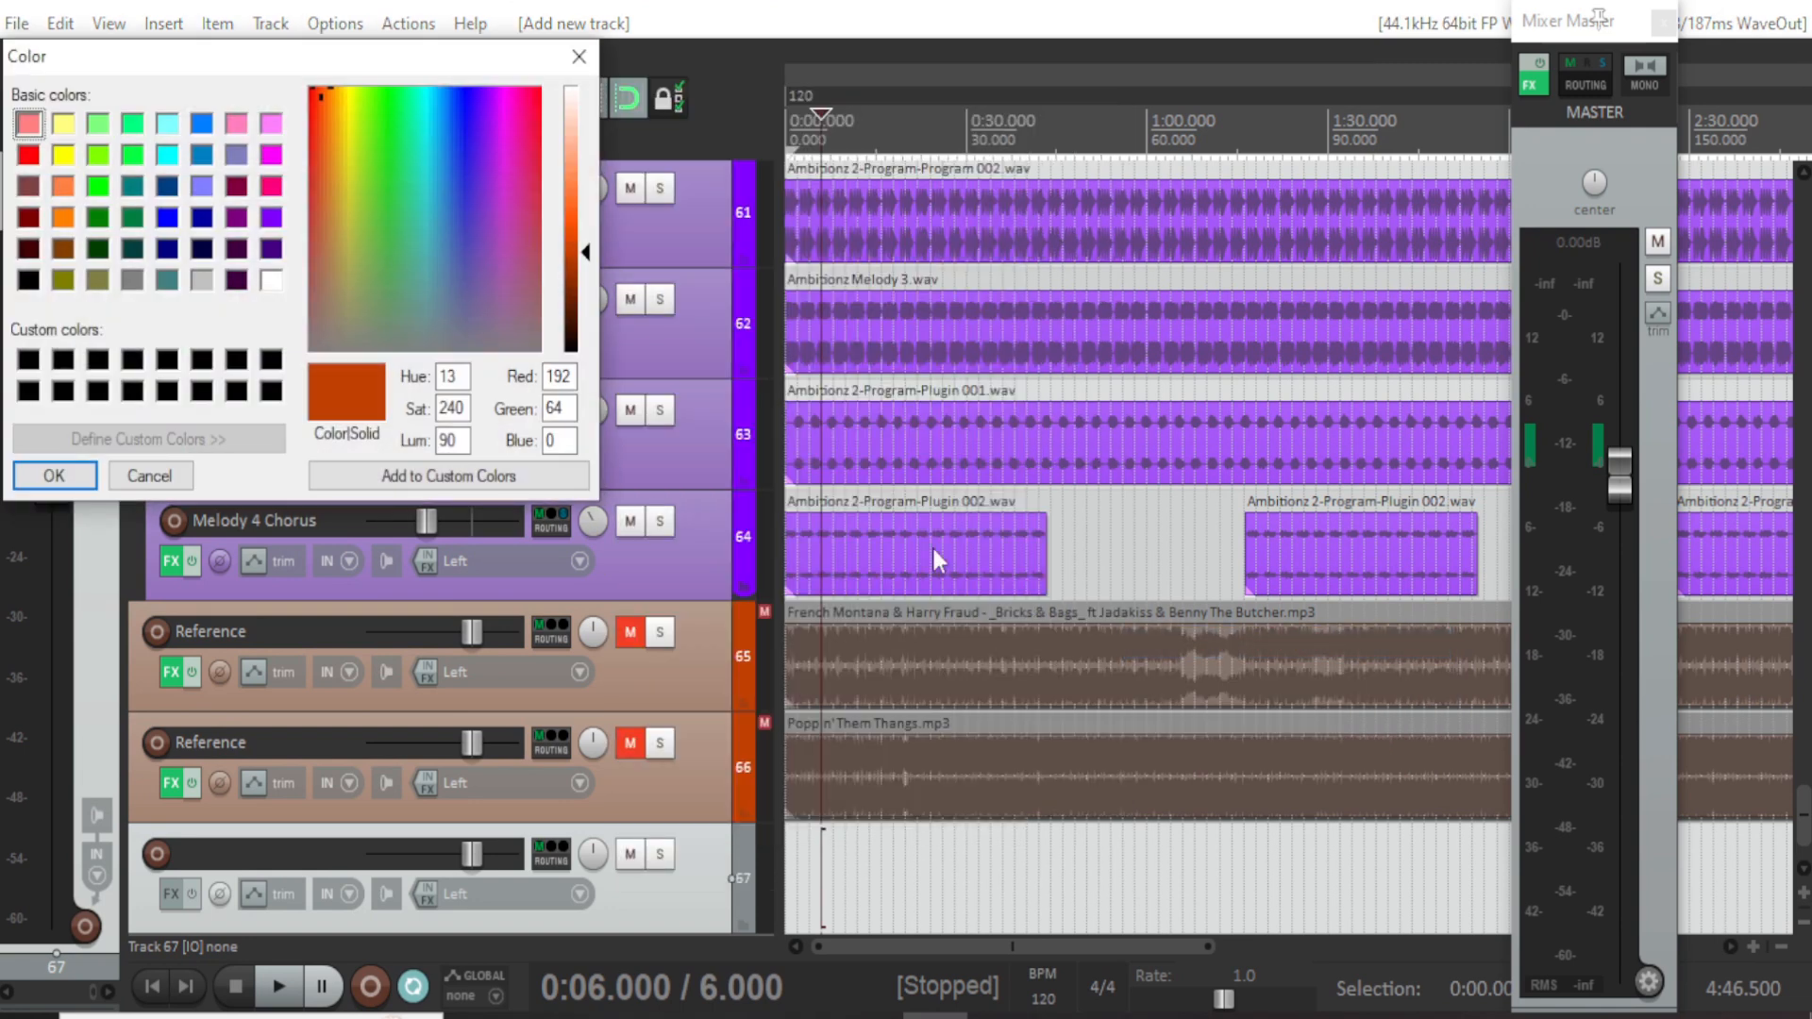
pyautogui.click(63, 130)
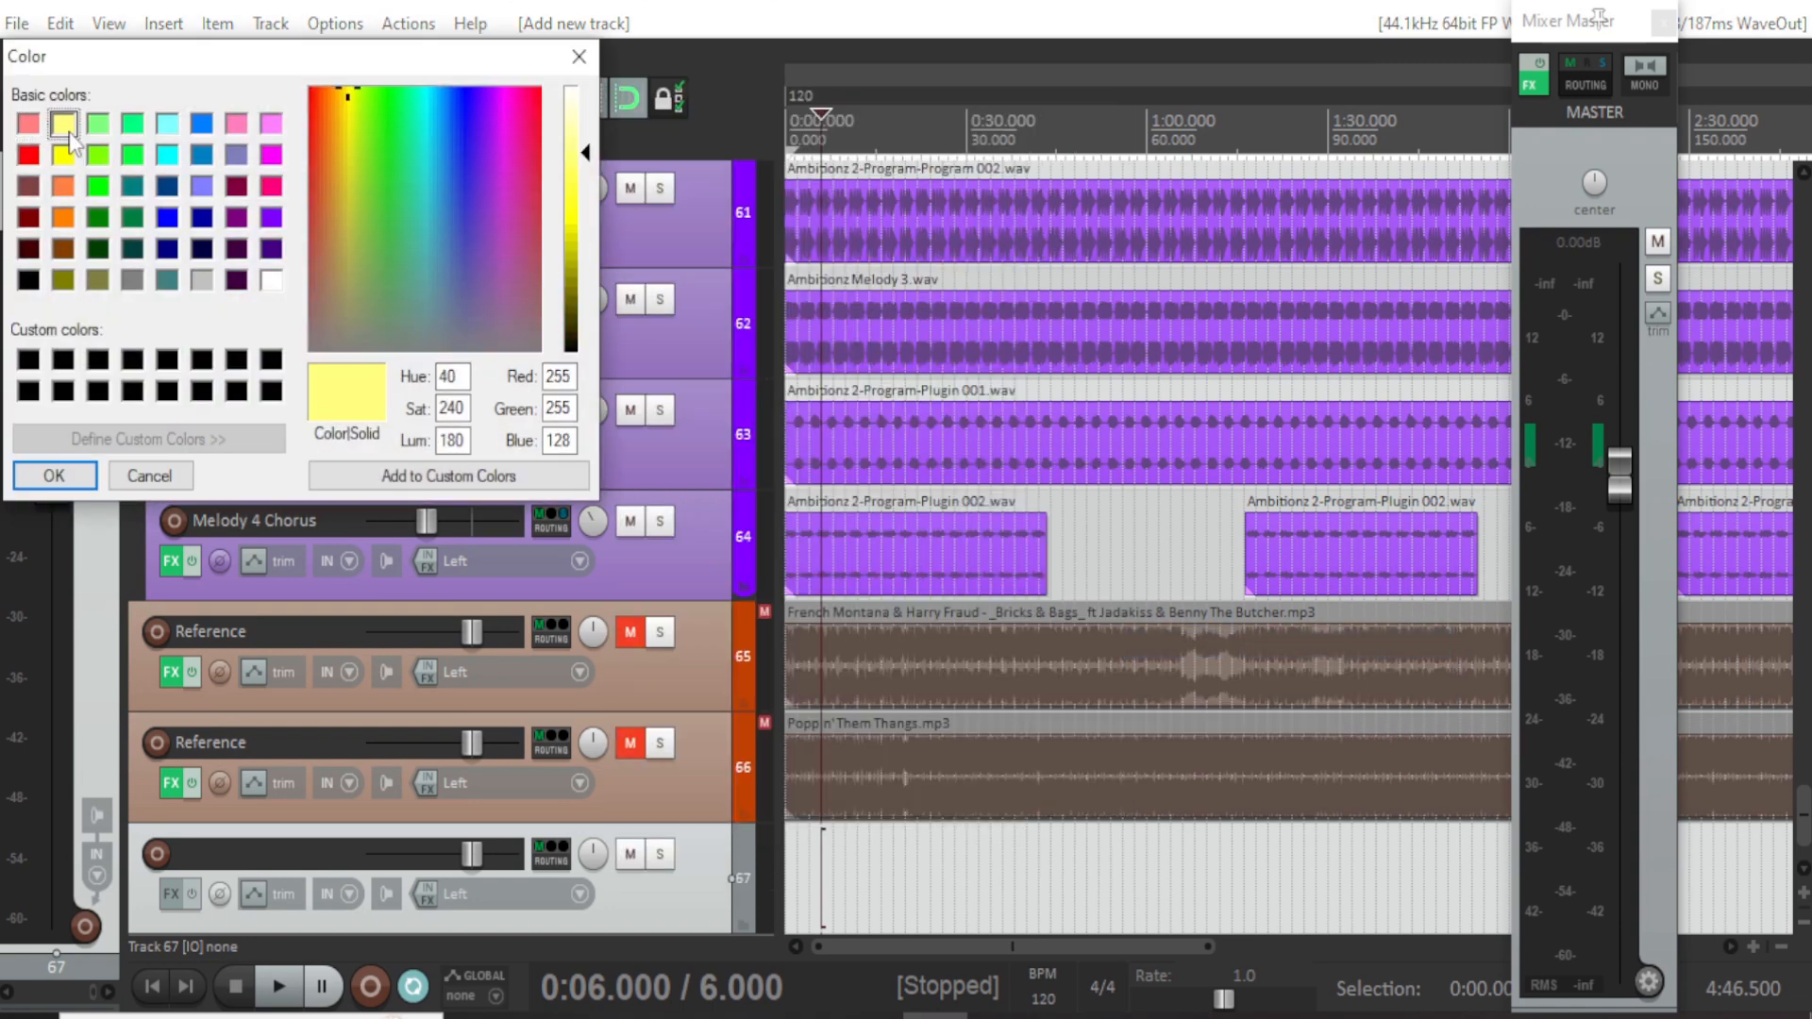
pyautogui.click(54, 477)
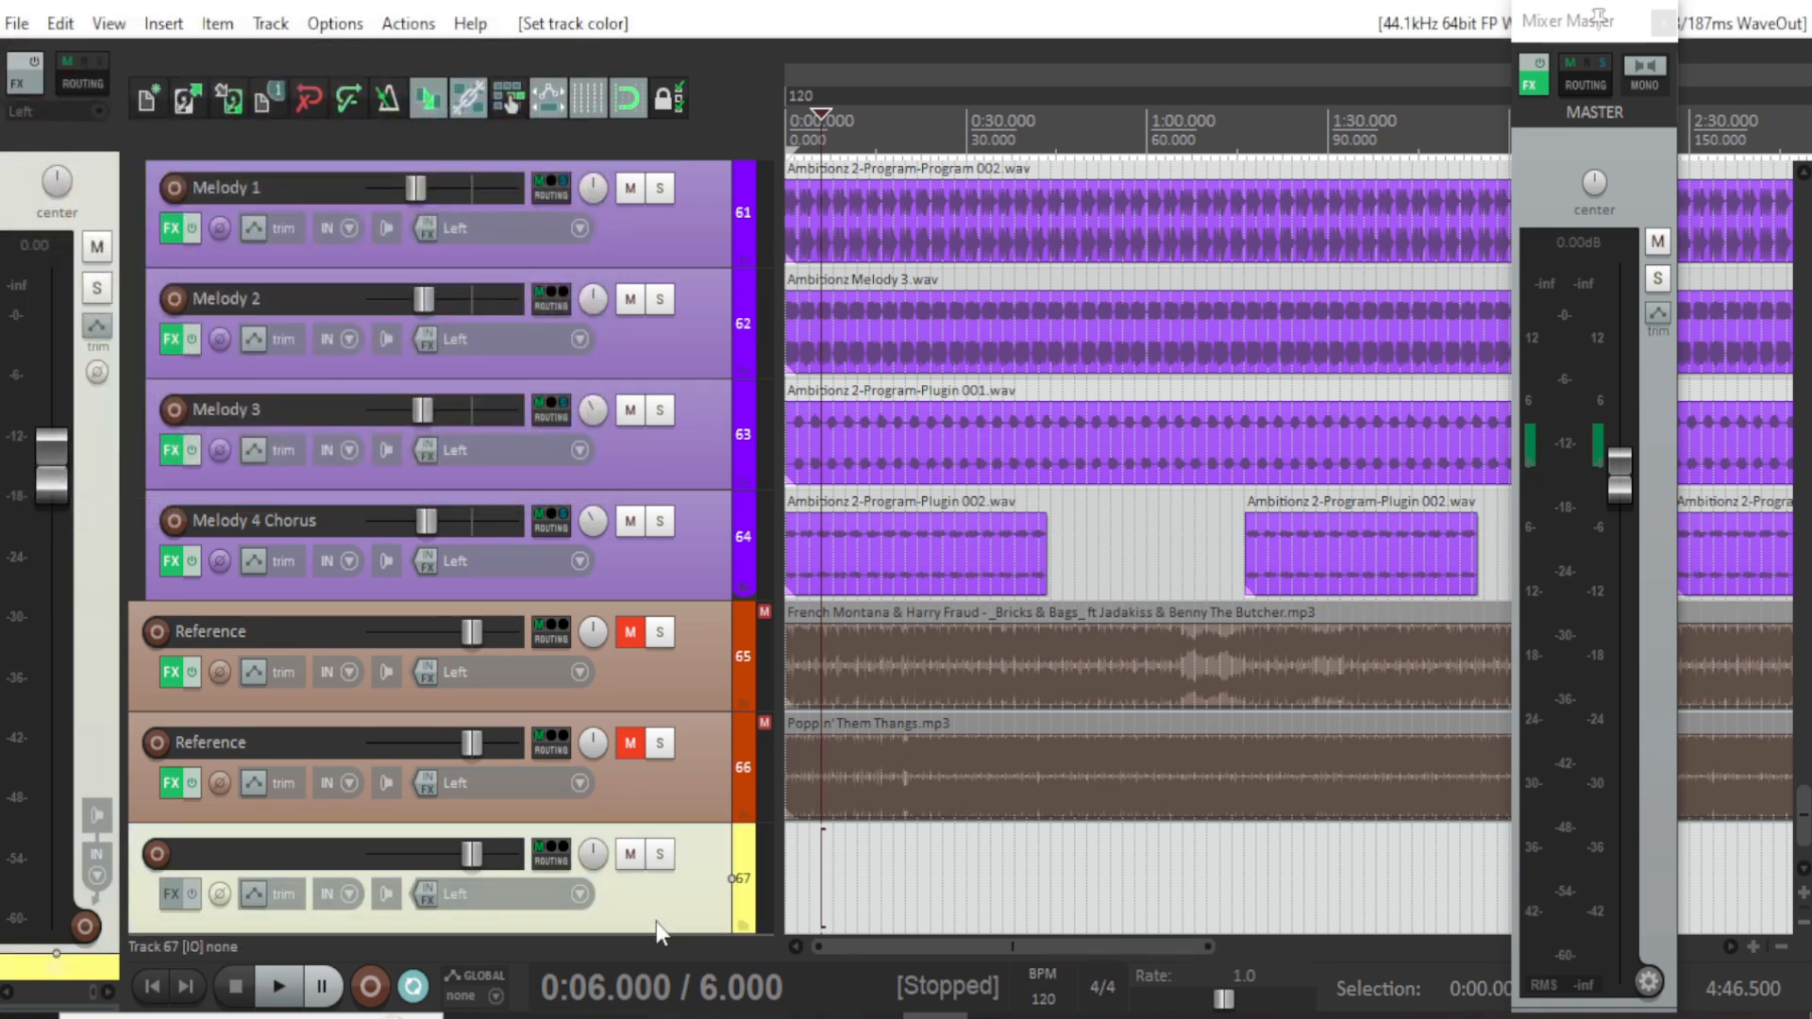
# Undo the track color change and the addition of the new track.
pyautogui.hotkey('ctrl', 'z')
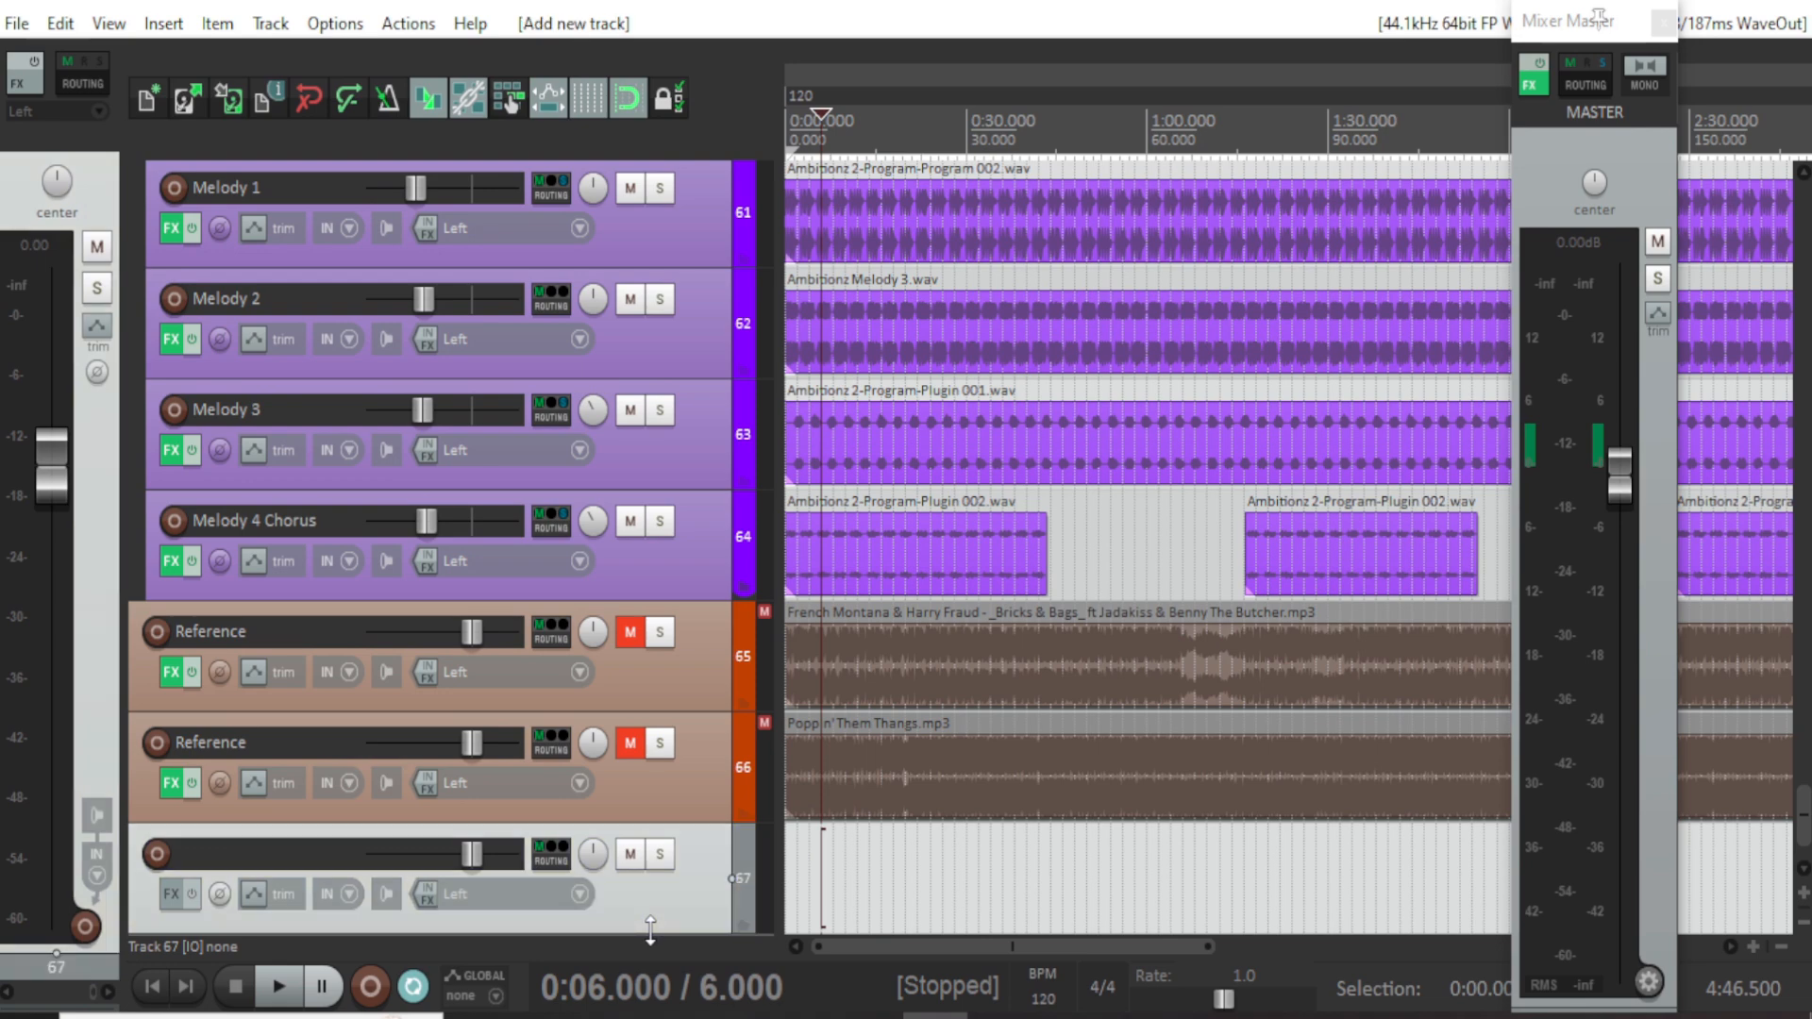
pyautogui.hotkey('ctrl', 'z')
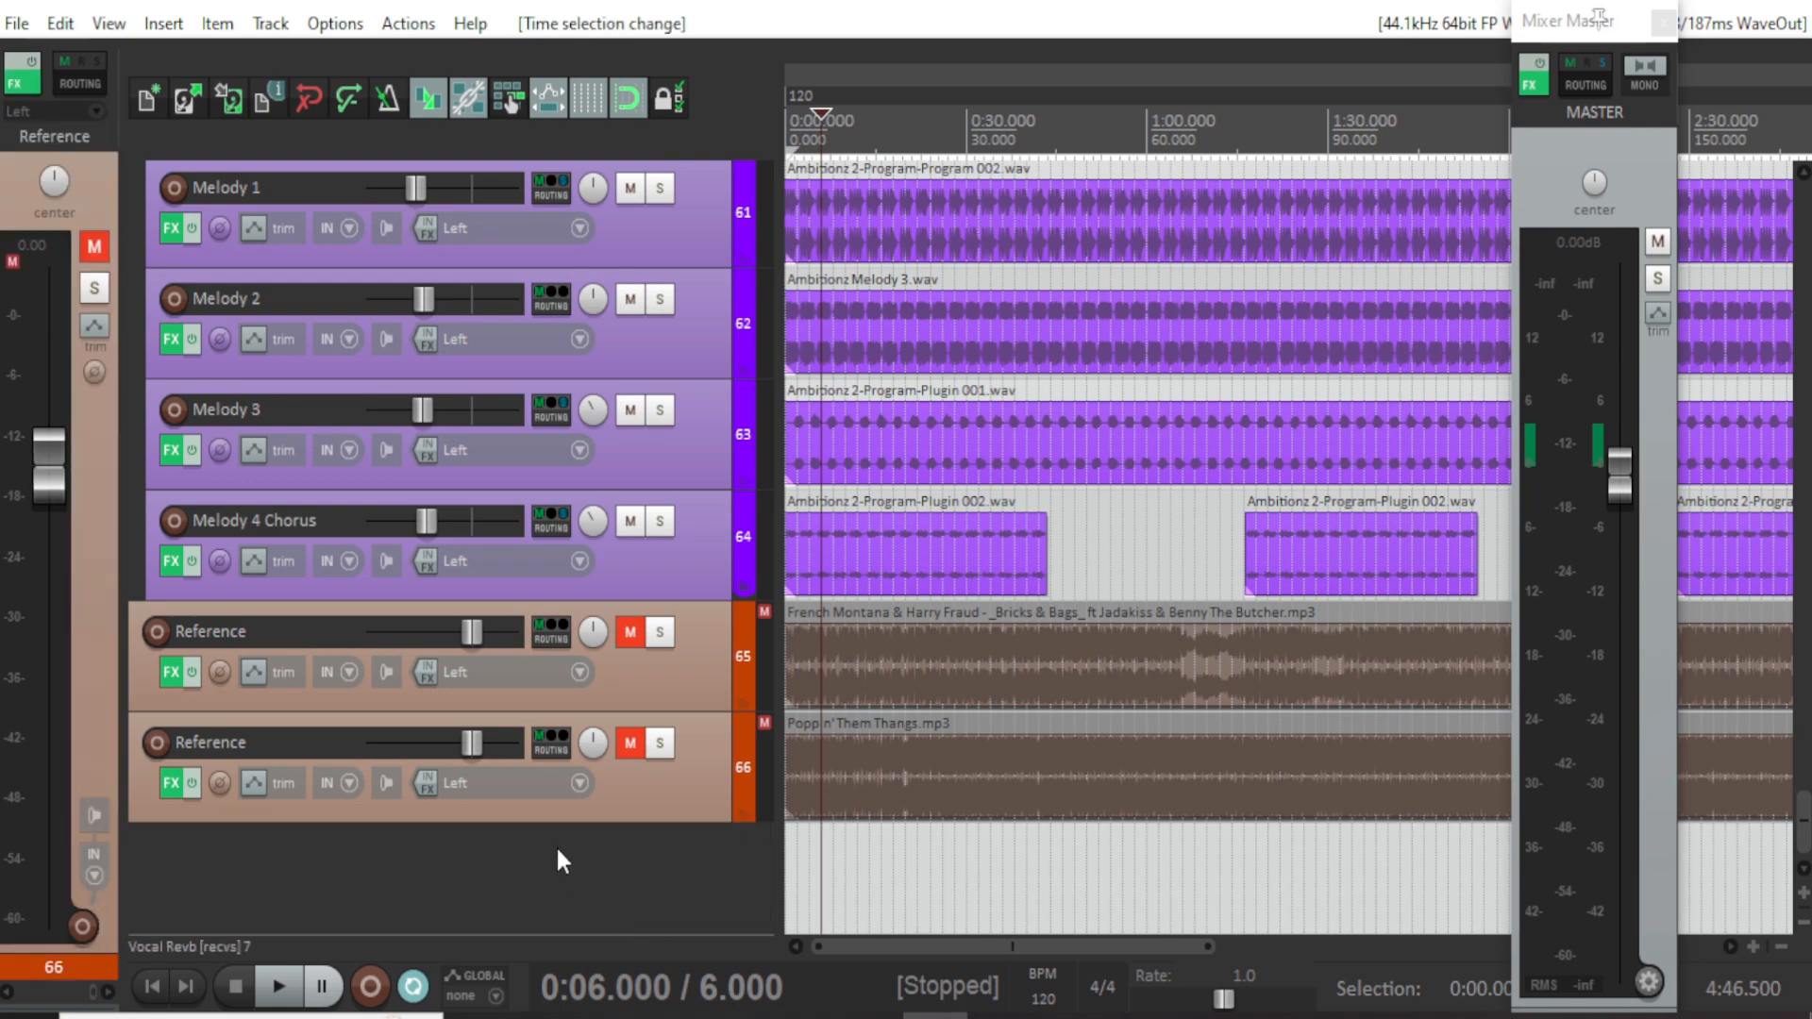
# Open the names of the Vocal Revb and Vocal Slap Delay tracks for editing, and leave them without renaming.
pyautogui.scroll(20, 557, 846)
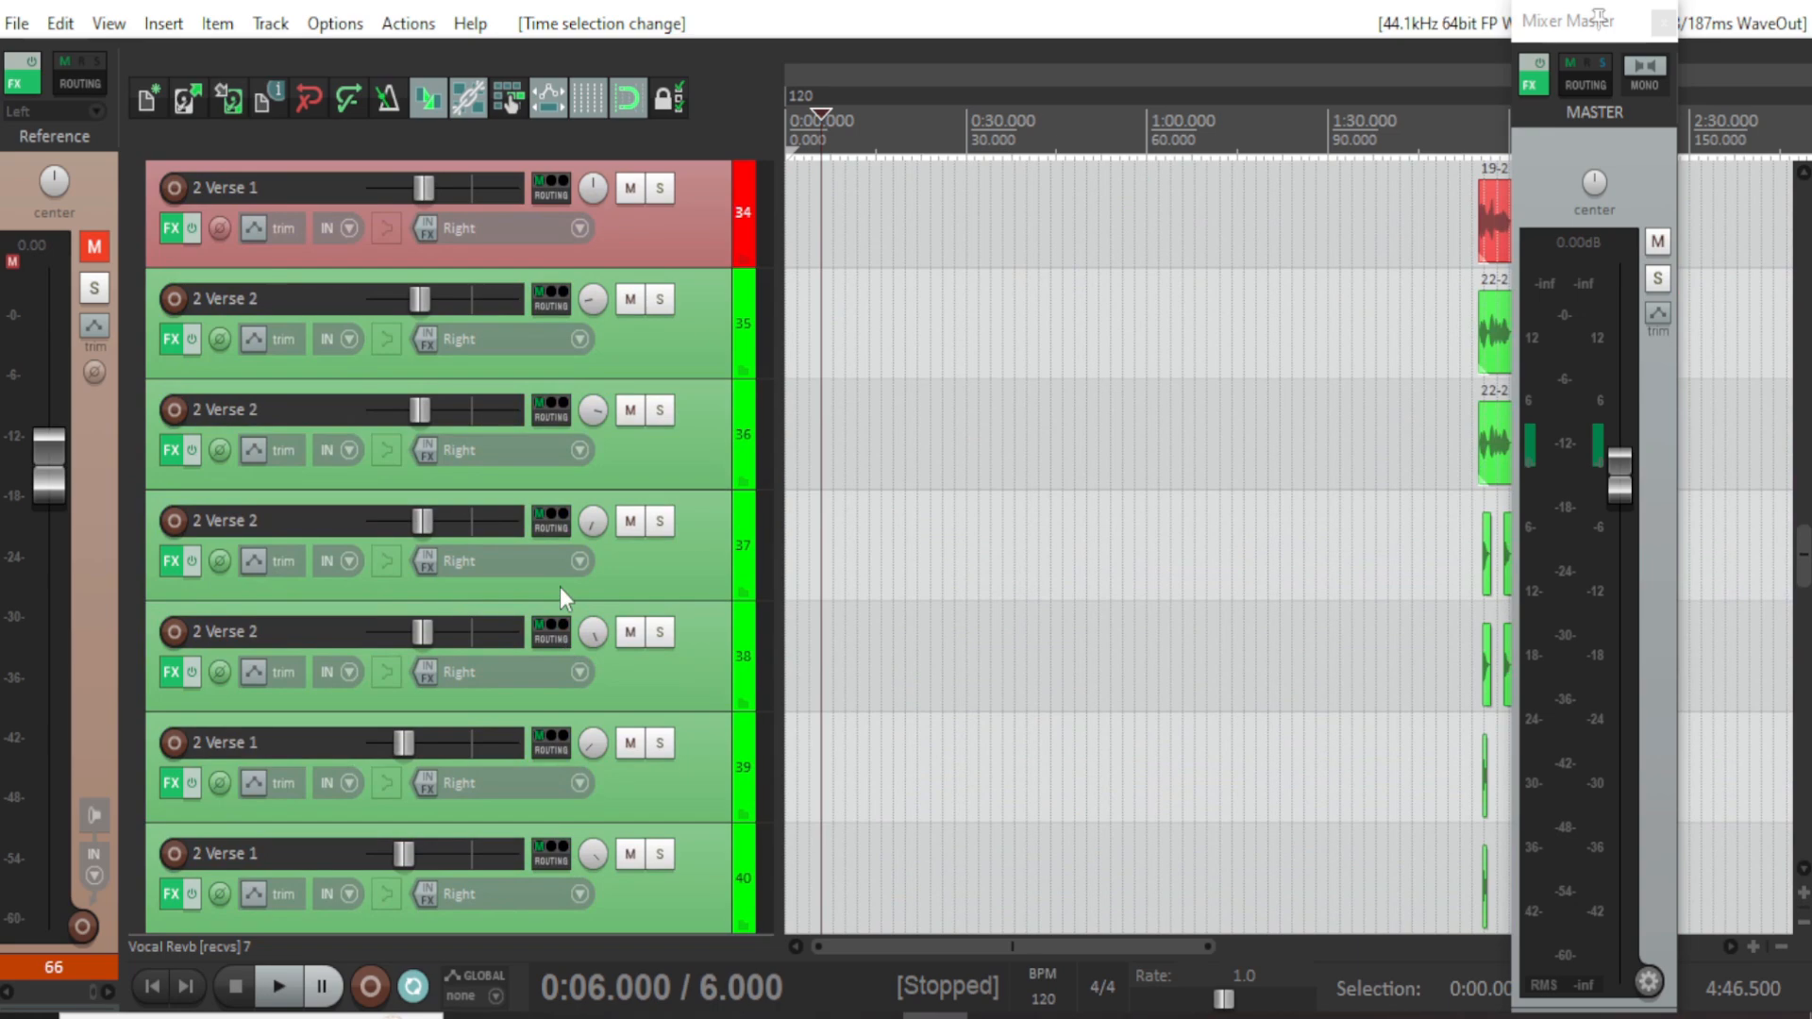
pyautogui.scroll(15, 562, 587)
pyautogui.scroll(18, 569, 585)
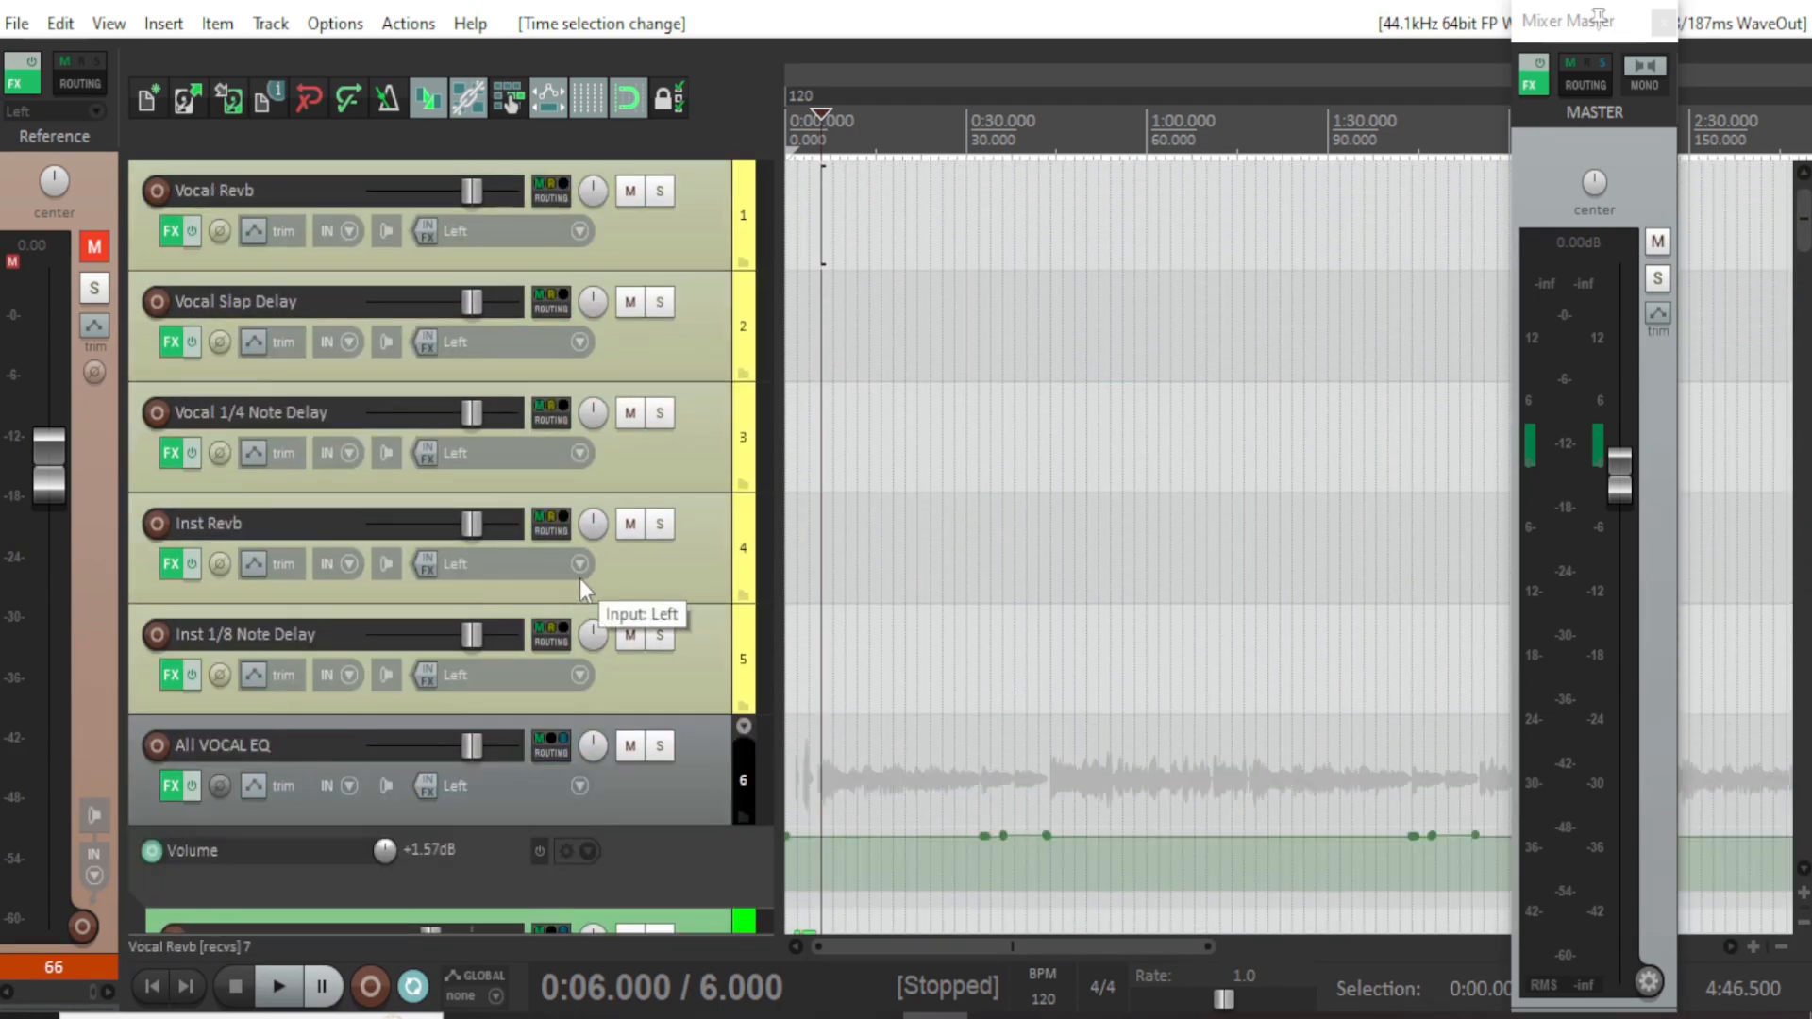
pyautogui.doubleClick(250, 187)
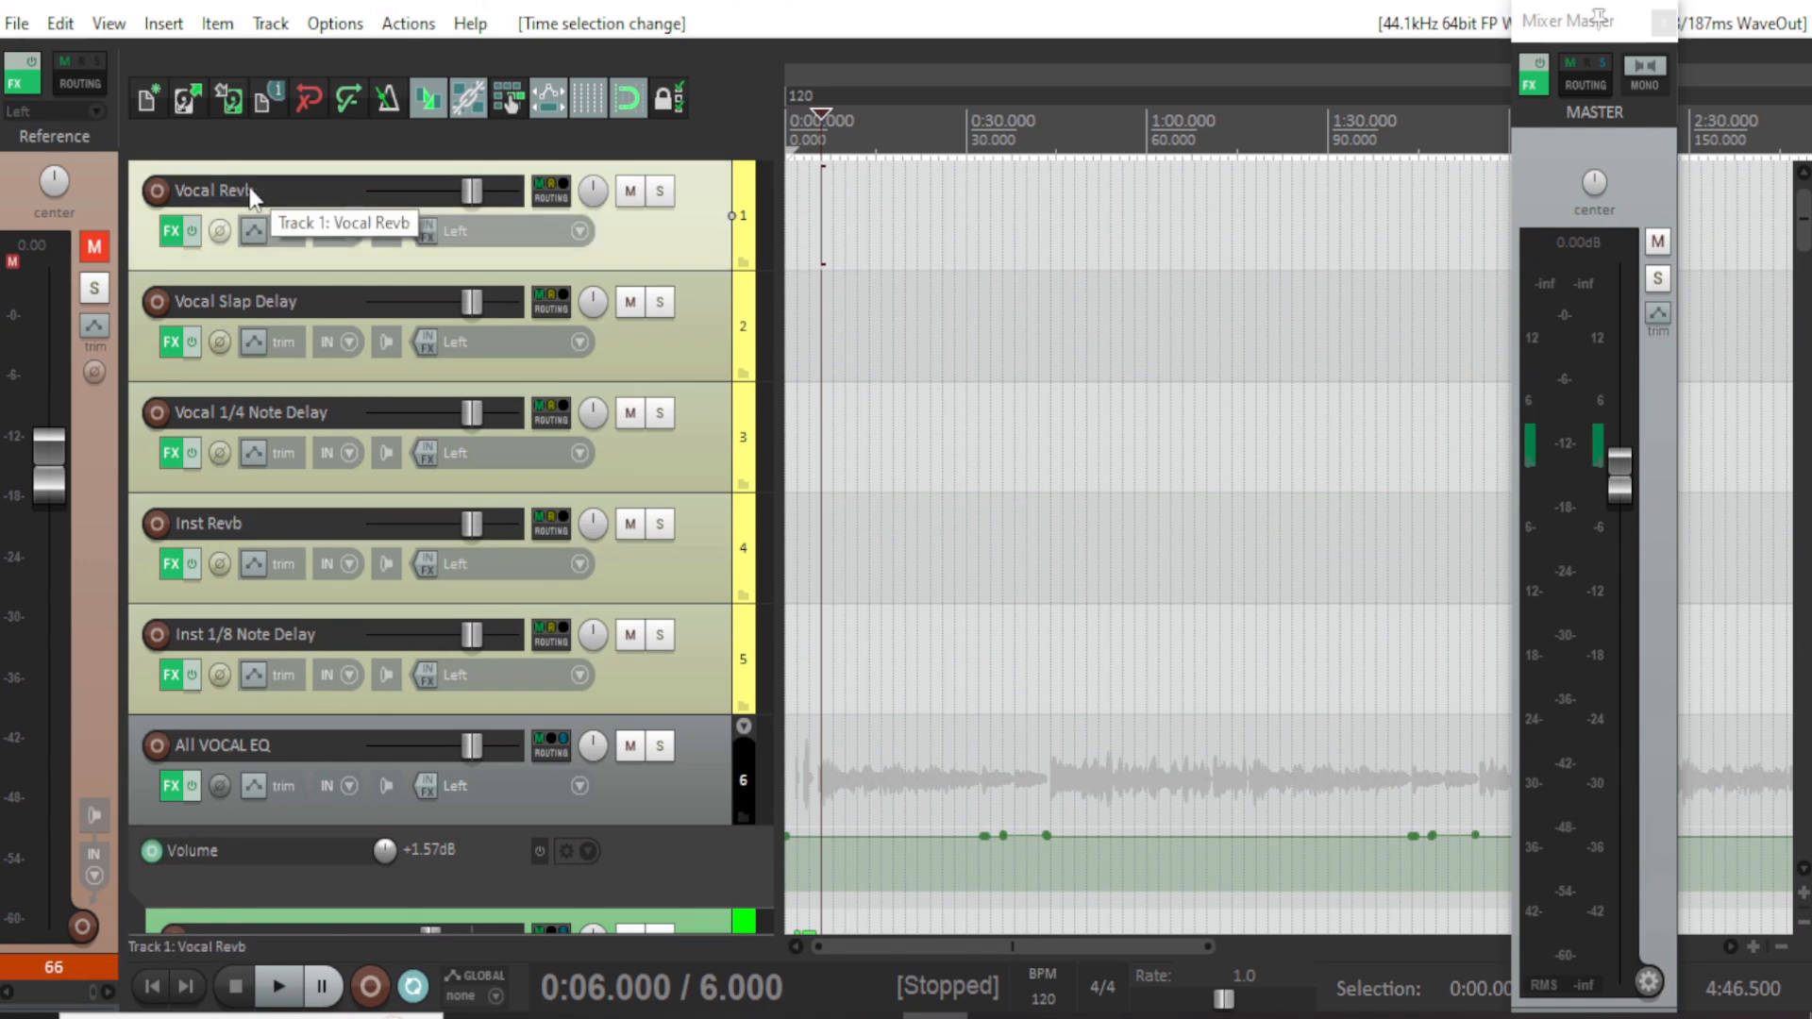
pyautogui.click(306, 189)
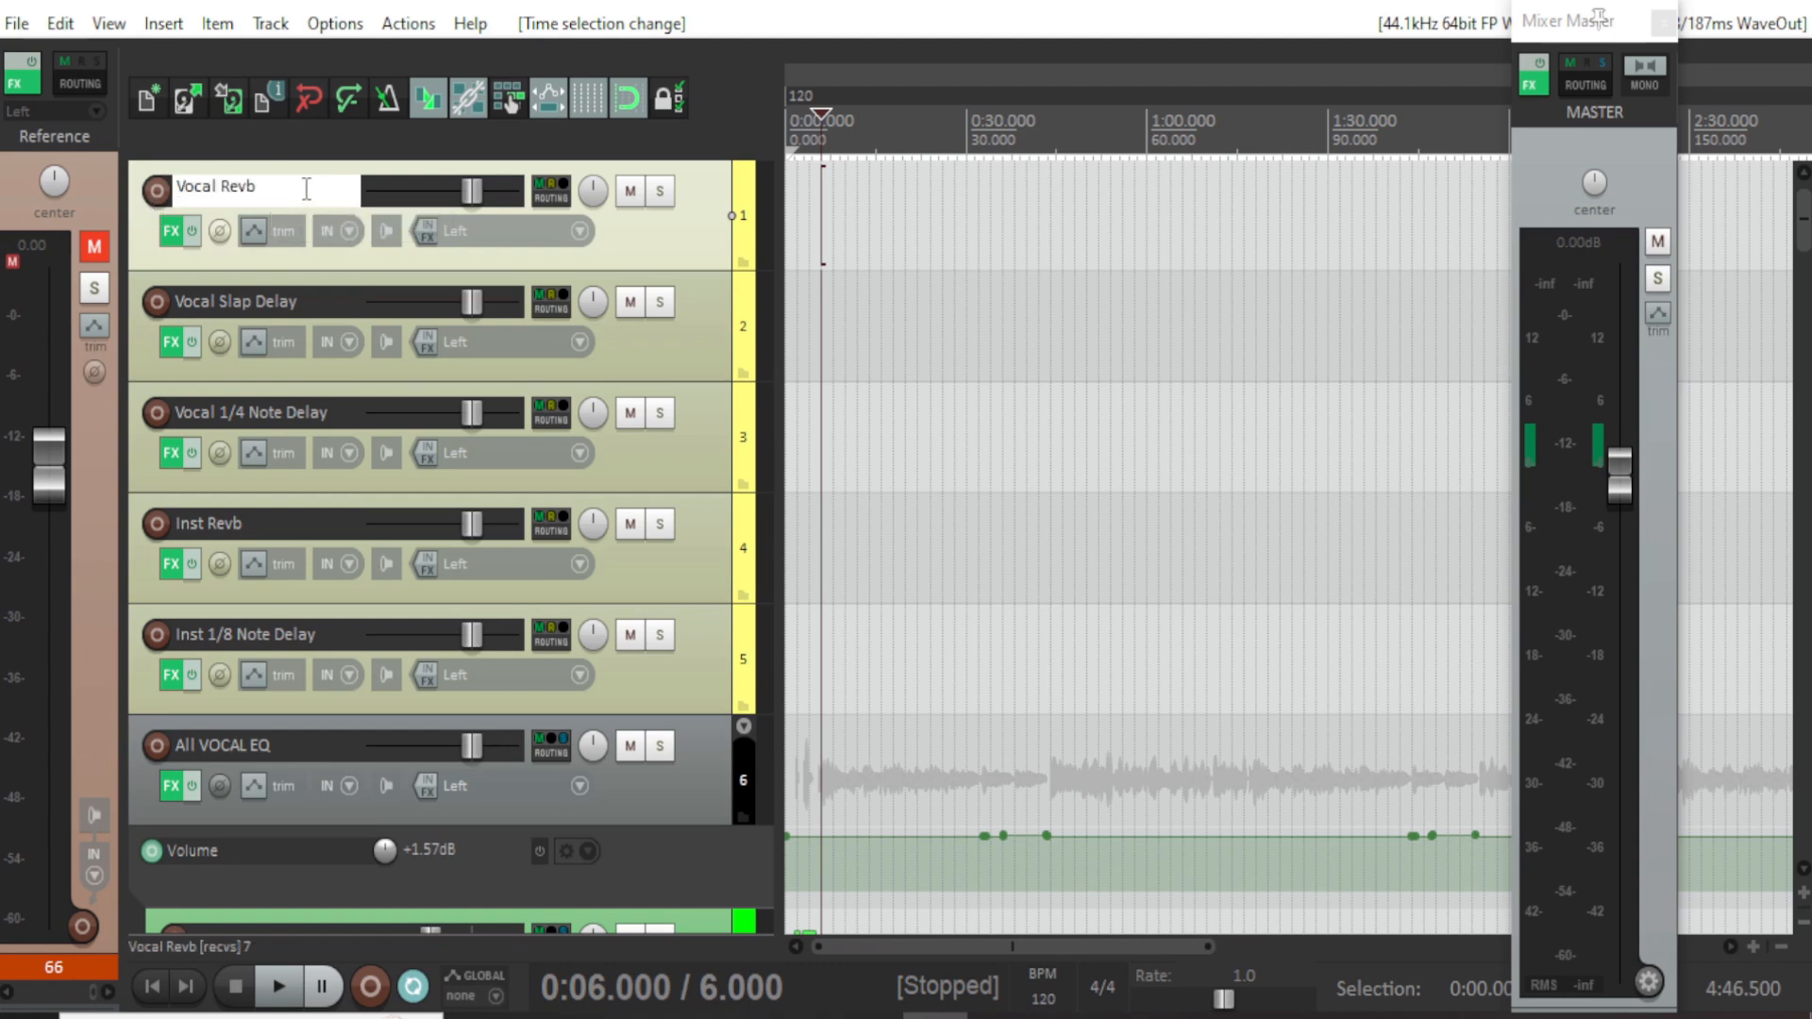
pyautogui.press('Tab')
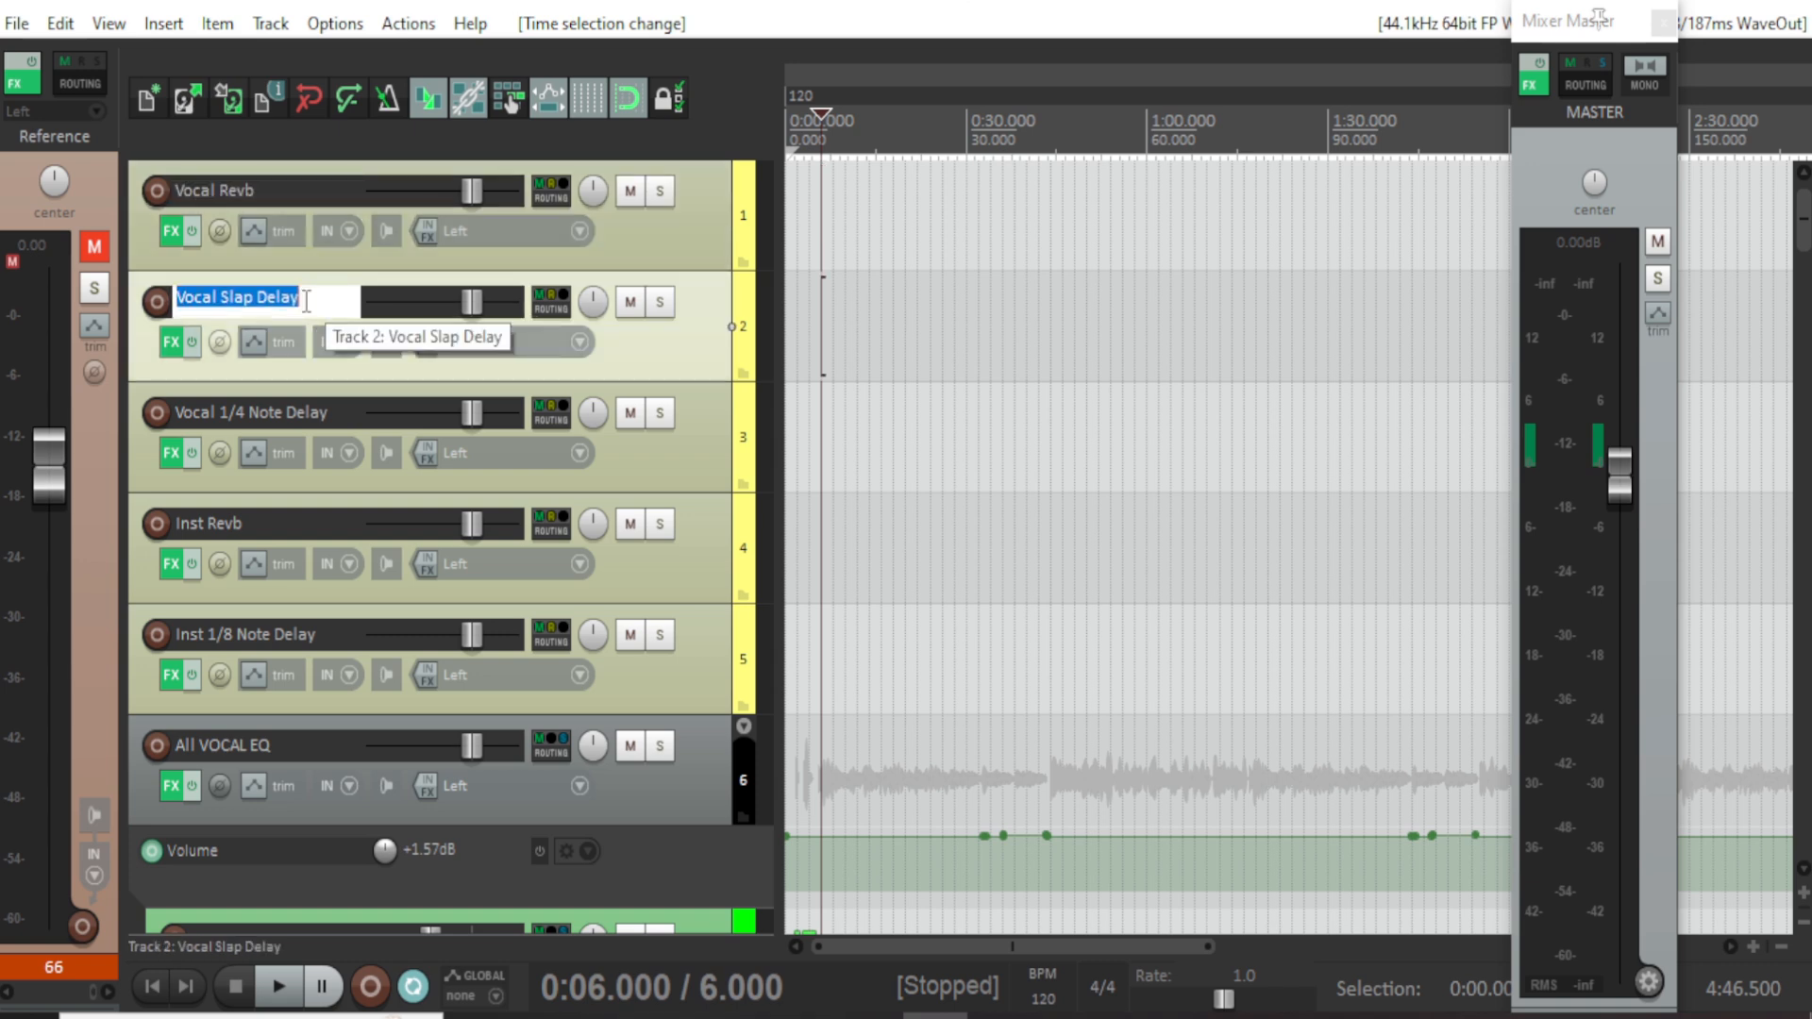
pyautogui.click(675, 462)
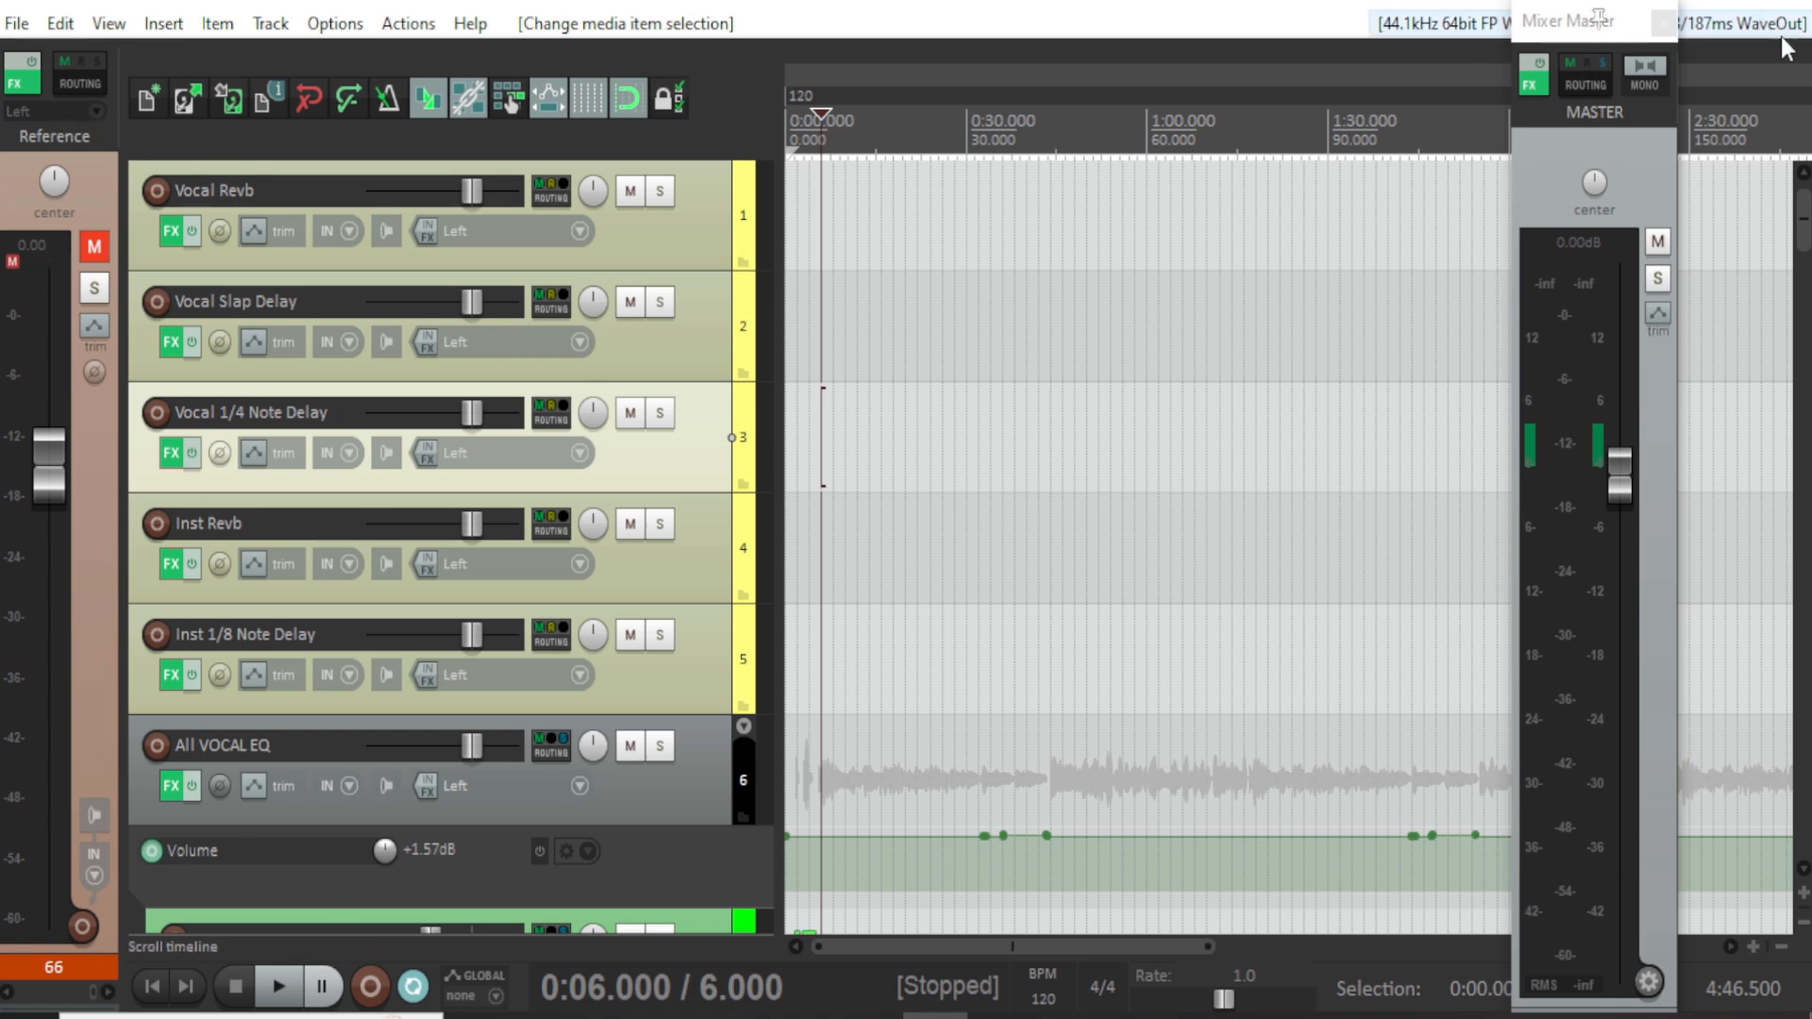
# Select Vocal Revb, Vocal Slap Delay and the first Intro track in turn to compare their sends and receives.
pyautogui.click(649, 230)
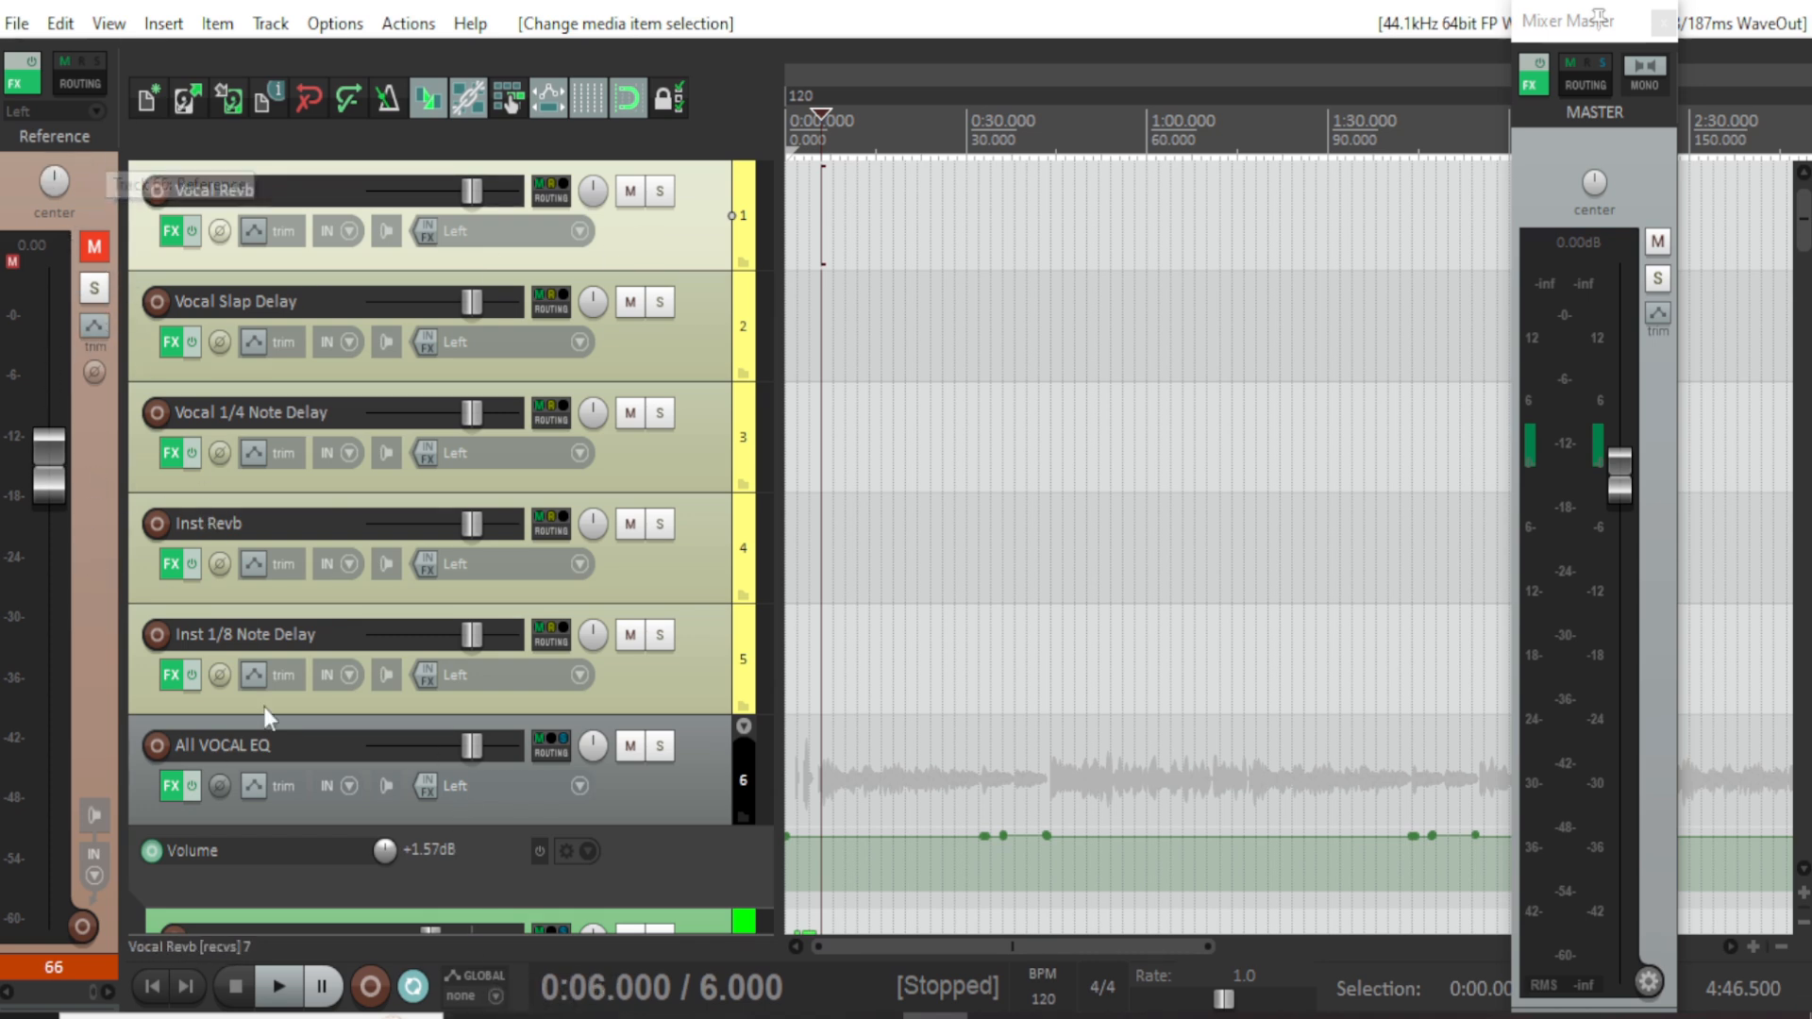
pyautogui.click(682, 344)
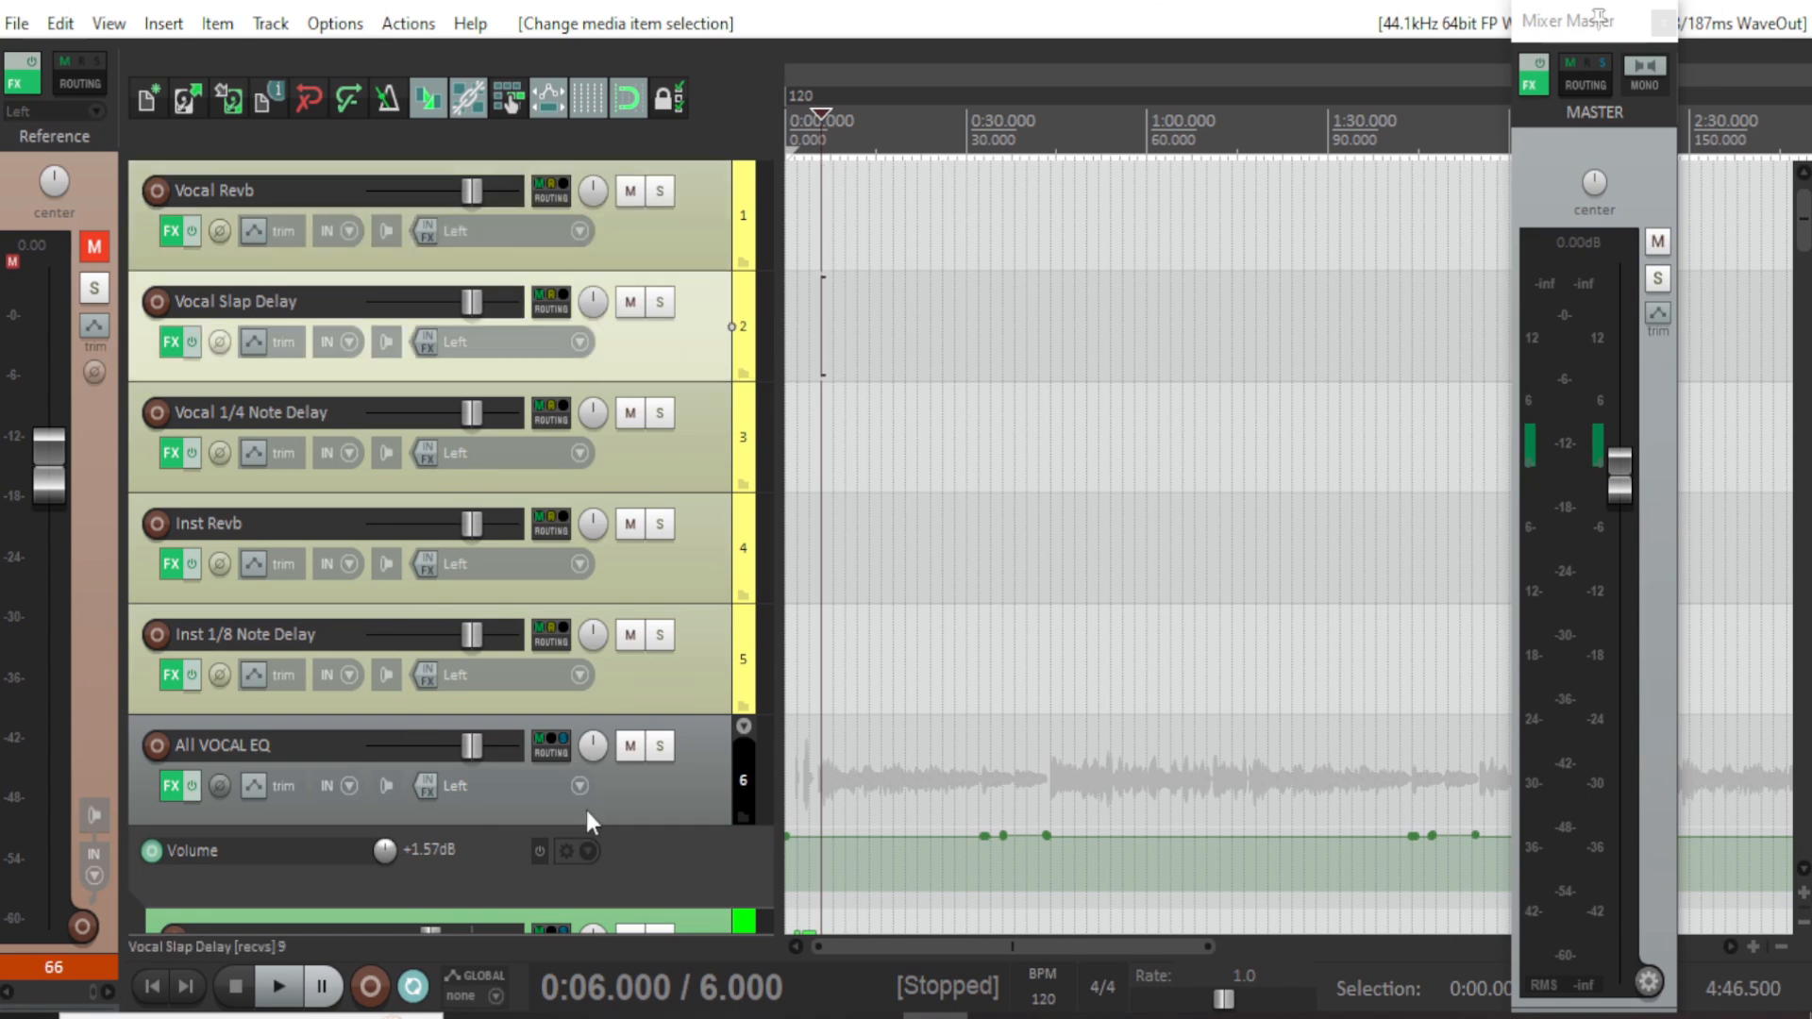
pyautogui.scroll(-2, 587, 810)
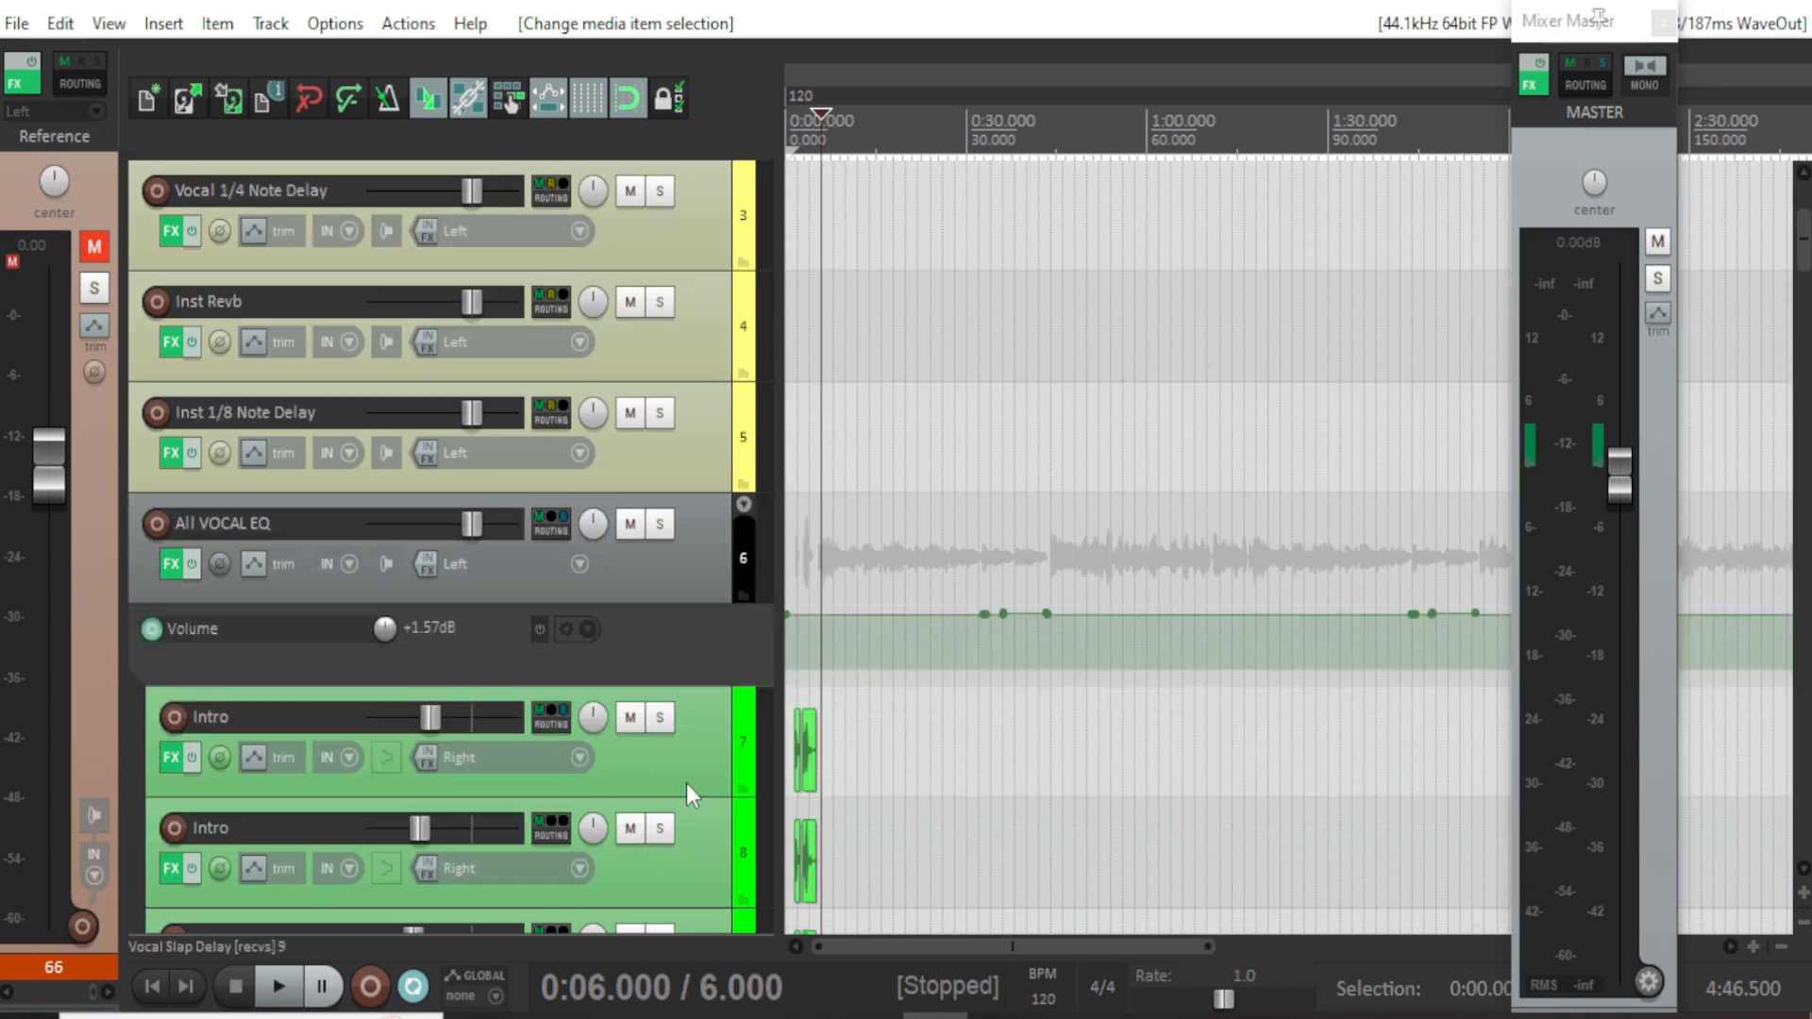
pyautogui.click(687, 783)
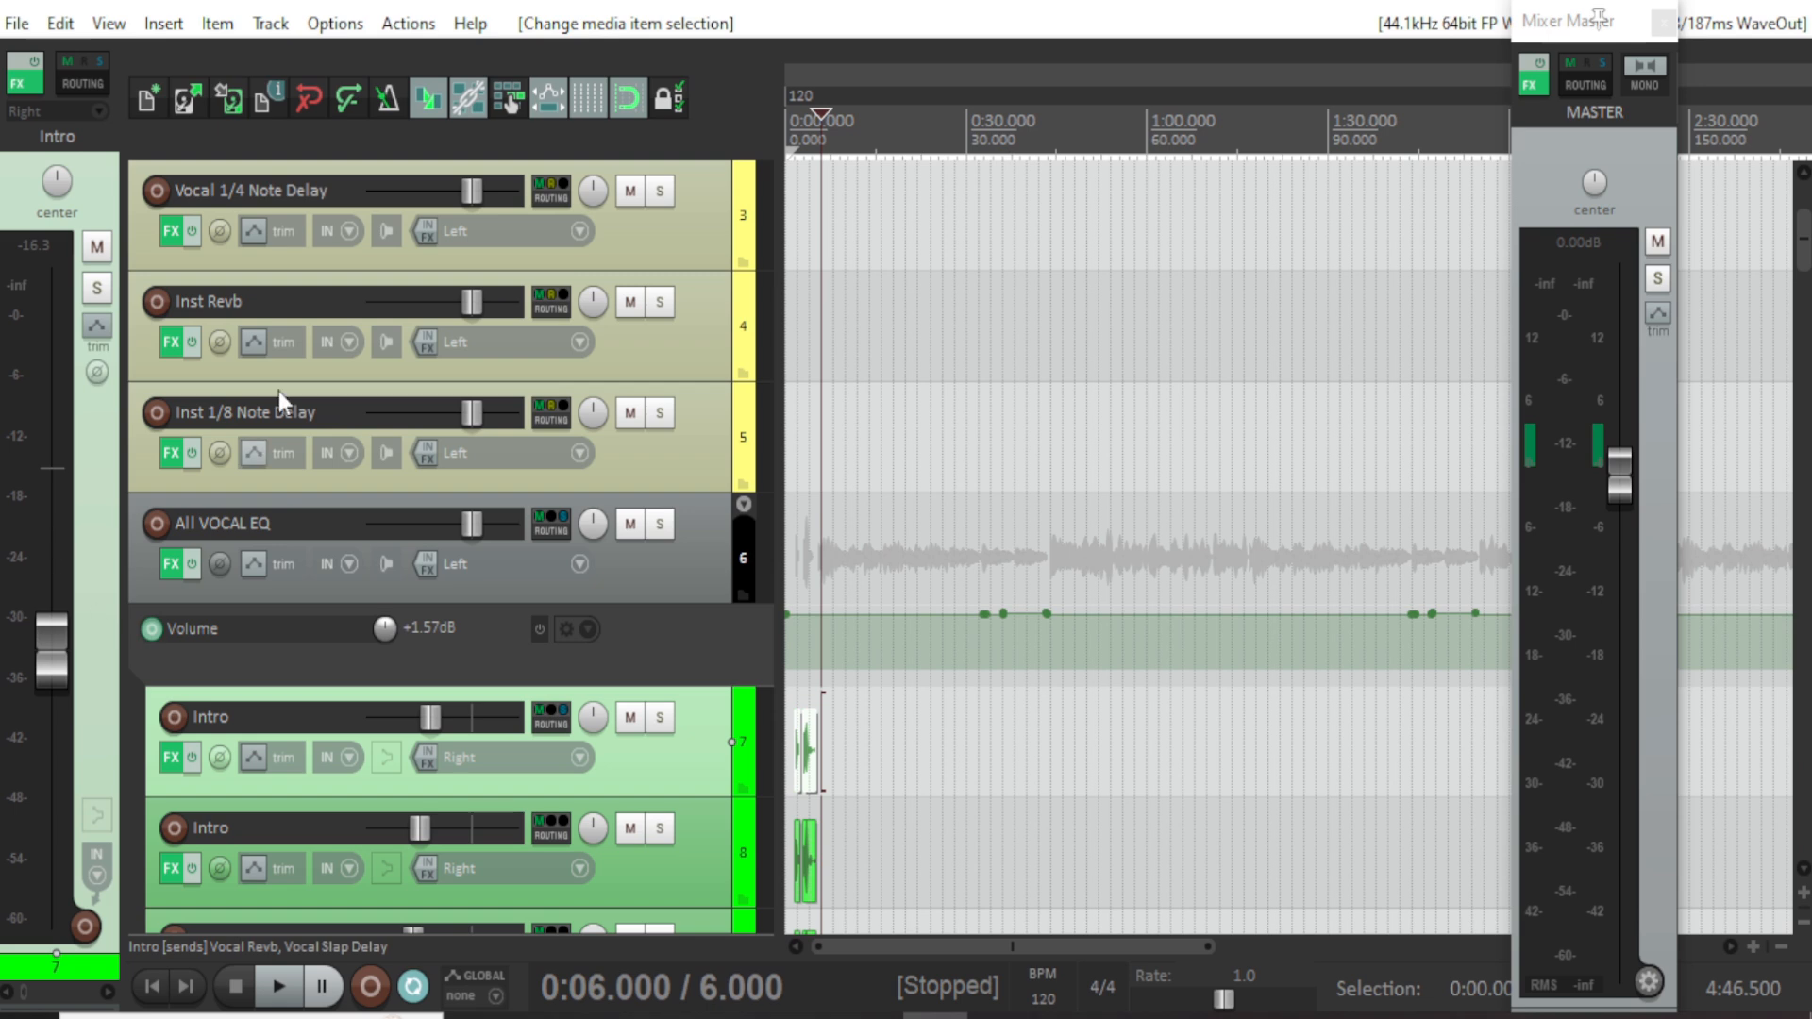
# Go through the five reverb and delay tracks one by one, from Vocal Revb to Inst 1/8 Note Delay.
pyautogui.scroll(2, 534, 387)
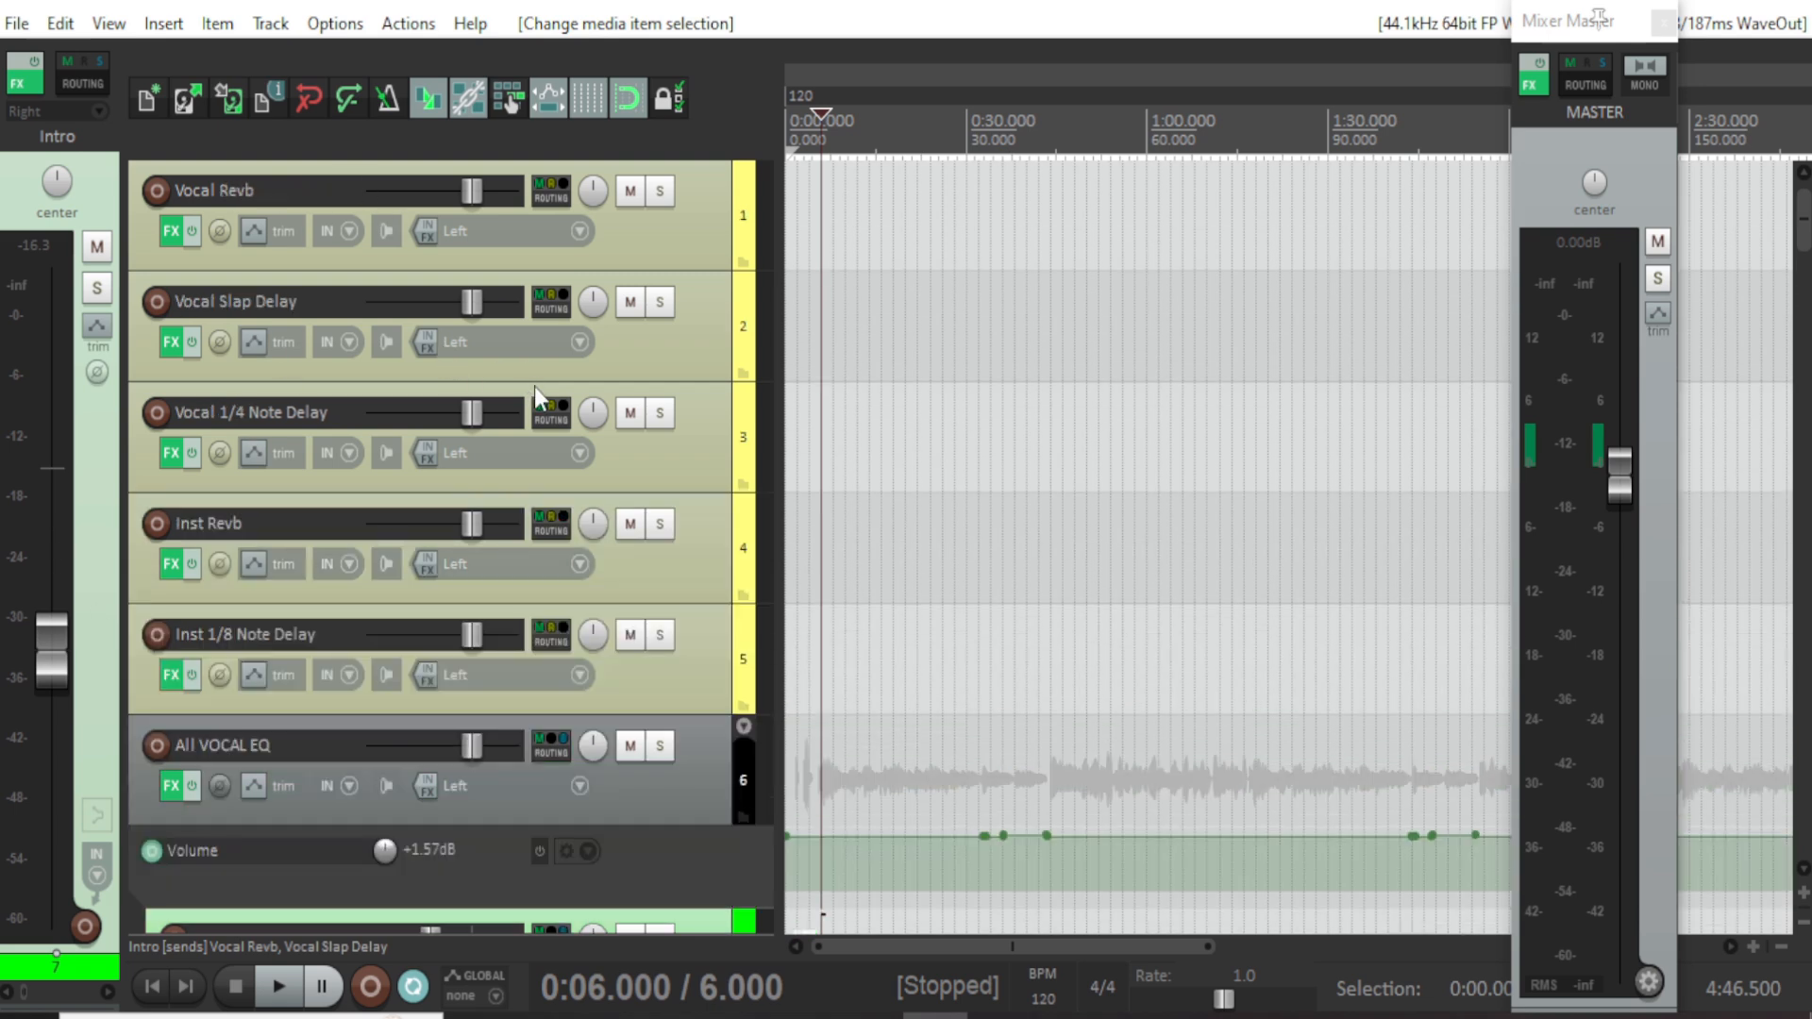
pyautogui.click(684, 242)
pyautogui.click(671, 330)
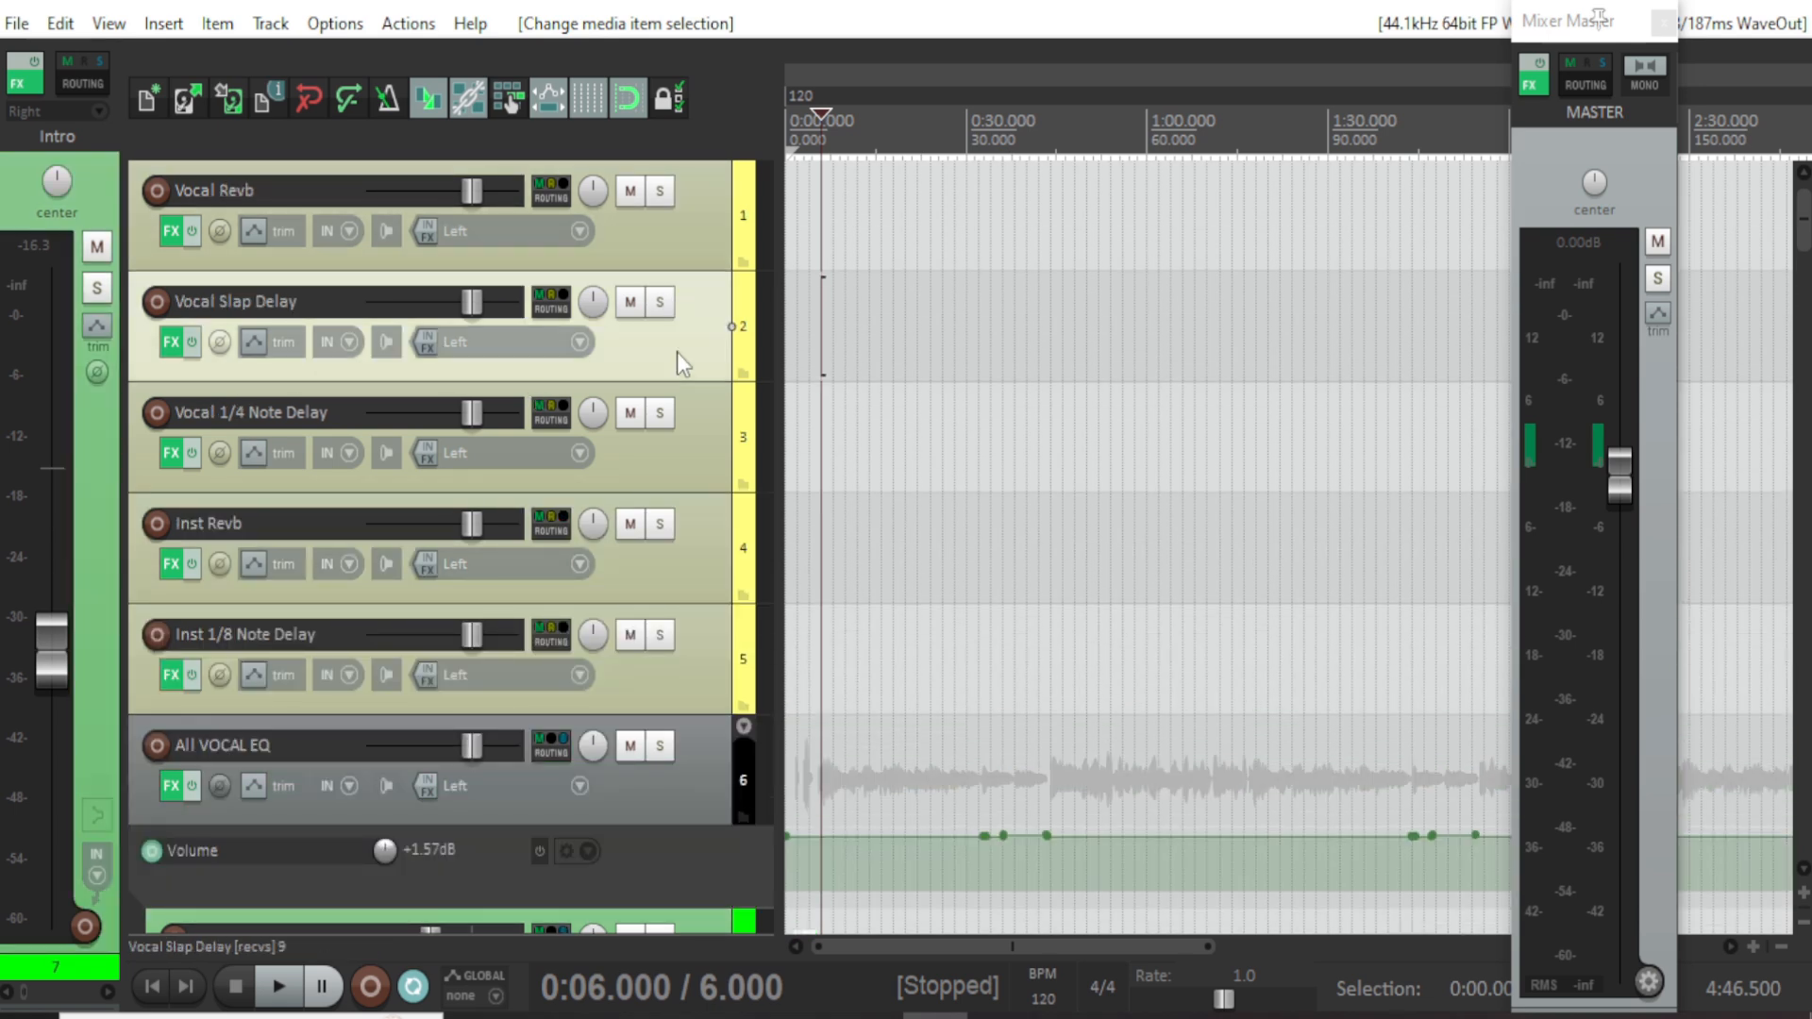
pyautogui.click(670, 459)
pyautogui.click(674, 566)
pyautogui.click(666, 679)
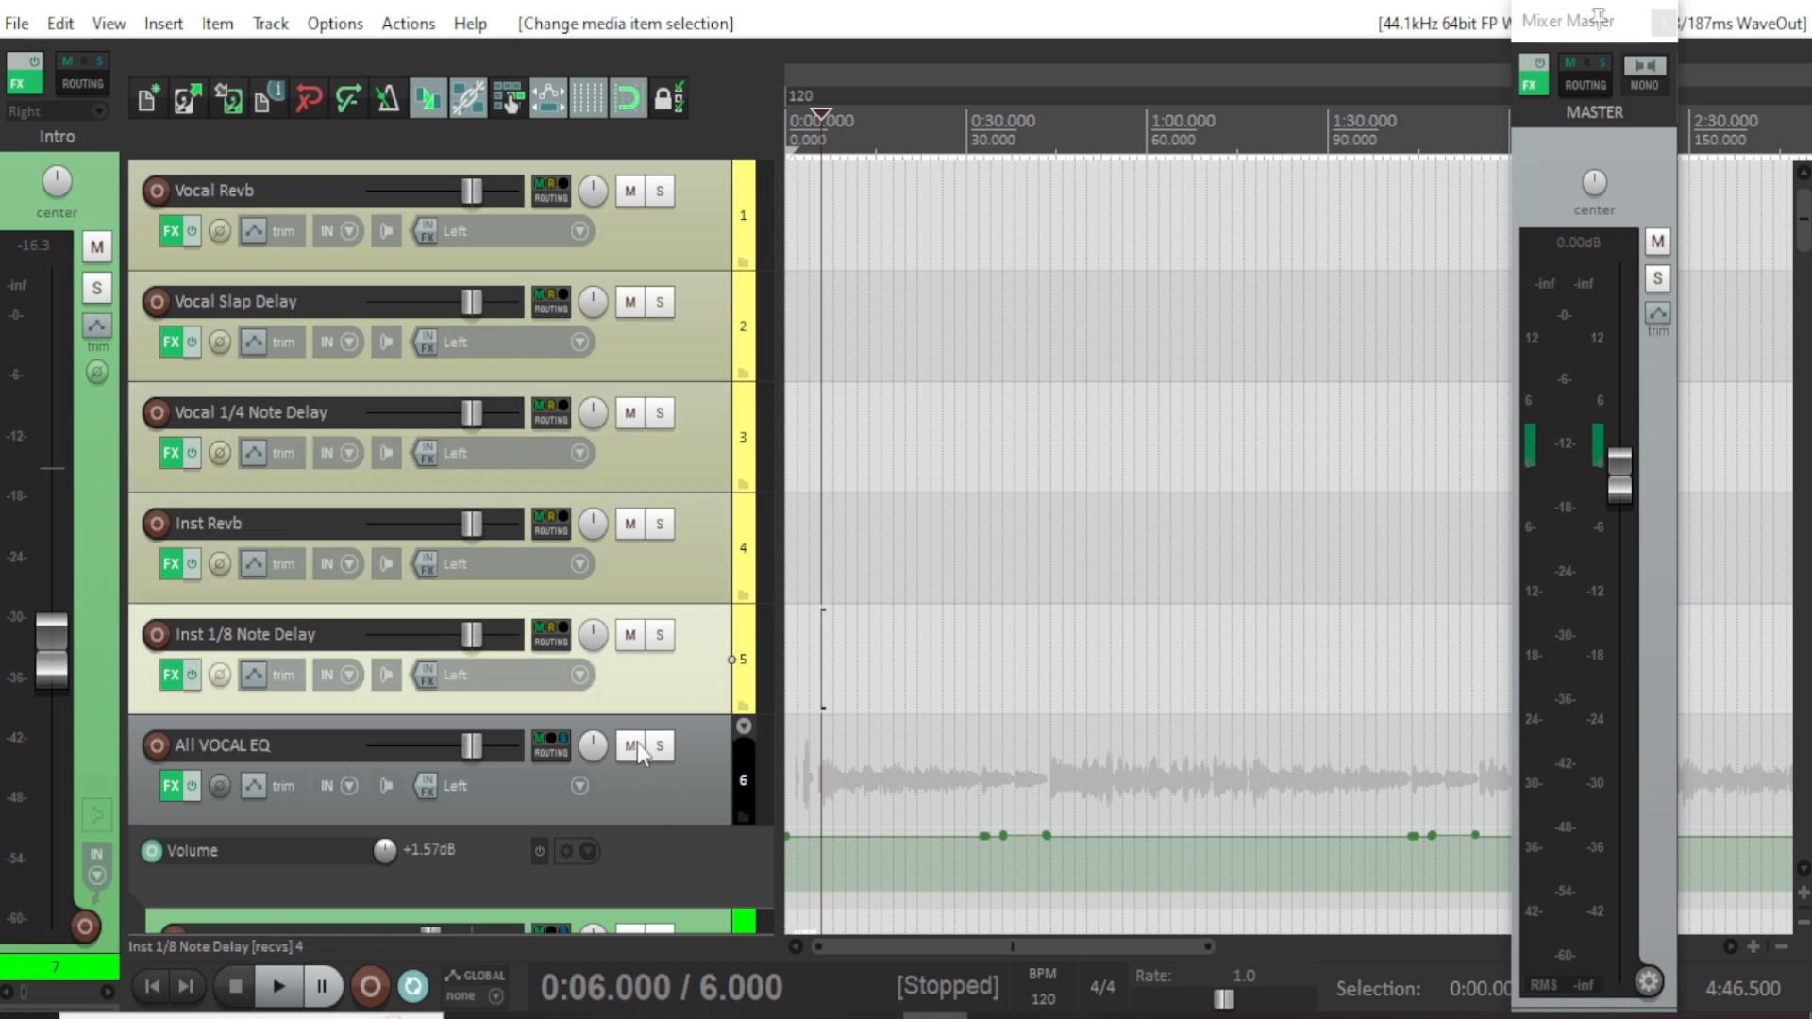
# Select the first three Intro tracks one after another to view each one's mixer channel.
pyautogui.scroll(-3, 637, 742)
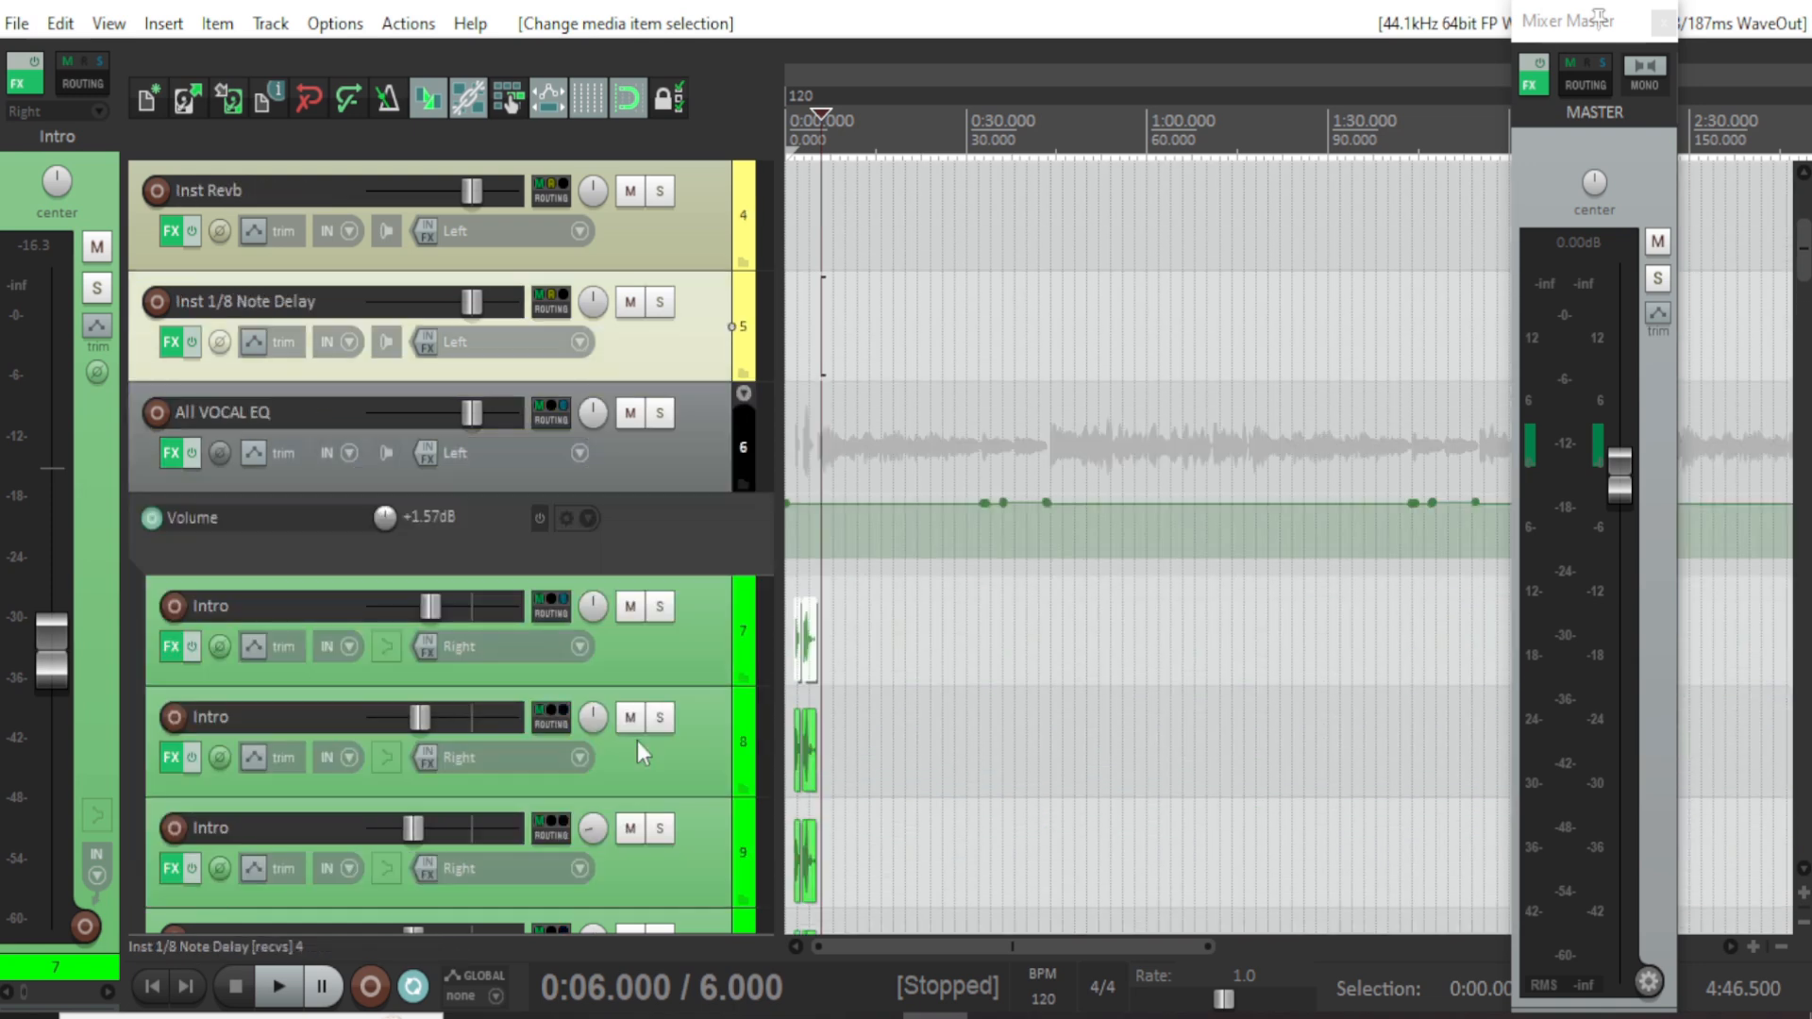
pyautogui.click(660, 653)
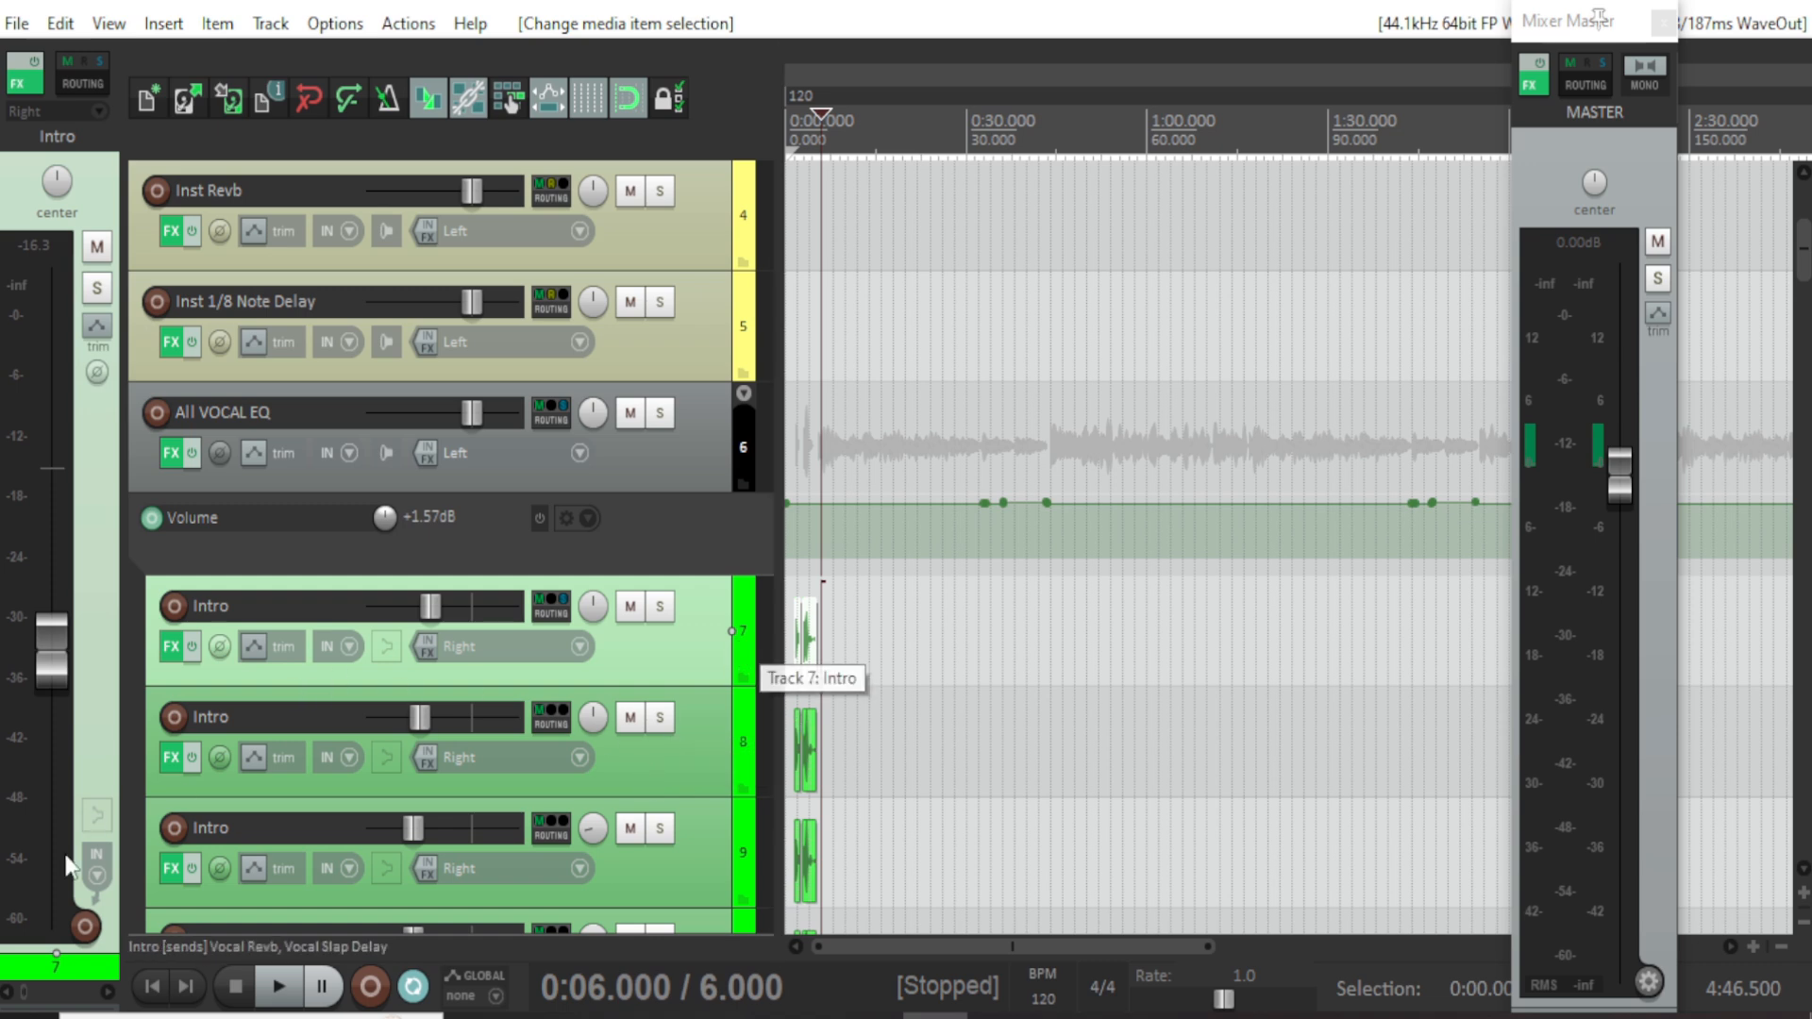
pyautogui.click(661, 769)
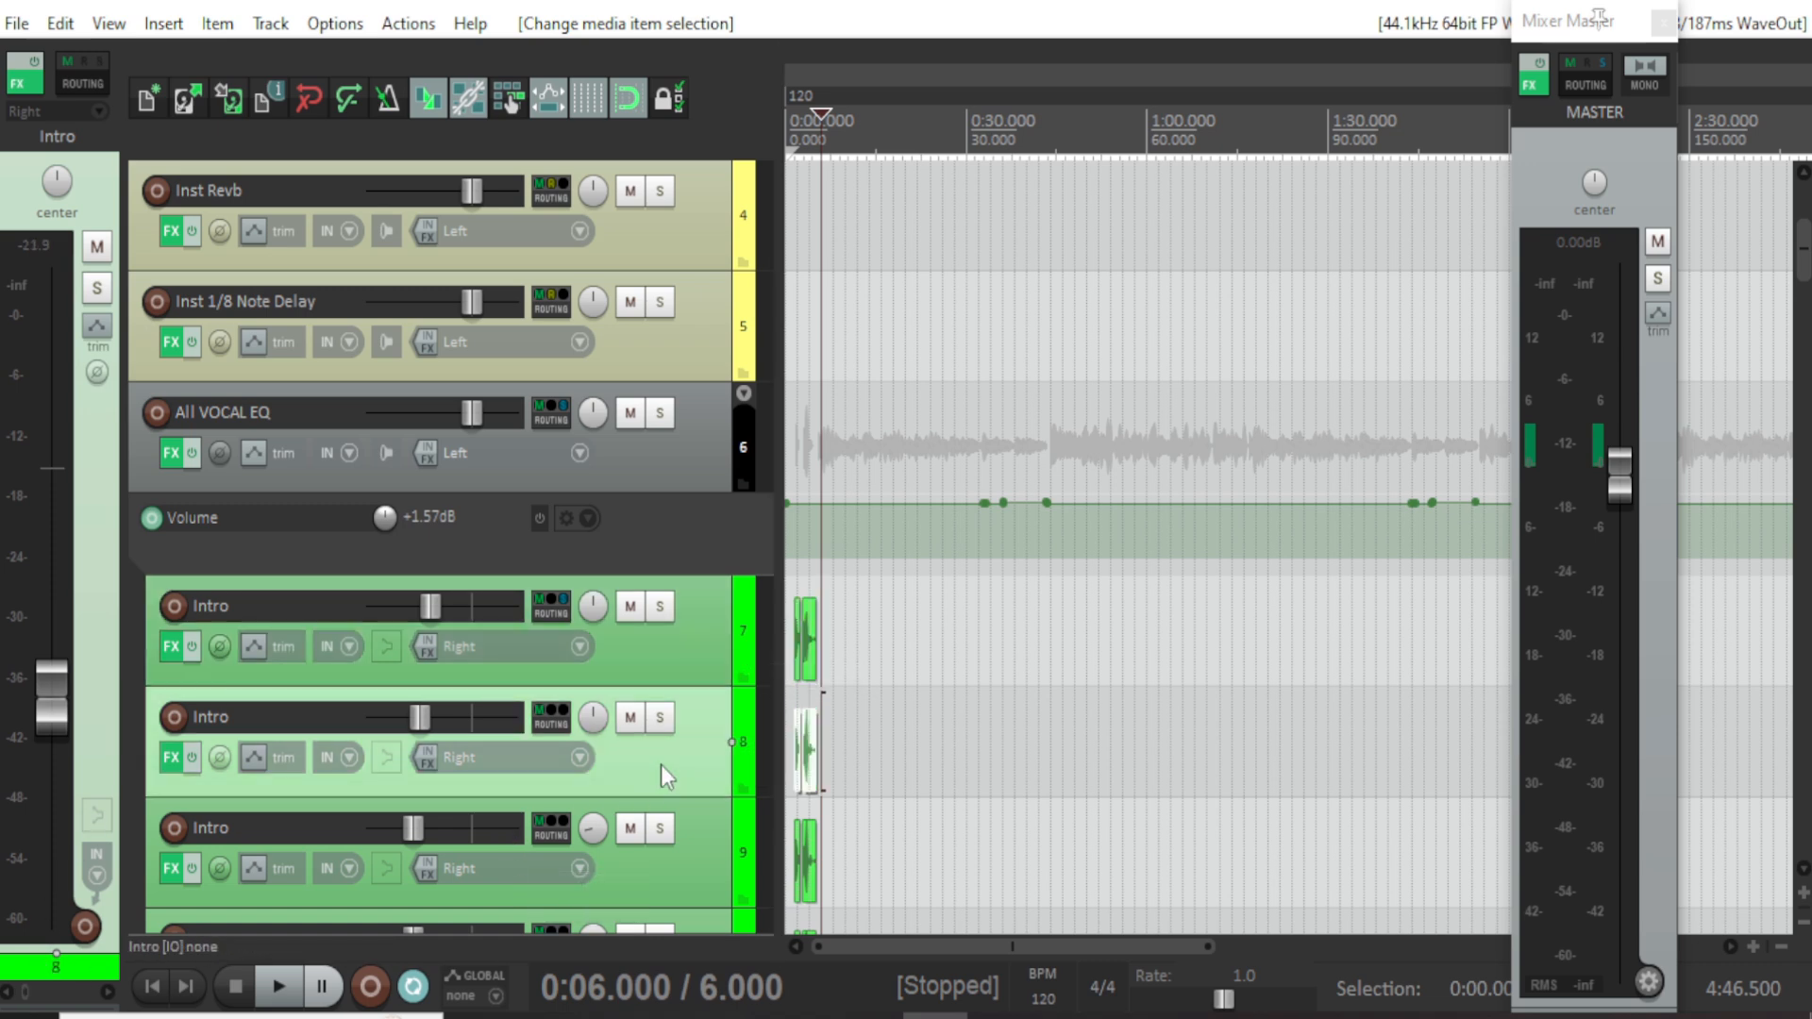
pyautogui.click(667, 868)
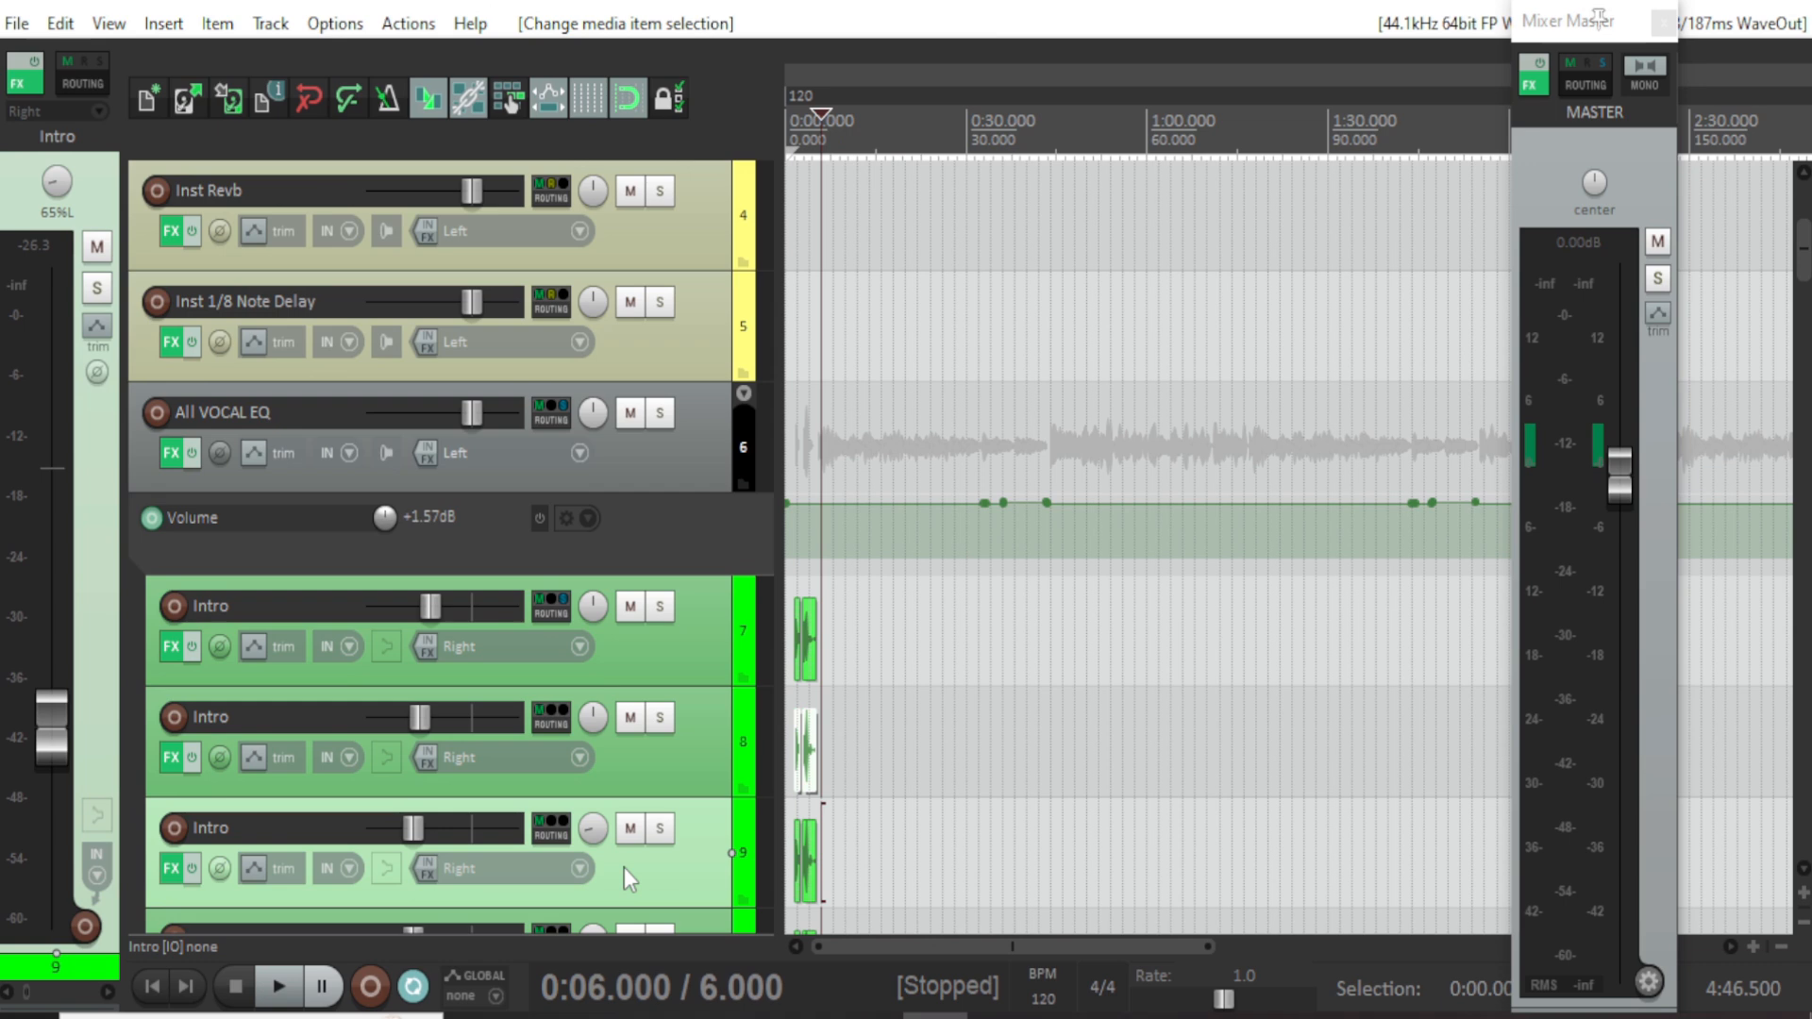
# Look through the program options and the available layouts for the master mixer and master track panels.
pyautogui.click(337, 24)
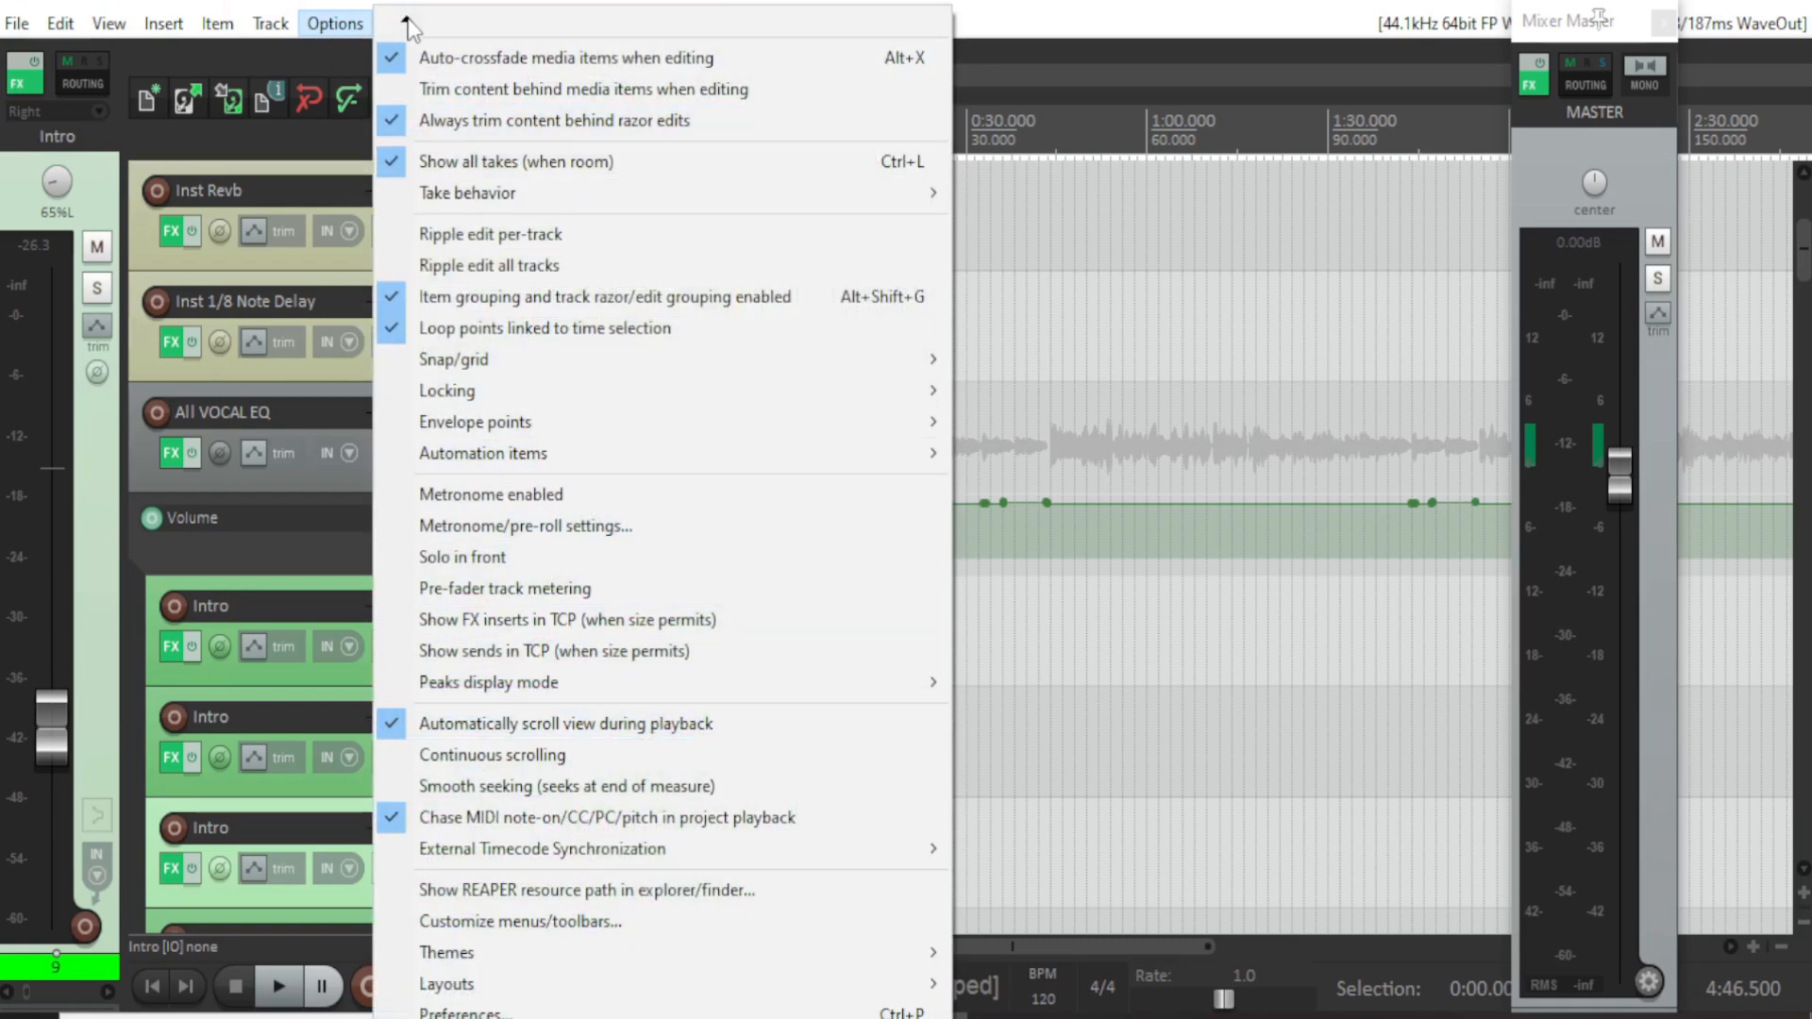
pyautogui.moveTo(406, 24)
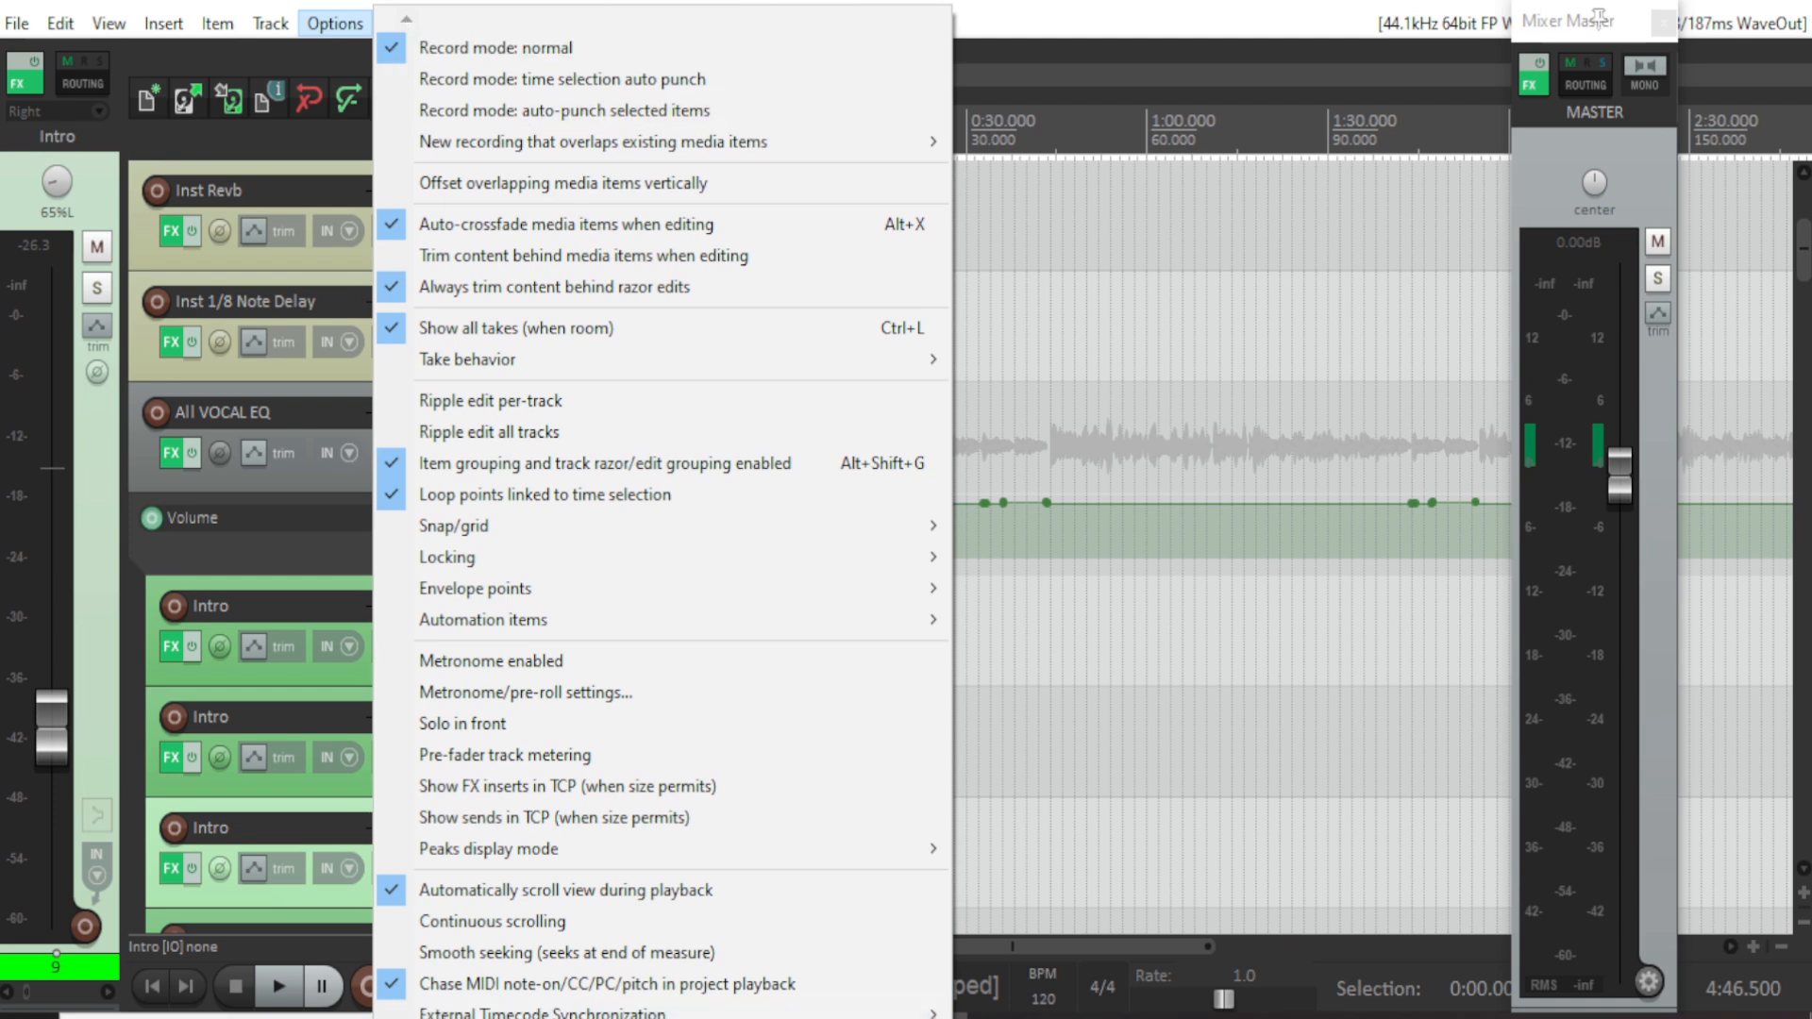
pyautogui.scroll(-5, 1598, 17)
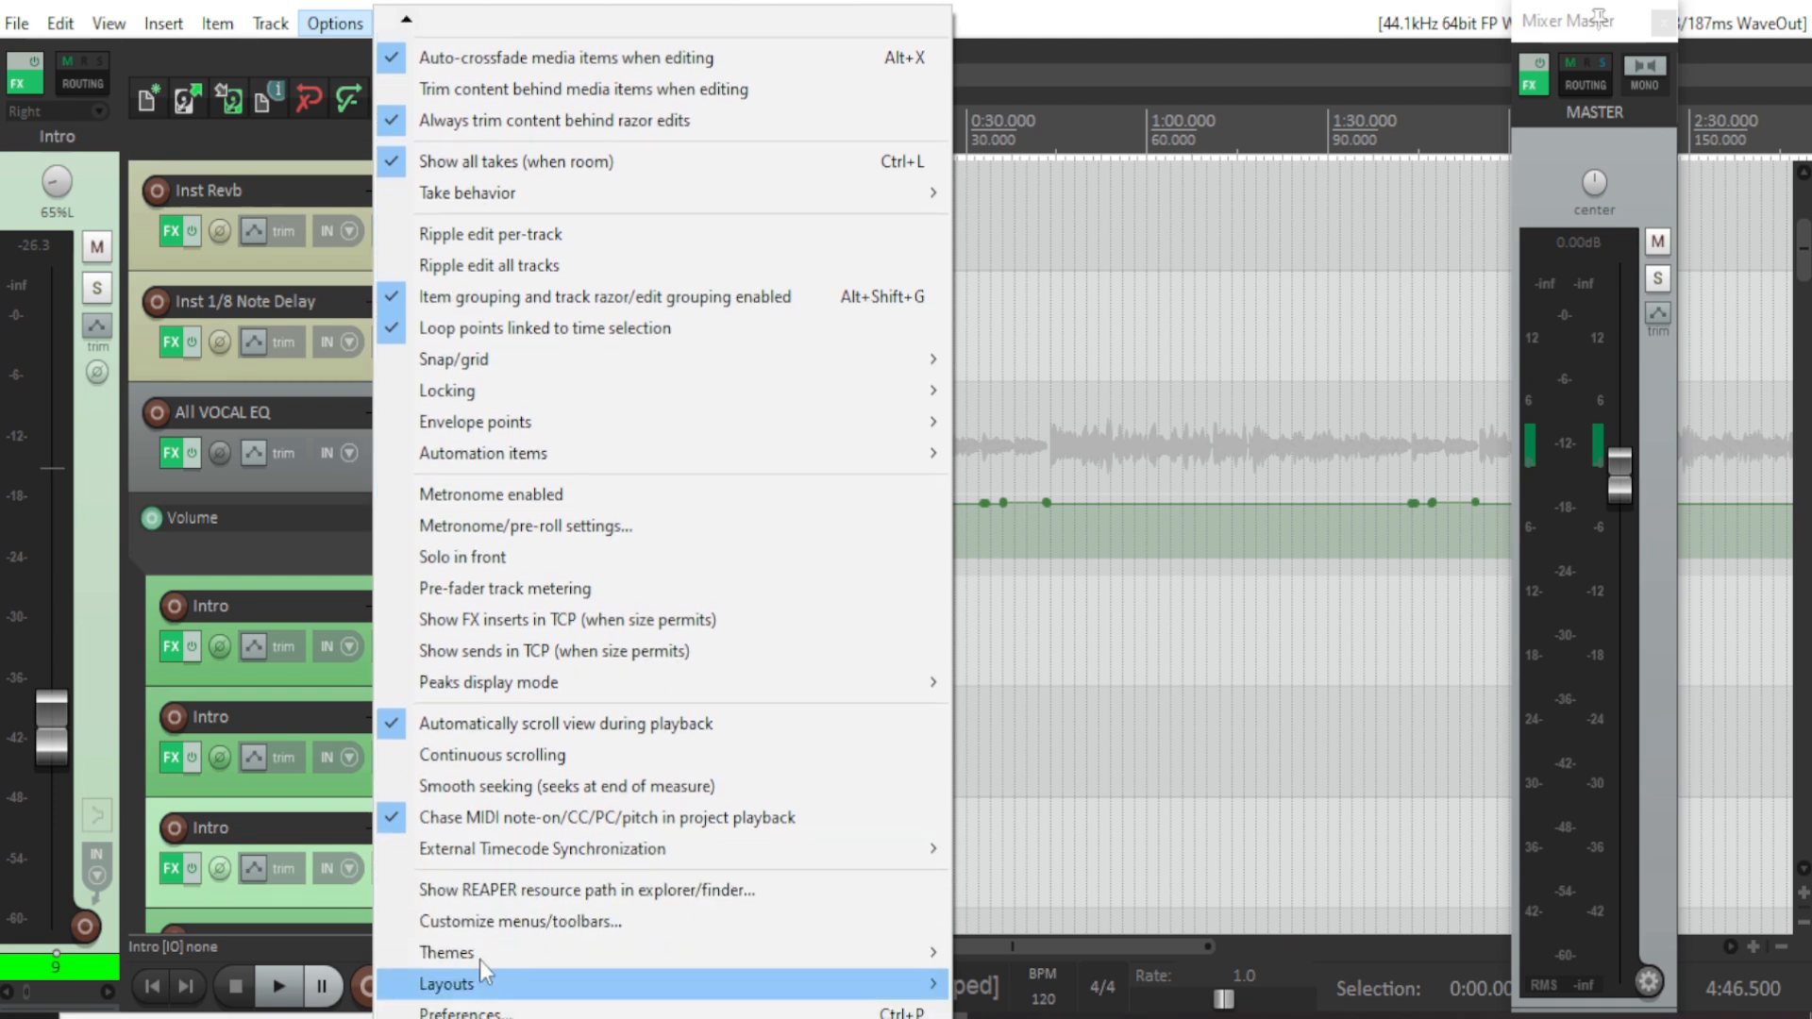
pyautogui.moveTo(472, 984)
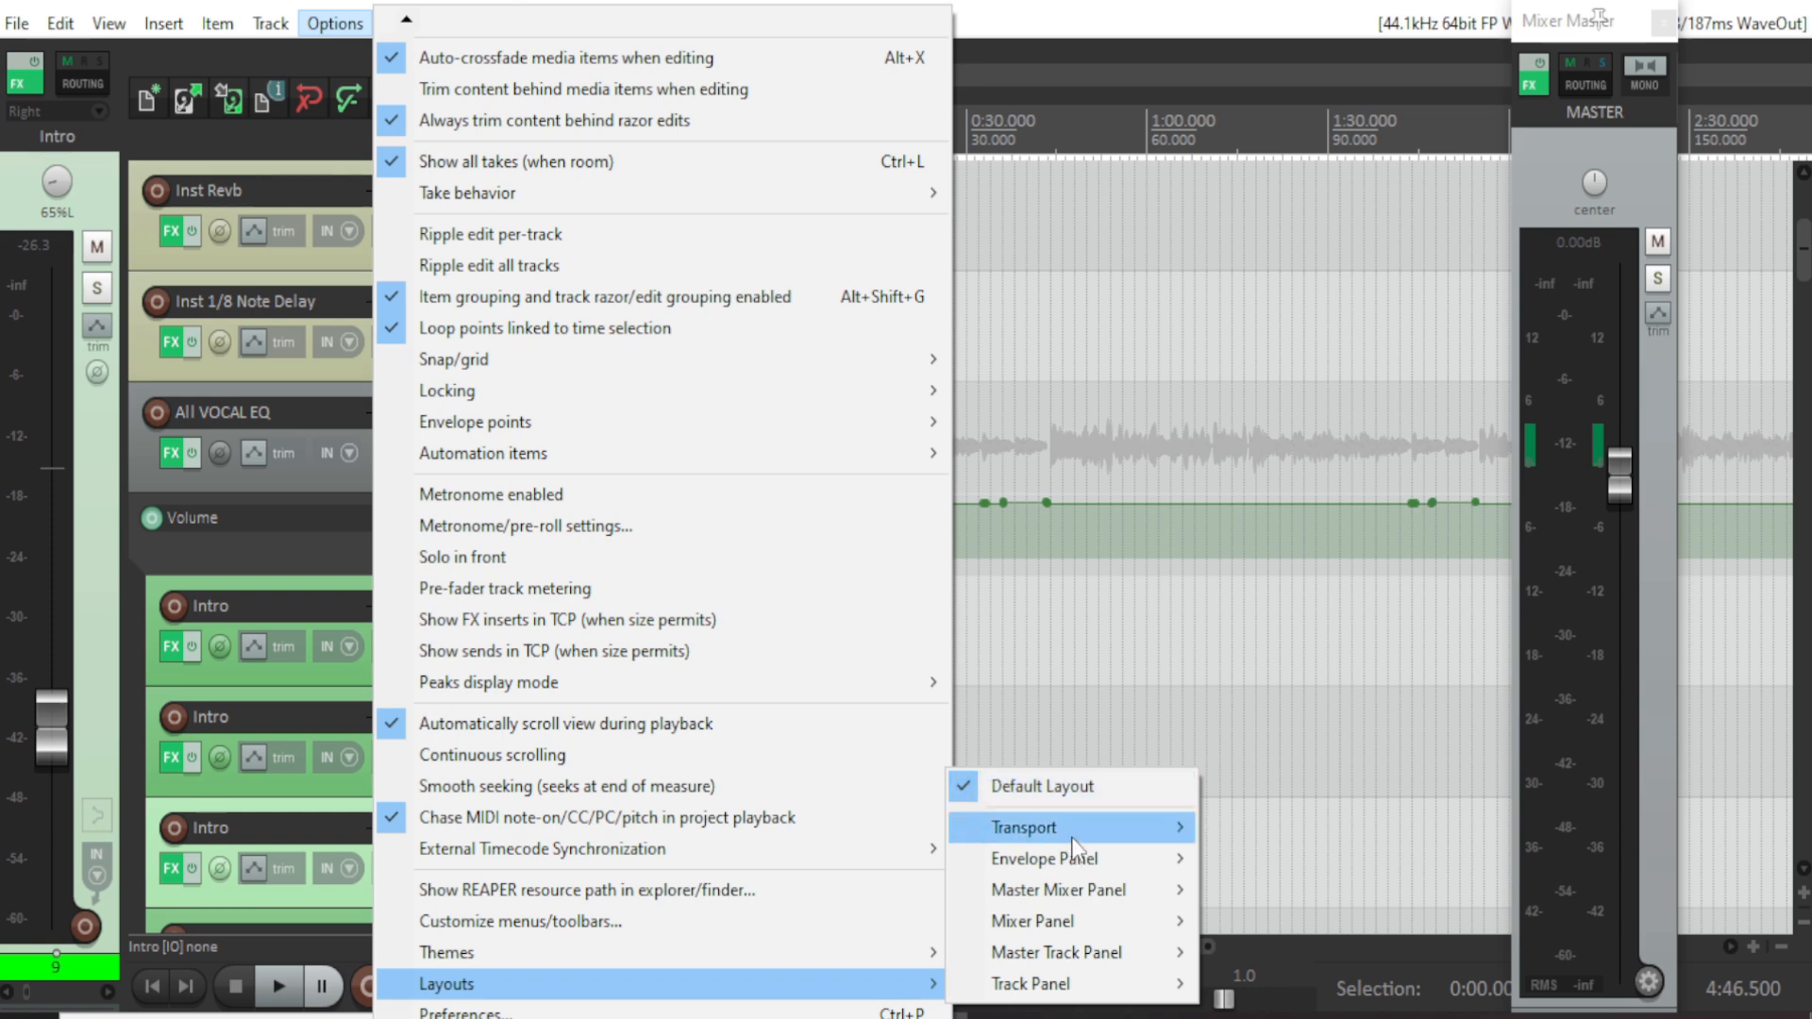
pyautogui.moveTo(1045, 925)
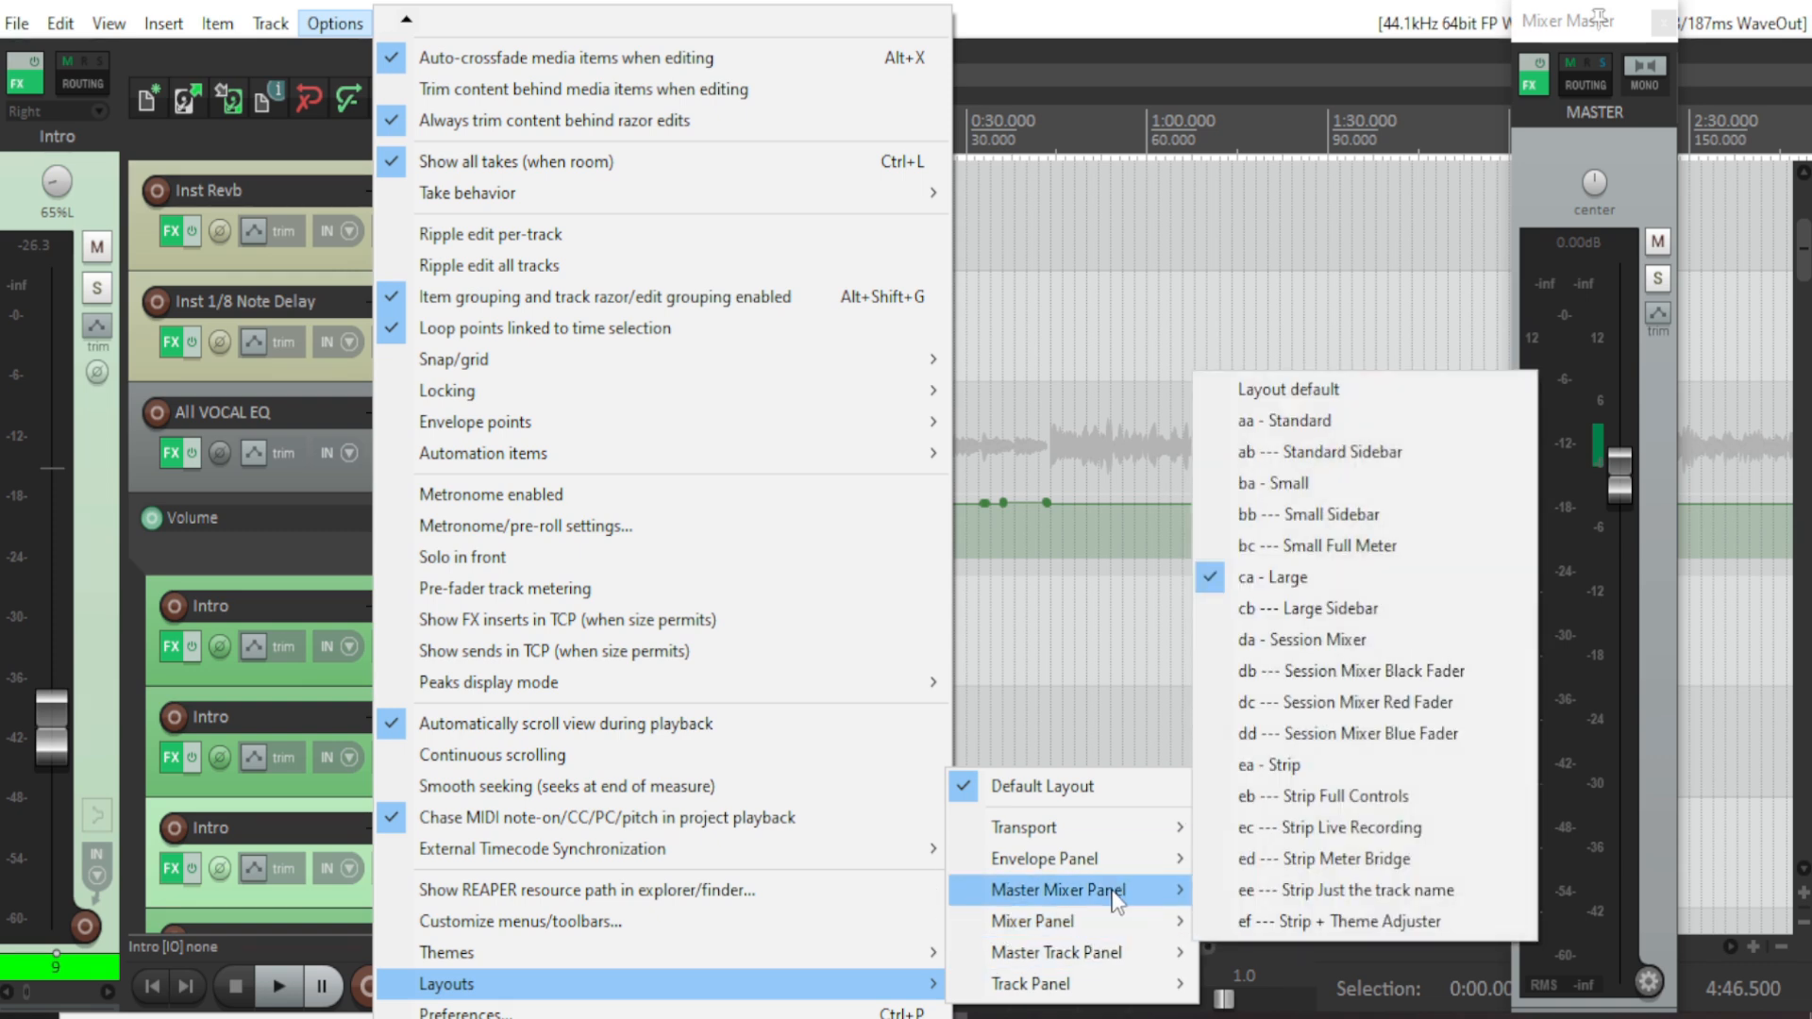
pyautogui.moveTo(1117, 902)
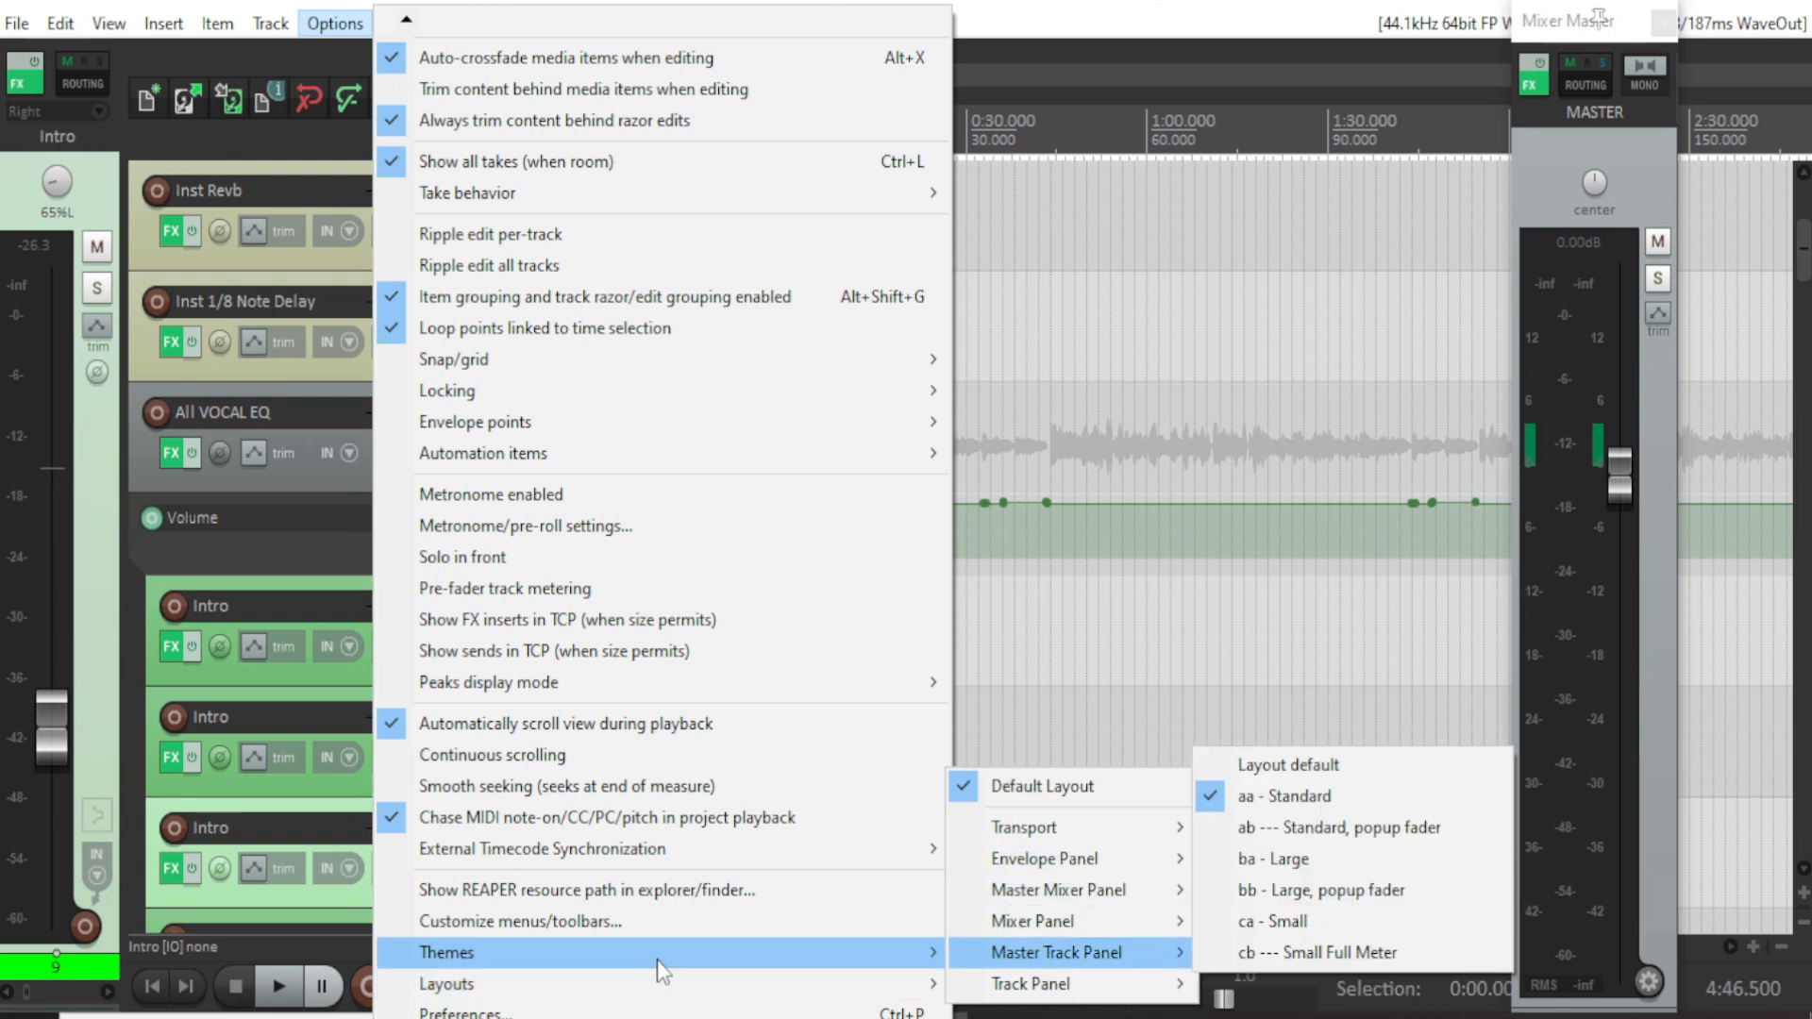
# Open the preferences and look through the General, Paths and Audio settings and the list of remaining categories.
pyautogui.moveTo(673, 949)
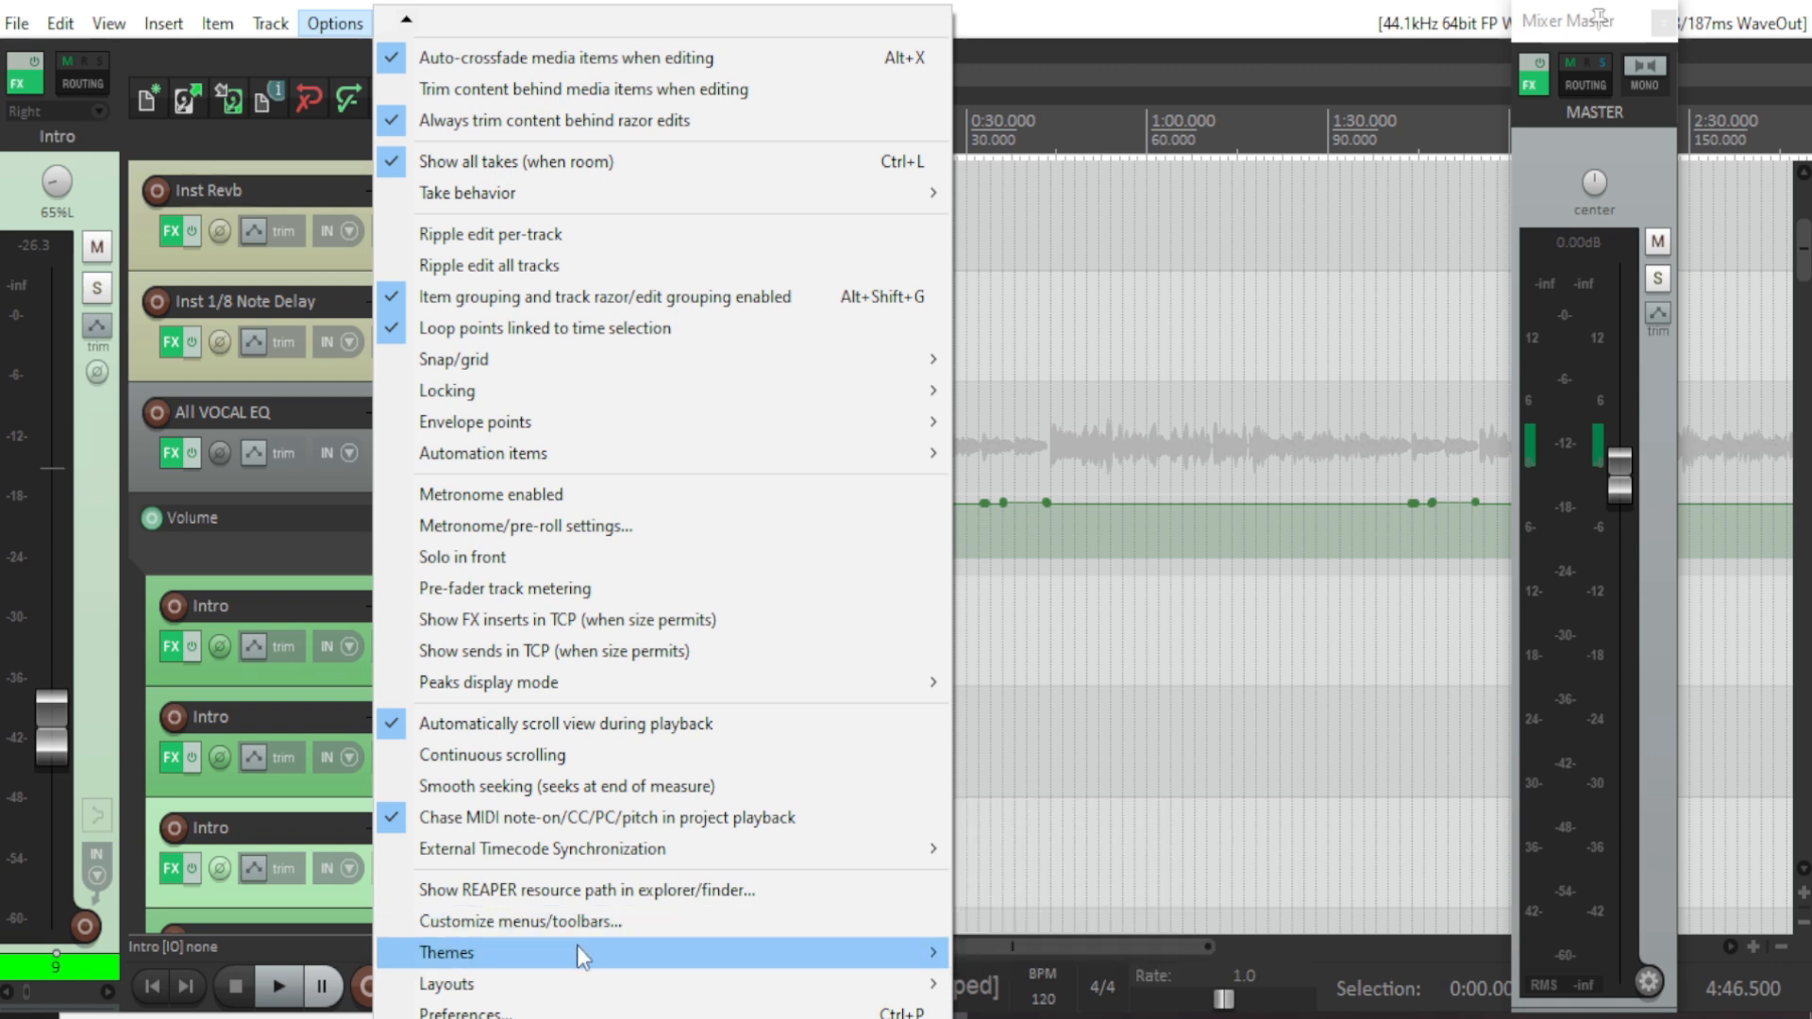
pyautogui.moveTo(580, 978)
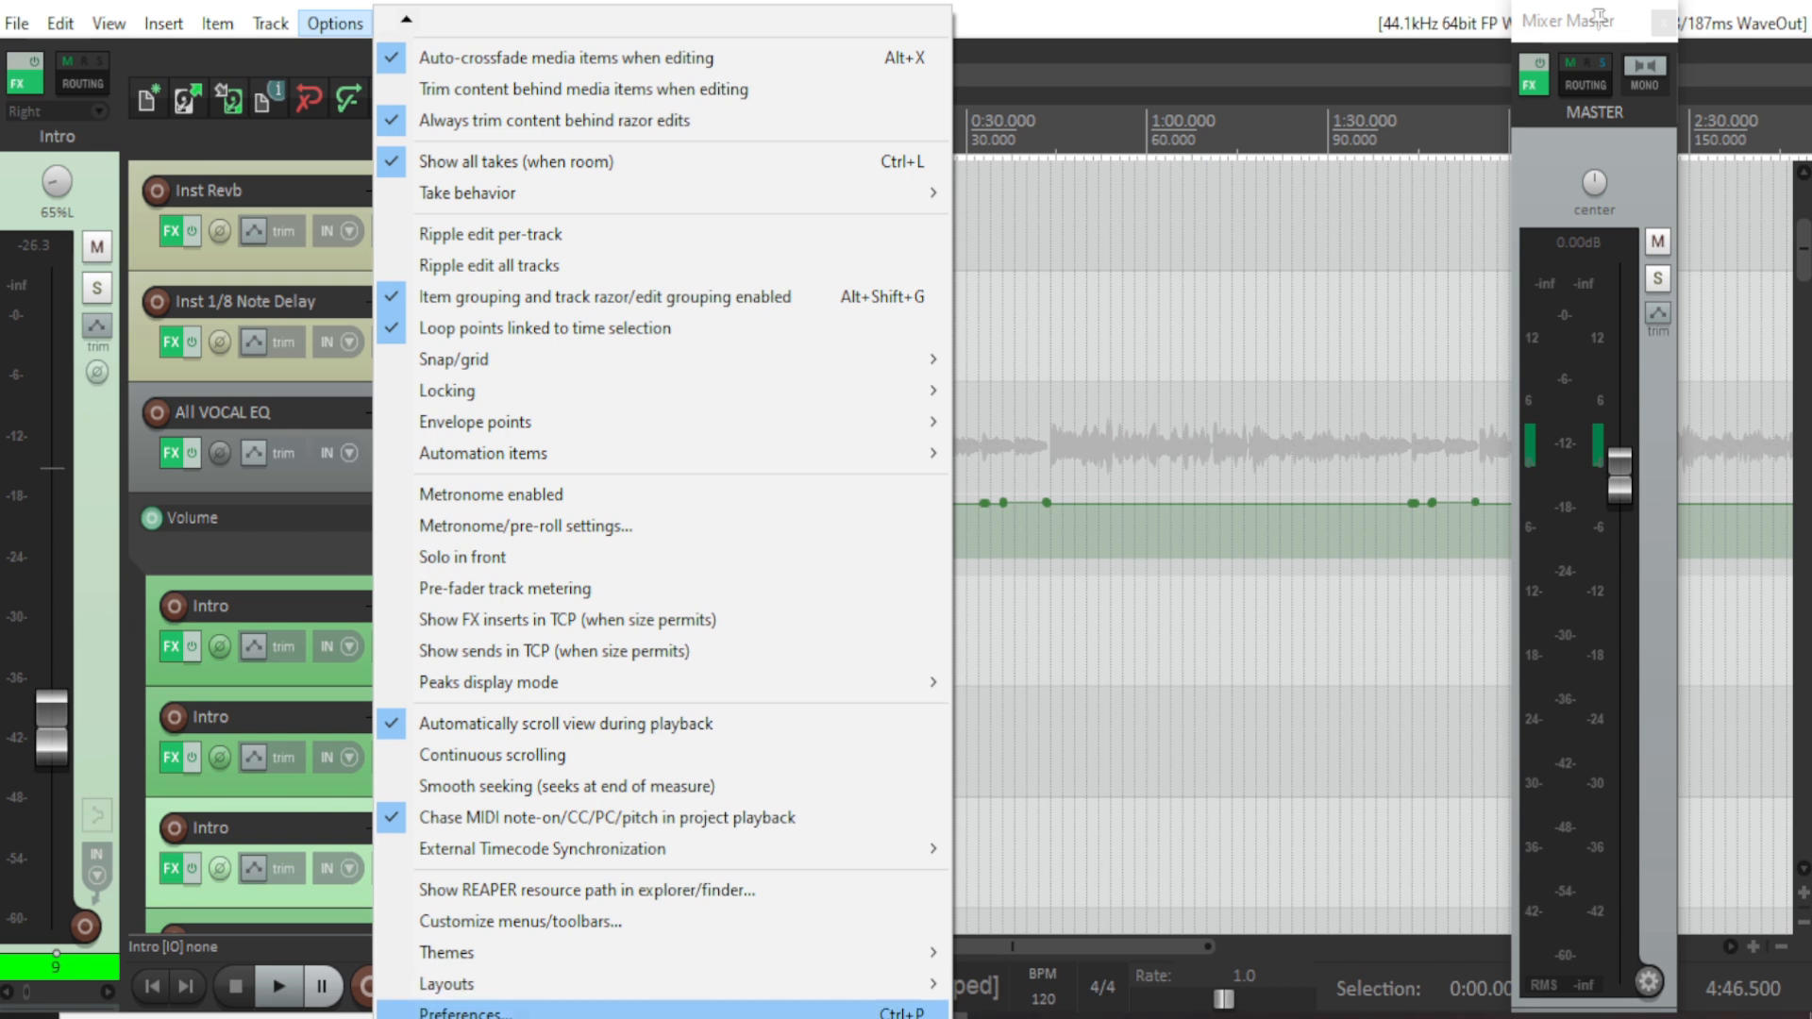
pyautogui.click(453, 1014)
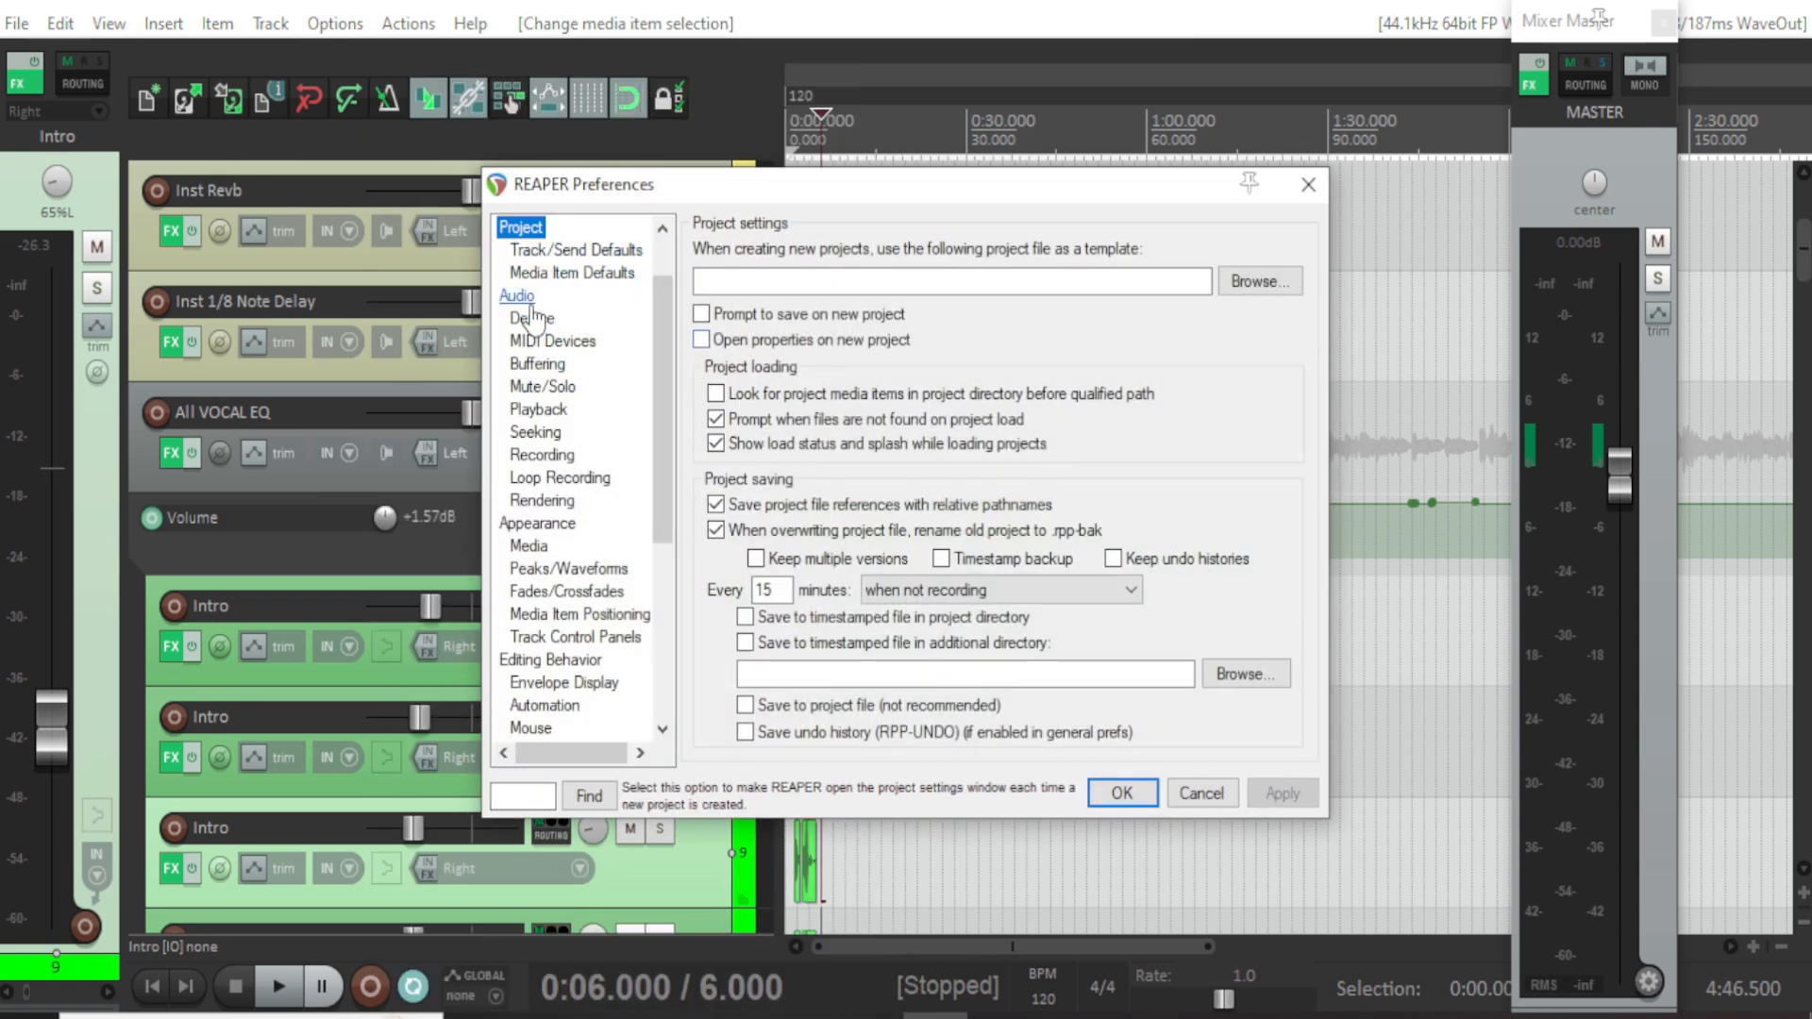
pyautogui.scroll(1, 529, 354)
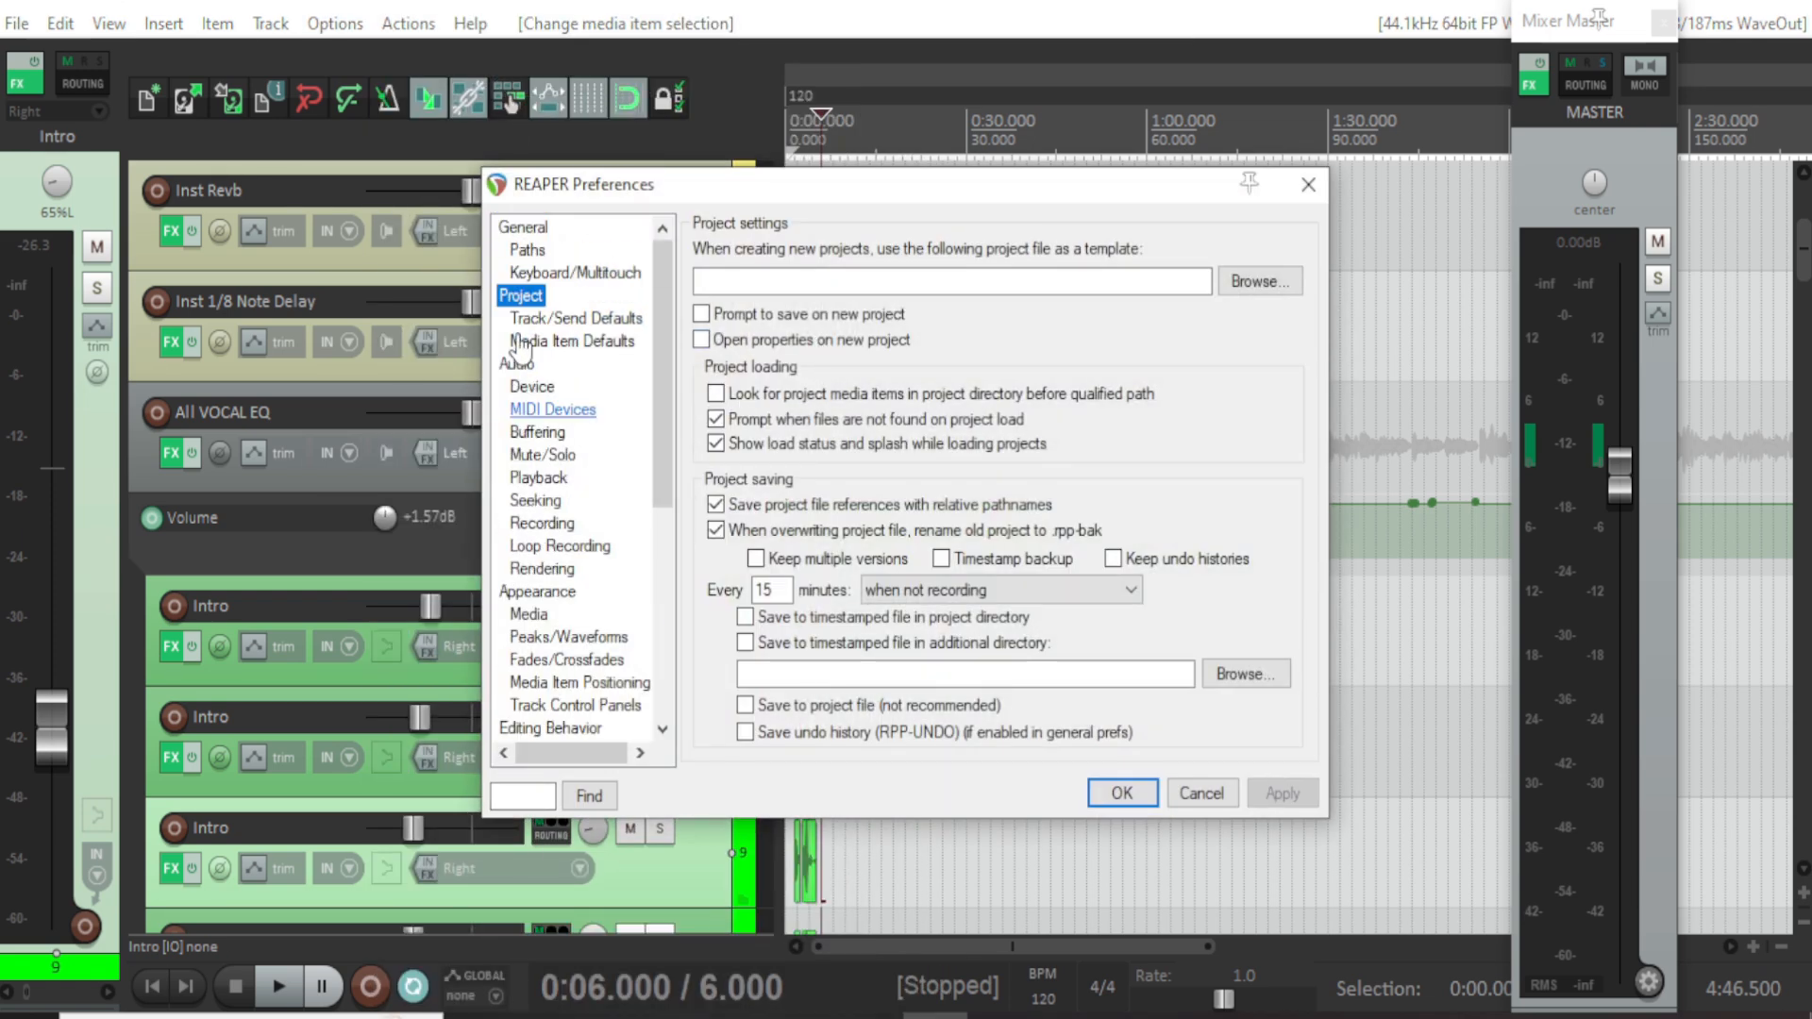
pyautogui.click(537, 230)
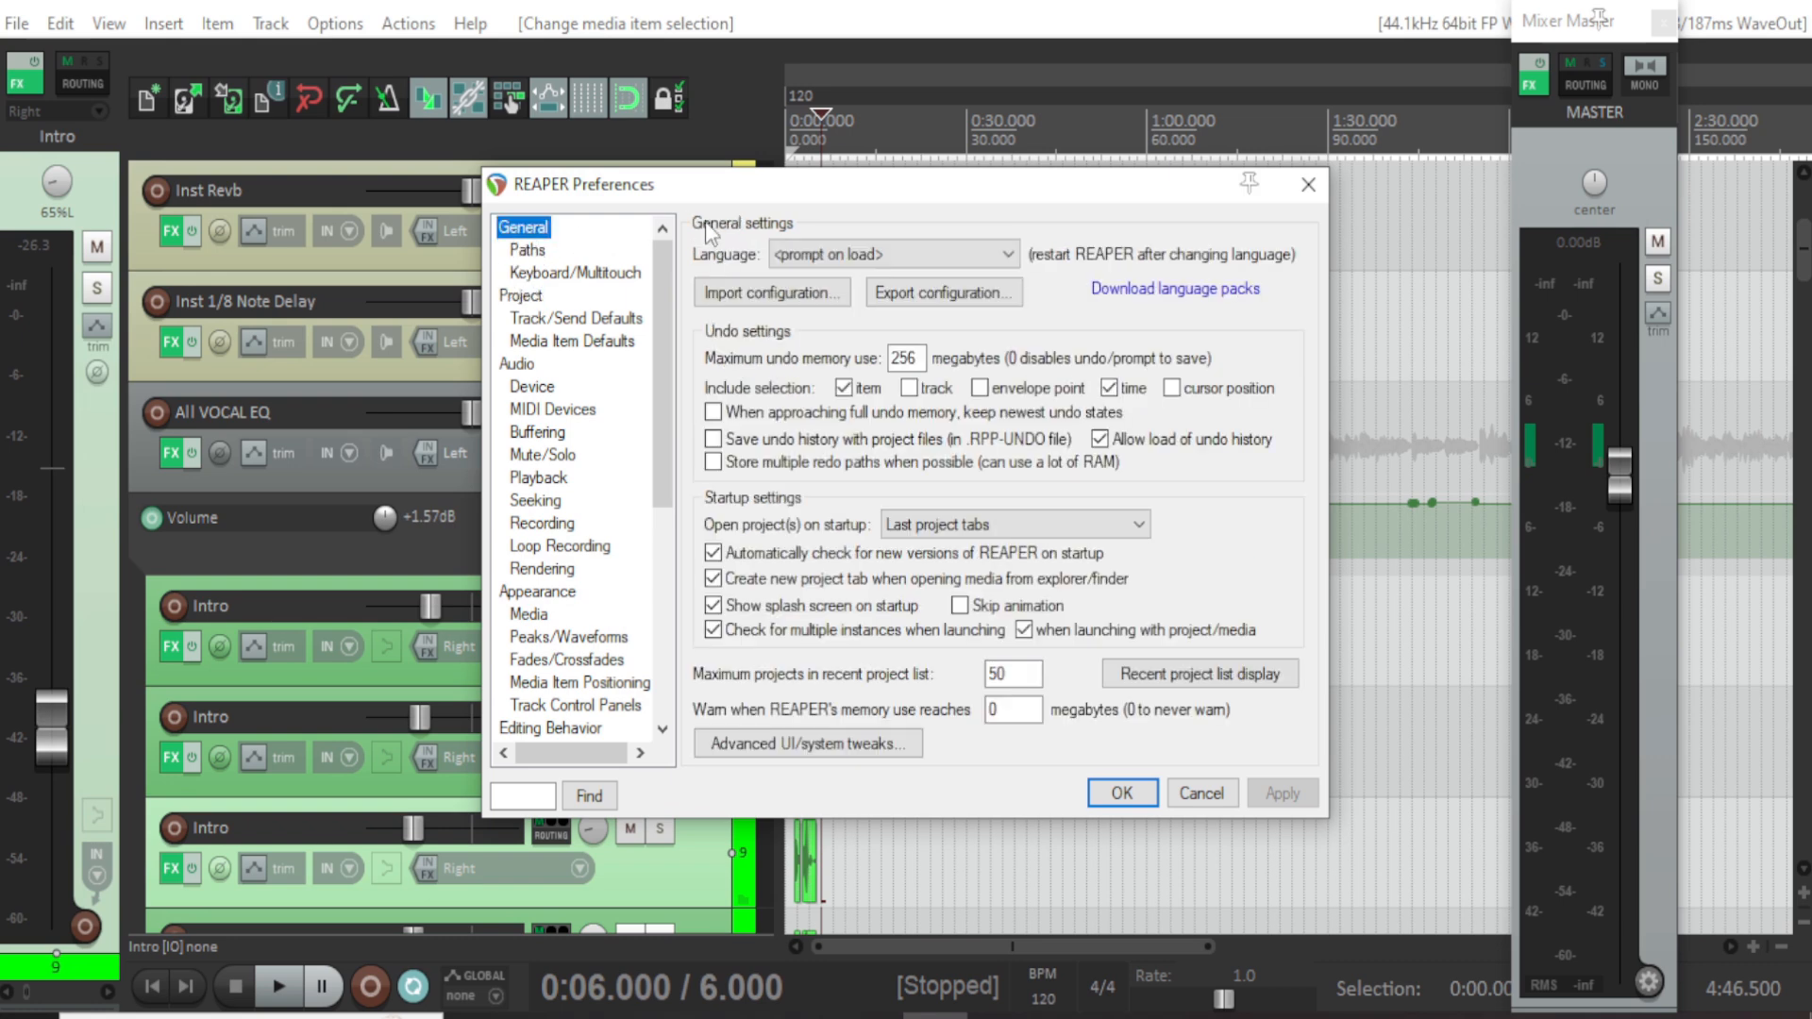
pyautogui.click(521, 253)
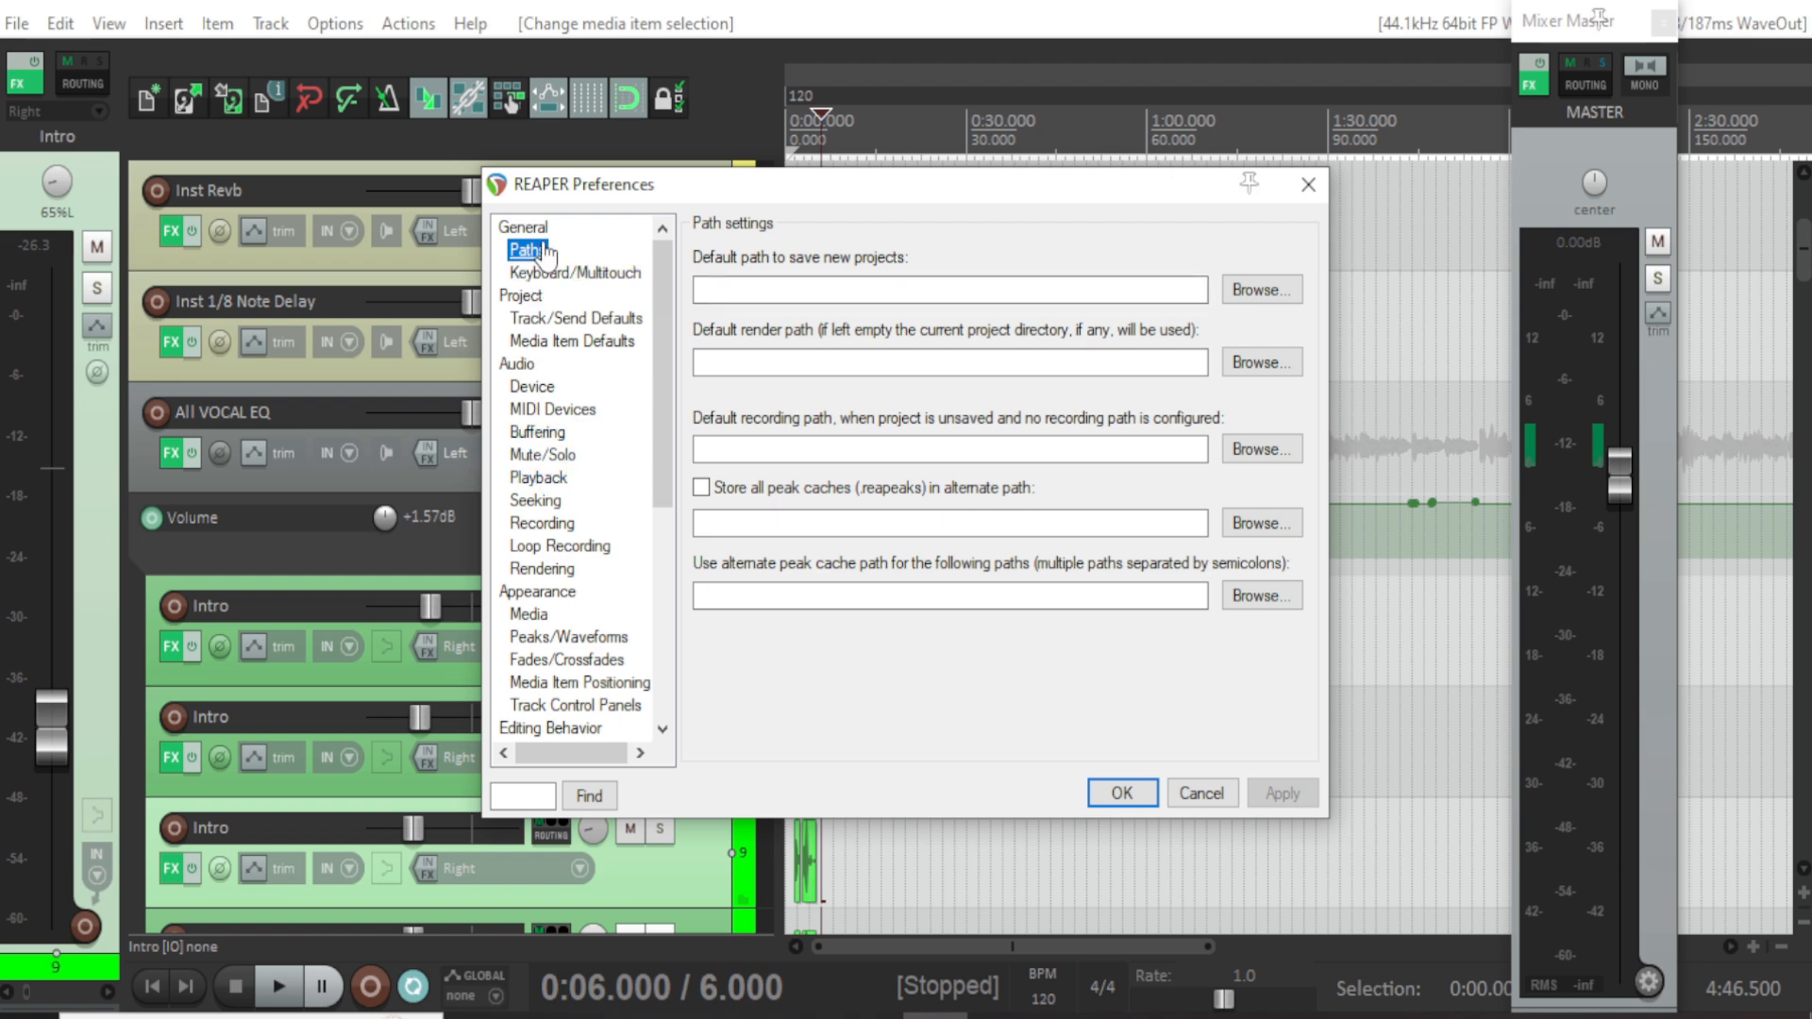
pyautogui.doubleClick(519, 365)
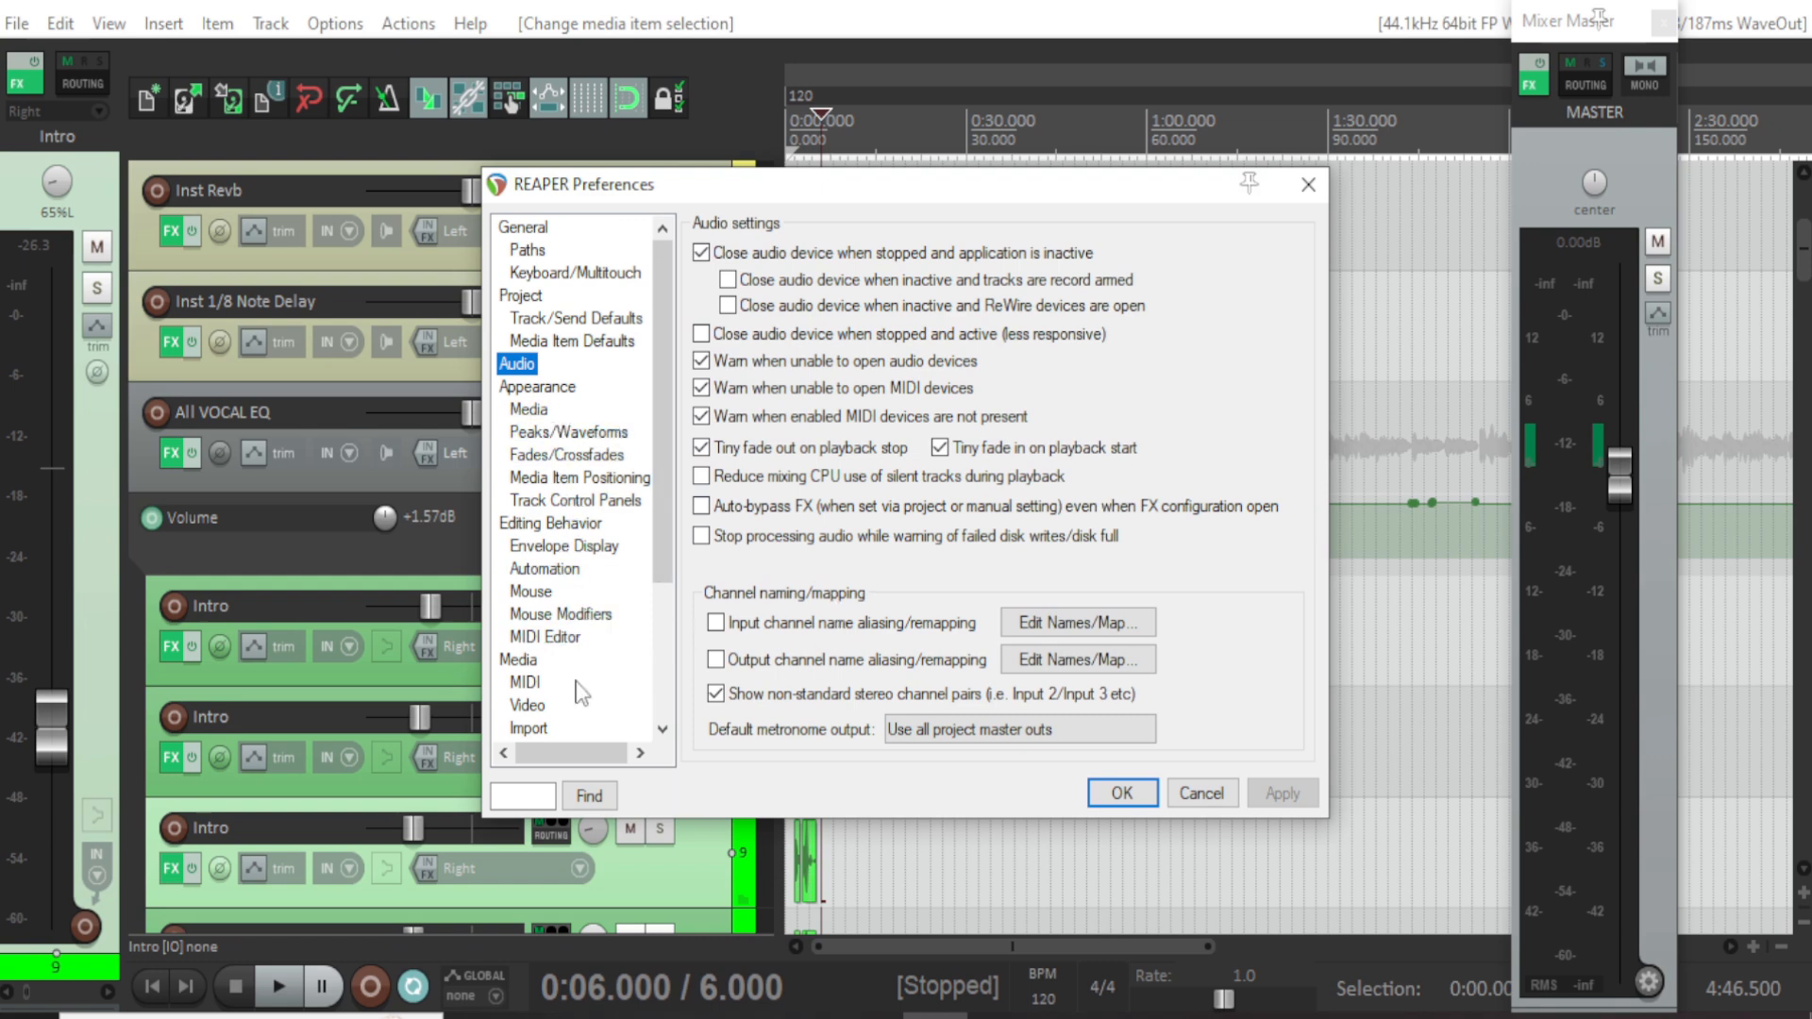
pyautogui.scroll(-3, 579, 691)
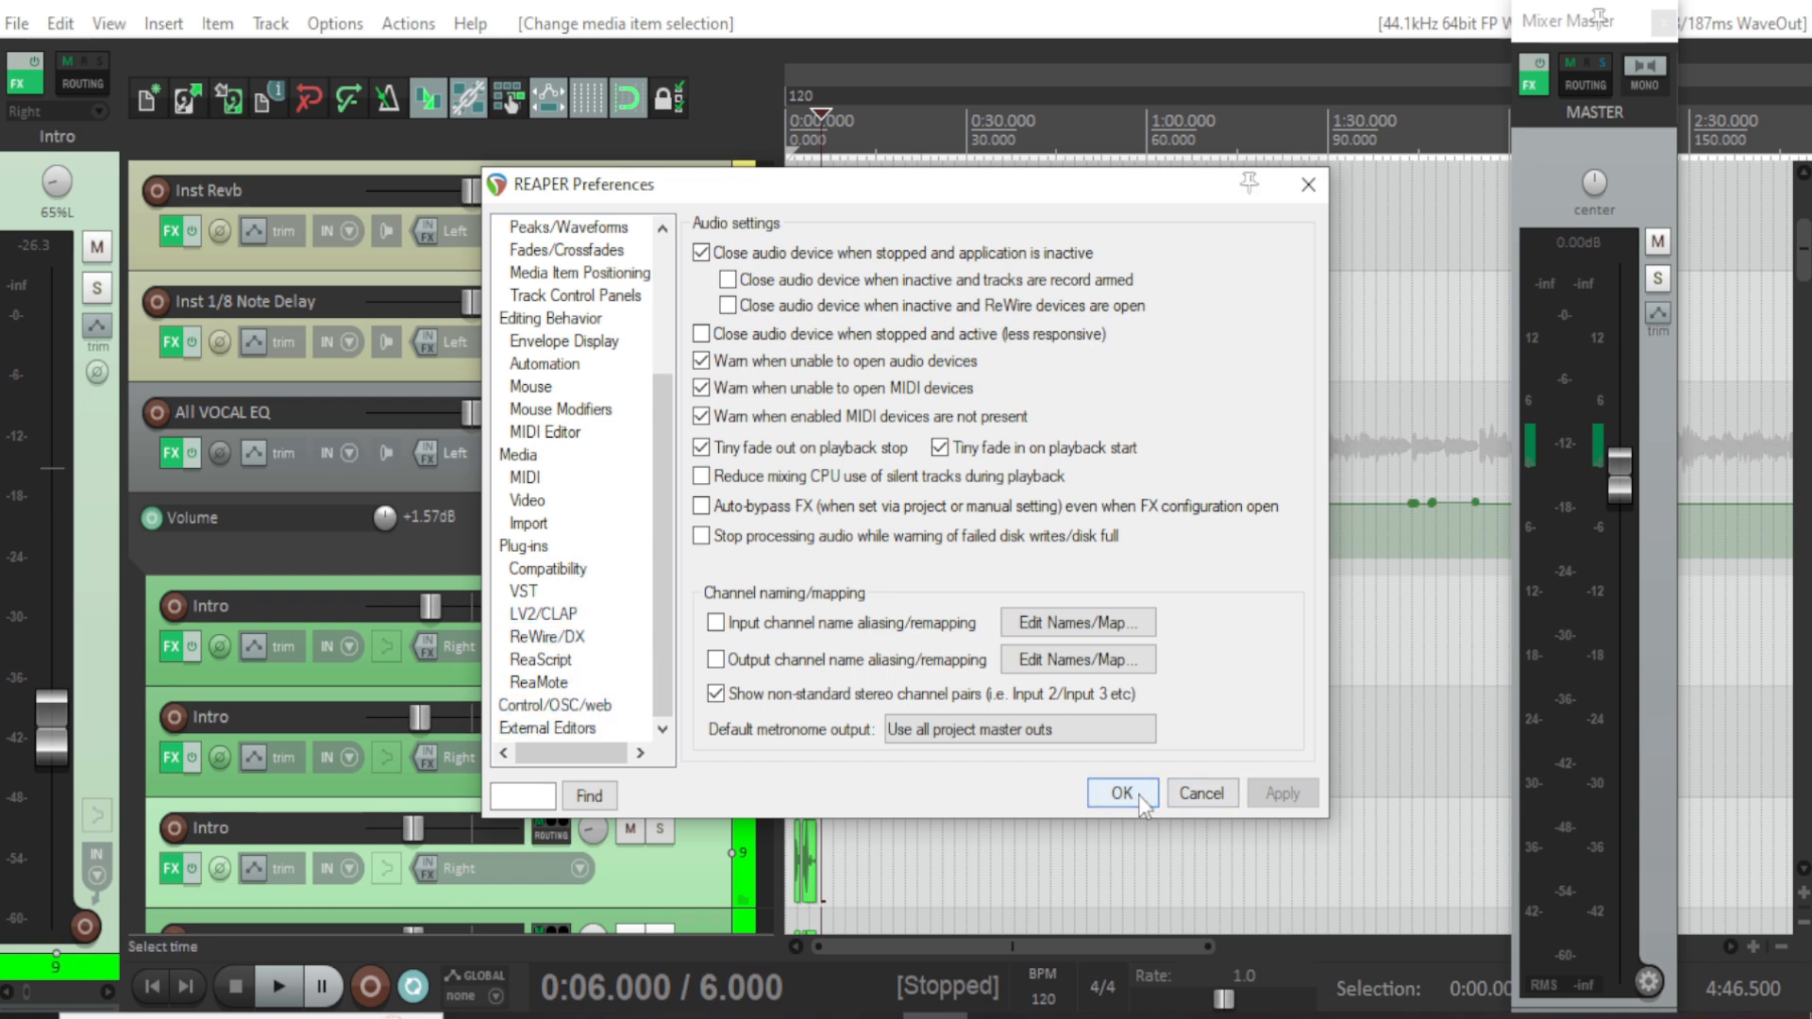
pyautogui.scroll(3, 594, 340)
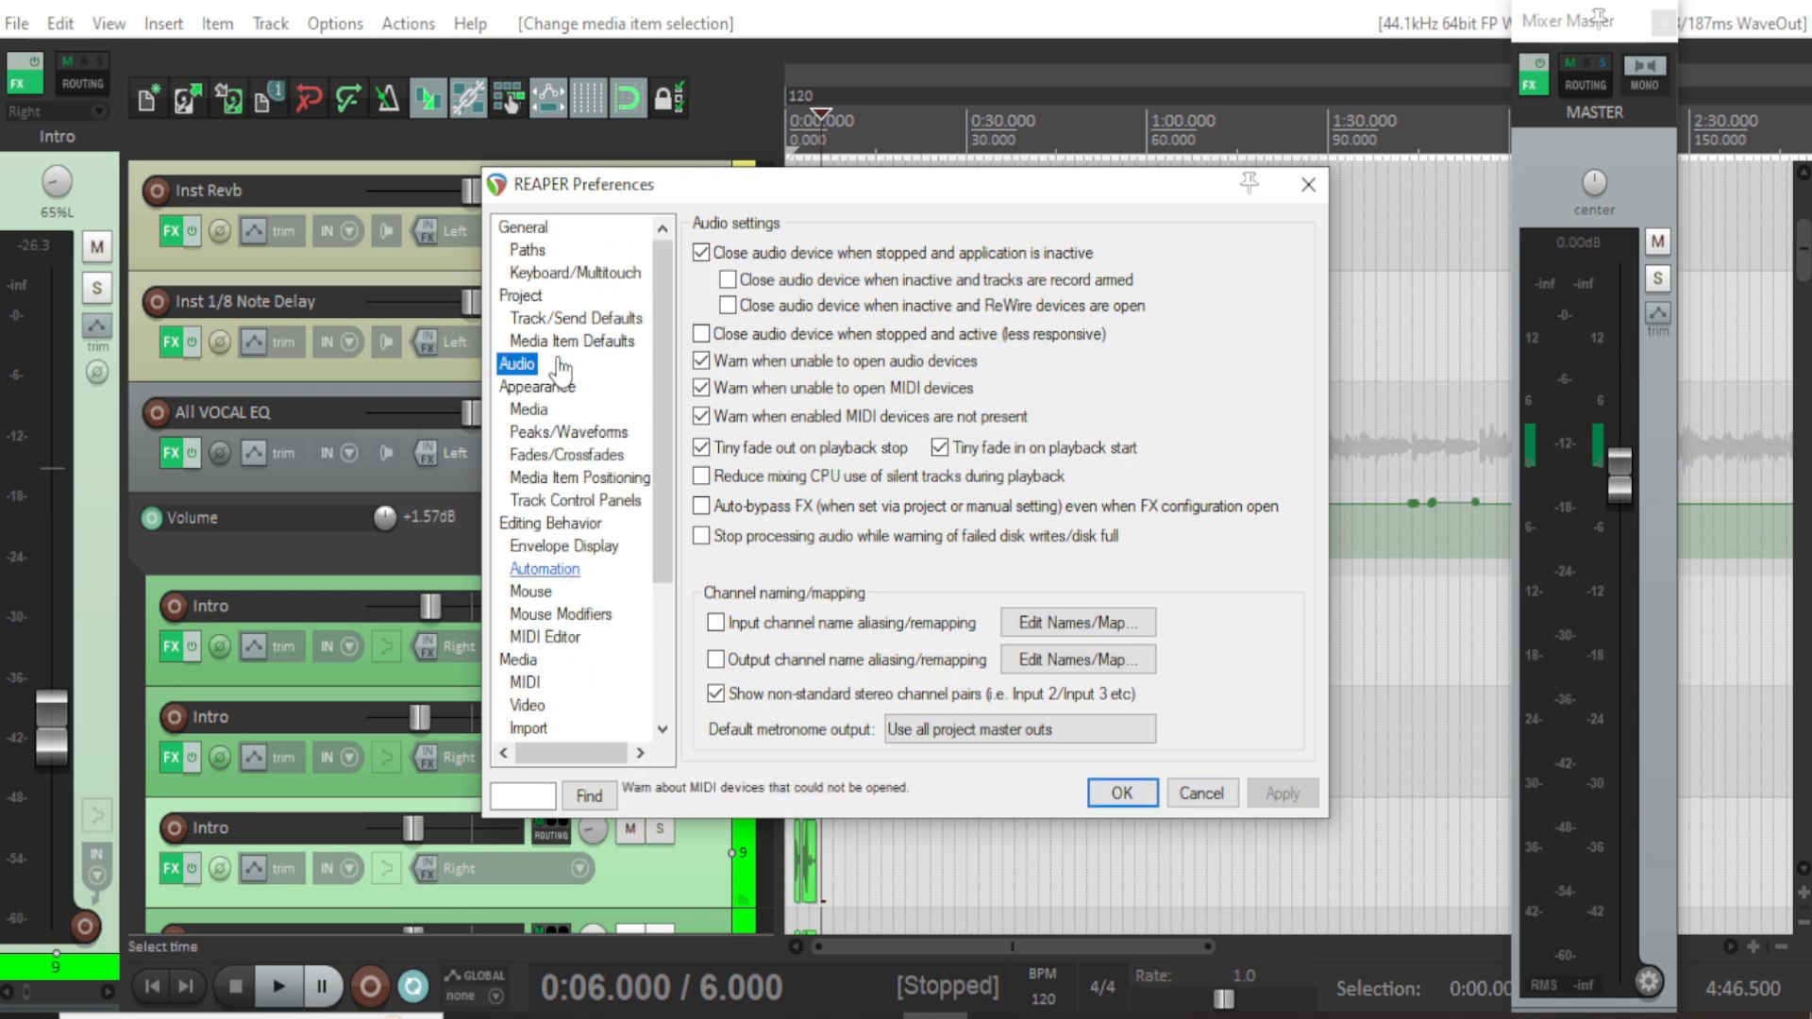
# Revisit the General and Paths preferences, view the folder browser for the default project save path, and close everything without changes.
pyautogui.click(535, 233)
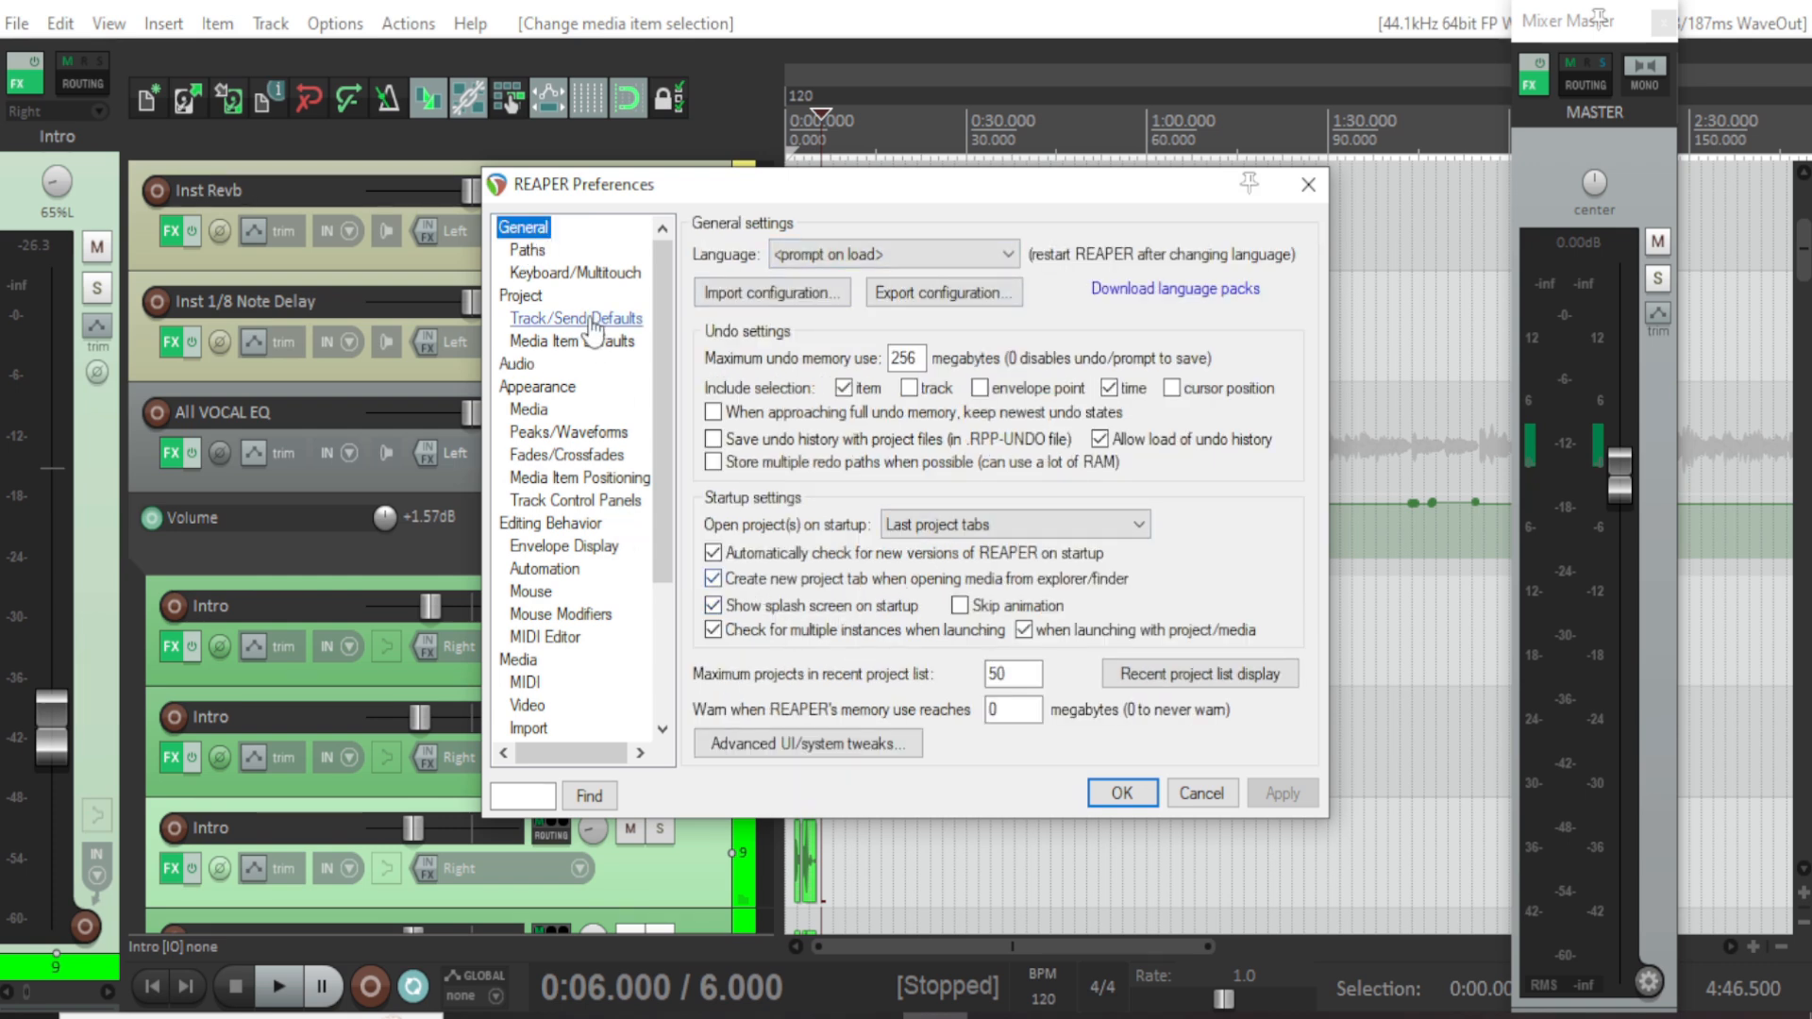
pyautogui.click(528, 251)
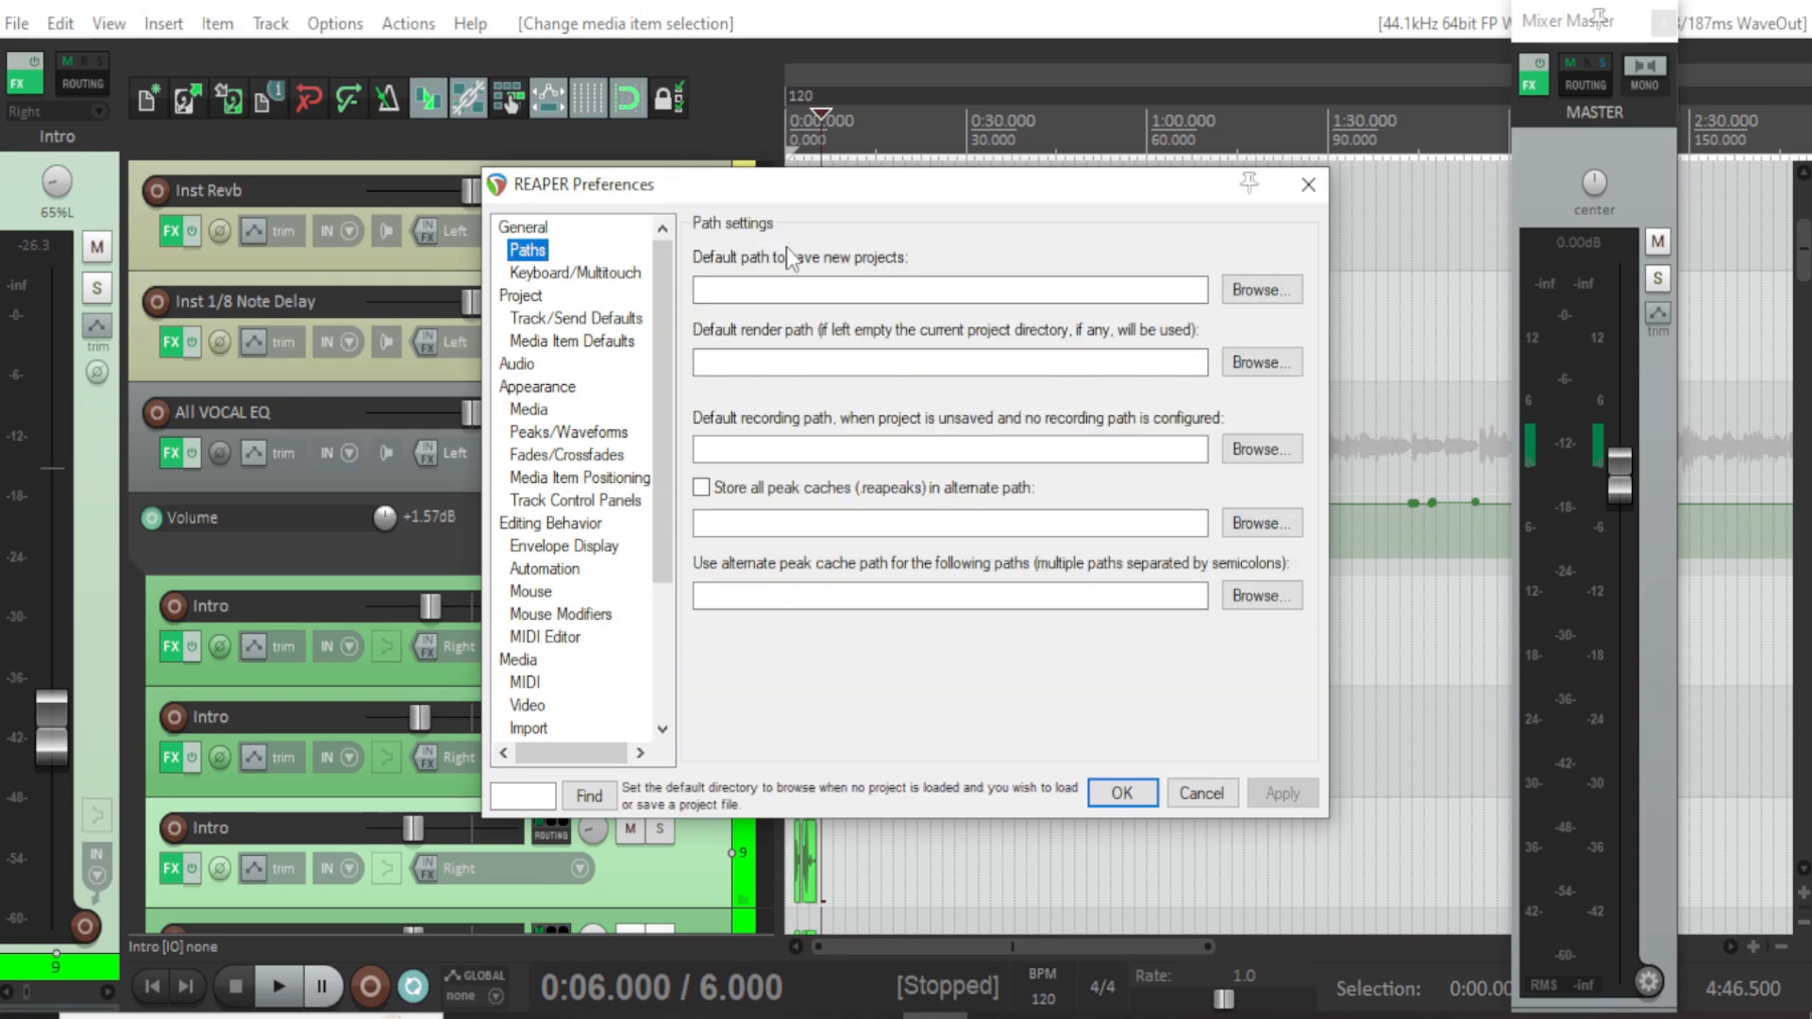
pyautogui.click(939, 288)
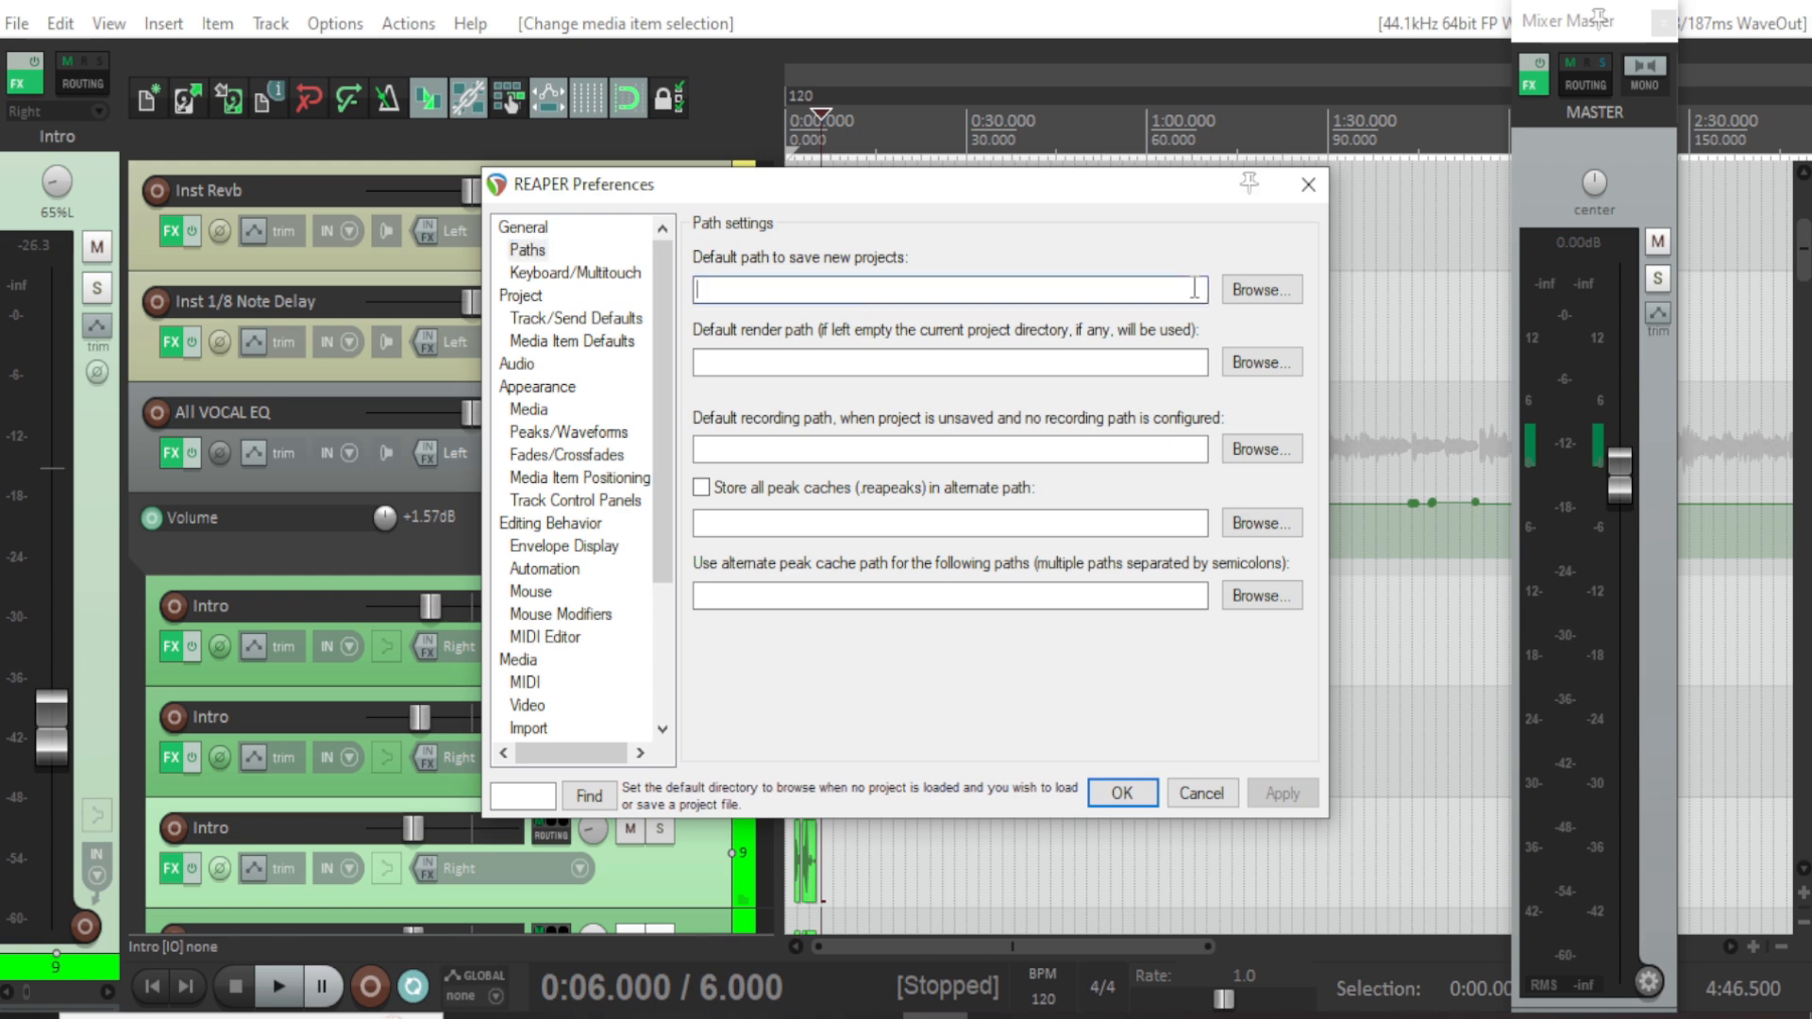
pyautogui.click(1285, 287)
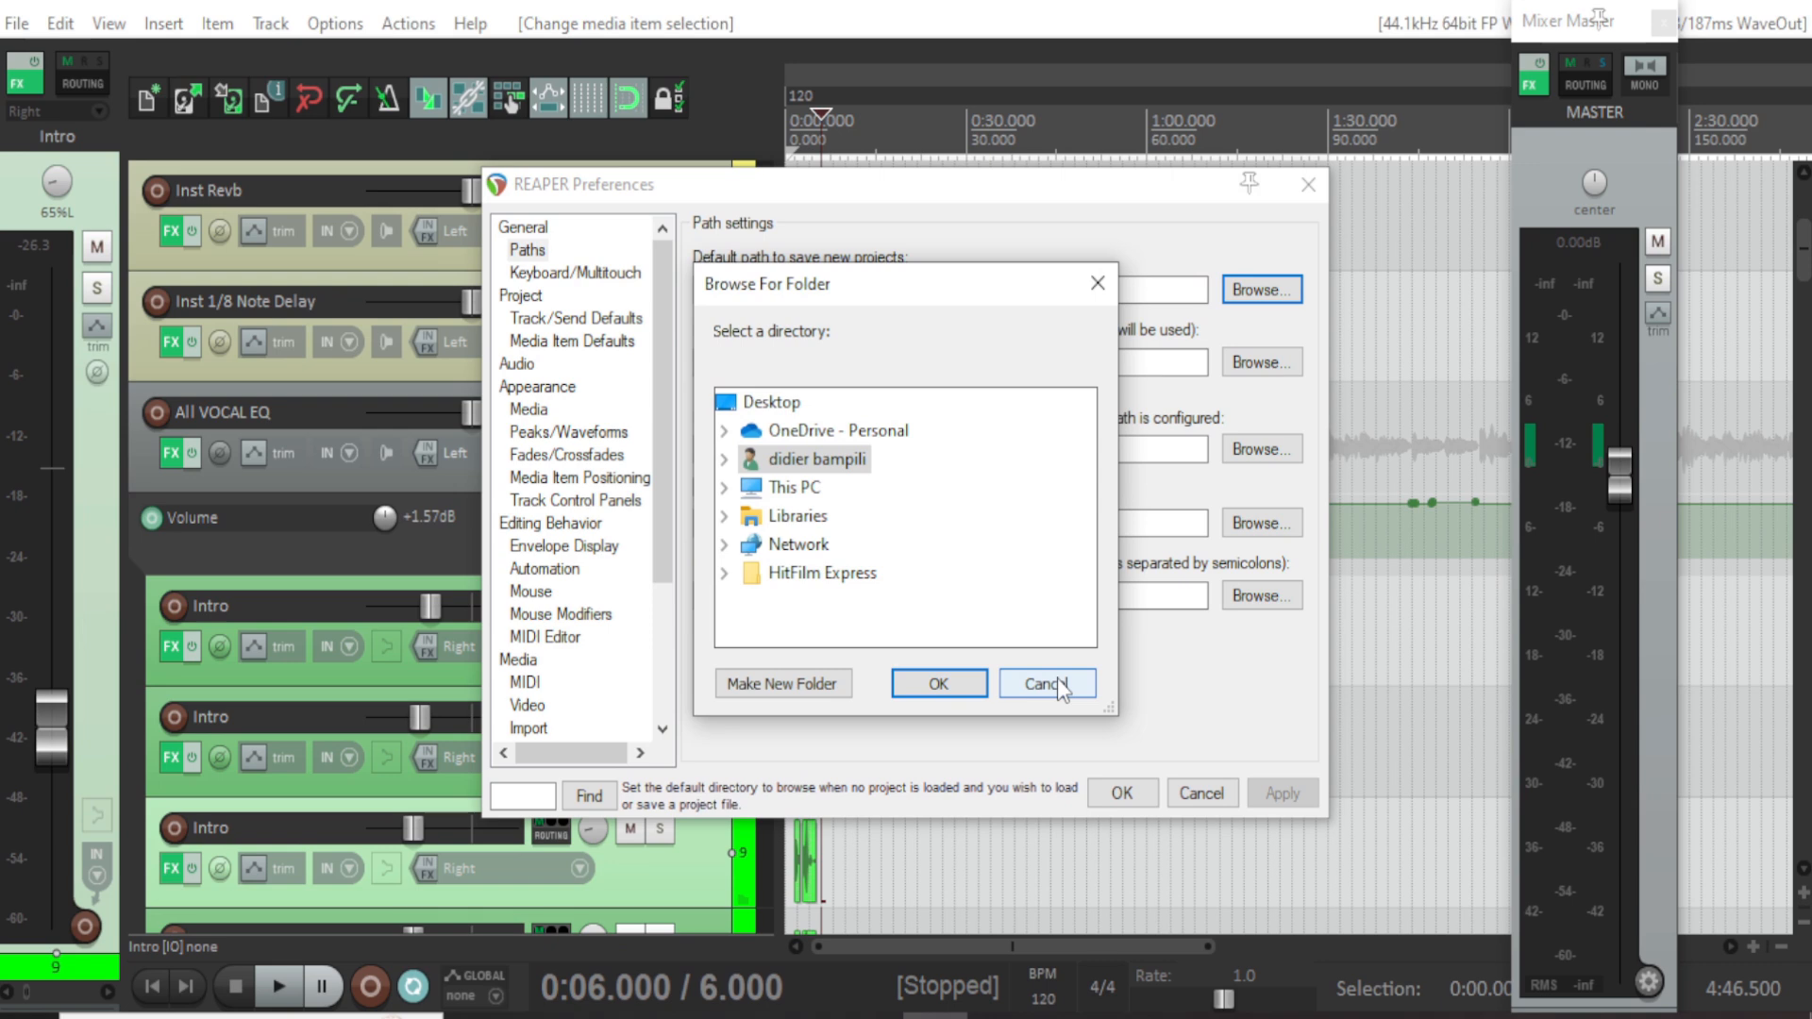
pyautogui.click(1057, 680)
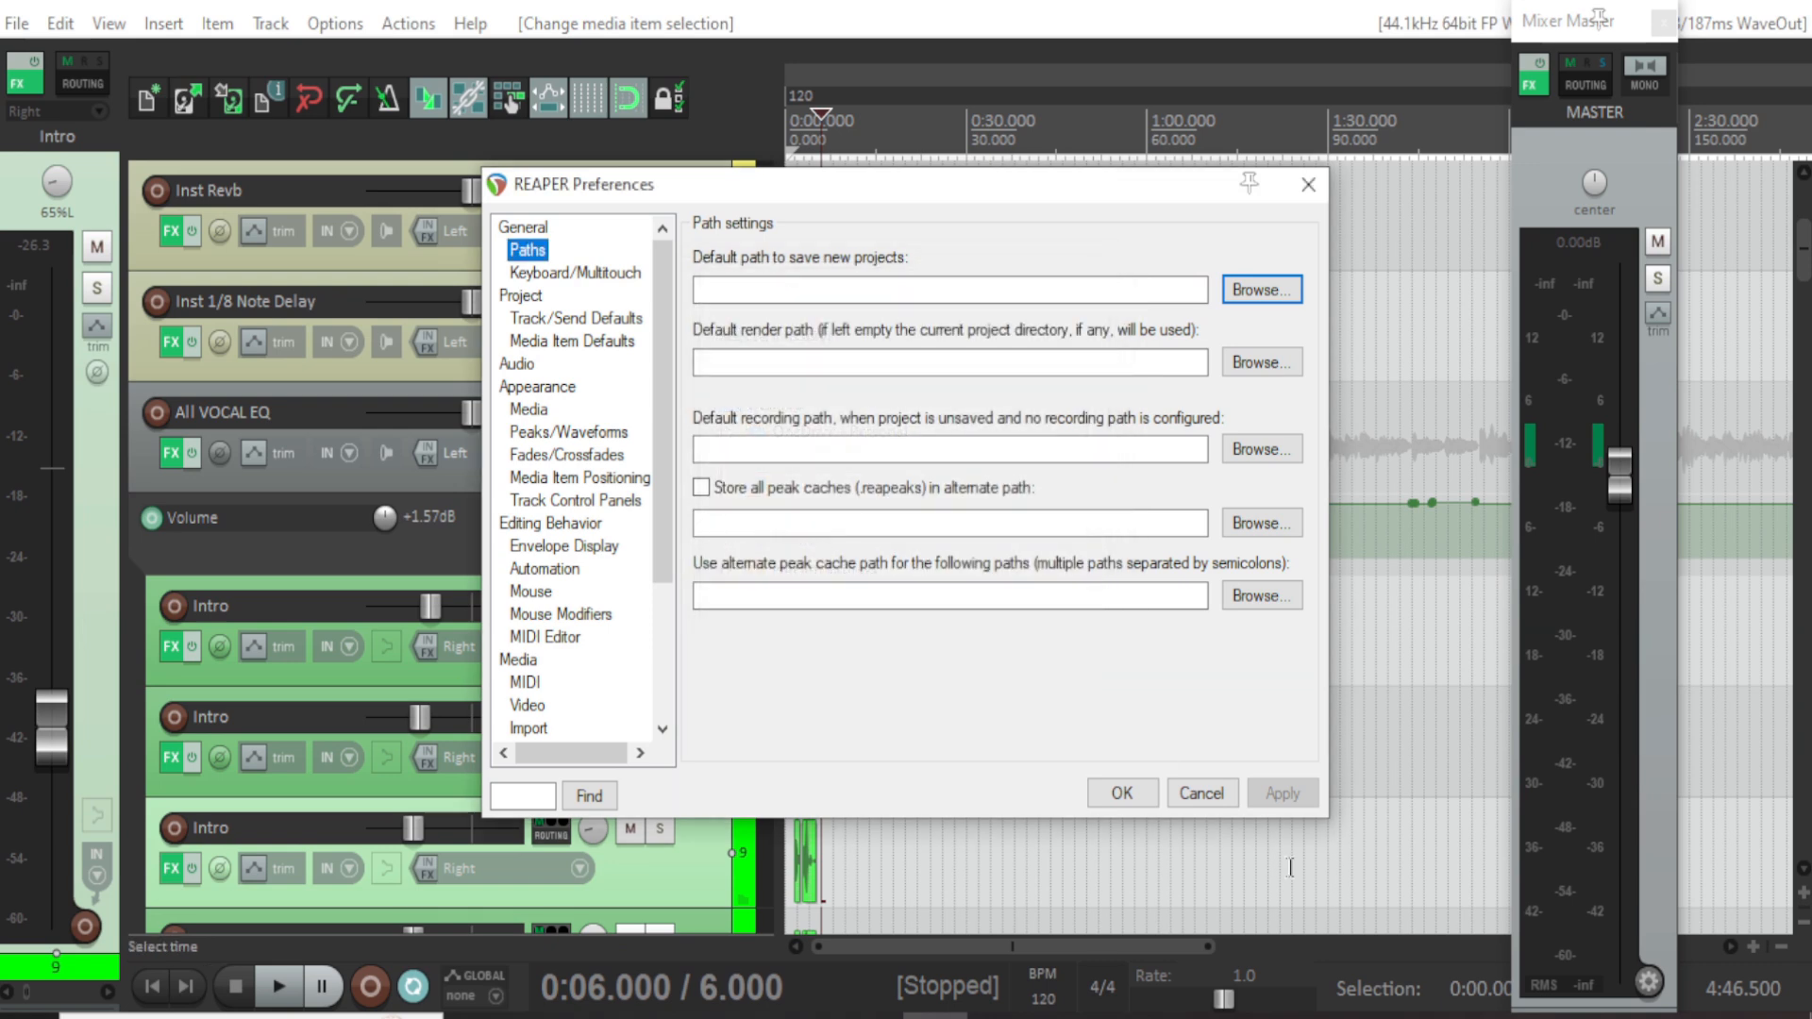
pyautogui.click(1200, 793)
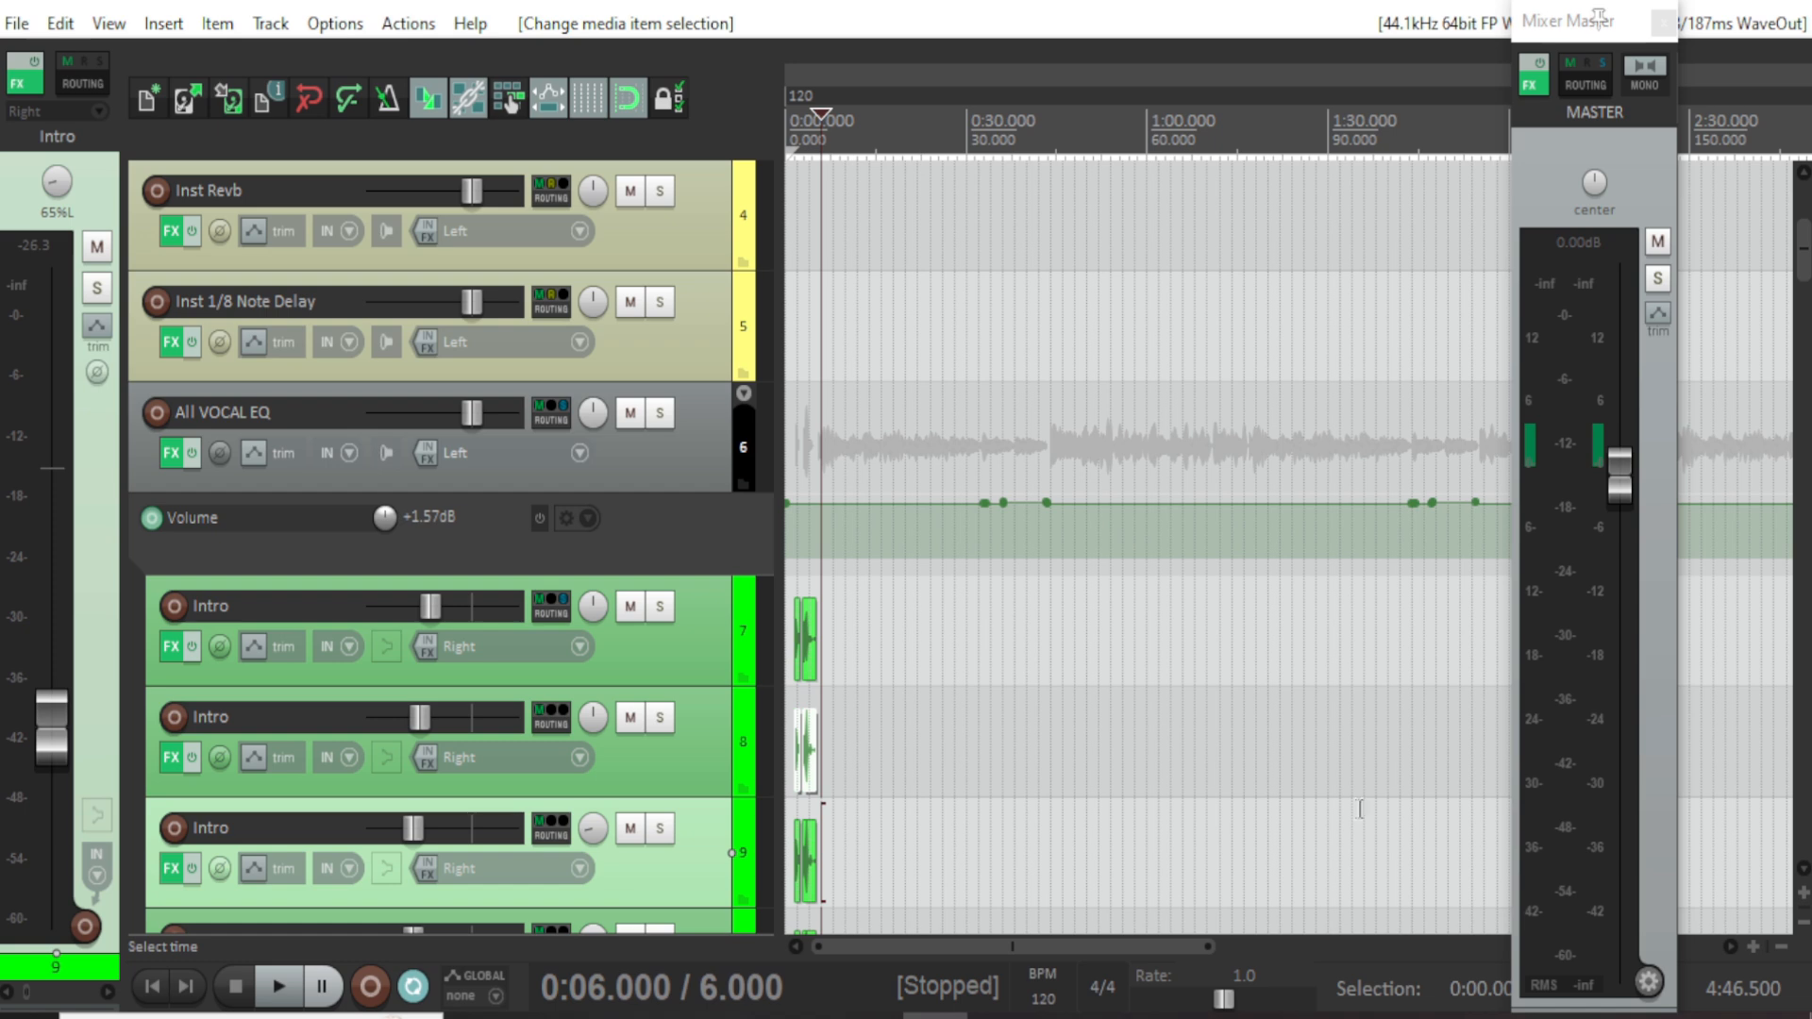
# Arm and disarm recording on the first Intro track, then place the edit cursor at 0:01.000 on the second Intro track.
pyautogui.scroll(5, 932, 581)
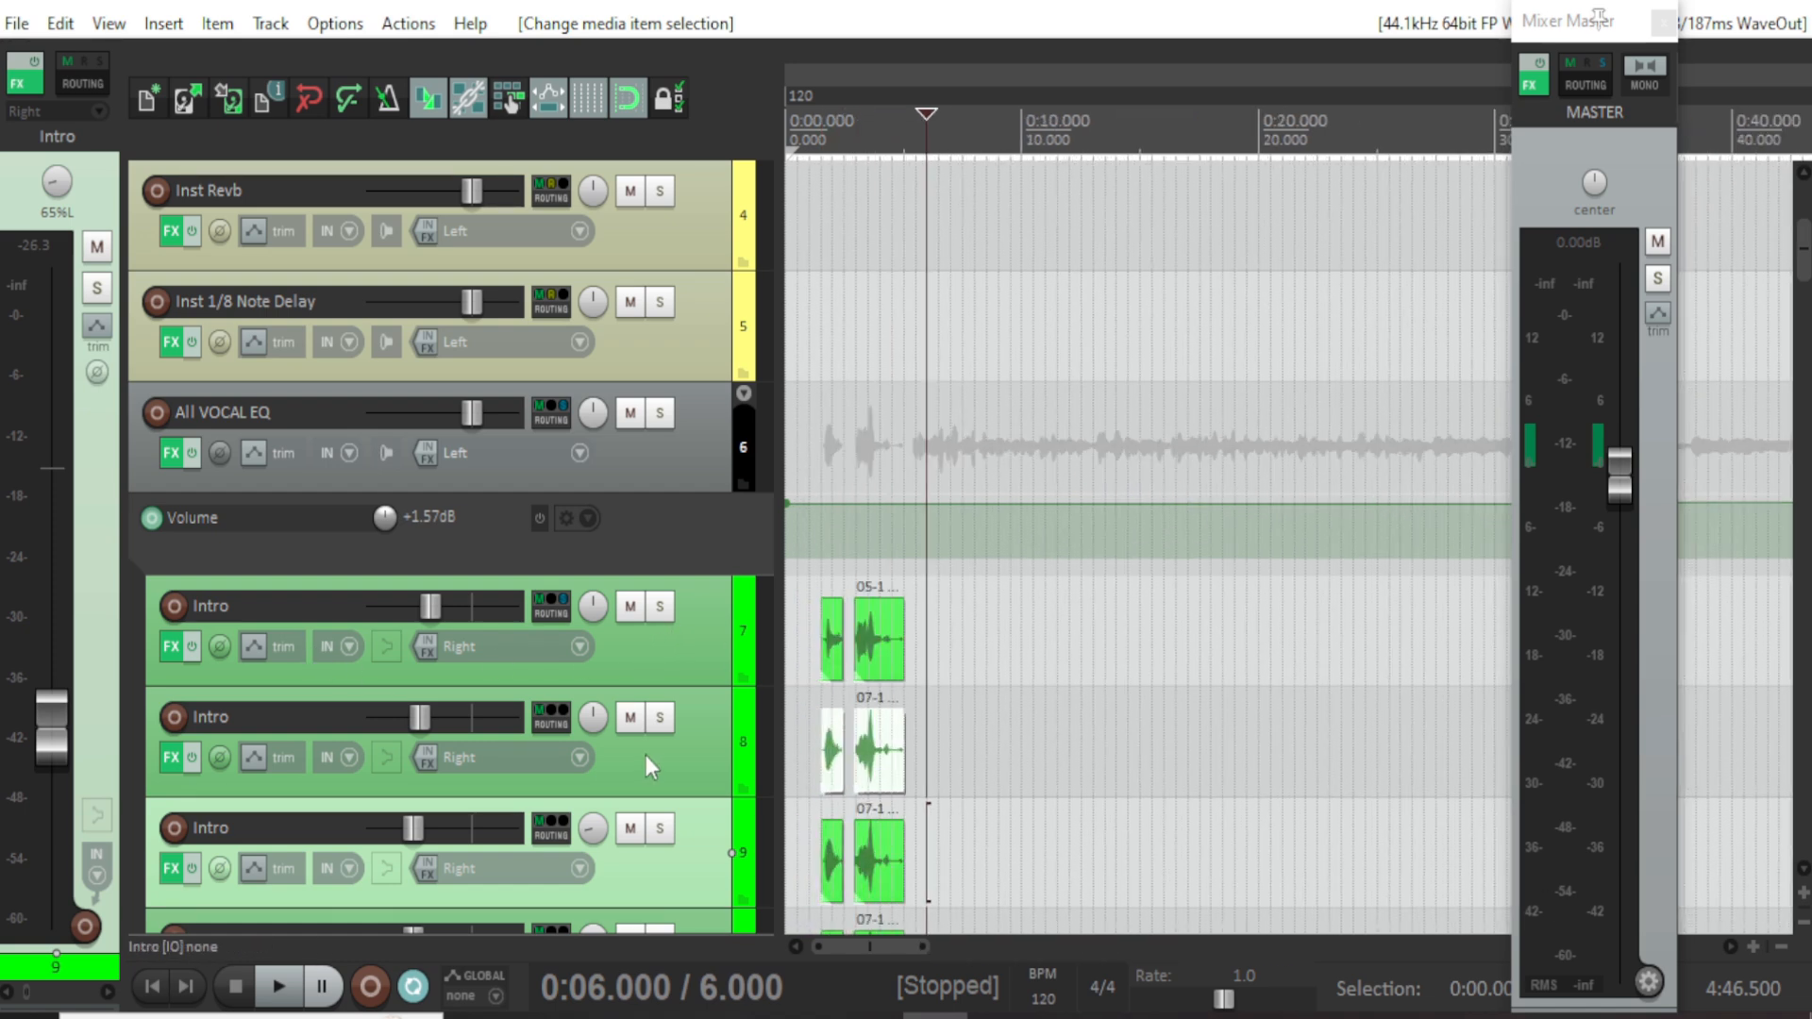
pyautogui.click(178, 614)
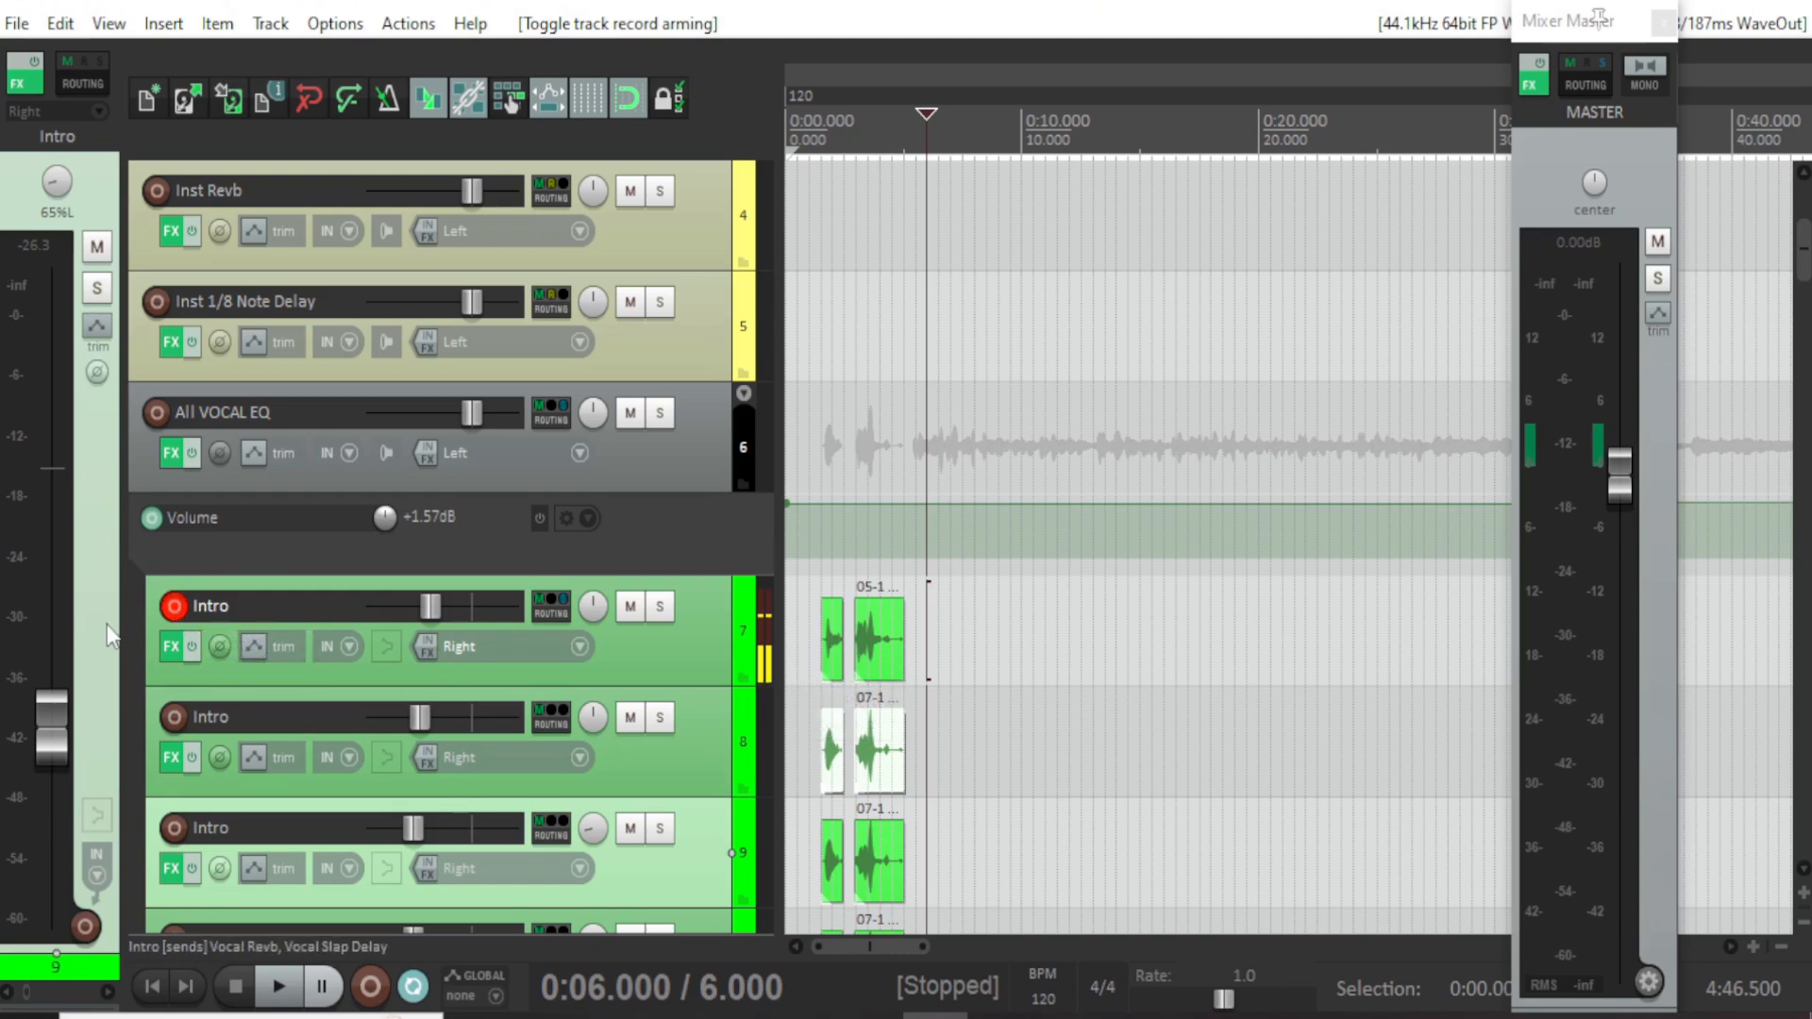
pyautogui.click(174, 608)
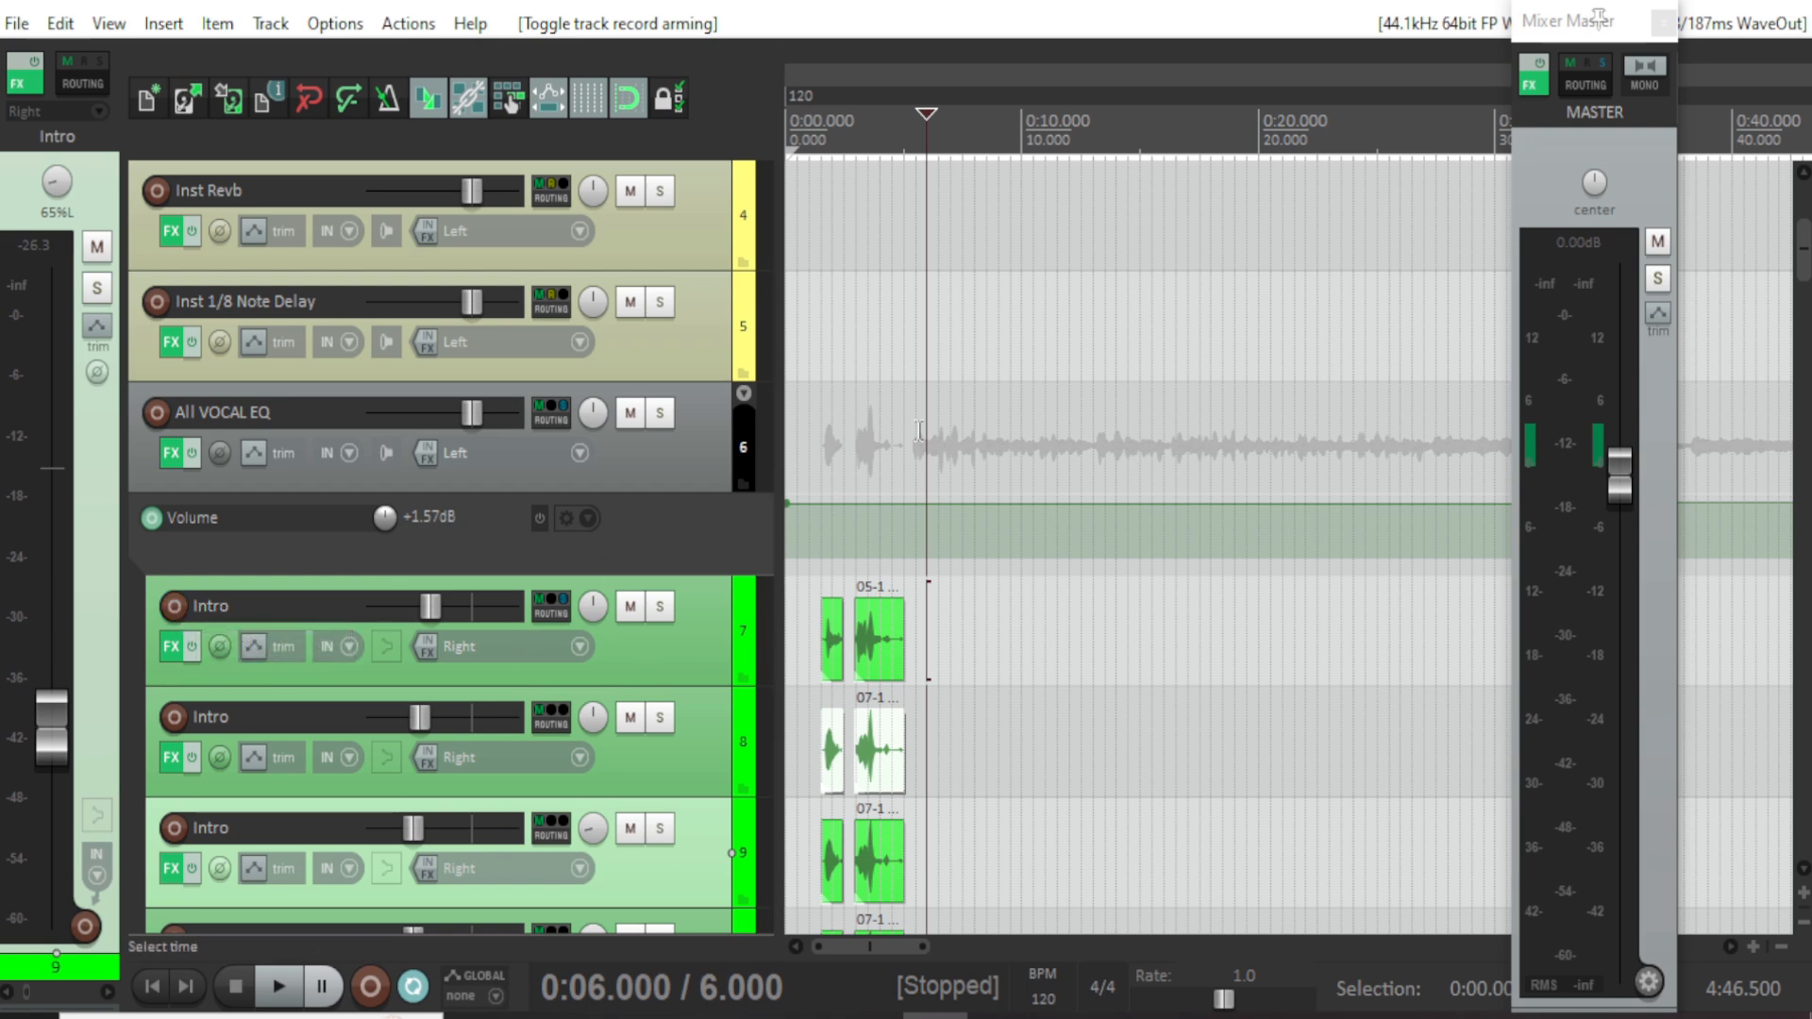
pyautogui.click(807, 773)
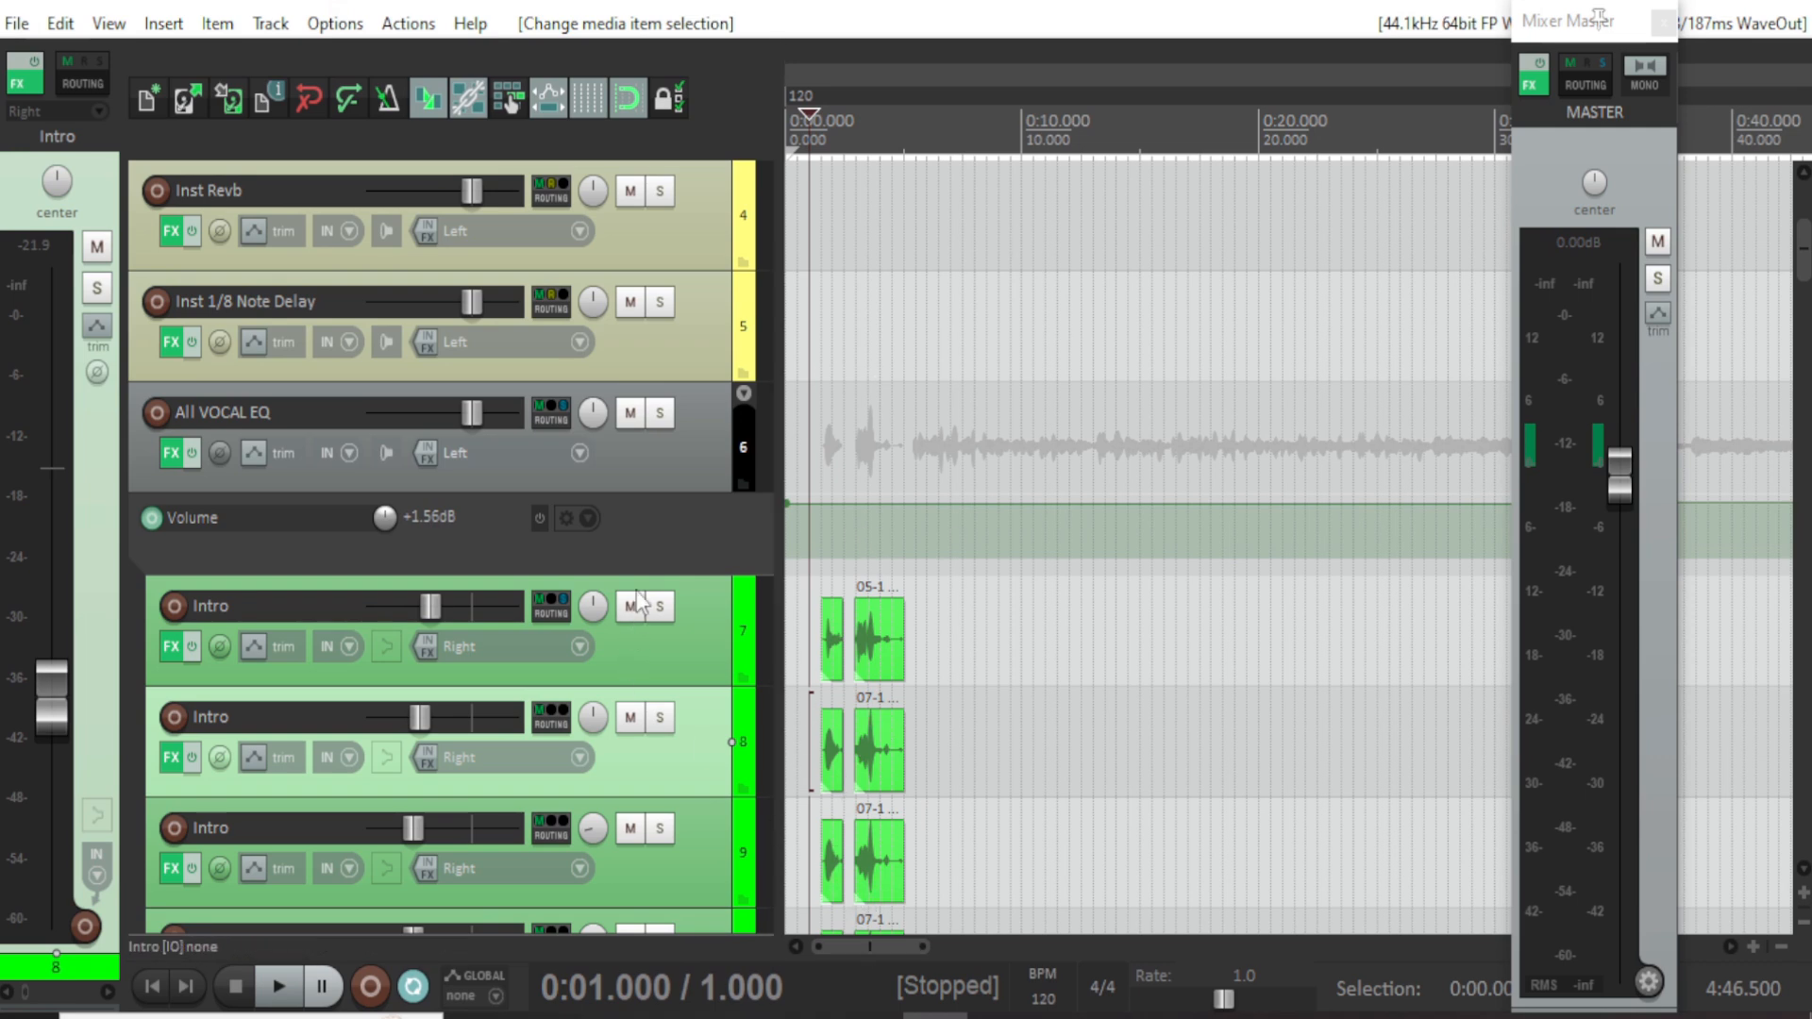
# Look through the names and colors of all tracks from the Intro vocals down to the Reference tracks and back.
pyautogui.scroll(-2, 636, 591)
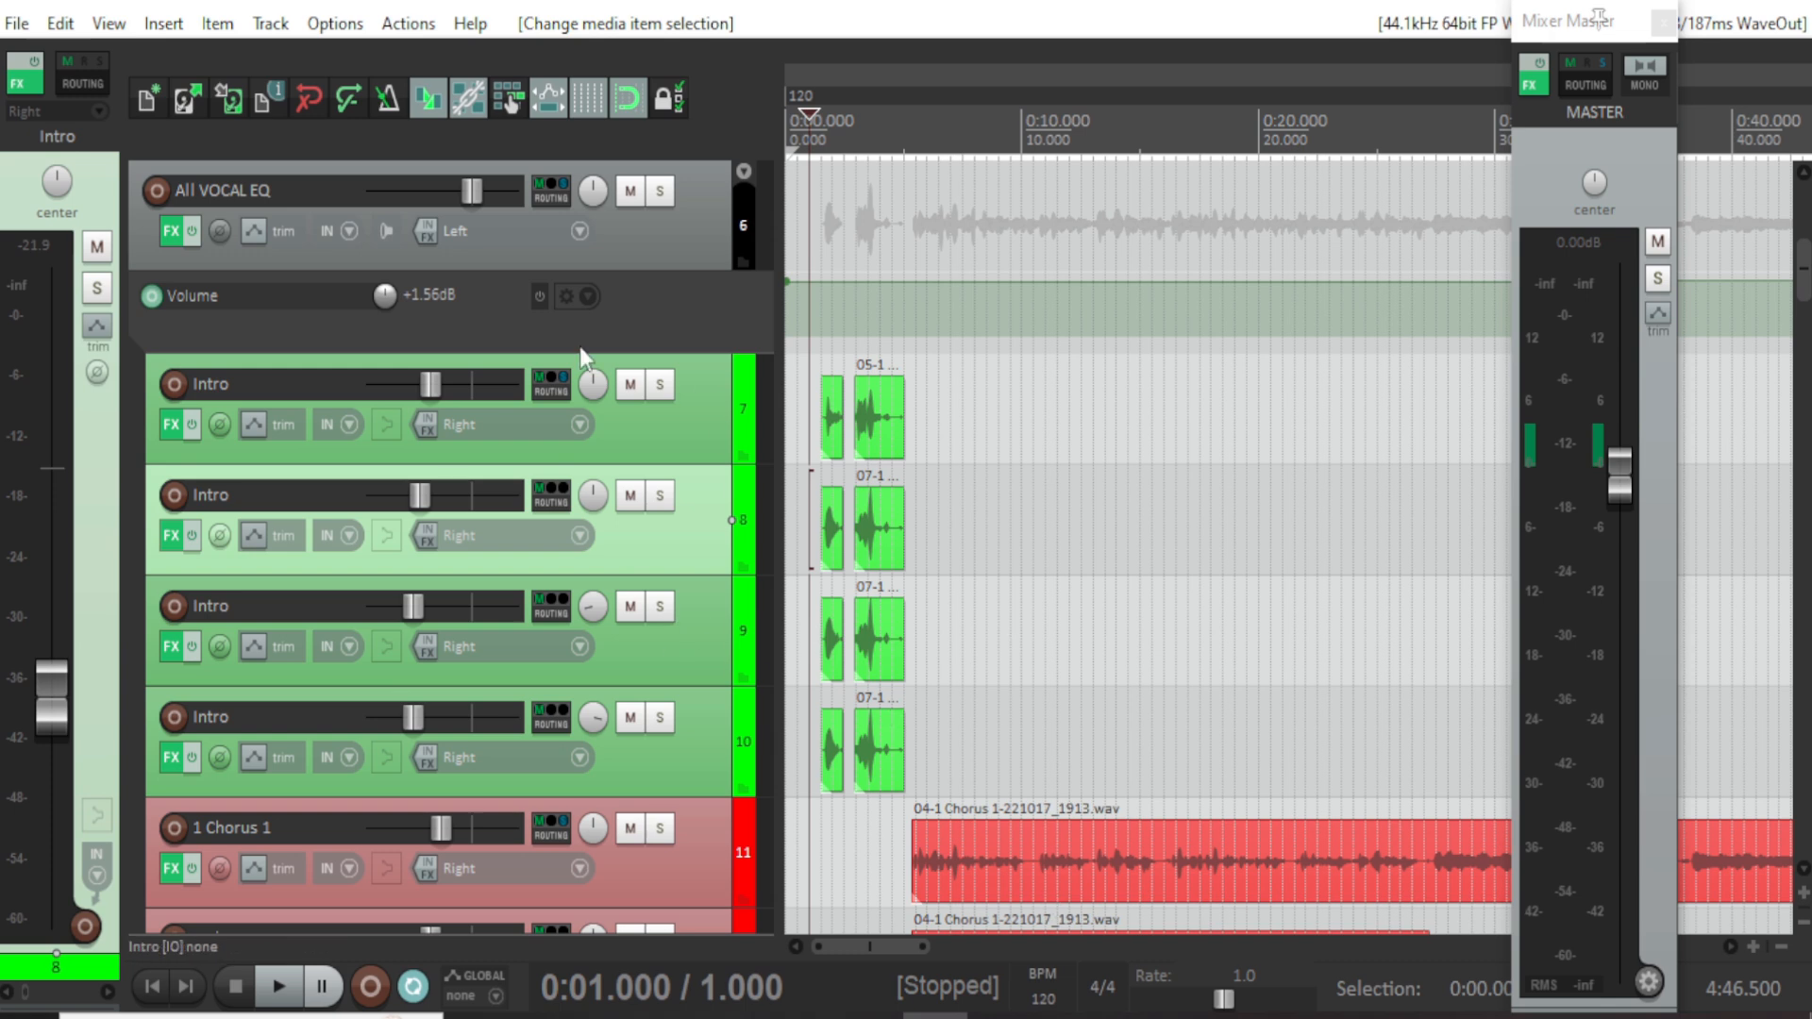
pyautogui.scroll(-6, 628, 682)
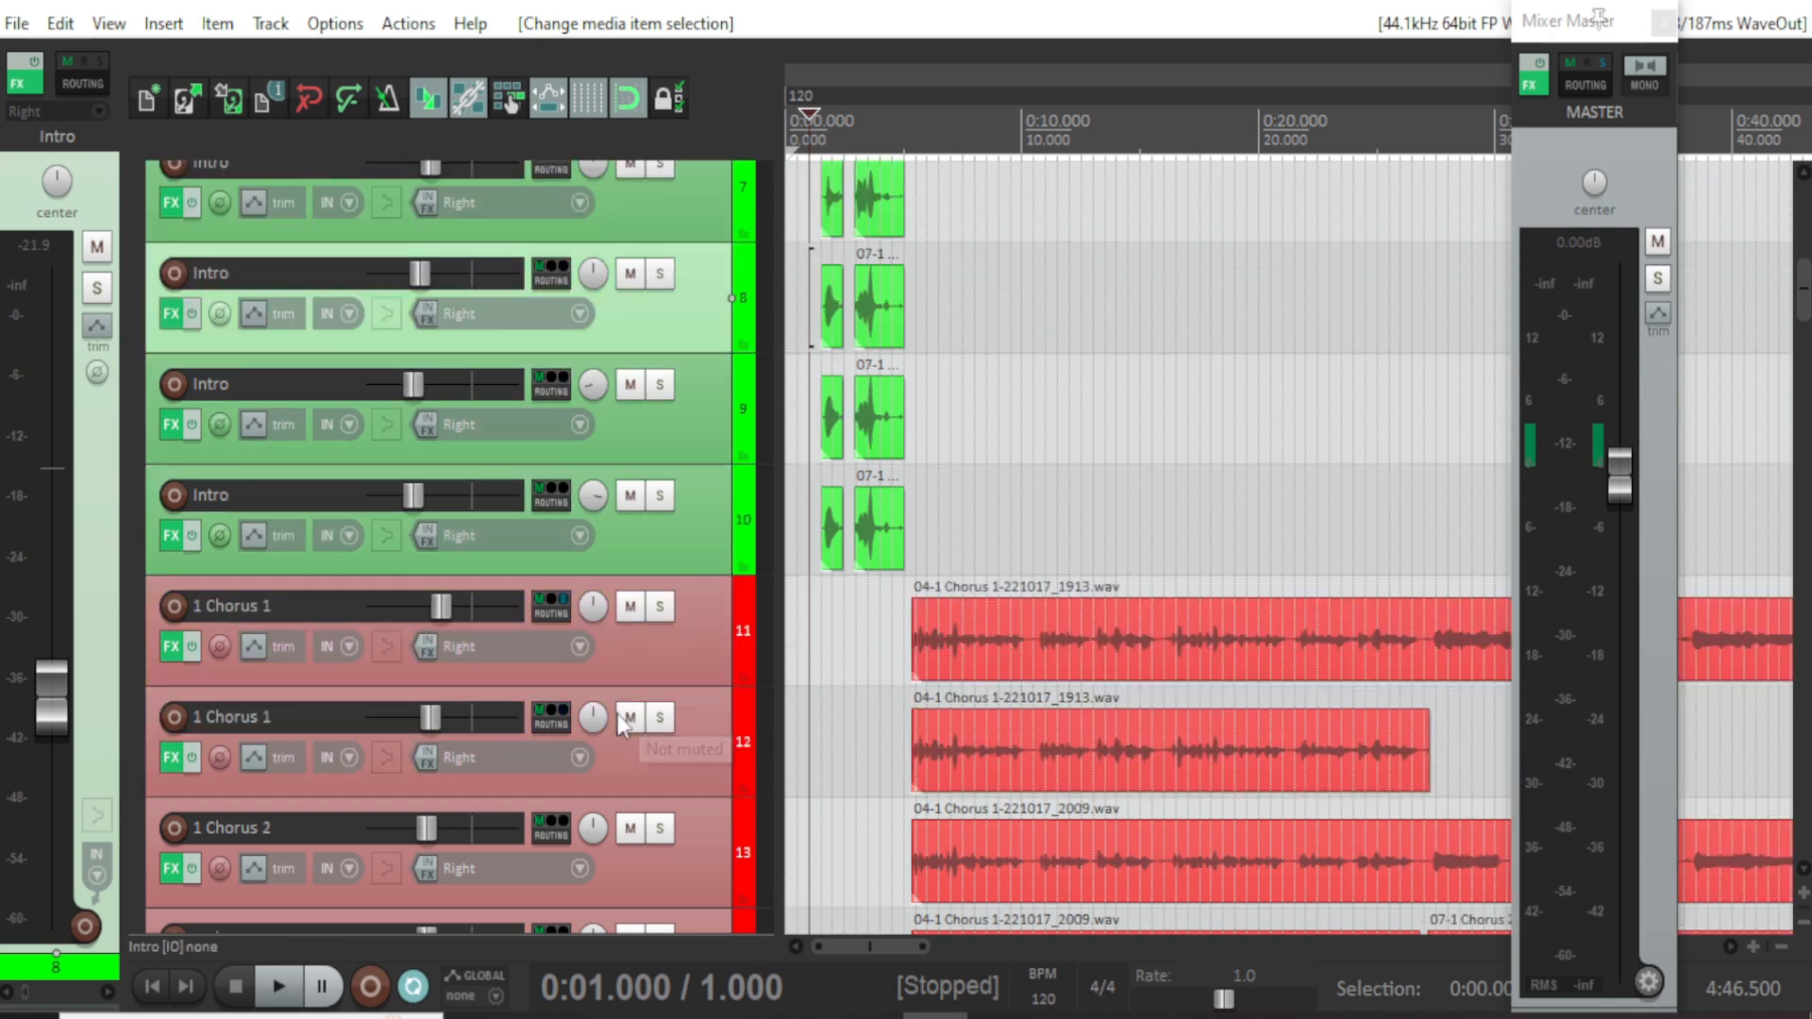
pyautogui.scroll(-15, 619, 674)
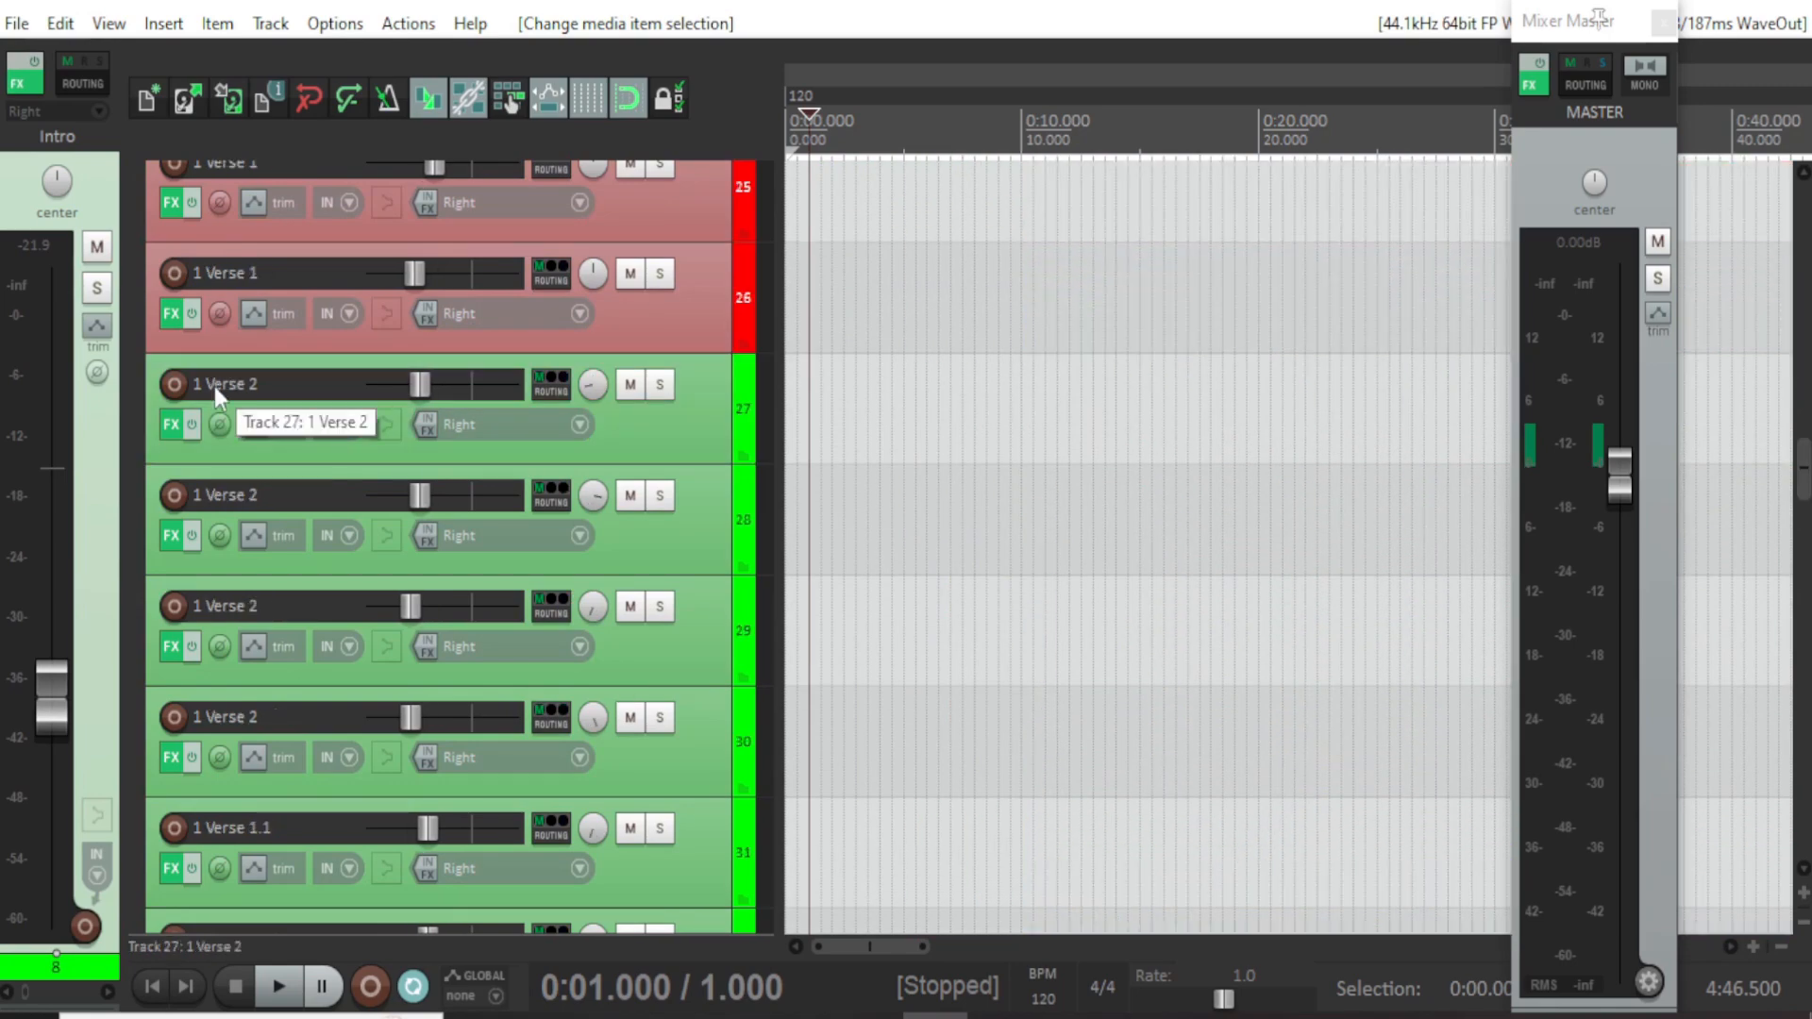
pyautogui.scroll(-13, 566, 631)
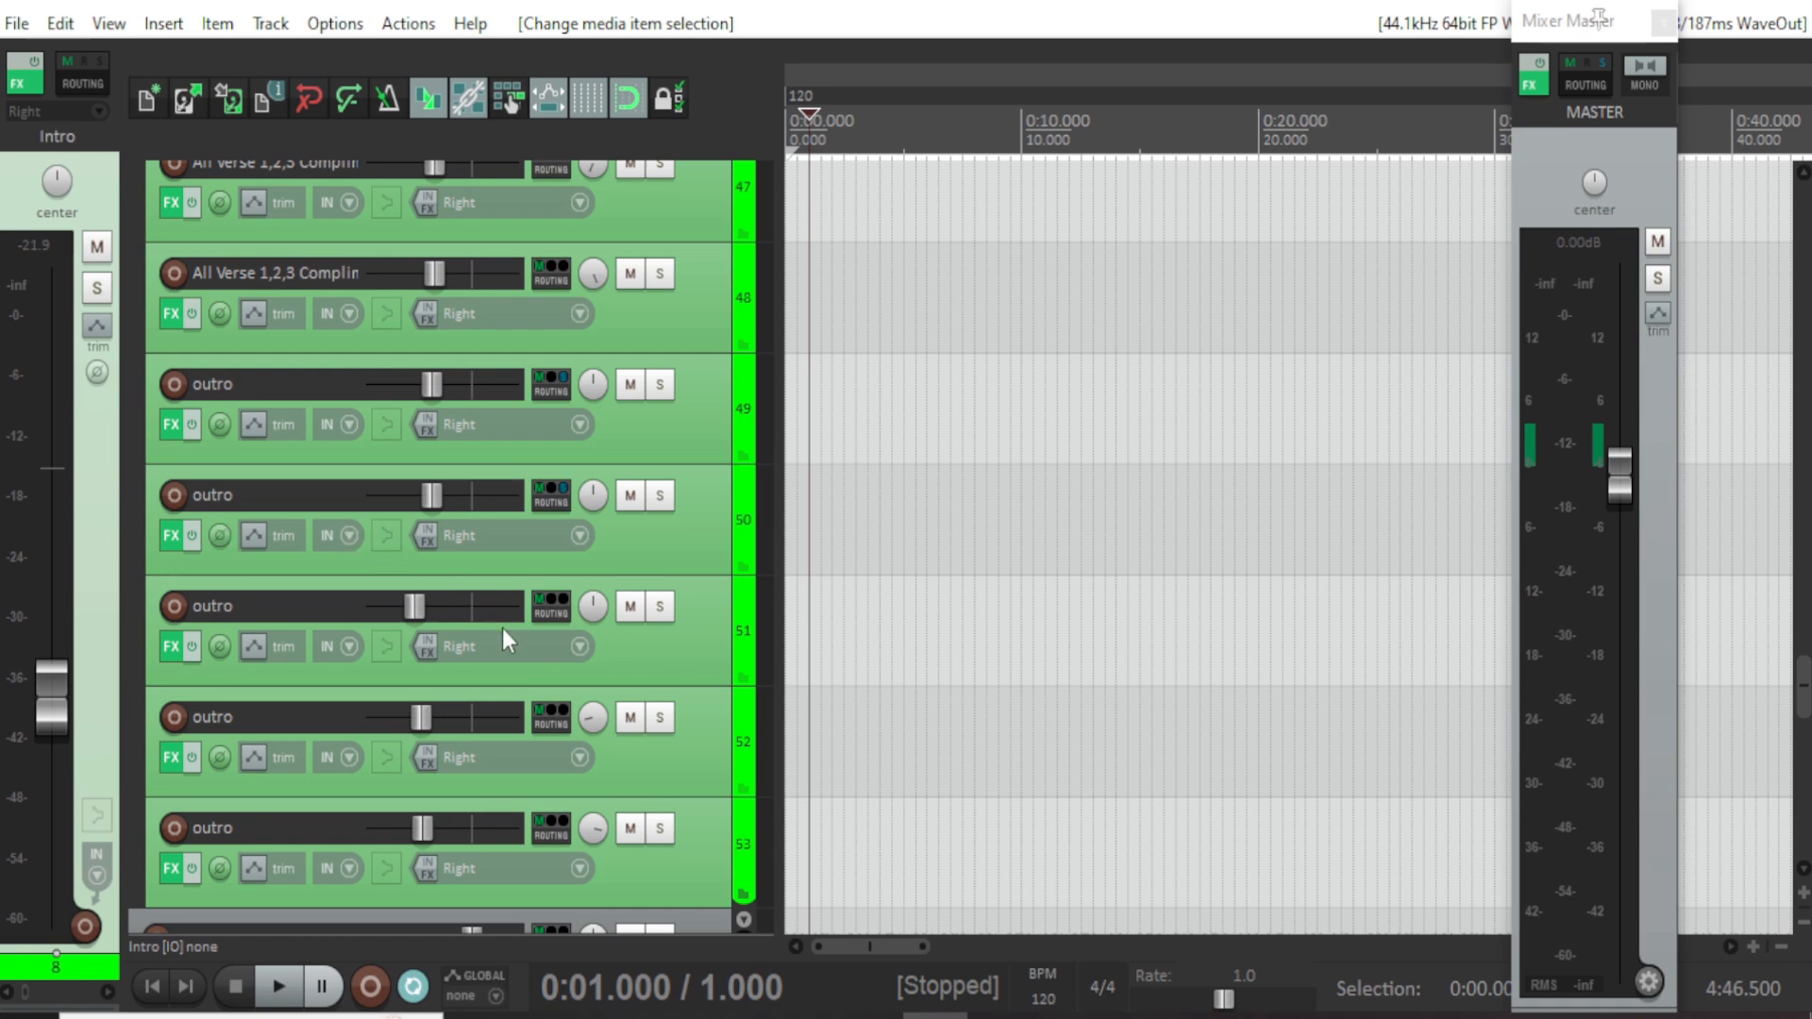
pyautogui.scroll(-5, 501, 631)
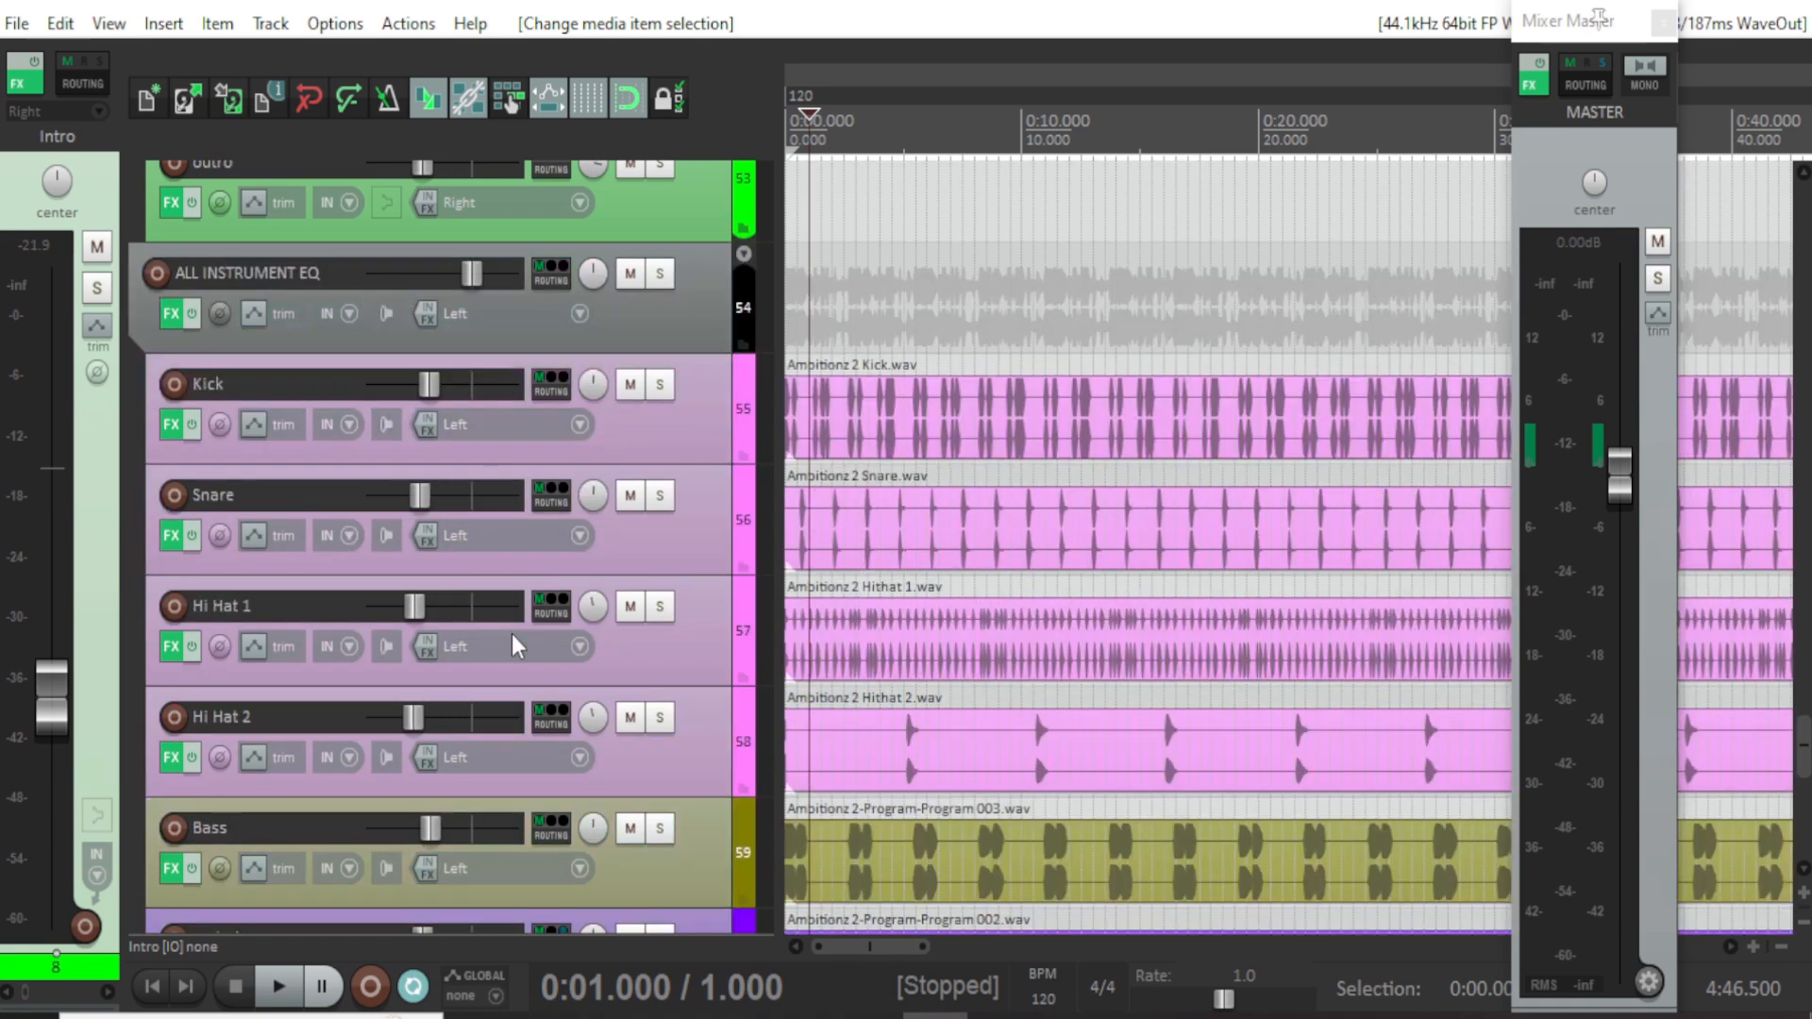
pyautogui.scroll(-1, 668, 517)
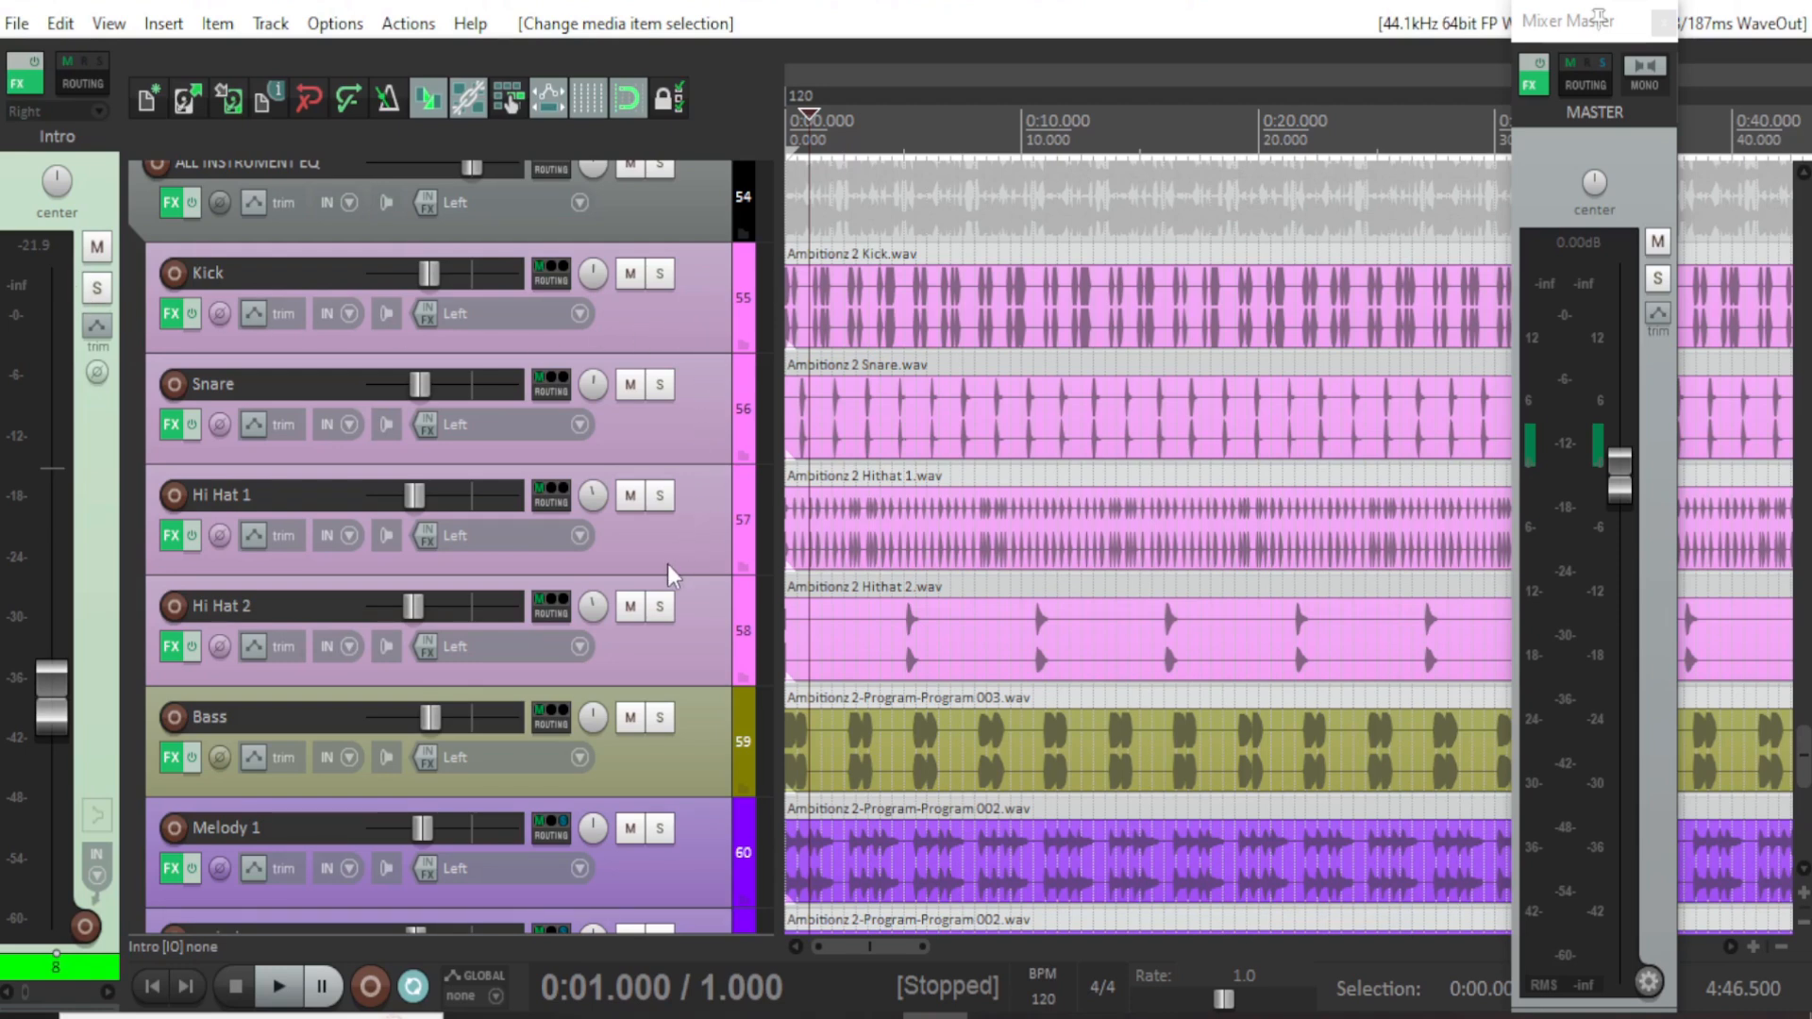
pyautogui.scroll(-6, 685, 776)
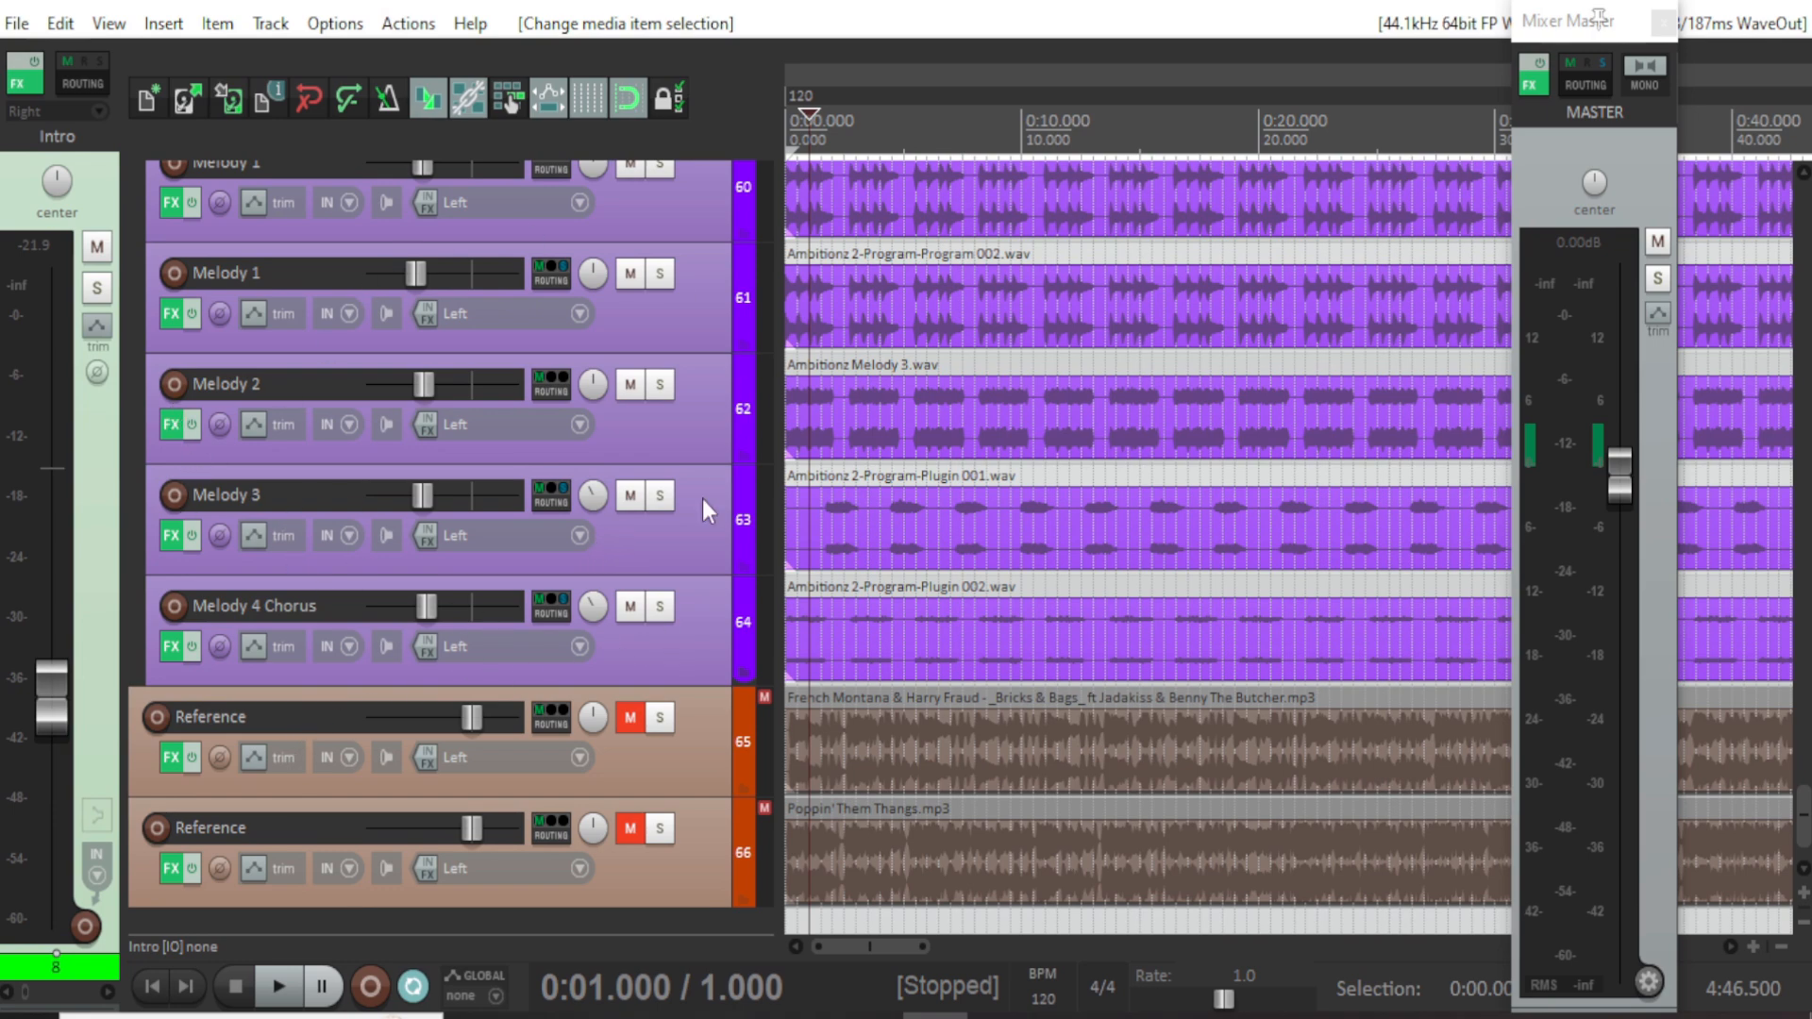
pyautogui.scroll(15, 703, 498)
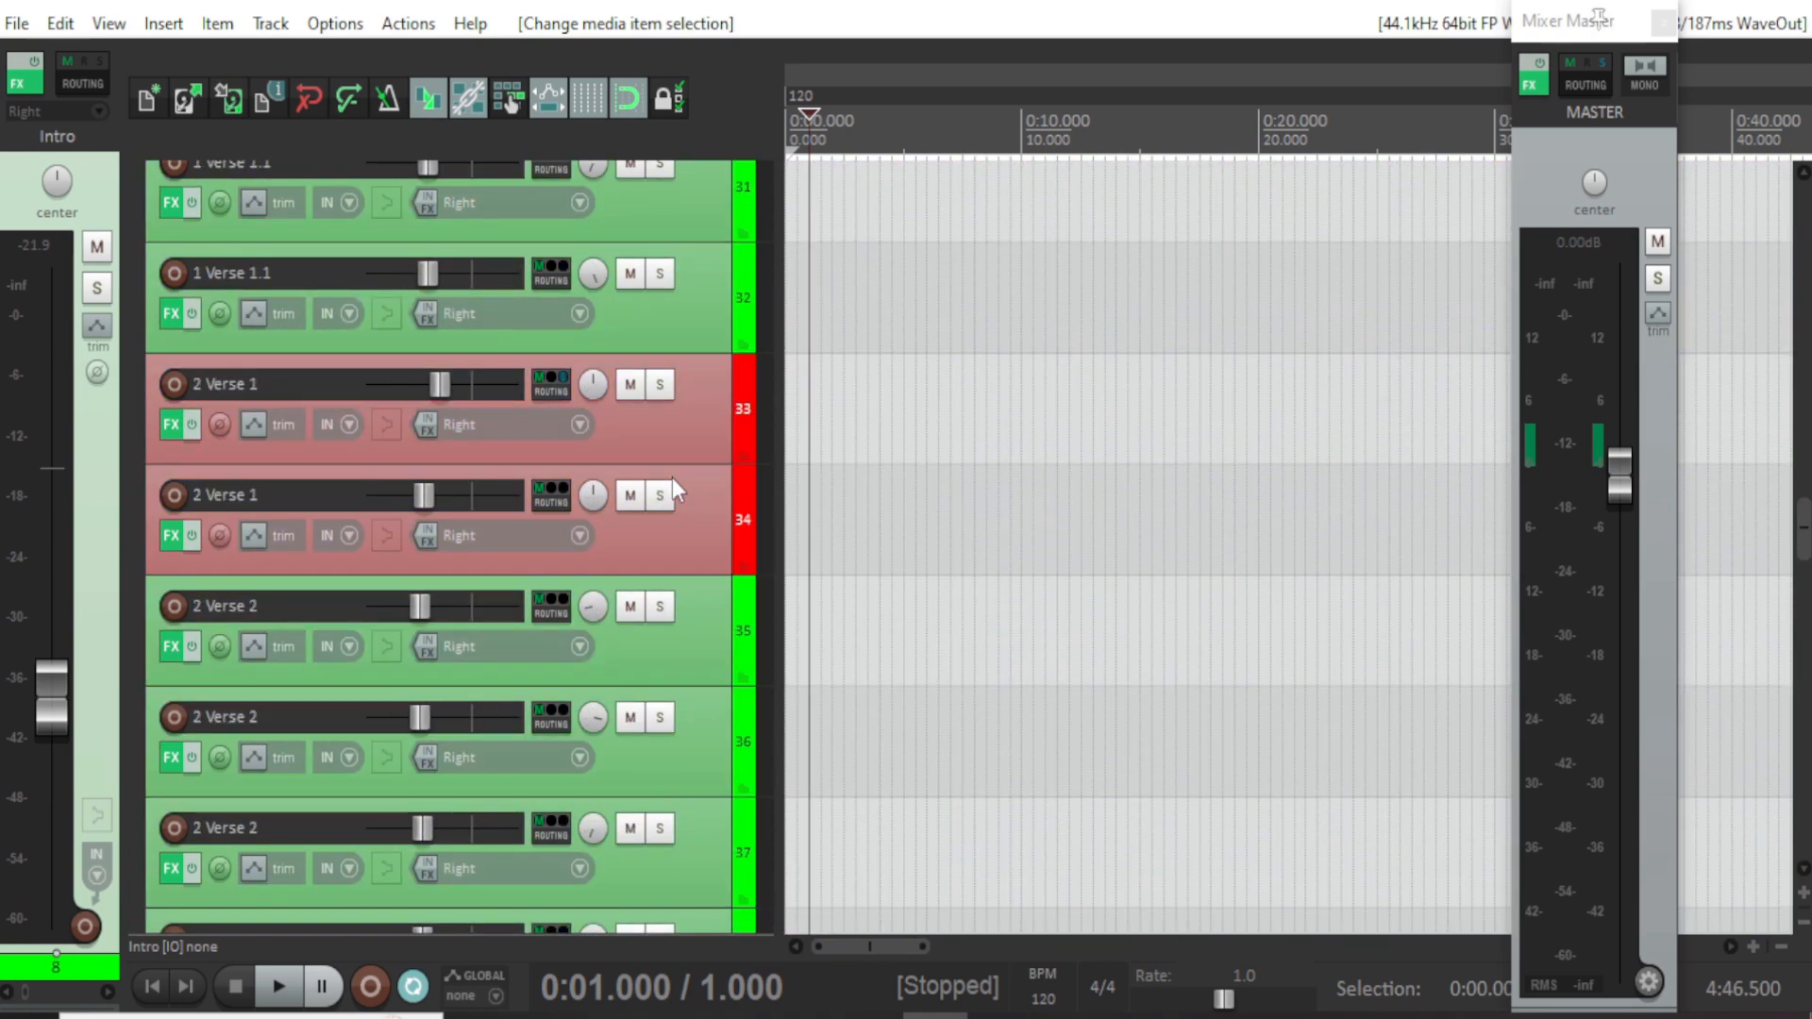
pyautogui.scroll(11, 673, 489)
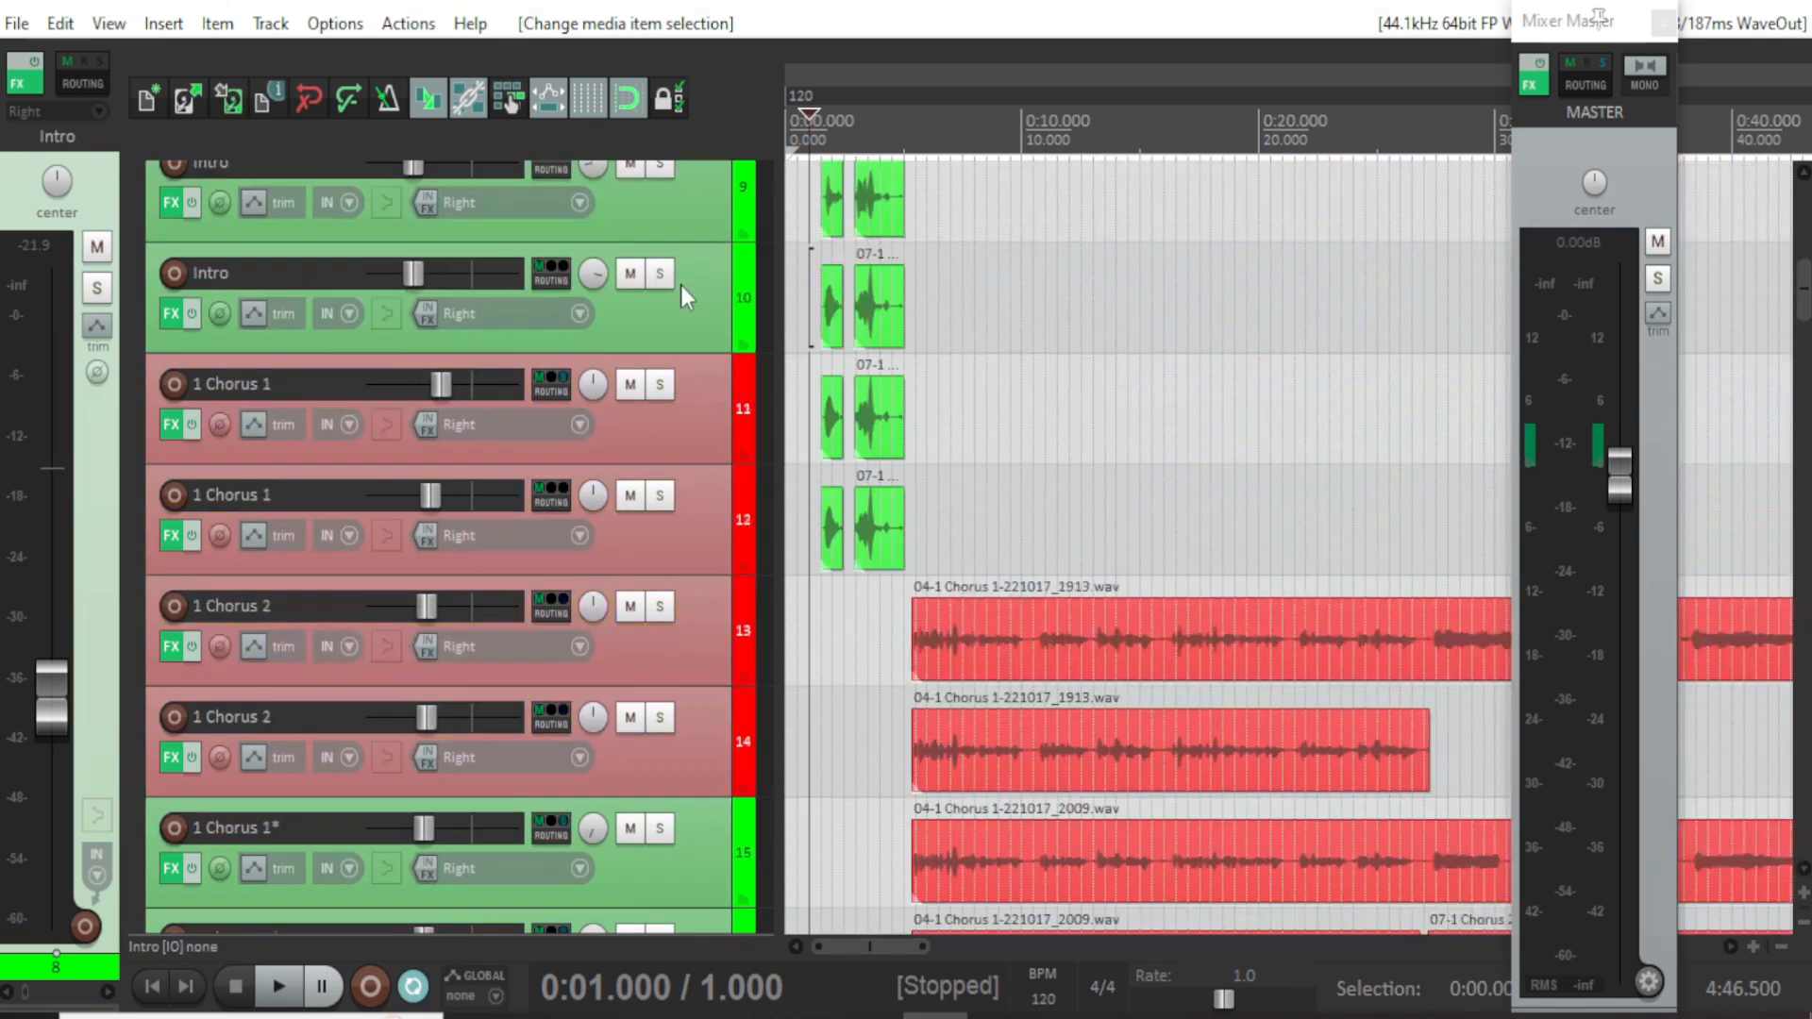
pyautogui.scroll(3, 681, 286)
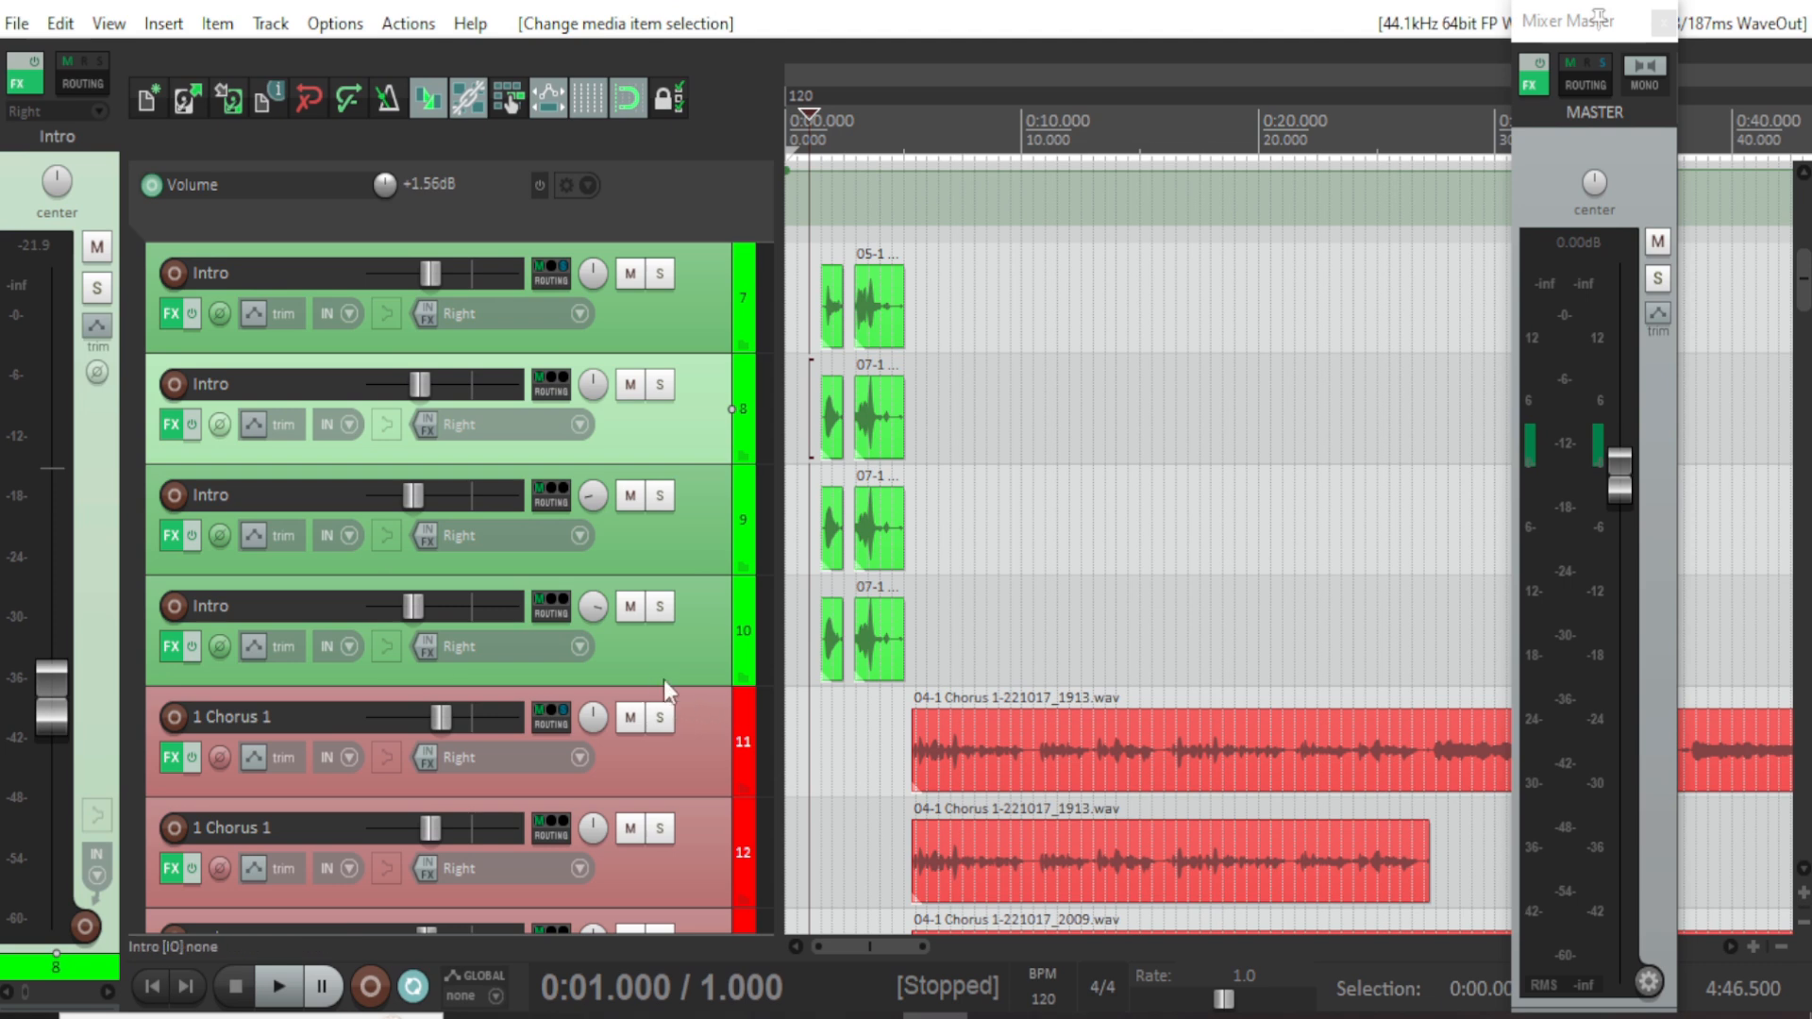
# Examine how the verse and outro vocals and the instrument tracks are arranged around the ALL INSTRUMENT EQ folder.
pyautogui.scroll(-10, 672, 681)
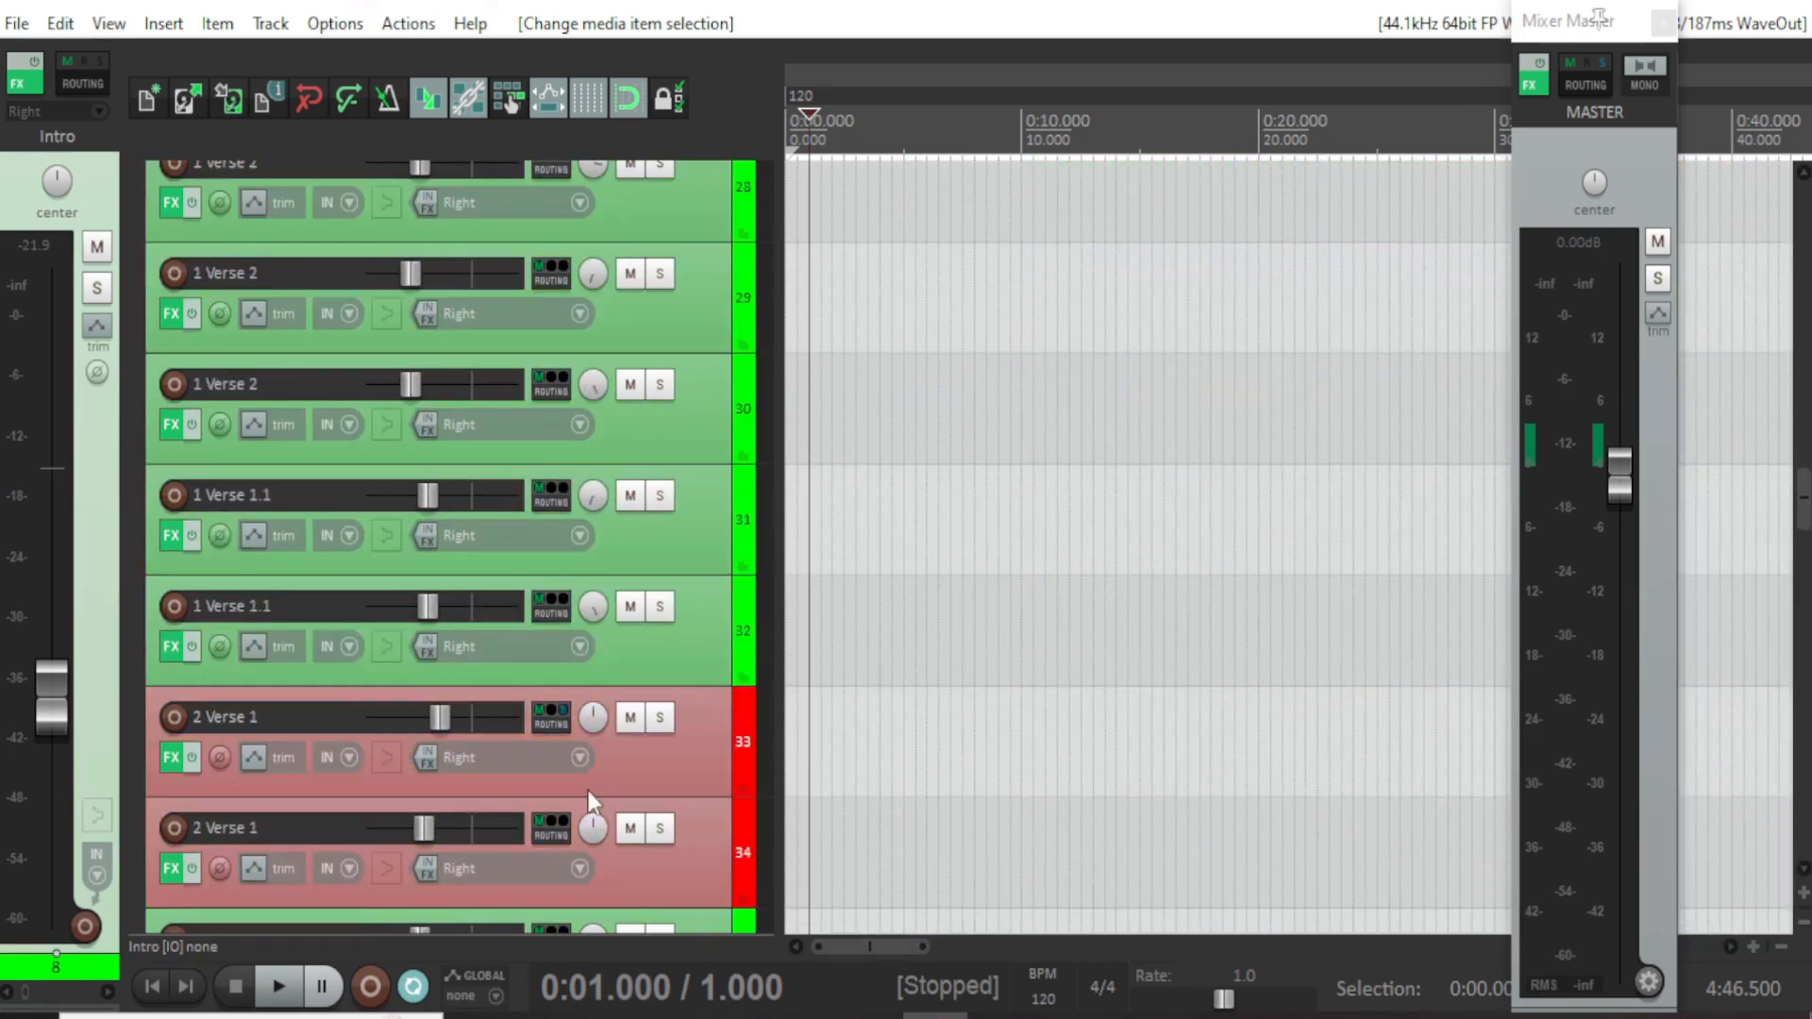
pyautogui.scroll(-7, 594, 789)
pyautogui.scroll(-10, 612, 787)
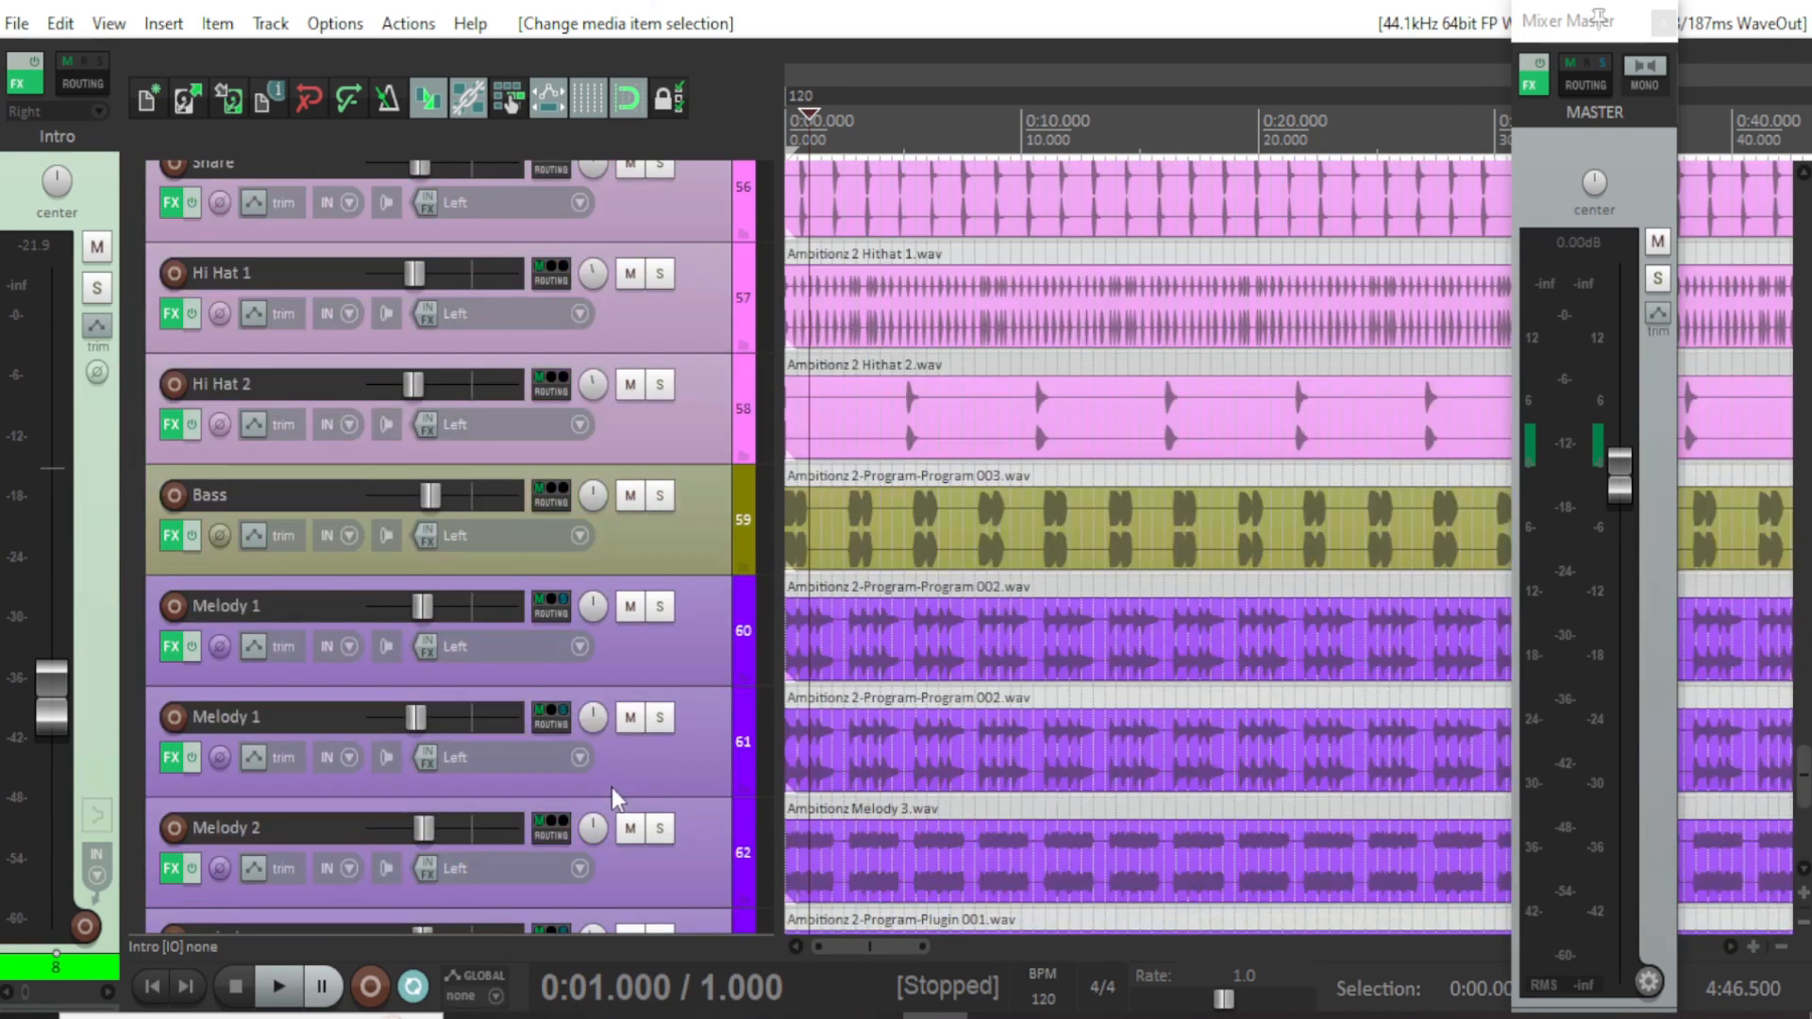
pyautogui.scroll(2, 623, 745)
pyautogui.scroll(9, 635, 710)
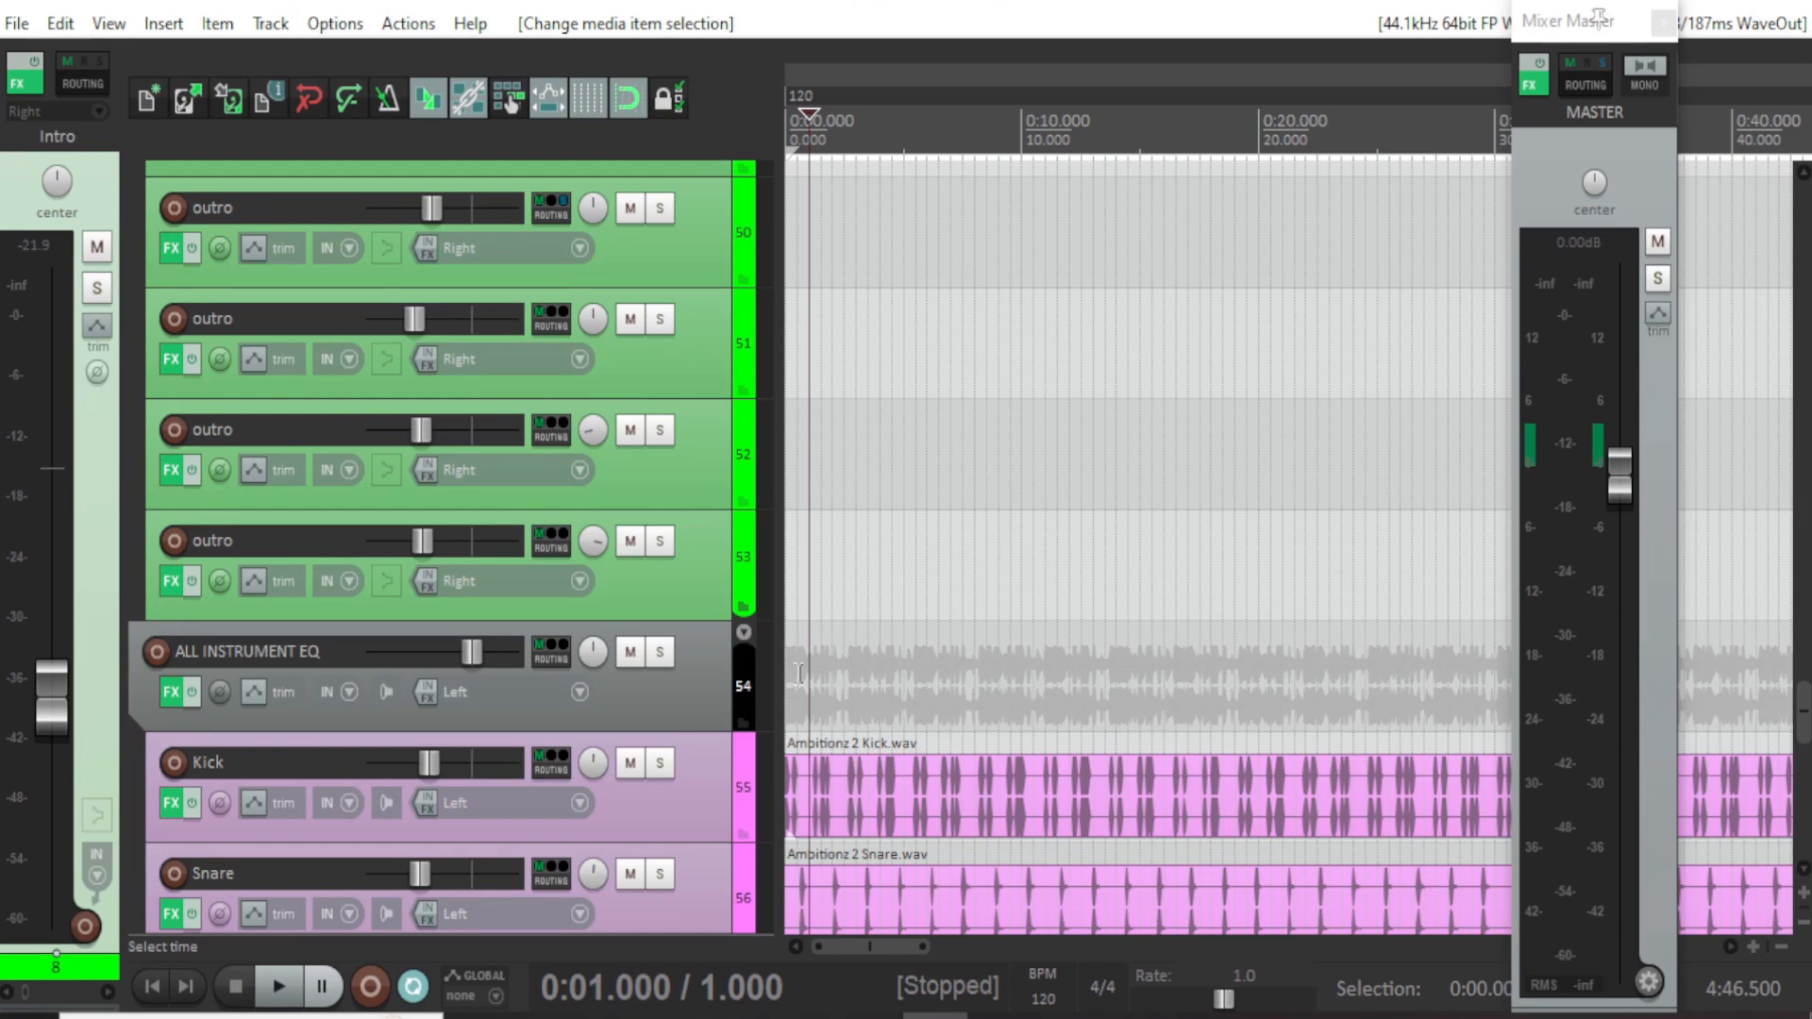
pyautogui.scroll(2, 876, 797)
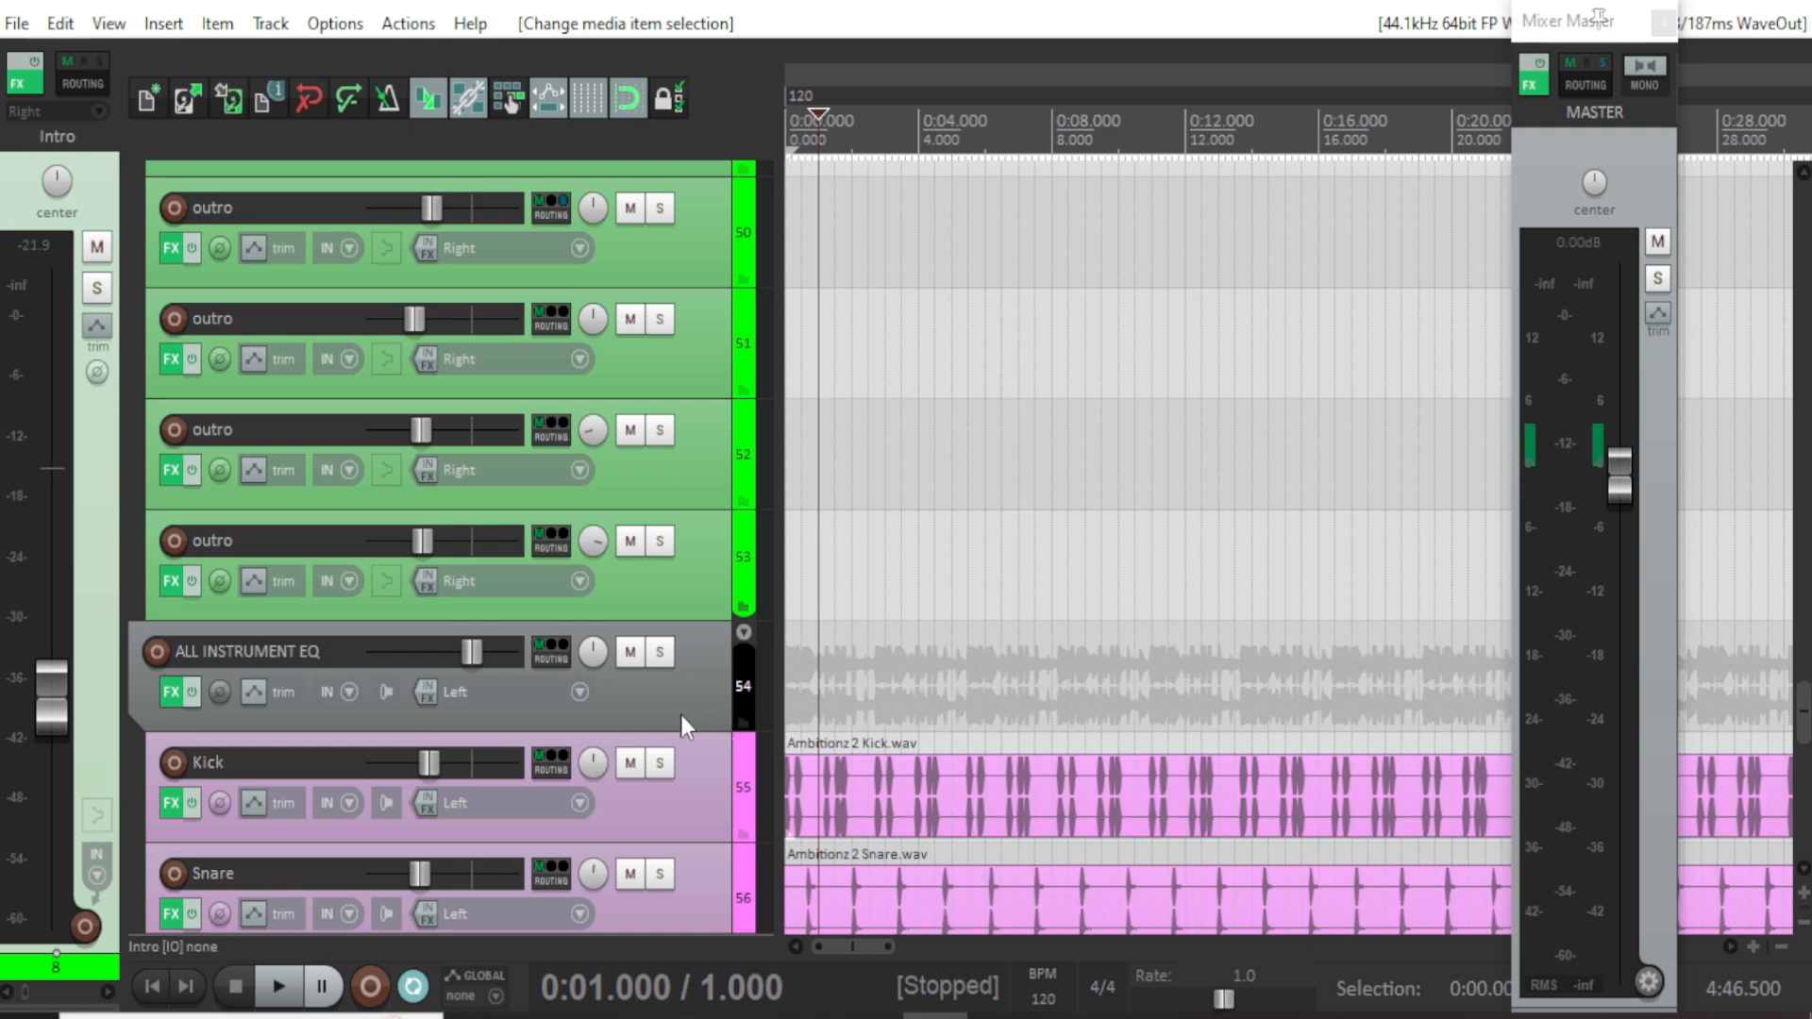
pyautogui.scroll(3, 681, 715)
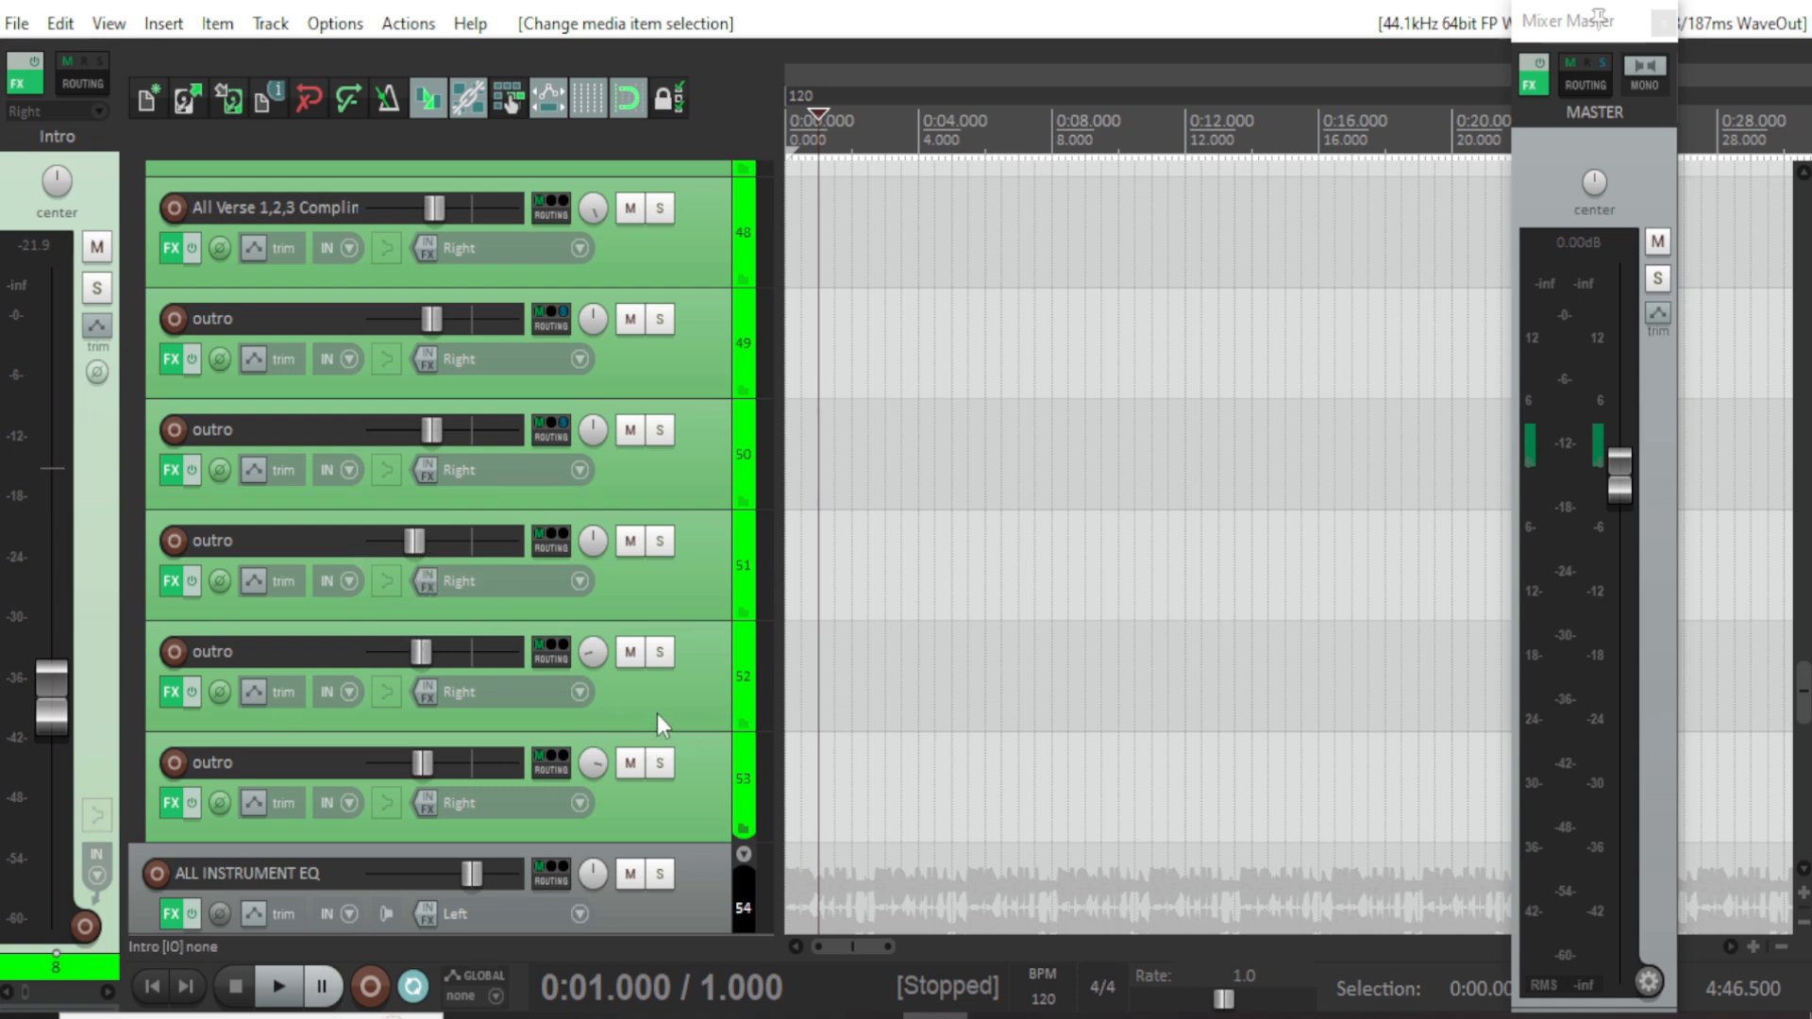
pyautogui.scroll(10, 657, 714)
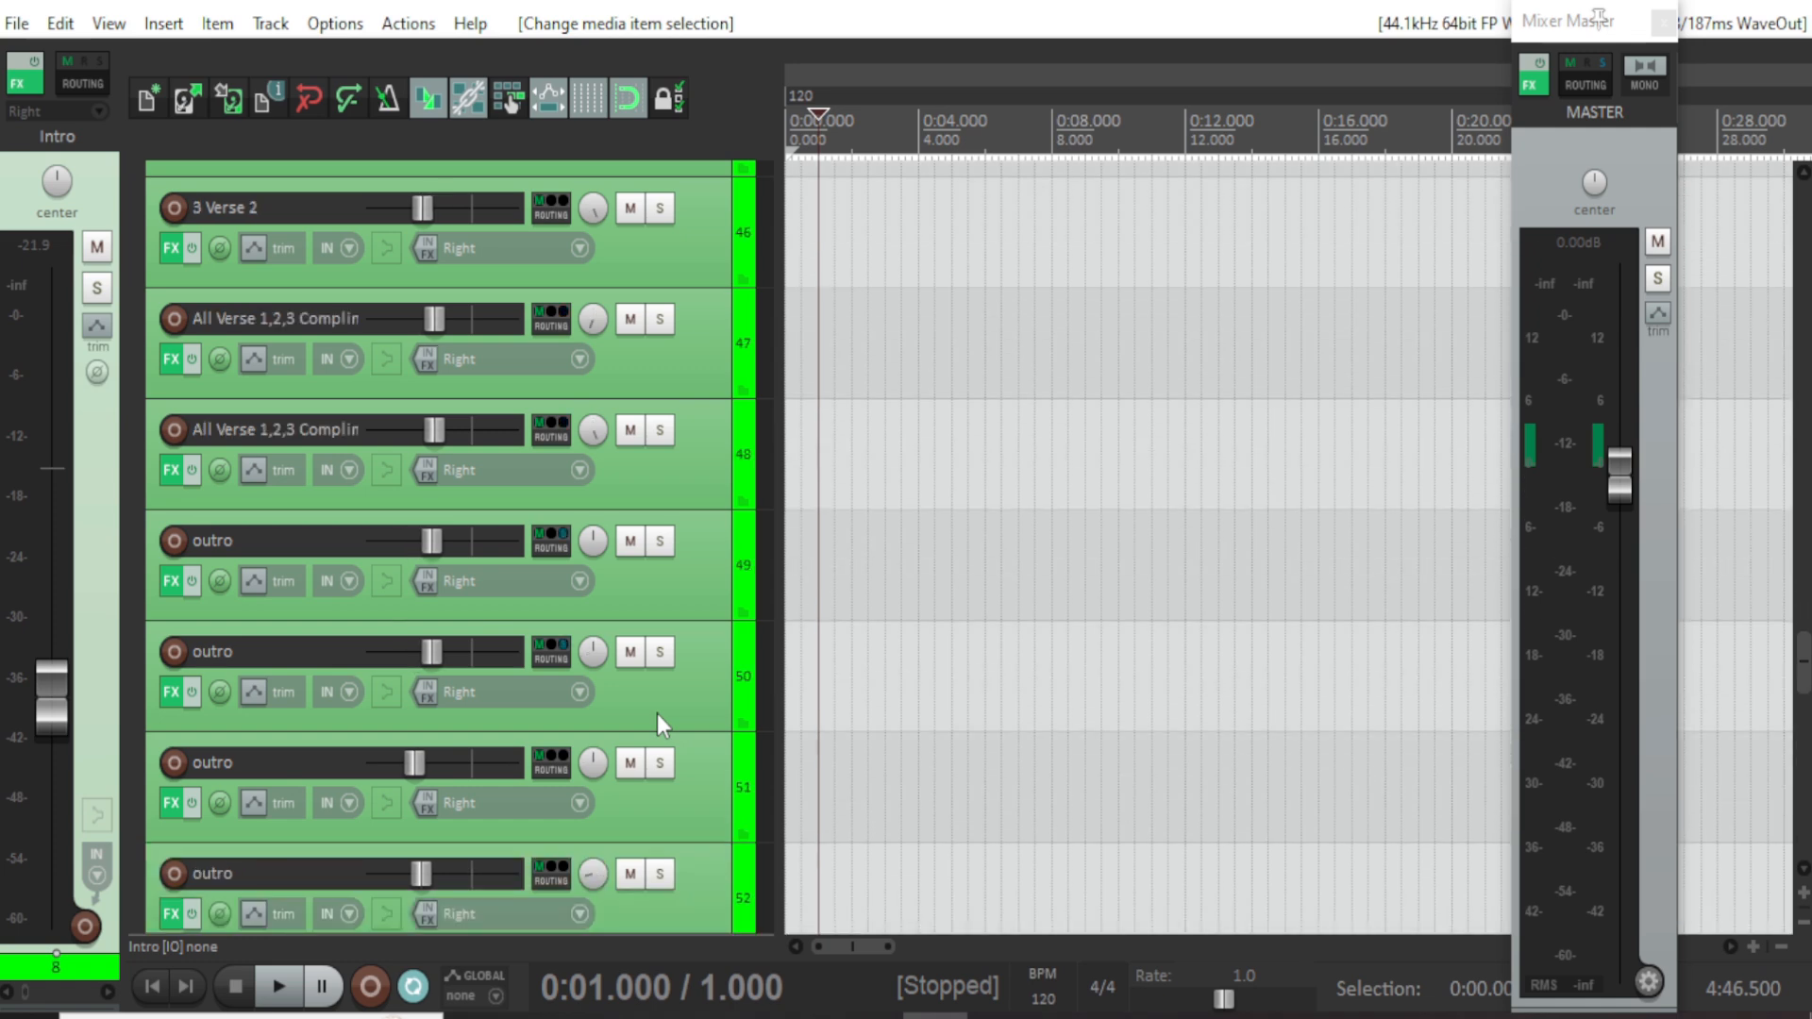
# Return from the outro vocals to the Intro tracks and place the edit cursor at 0:01.500, where their first items start.
pyautogui.scroll(10, 657, 713)
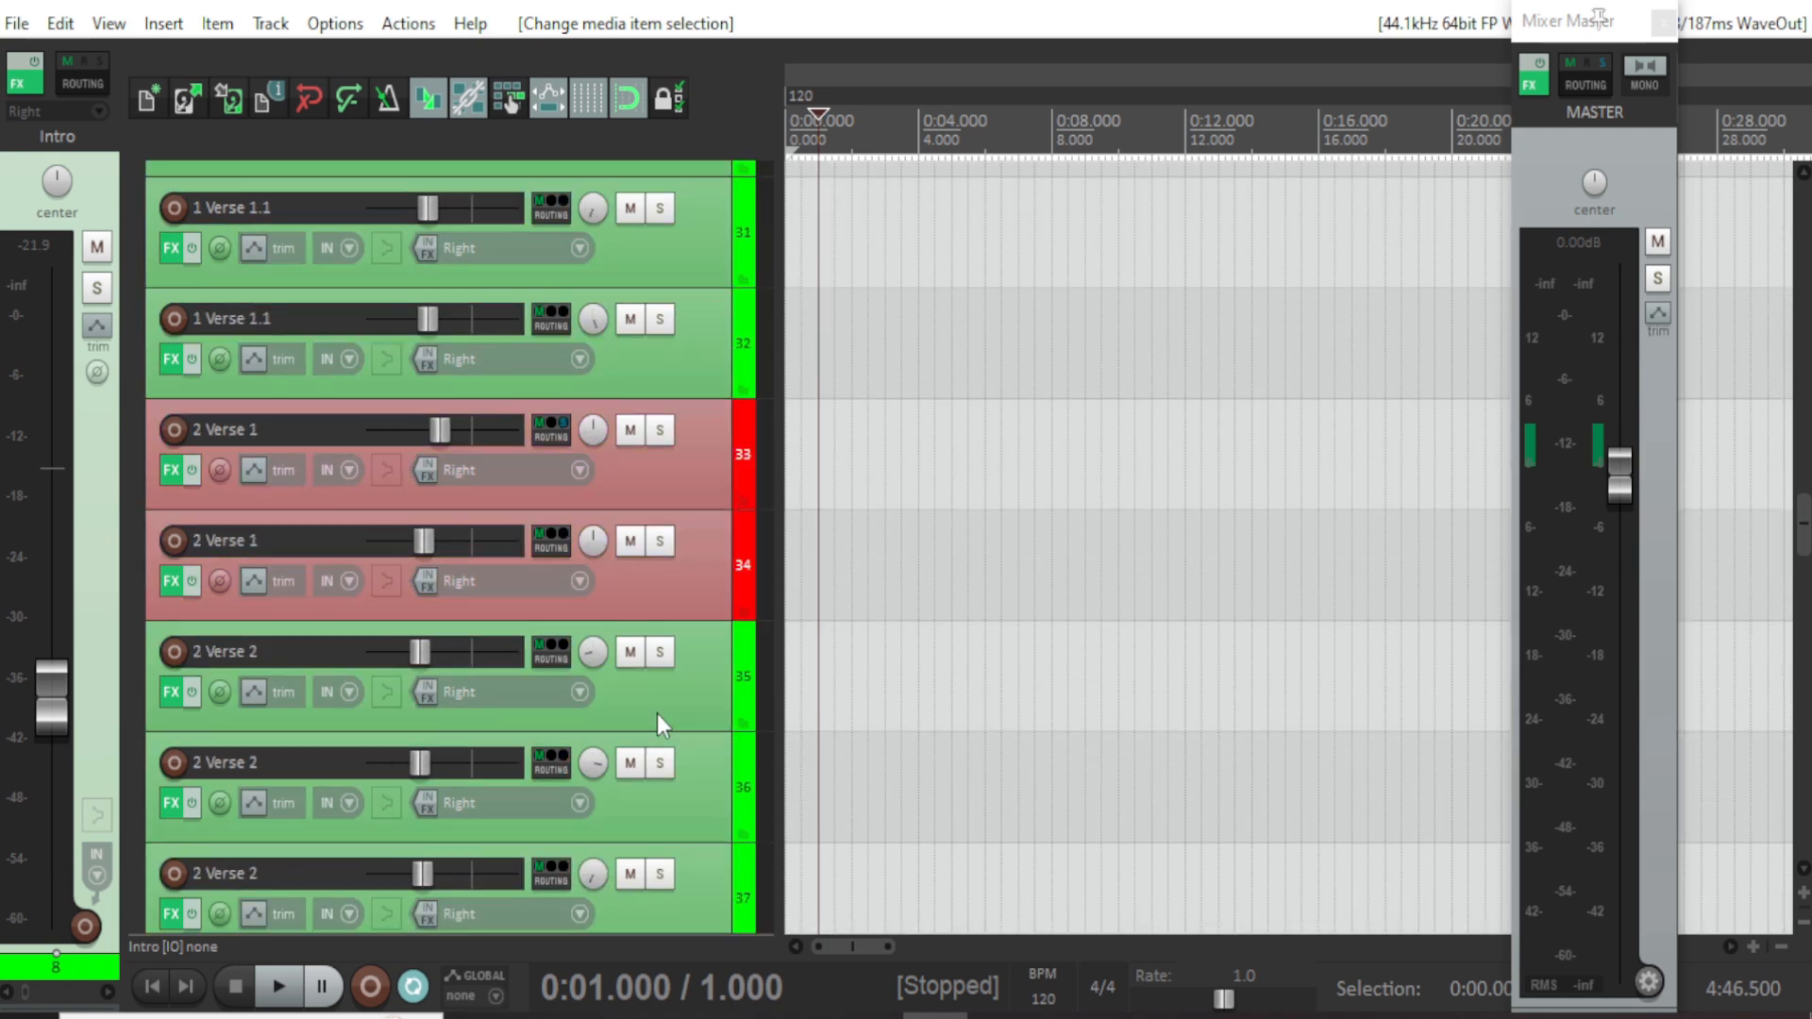
pyautogui.scroll(4, 631, 651)
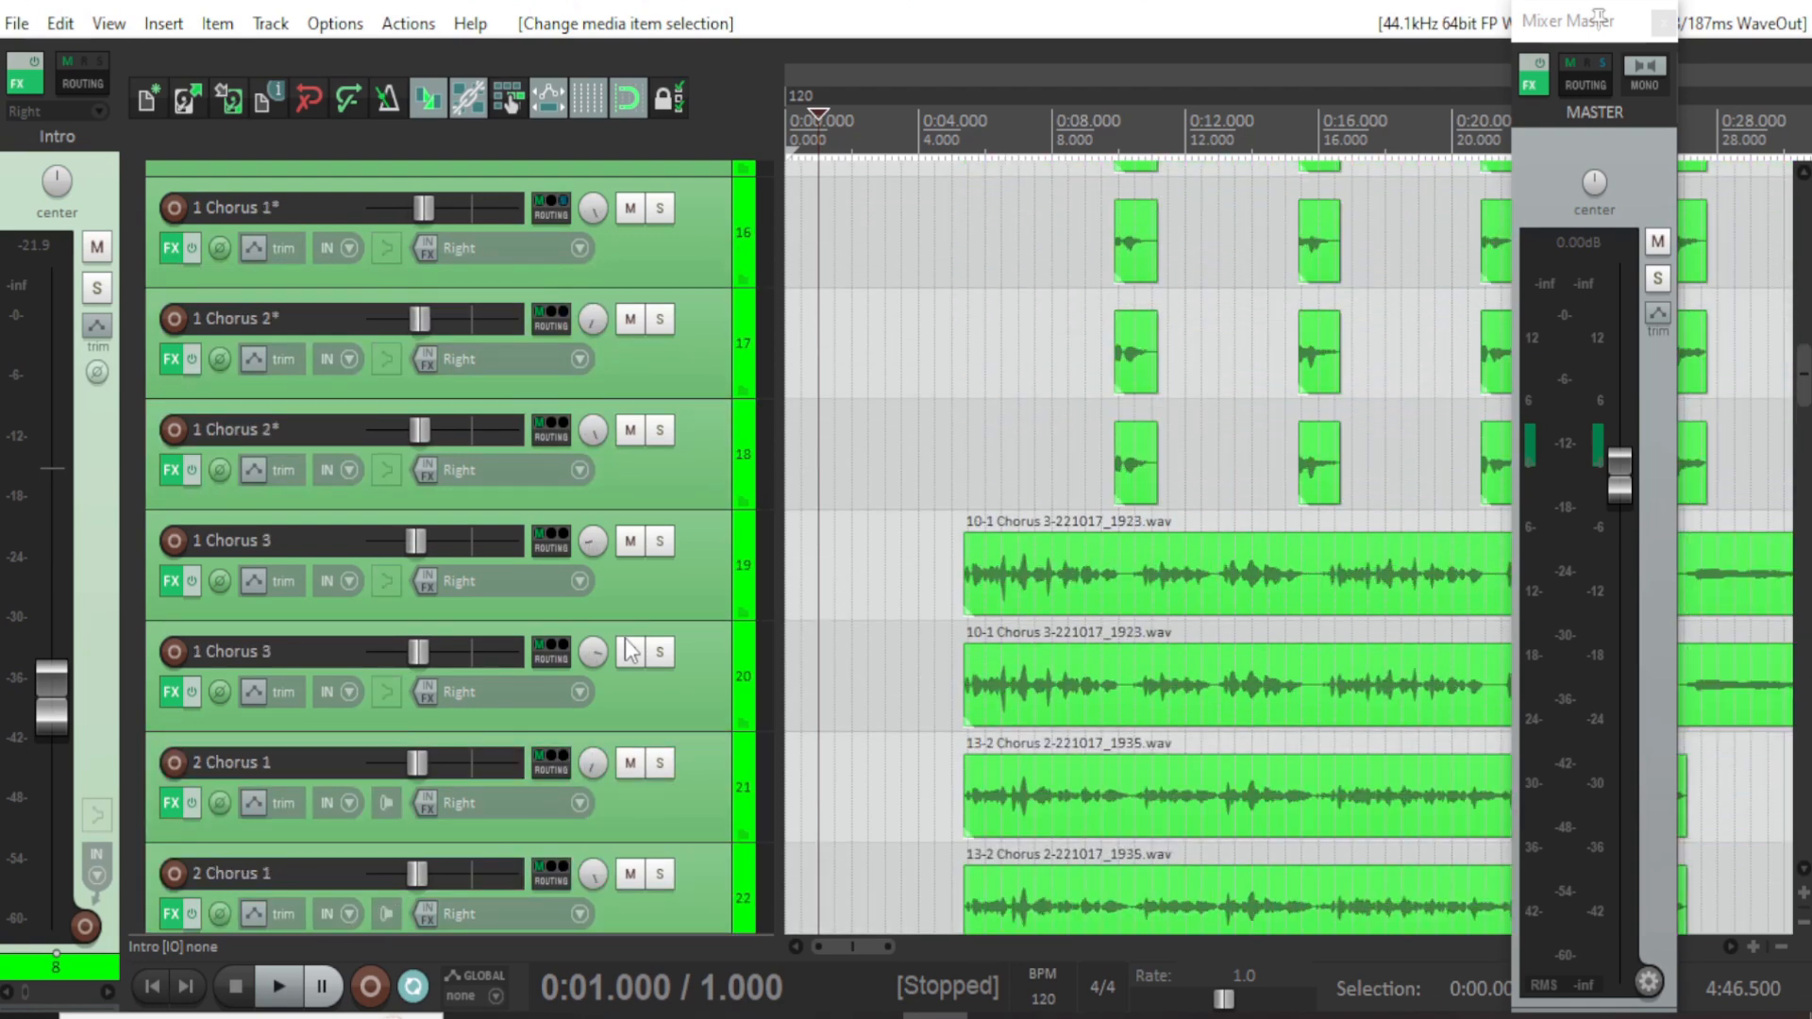
pyautogui.scroll(6, 631, 651)
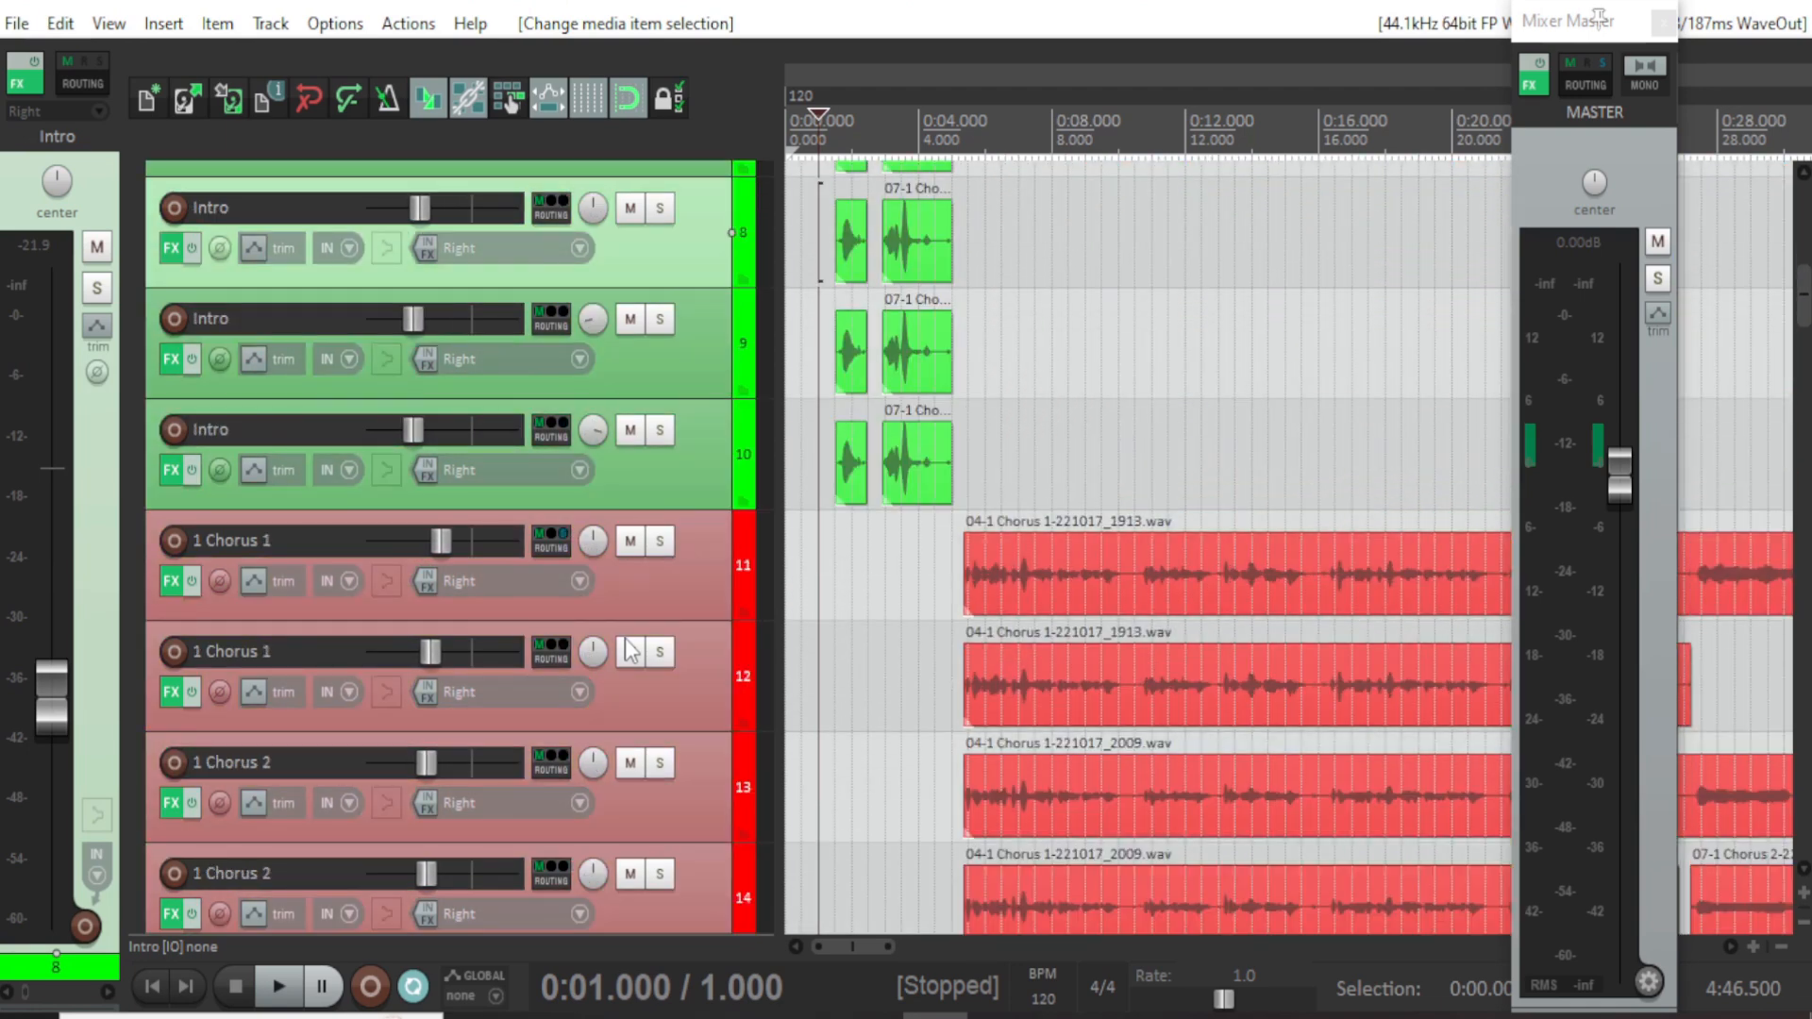
pyautogui.scroll(-8, 854, 674)
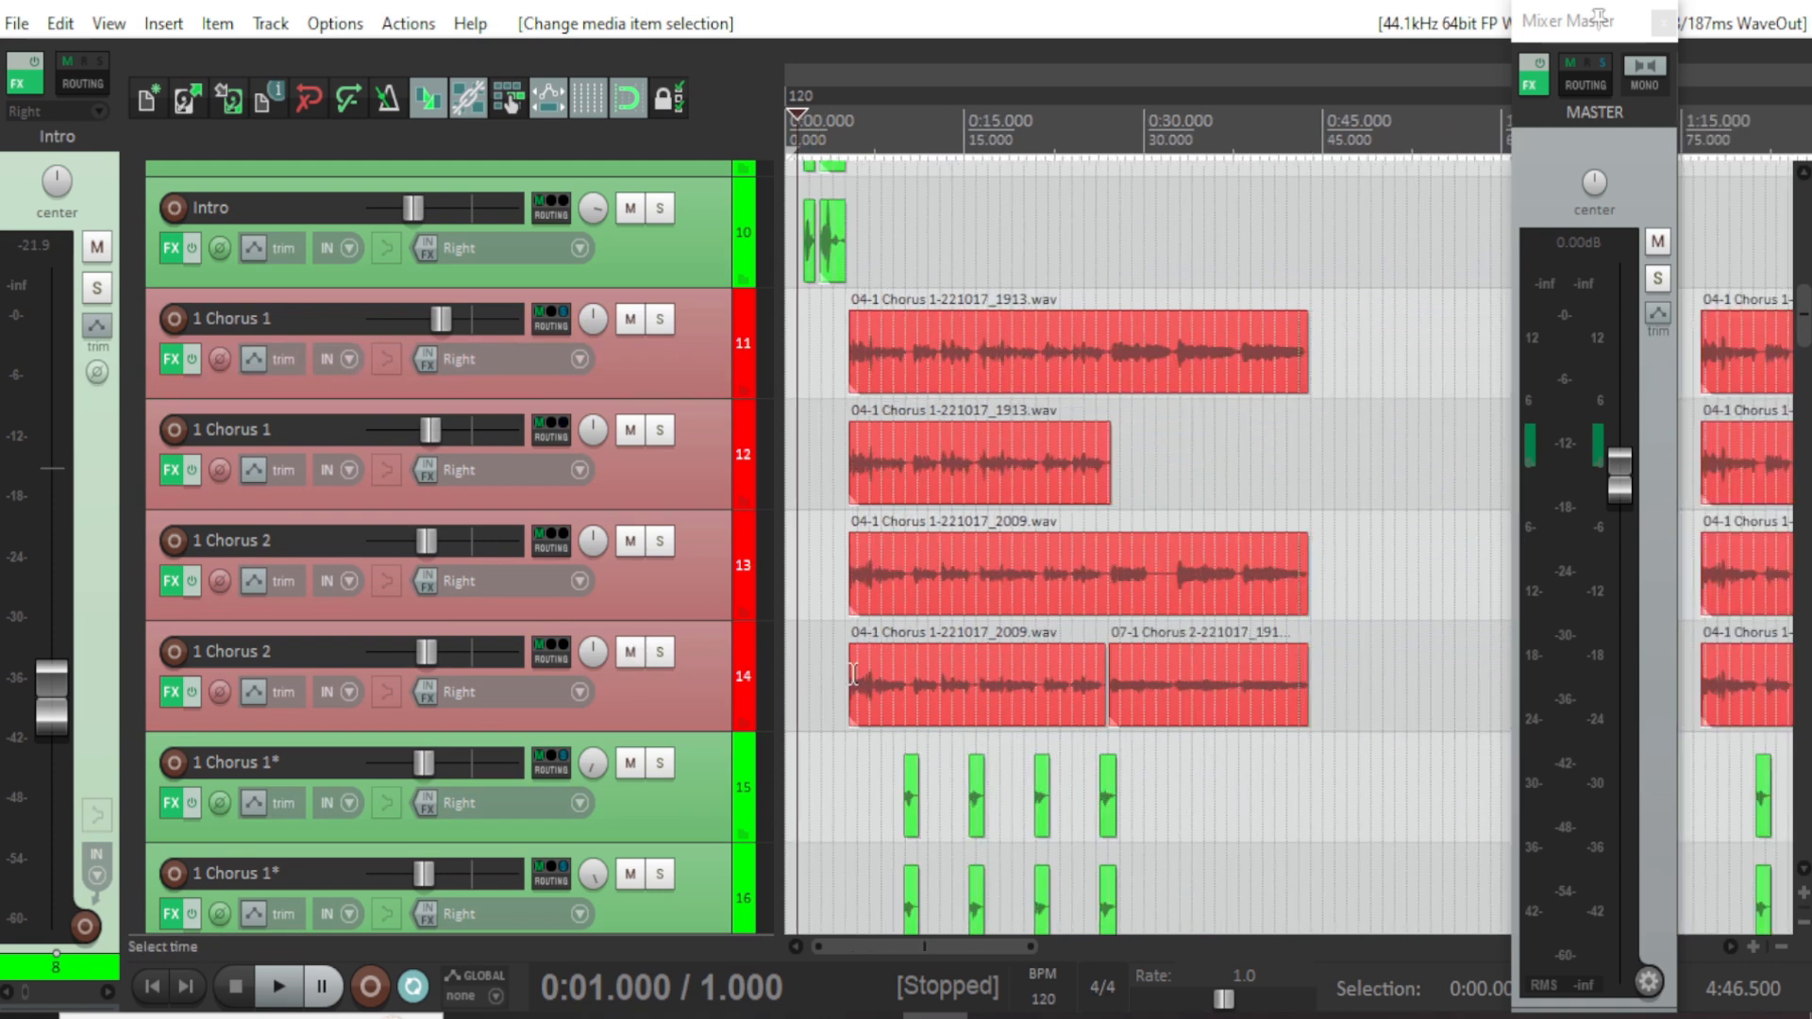
pyautogui.scroll(6, 788, 505)
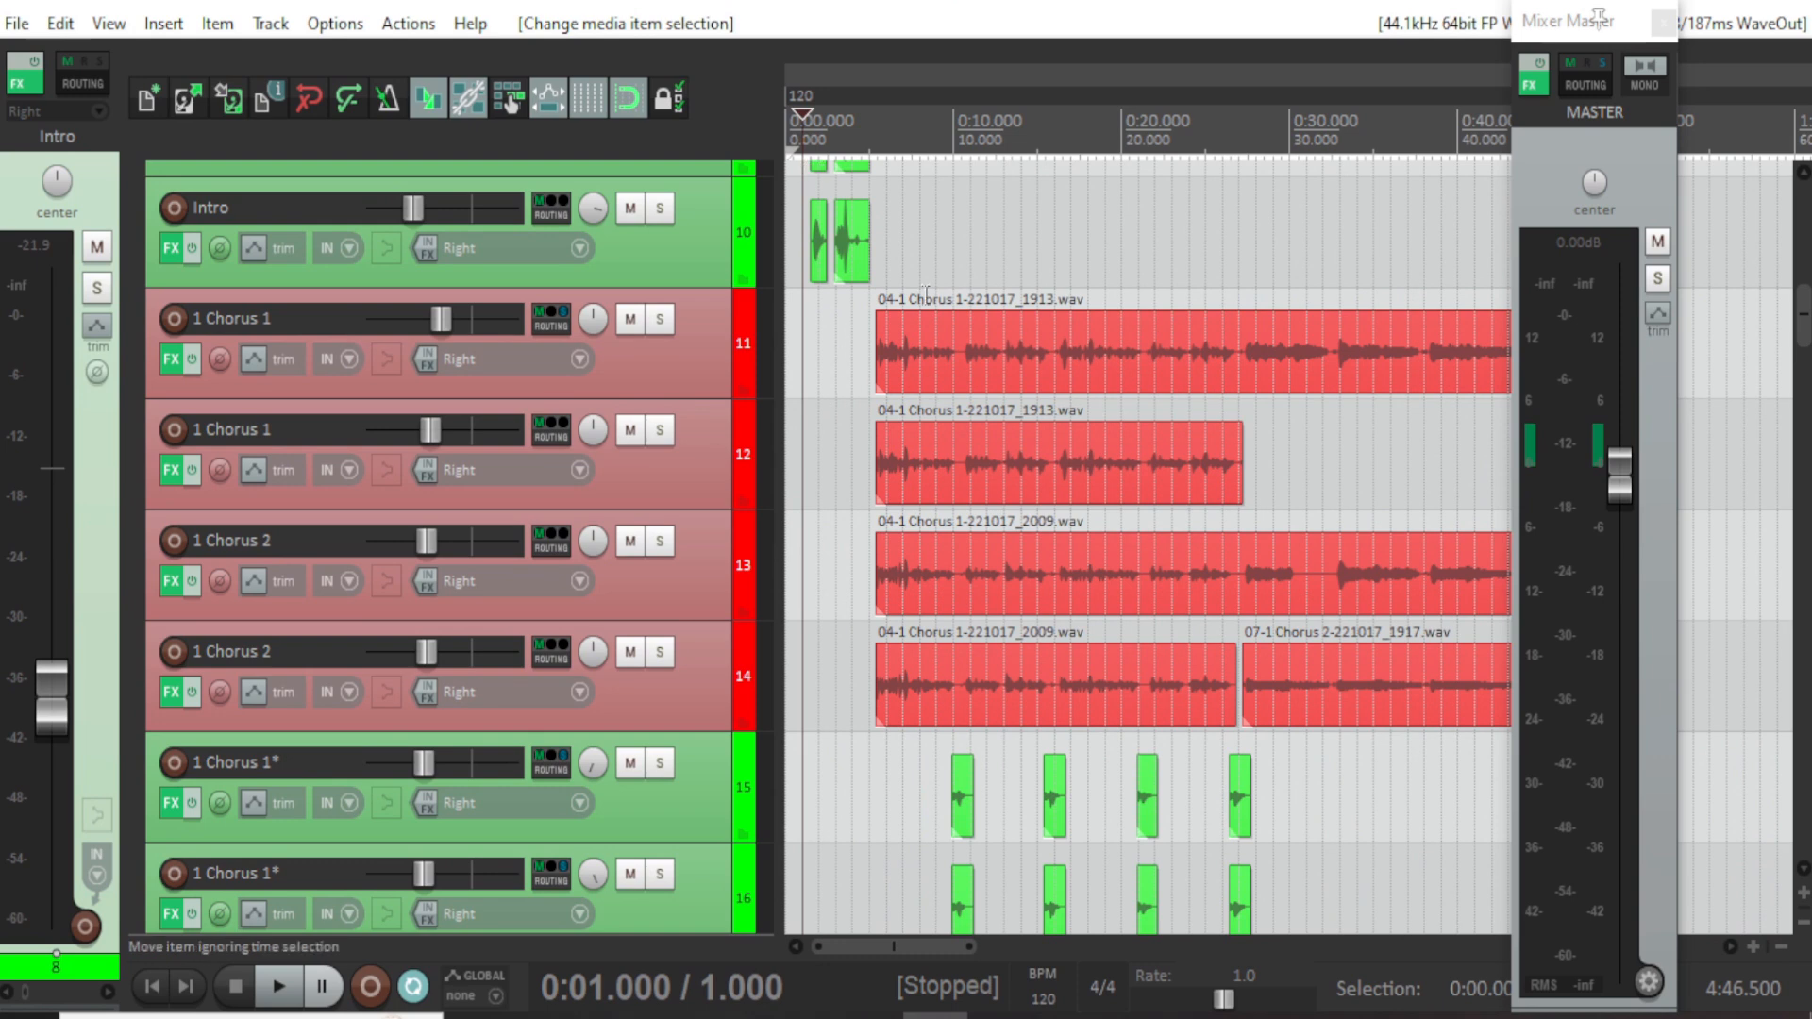
pyautogui.scroll(3, 827, 296)
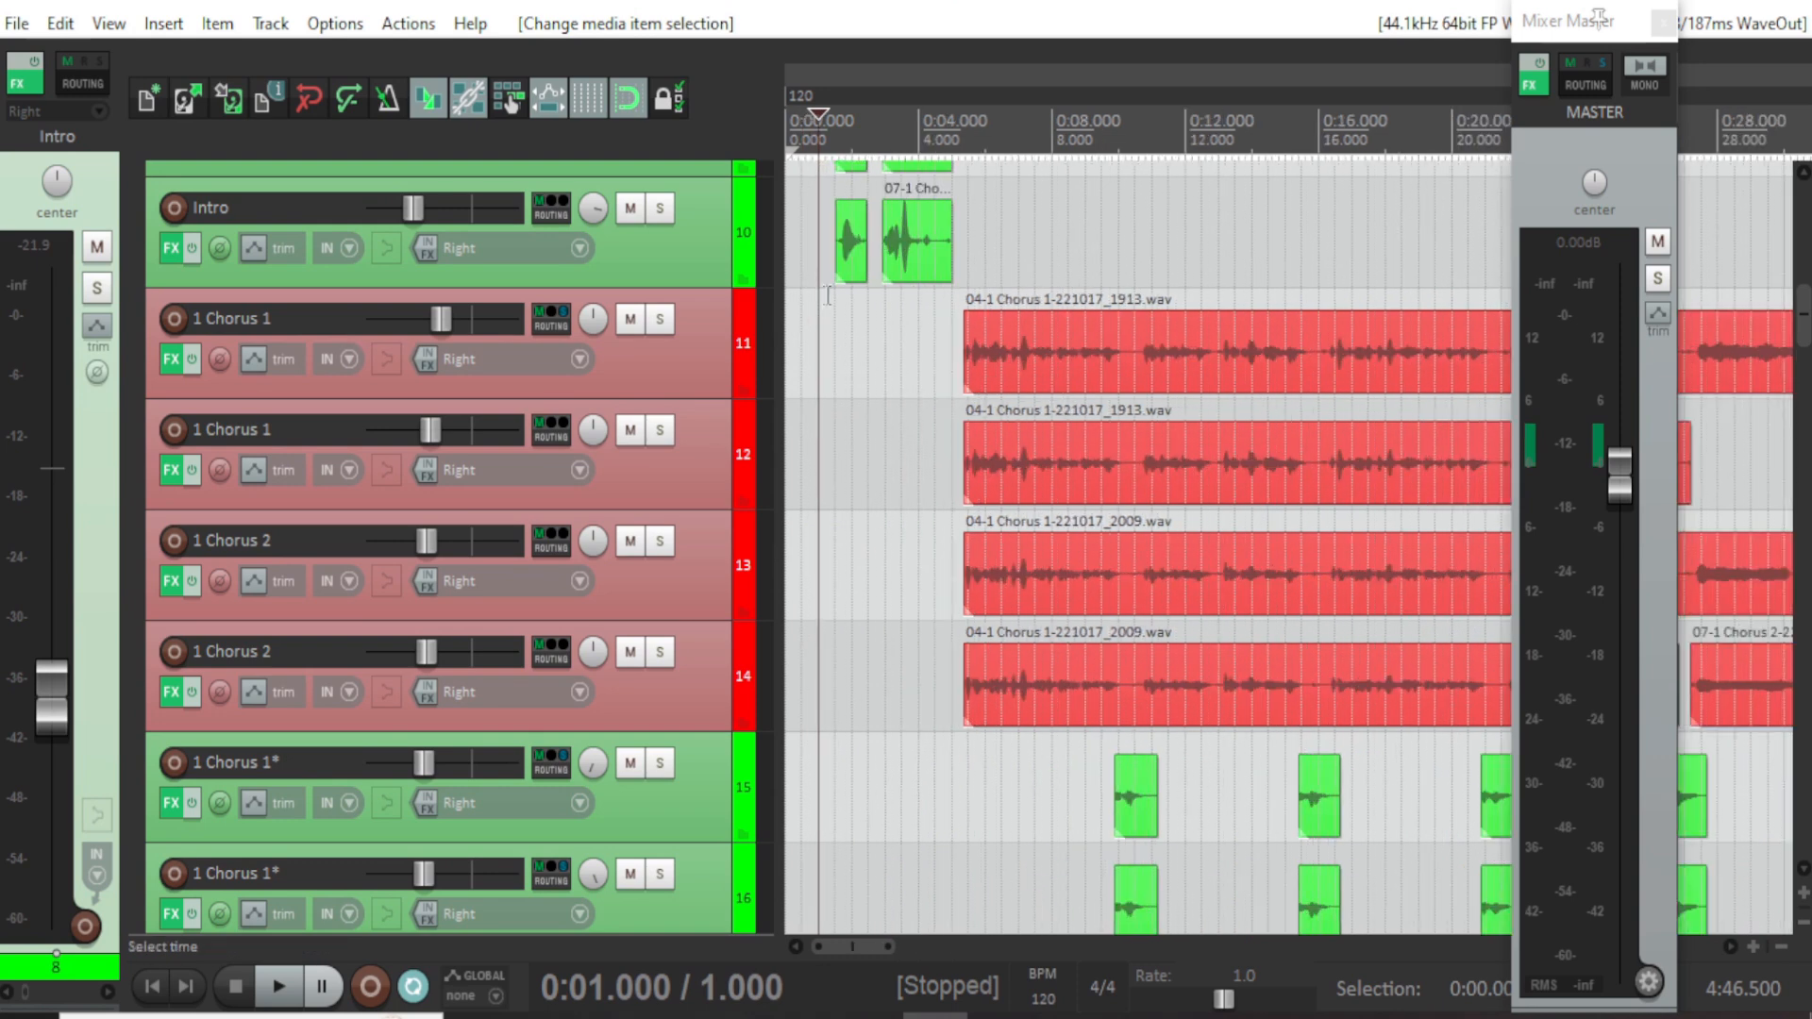
pyautogui.click(839, 142)
pyautogui.scroll(4, 835, 406)
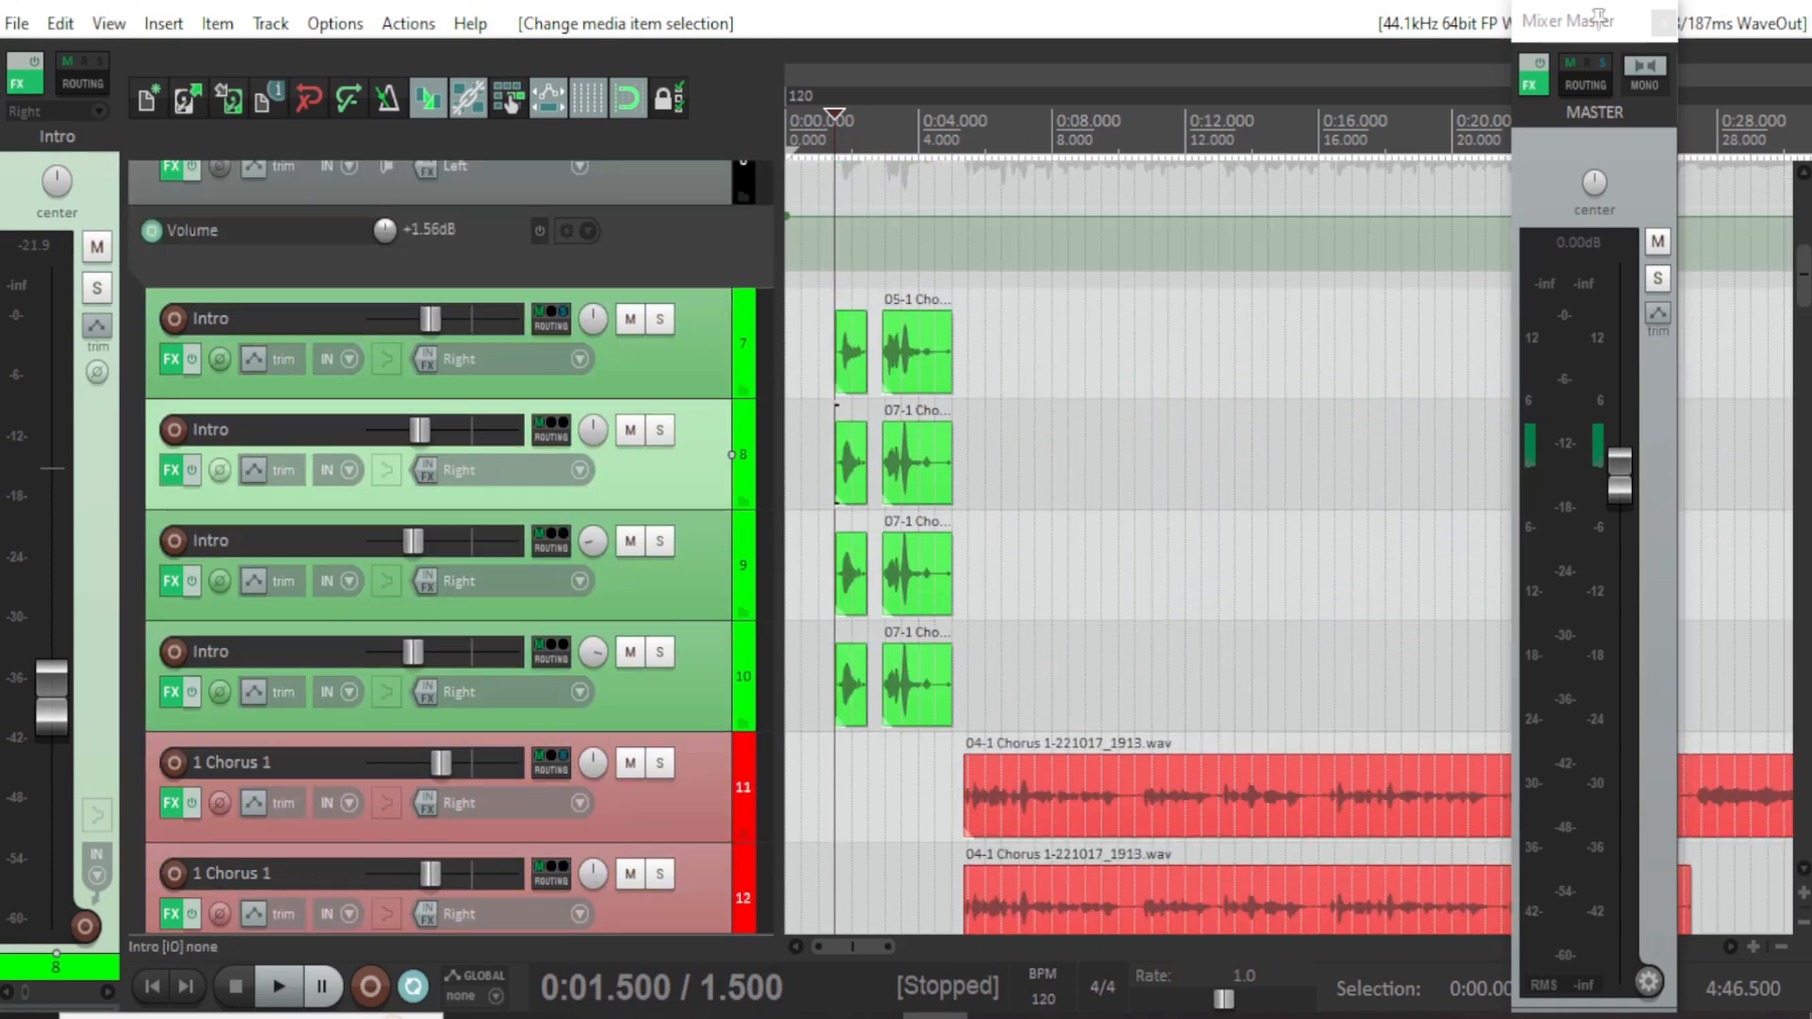
# Play the intro vocals from the edit cursor, then stop playback.
pyautogui.moveTo(869, 1016)
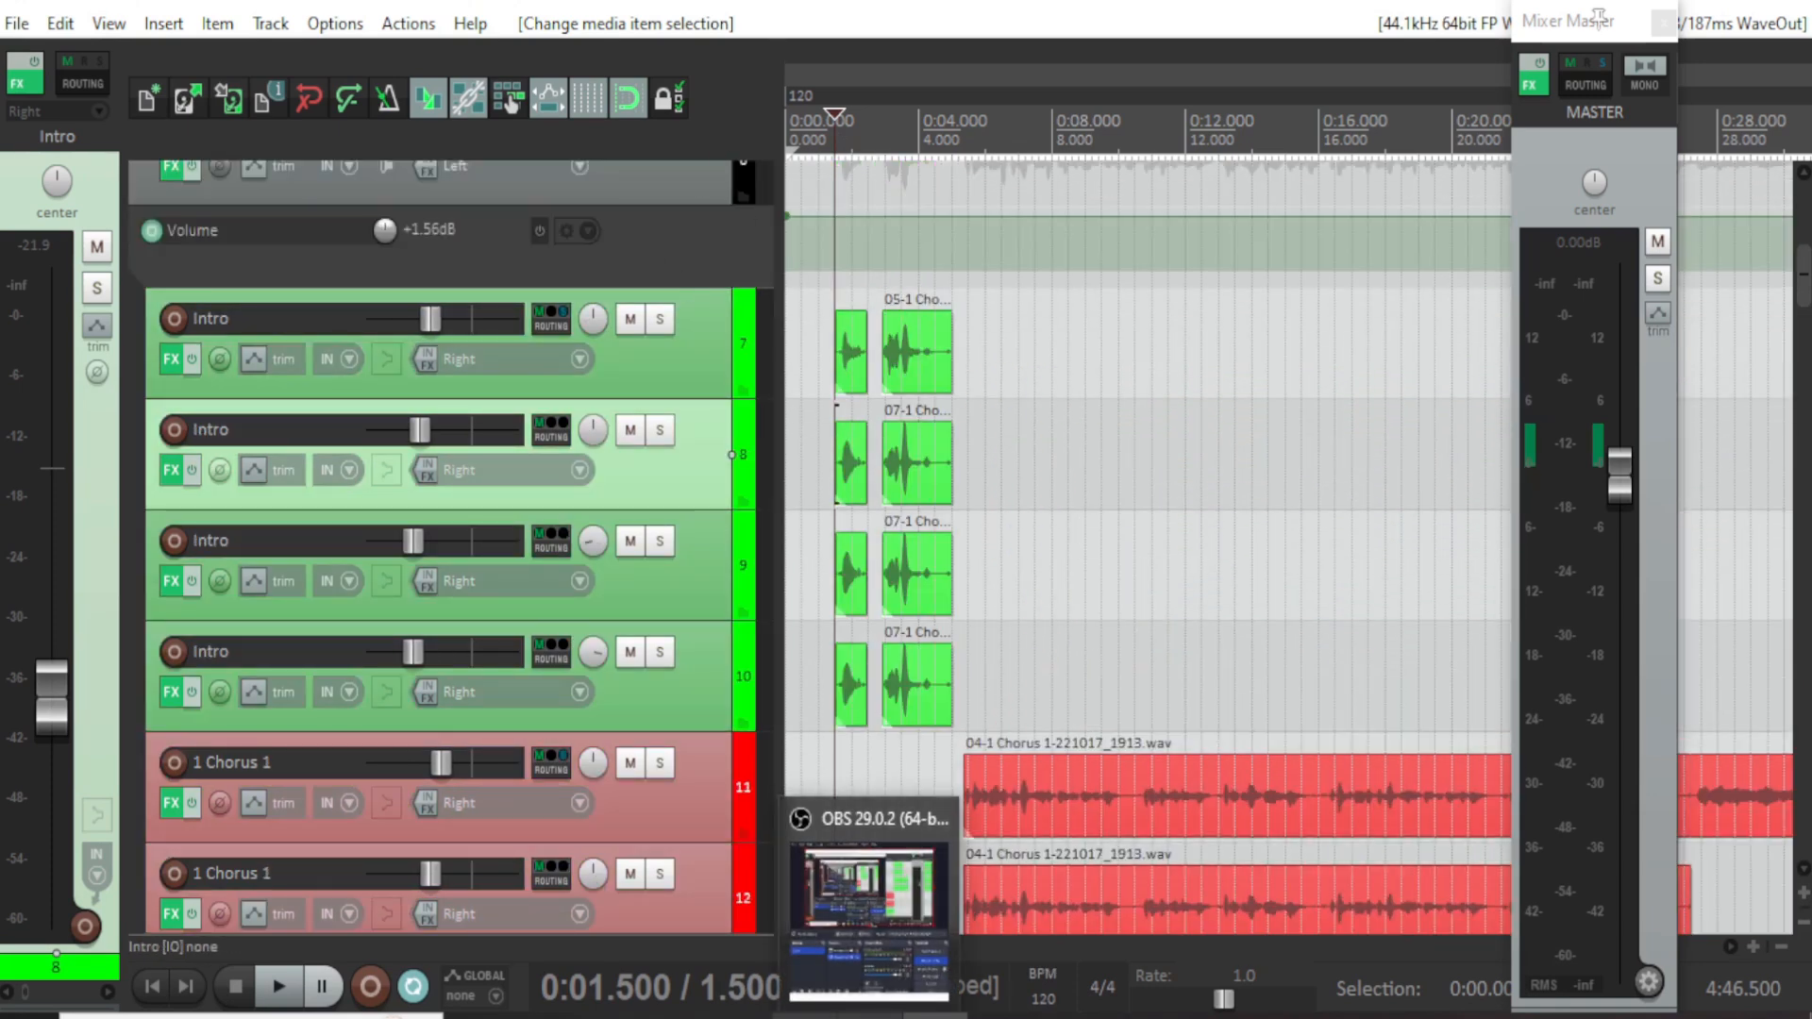
pyautogui.press('space')
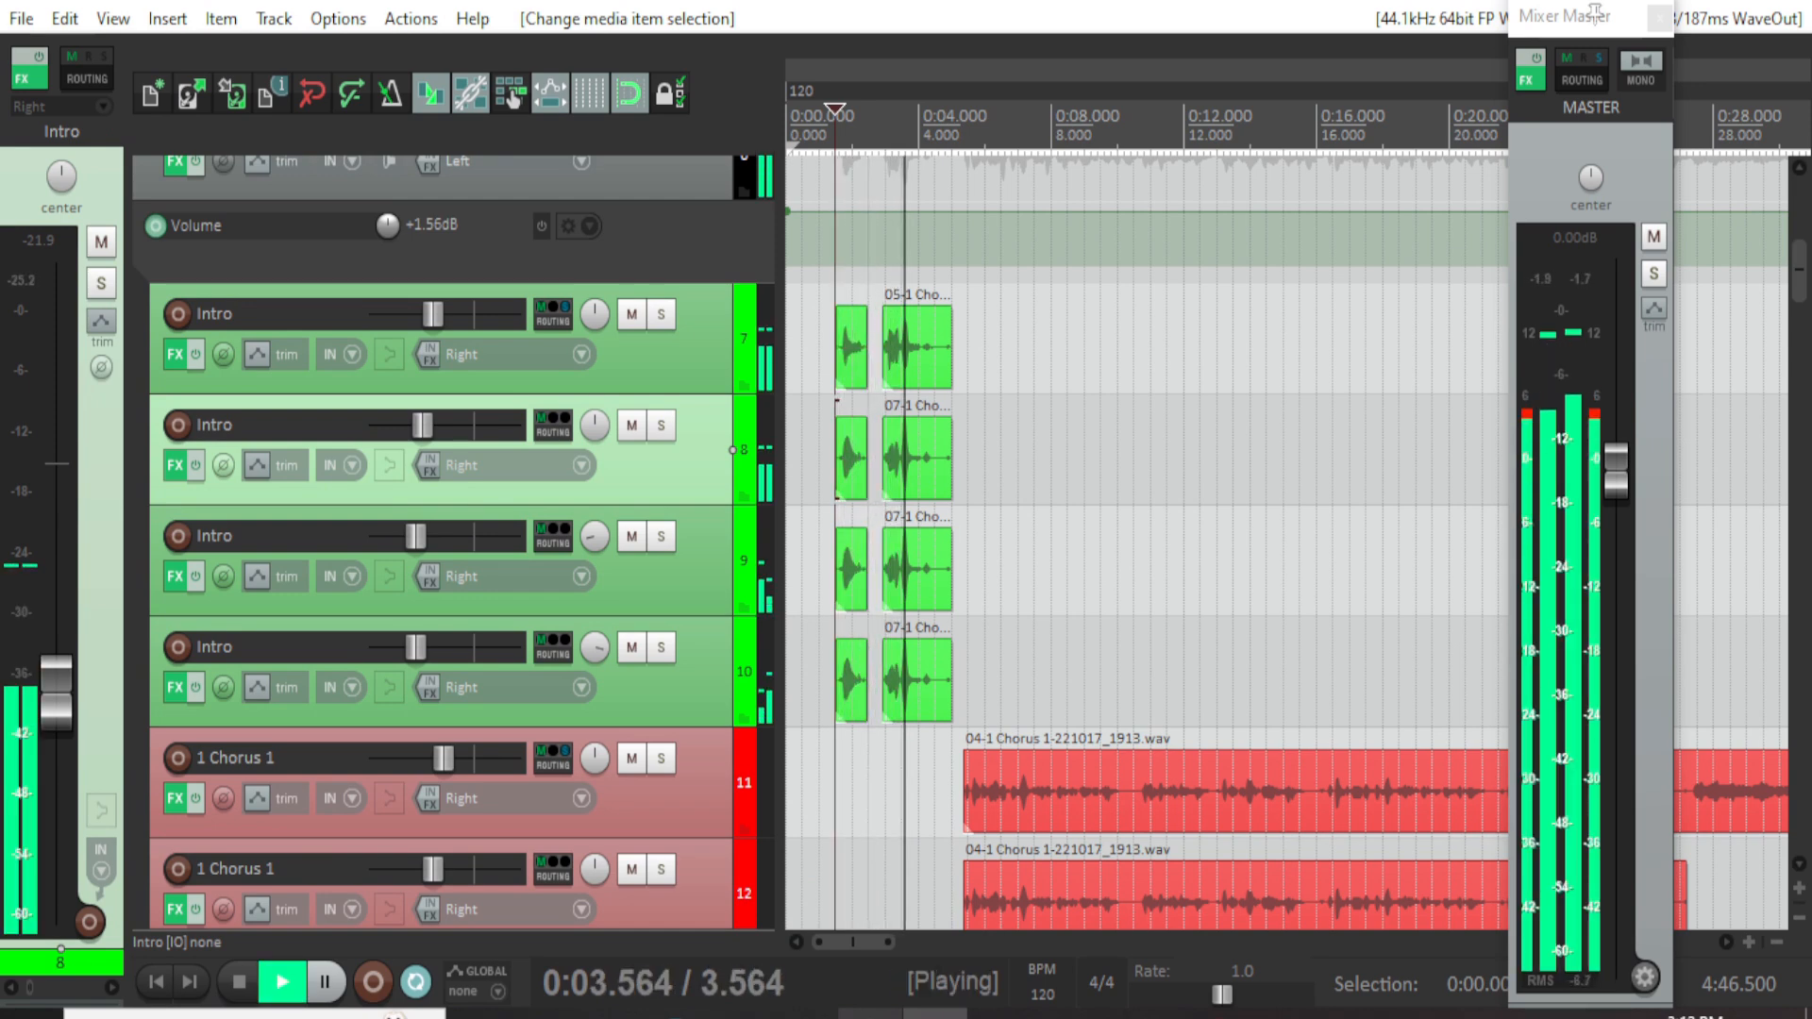
pyautogui.press('space')
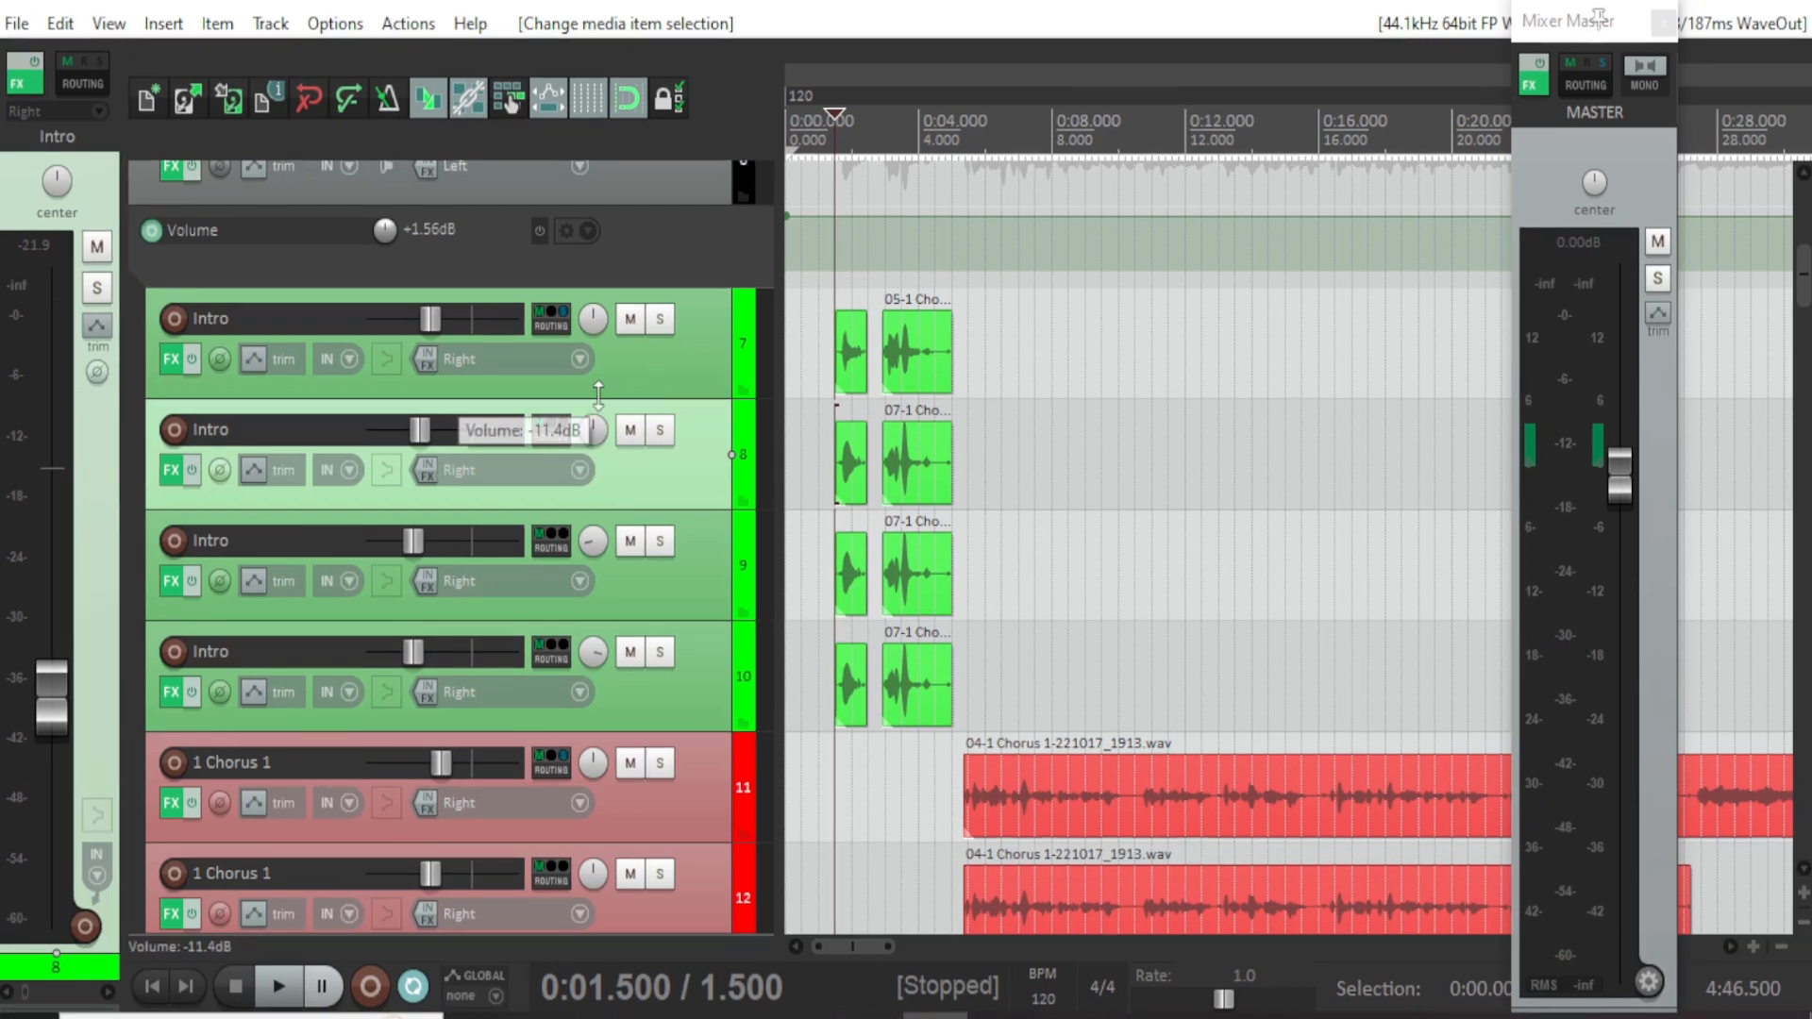
# Select the first Intro track with all its items, and play the intro section once more before stopping.
pyautogui.doubleClick(660, 362)
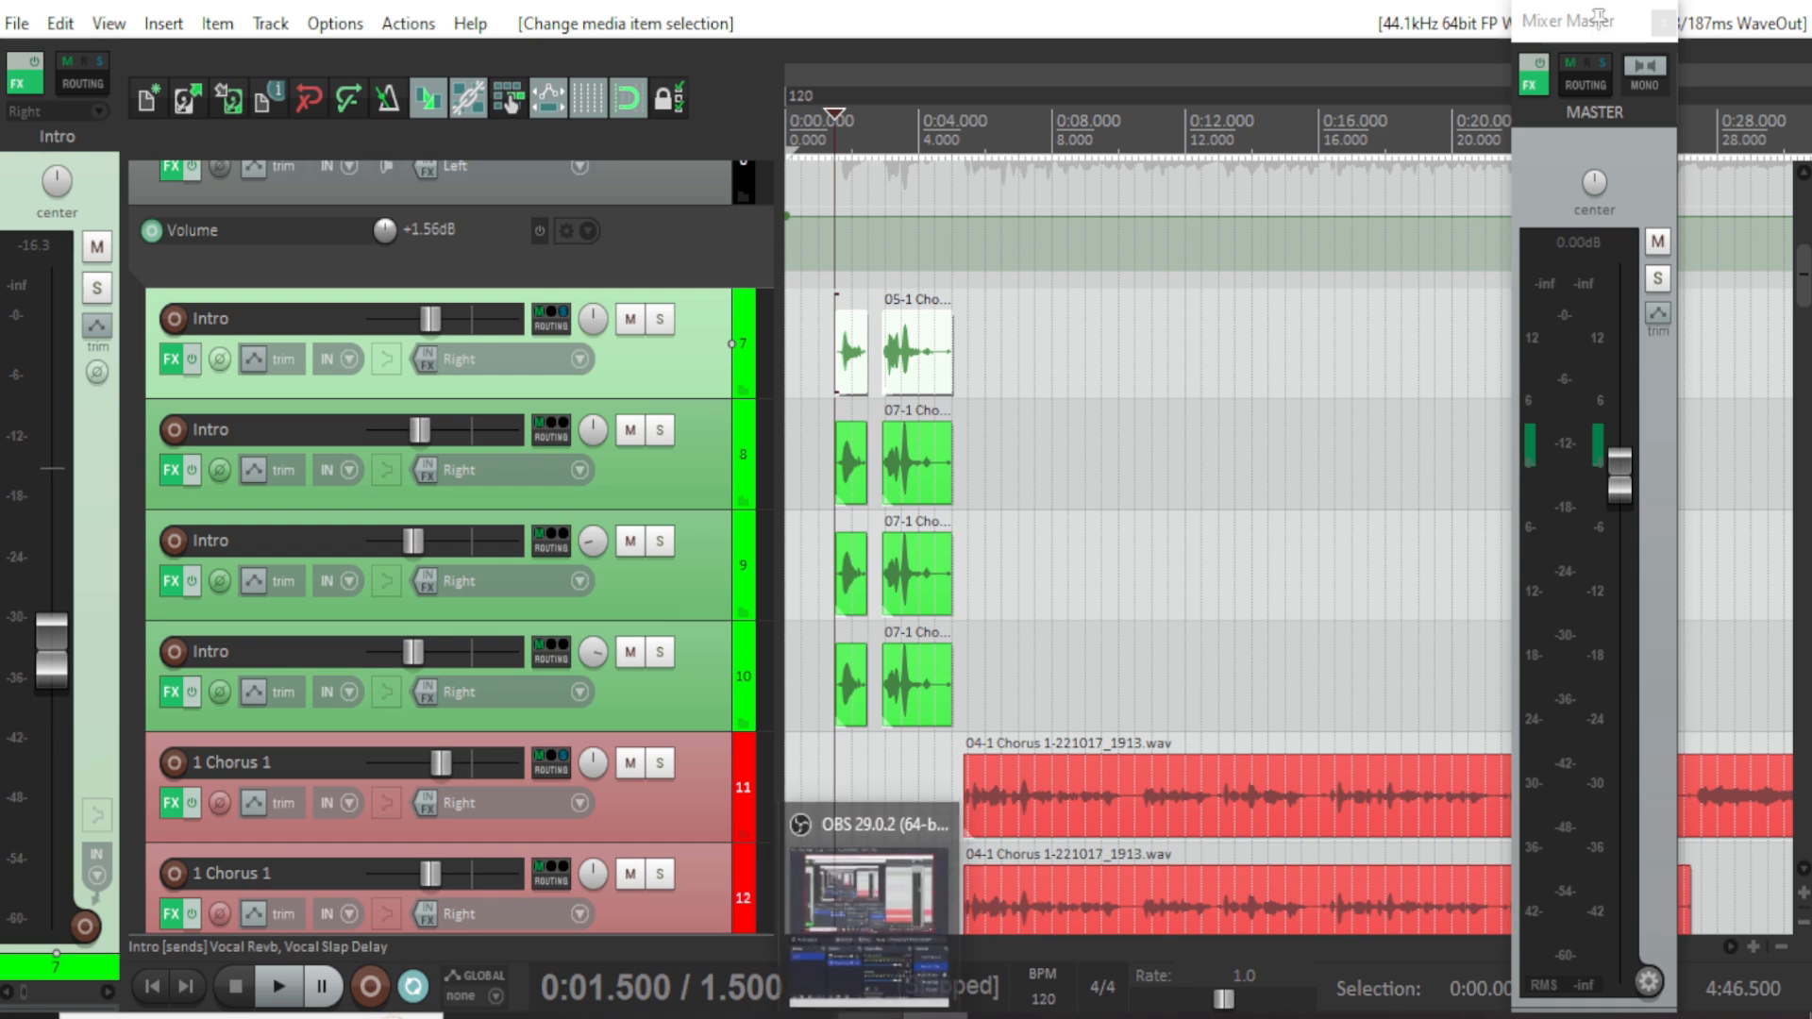
pyautogui.press('space')
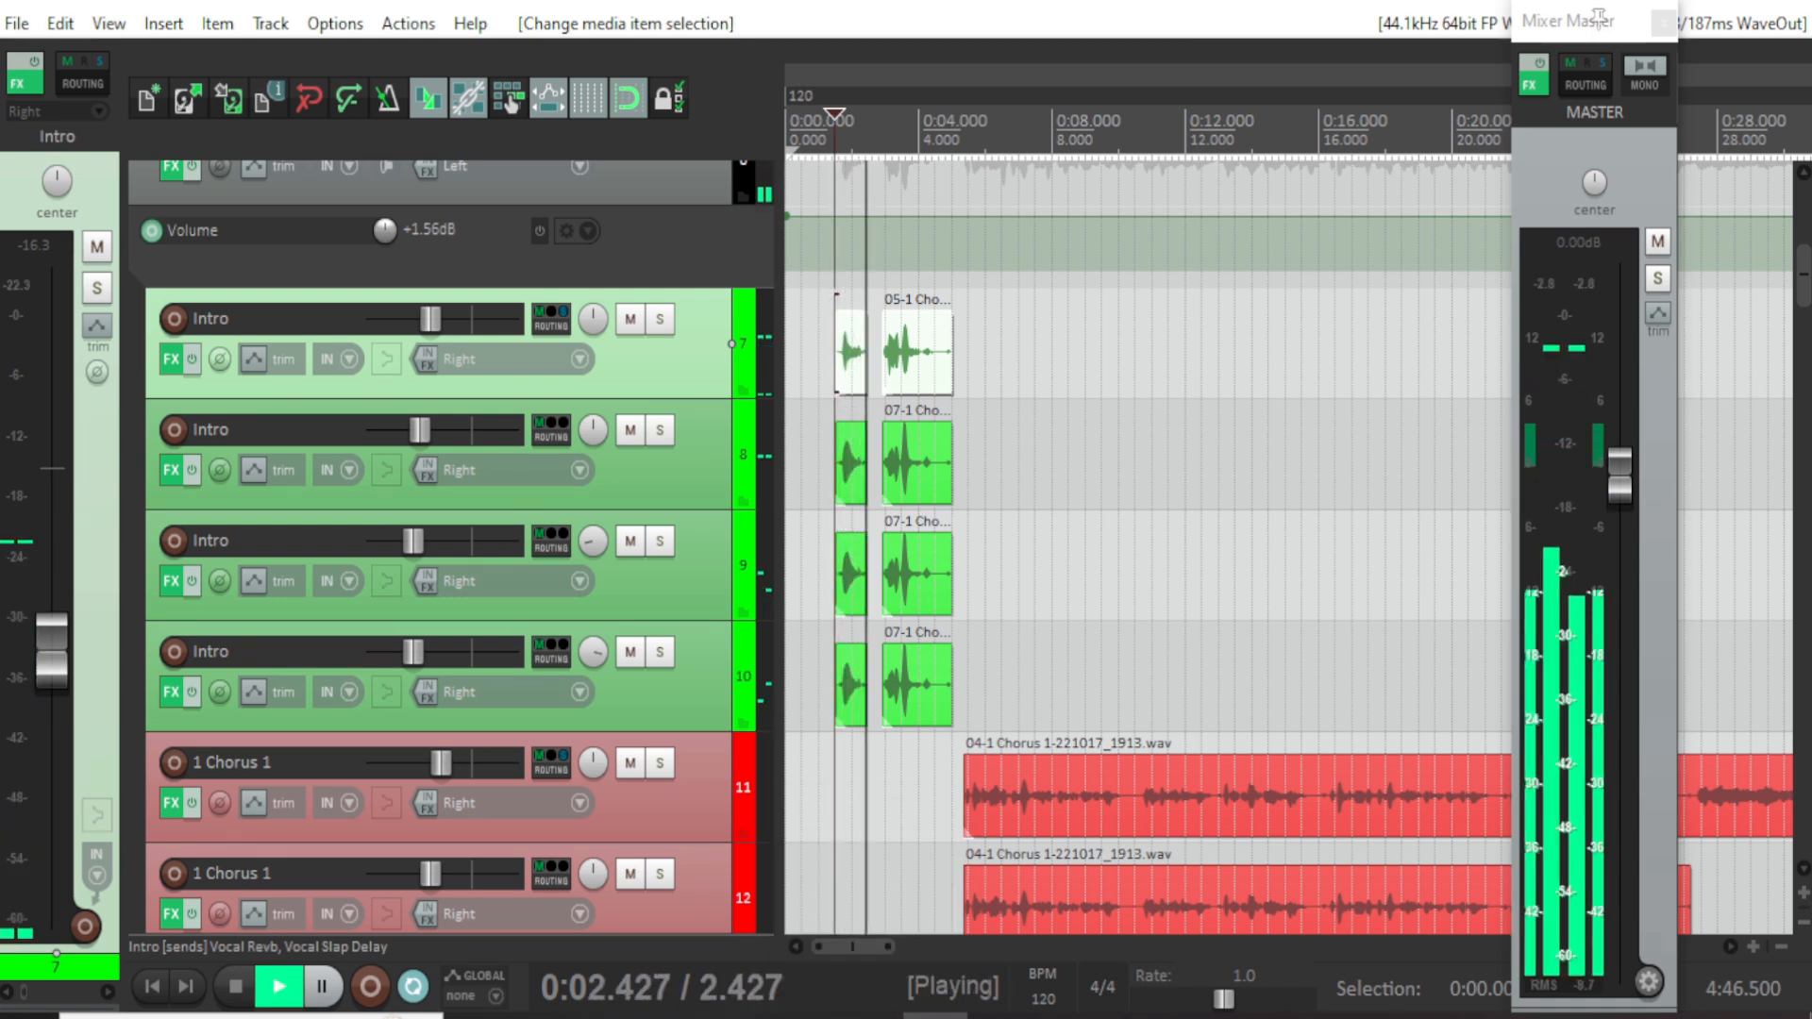
pyautogui.press('space')
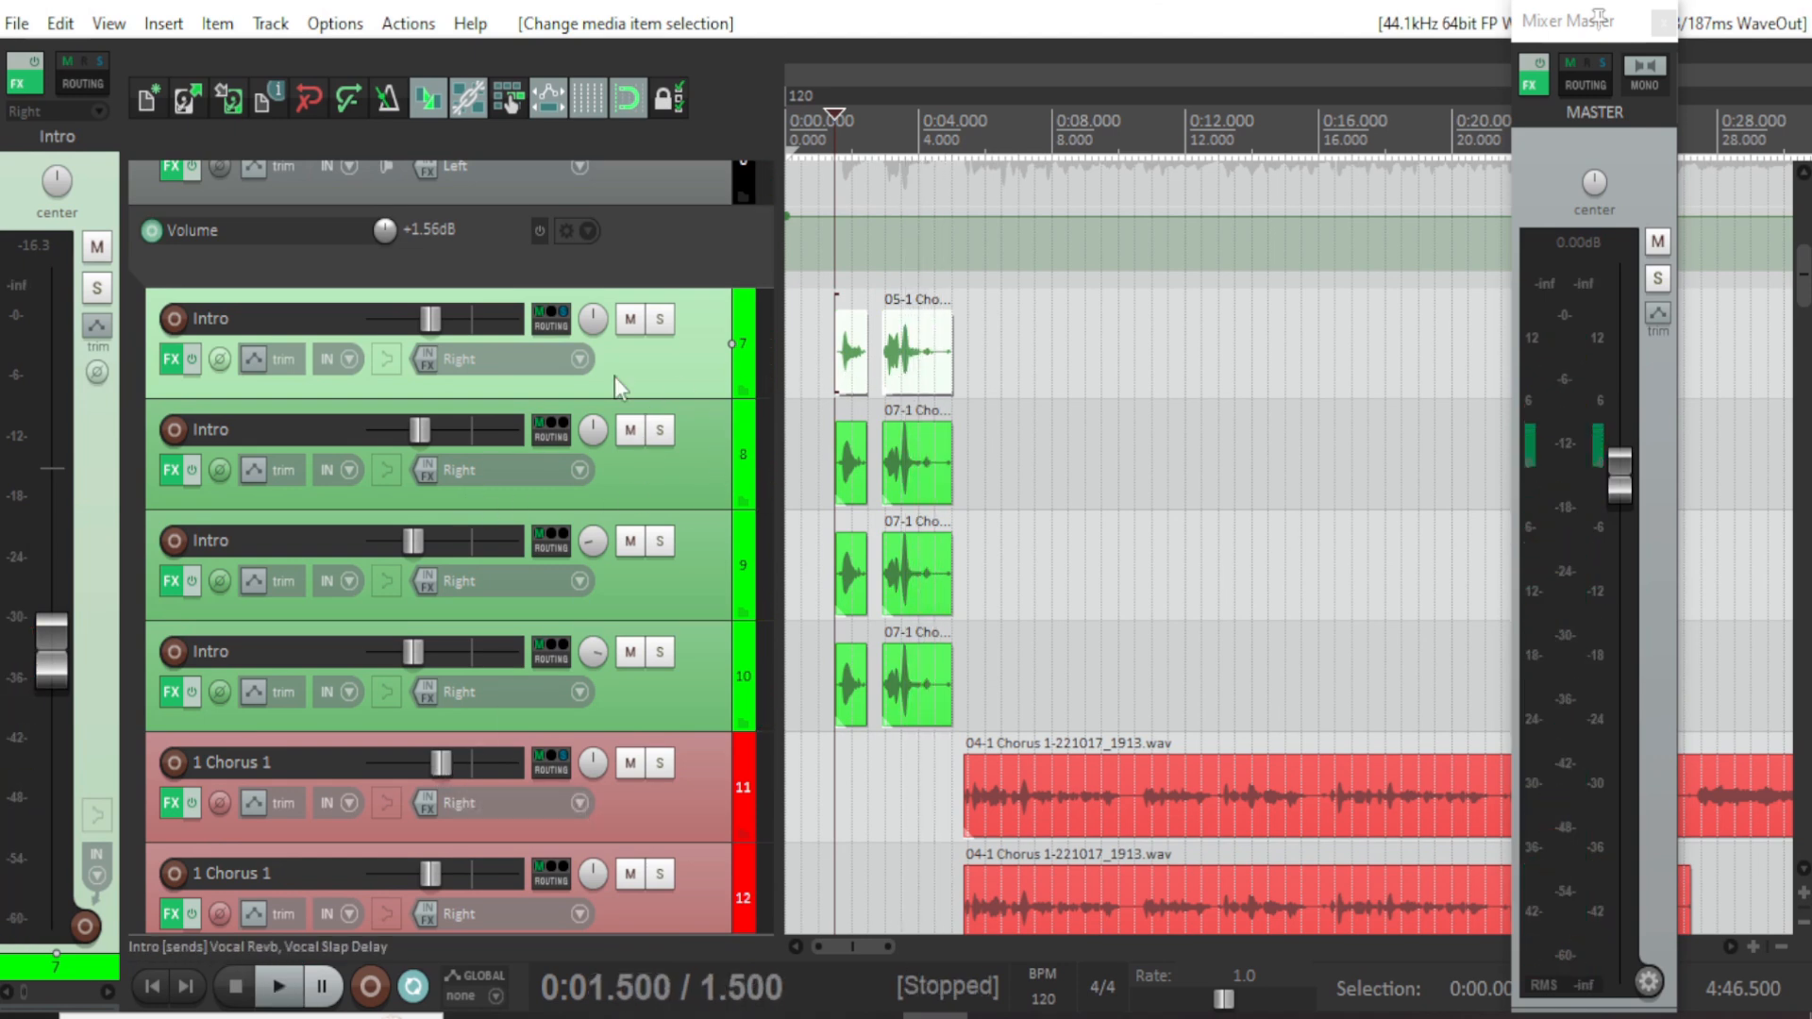
# Deselect the intro items and check the pan settings of the third and fourth Intro tracks.
pyautogui.scroll(1, 515, 625)
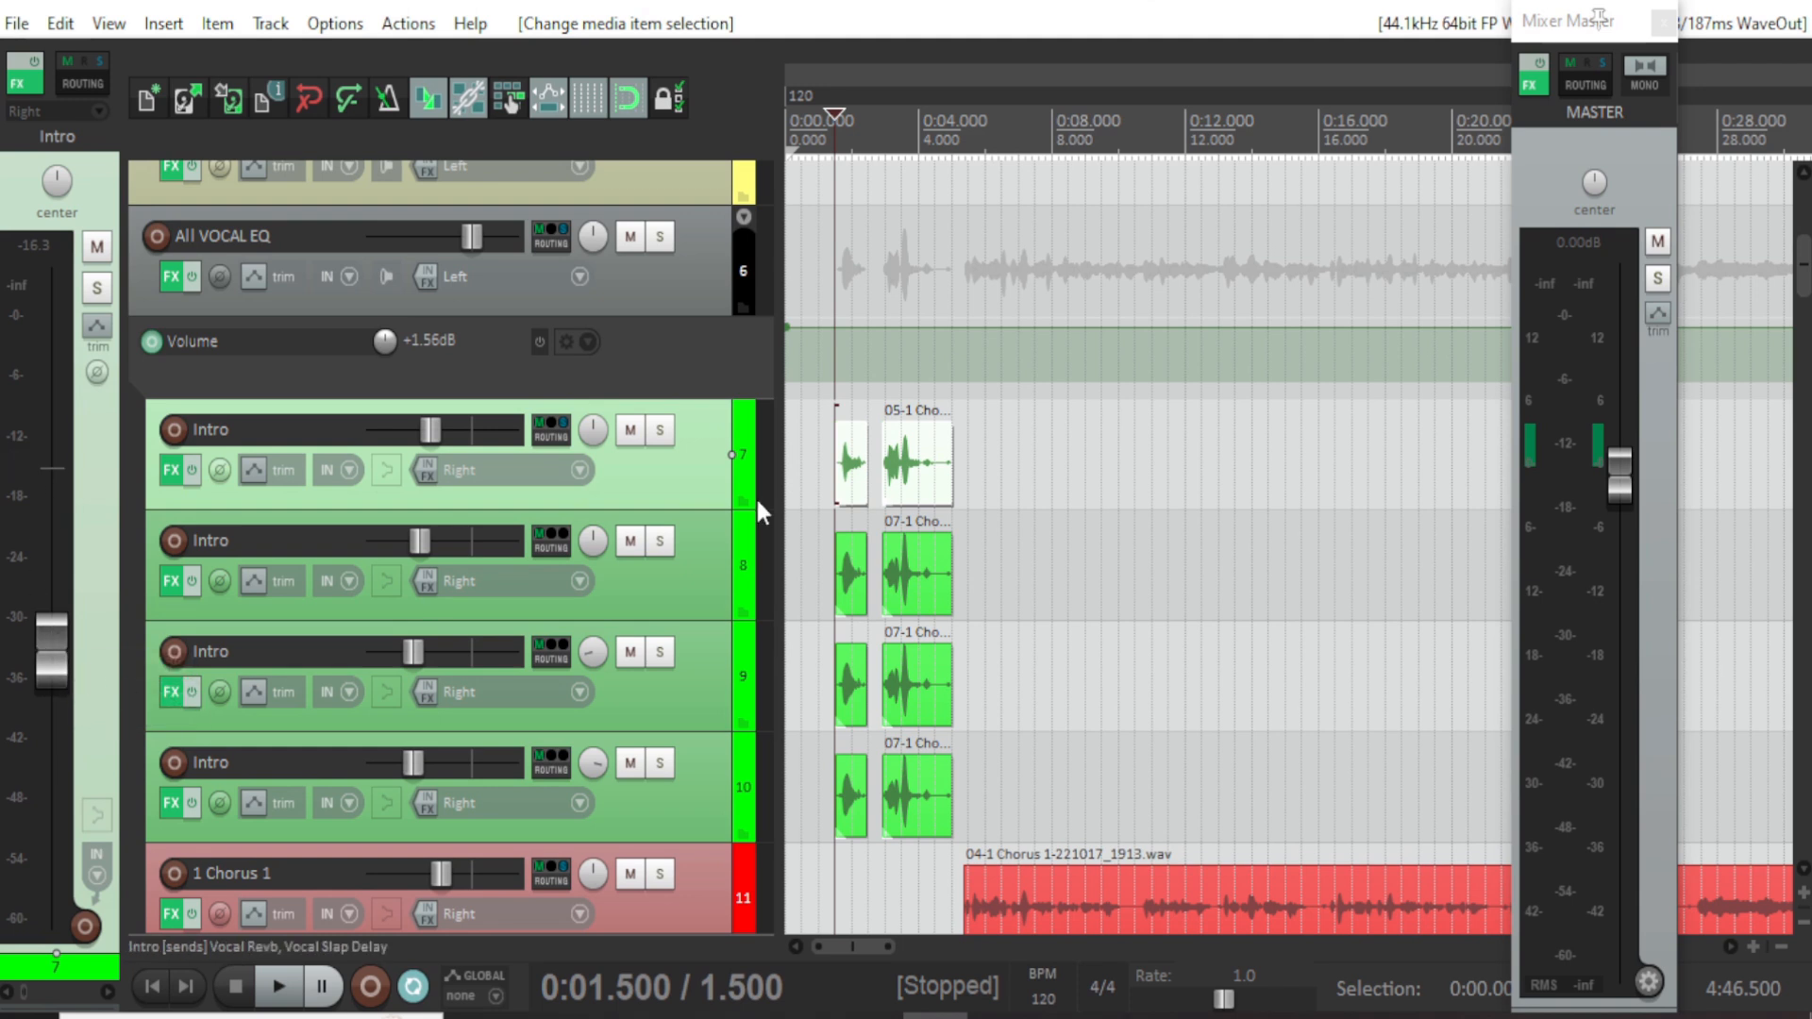
pyautogui.click(1528, 338)
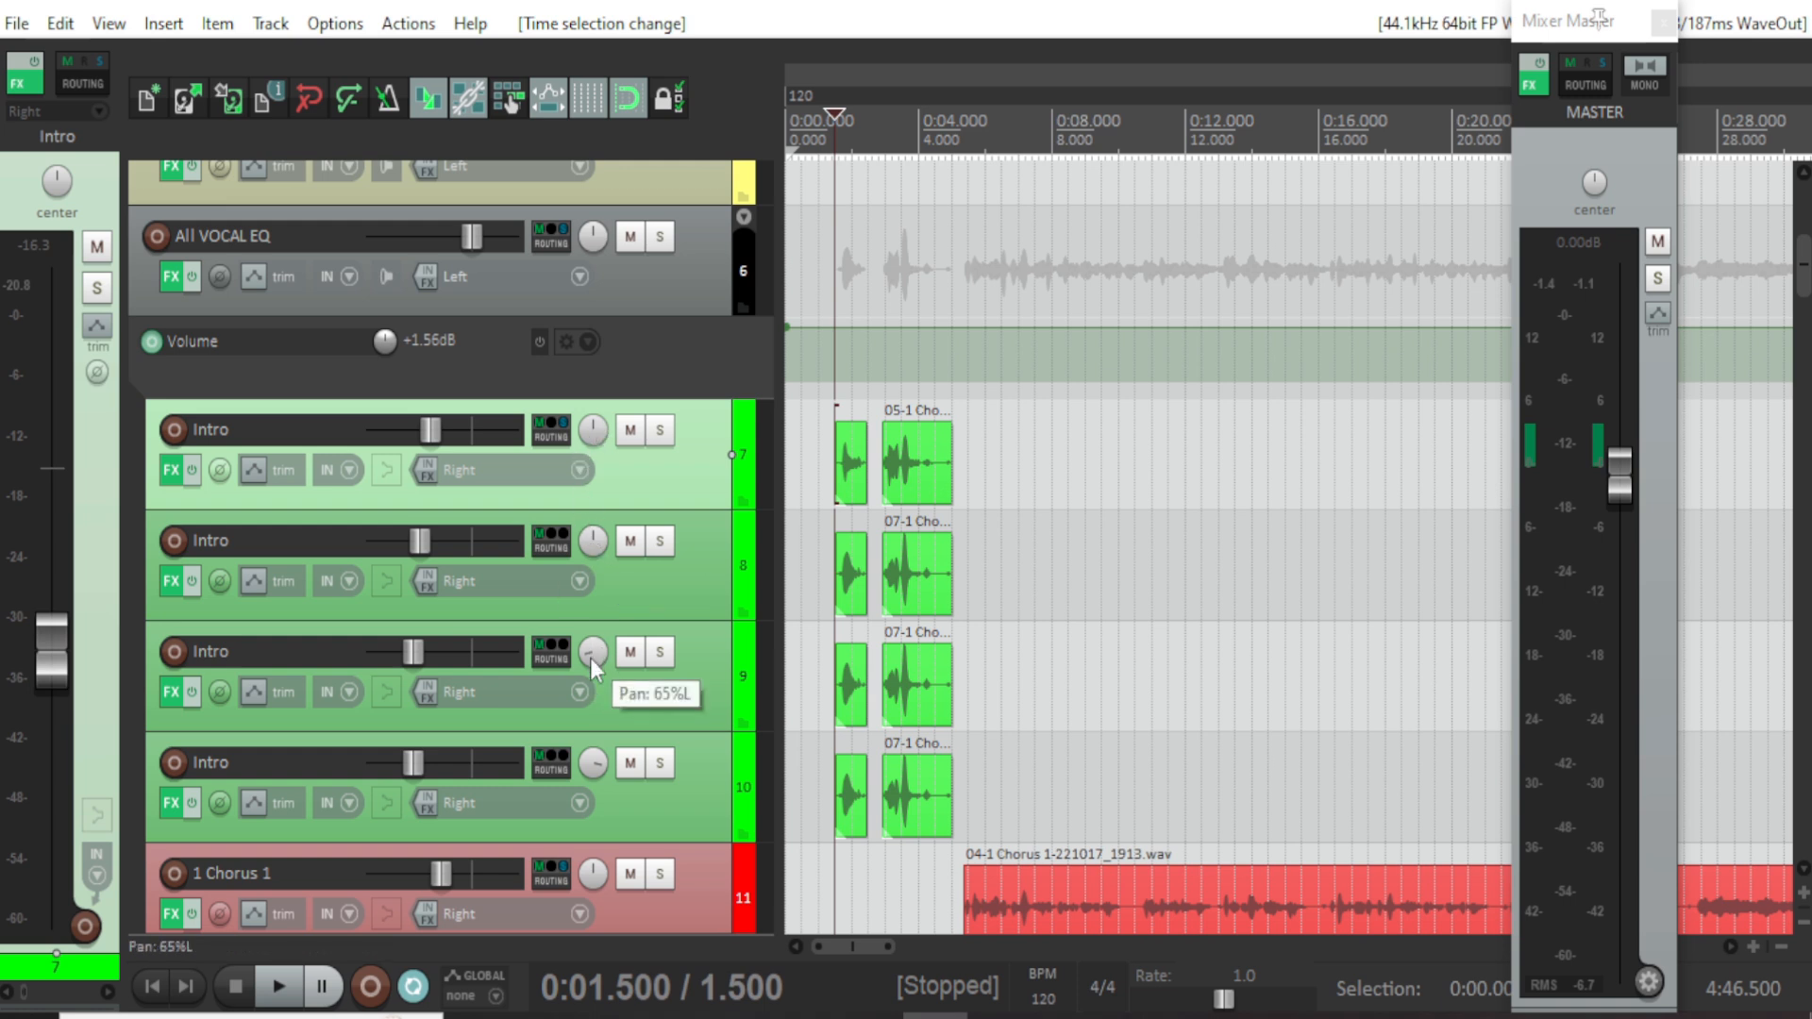
pyautogui.moveTo(602, 772)
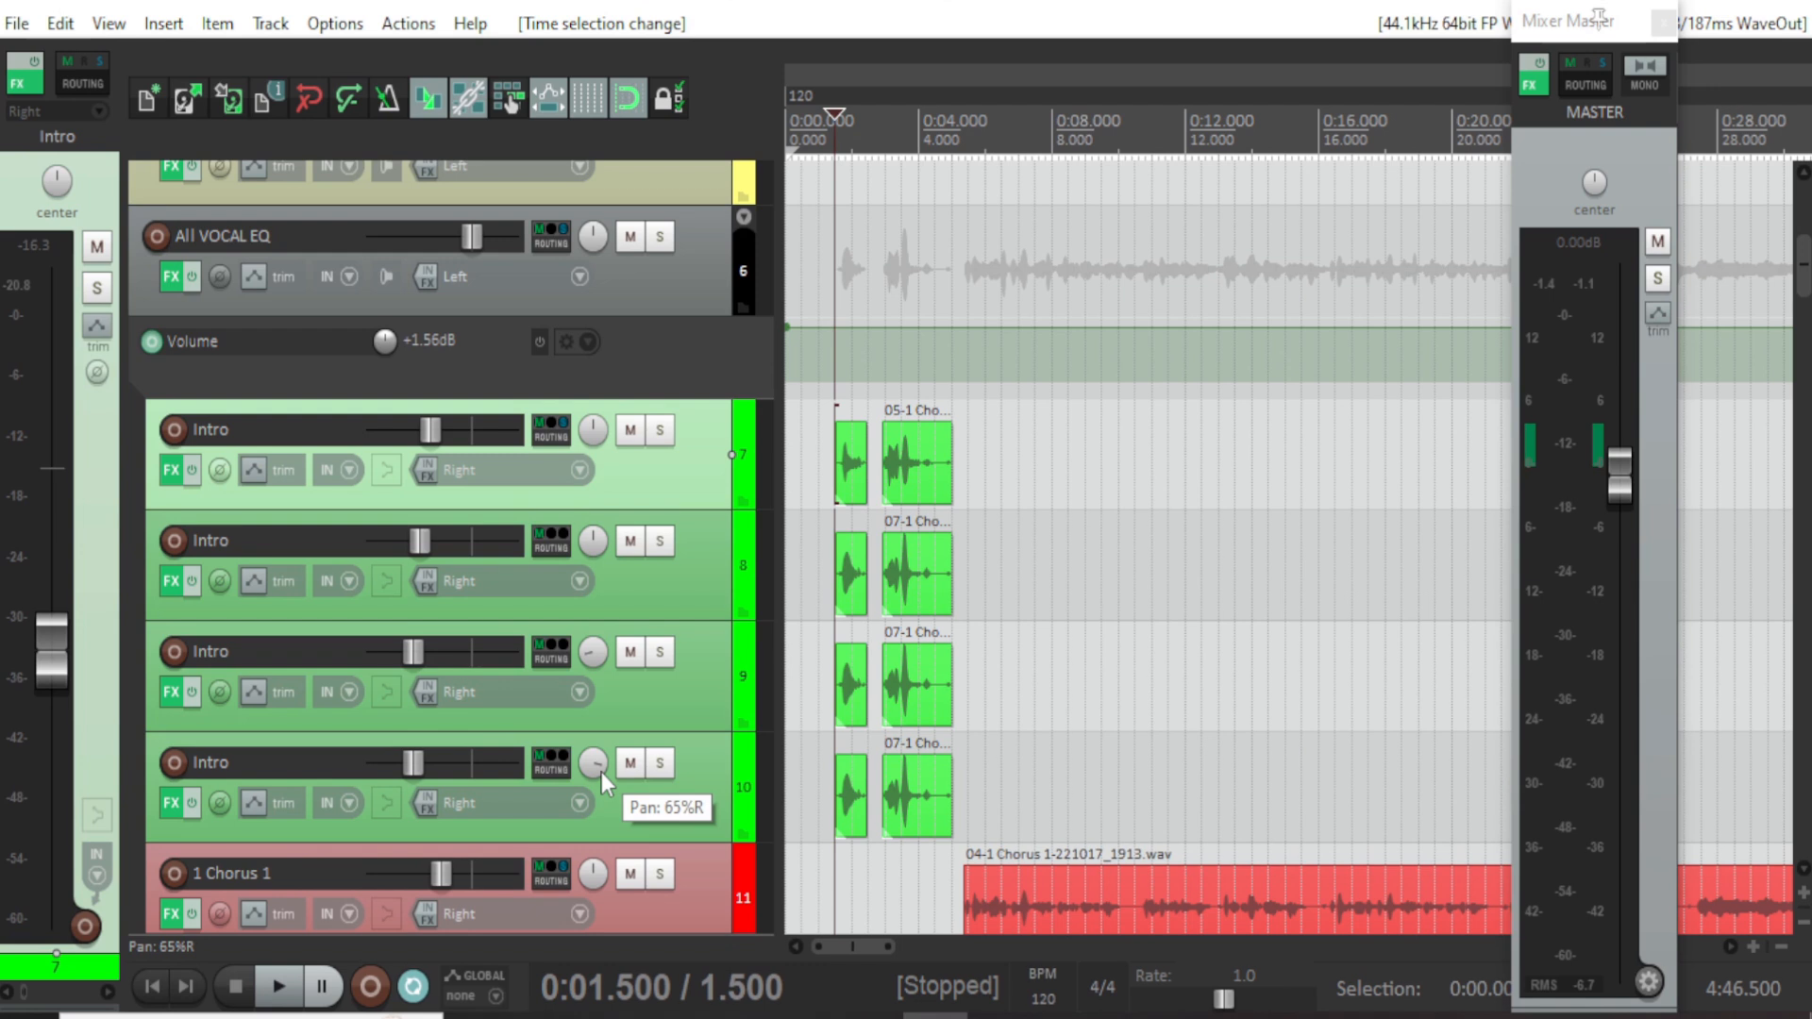
pyautogui.moveTo(591, 656)
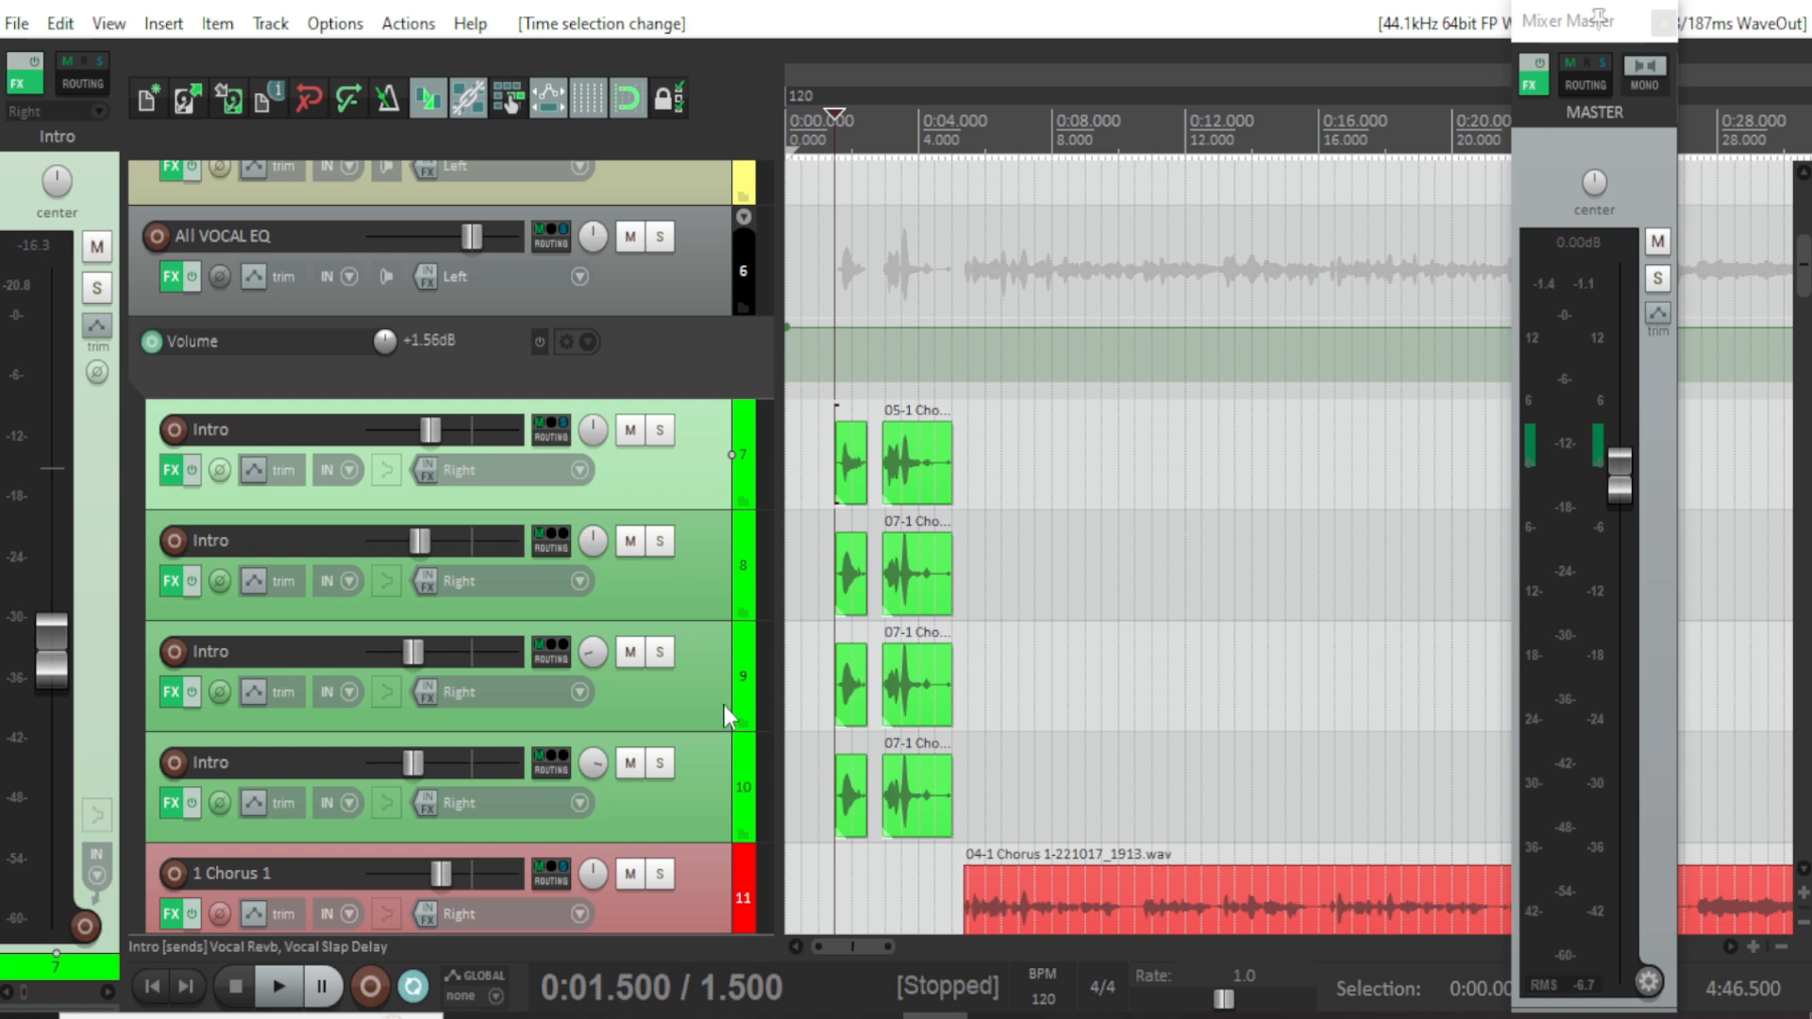
# Examine the order, colors and panning of the chorus vocal tracks from 1 Chorus 1 to 2 Chorus 2.
pyautogui.scroll(-5, 723, 705)
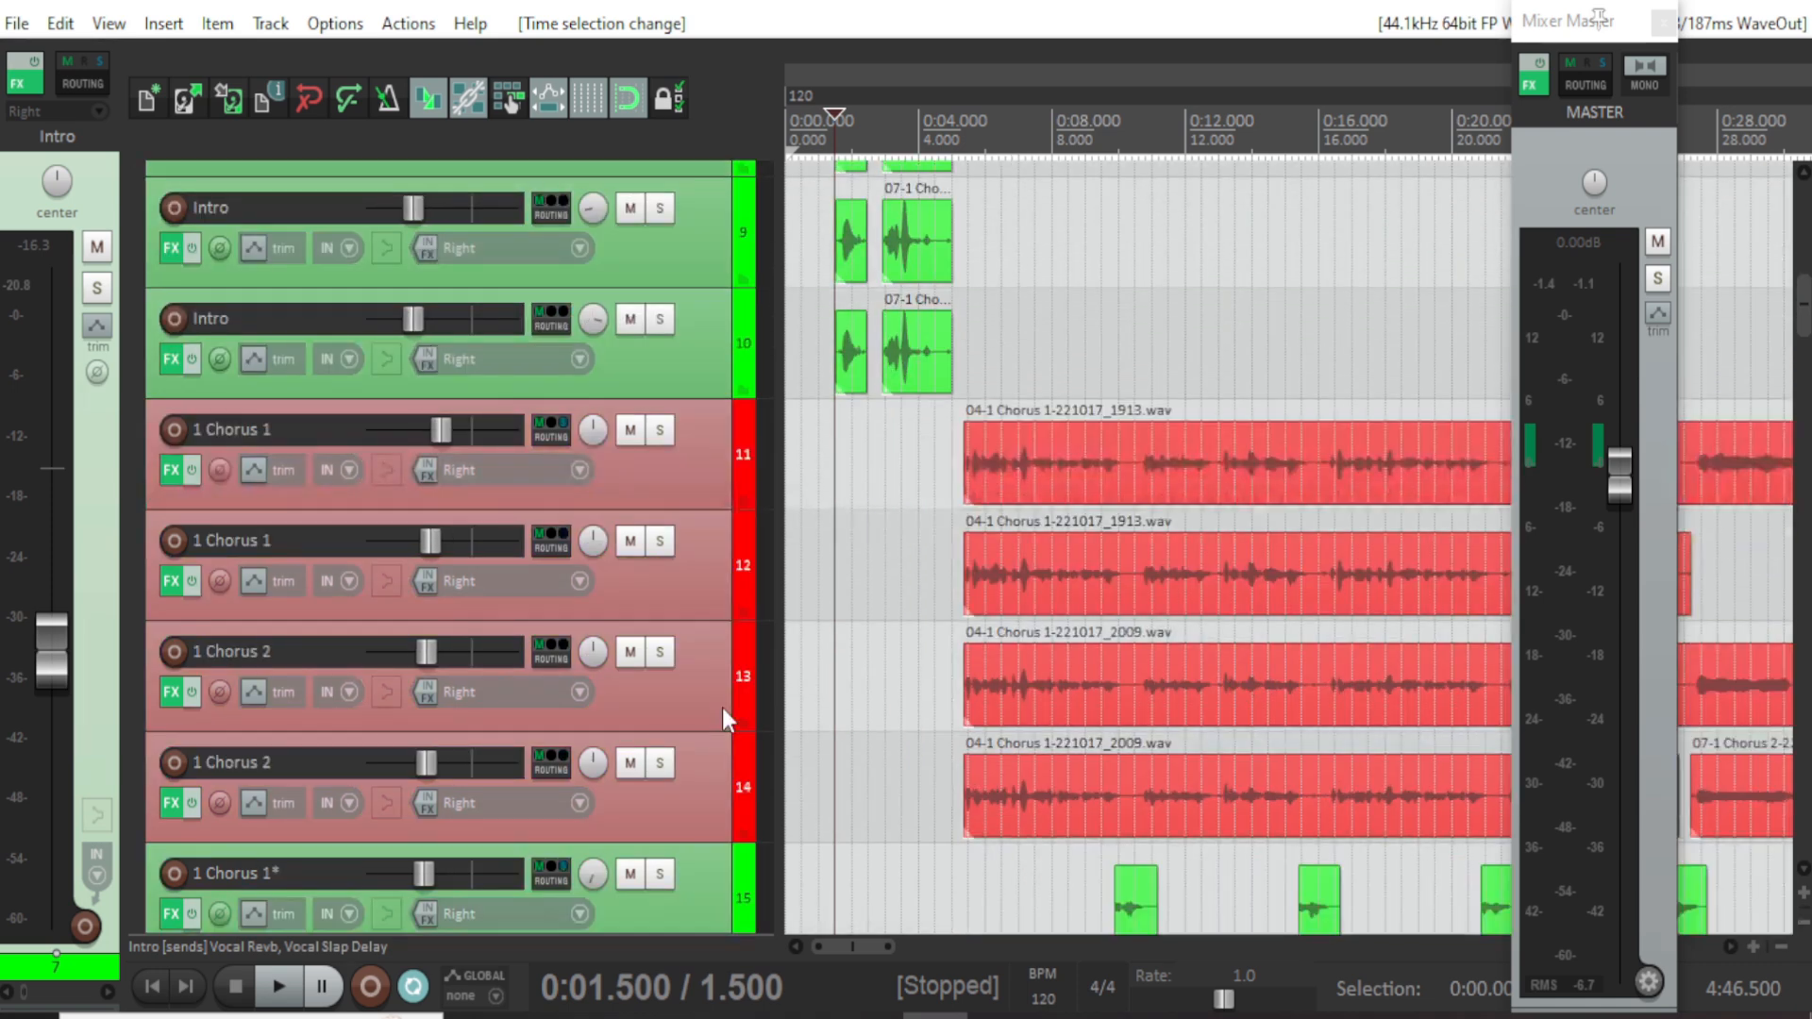
pyautogui.scroll(-1, 722, 708)
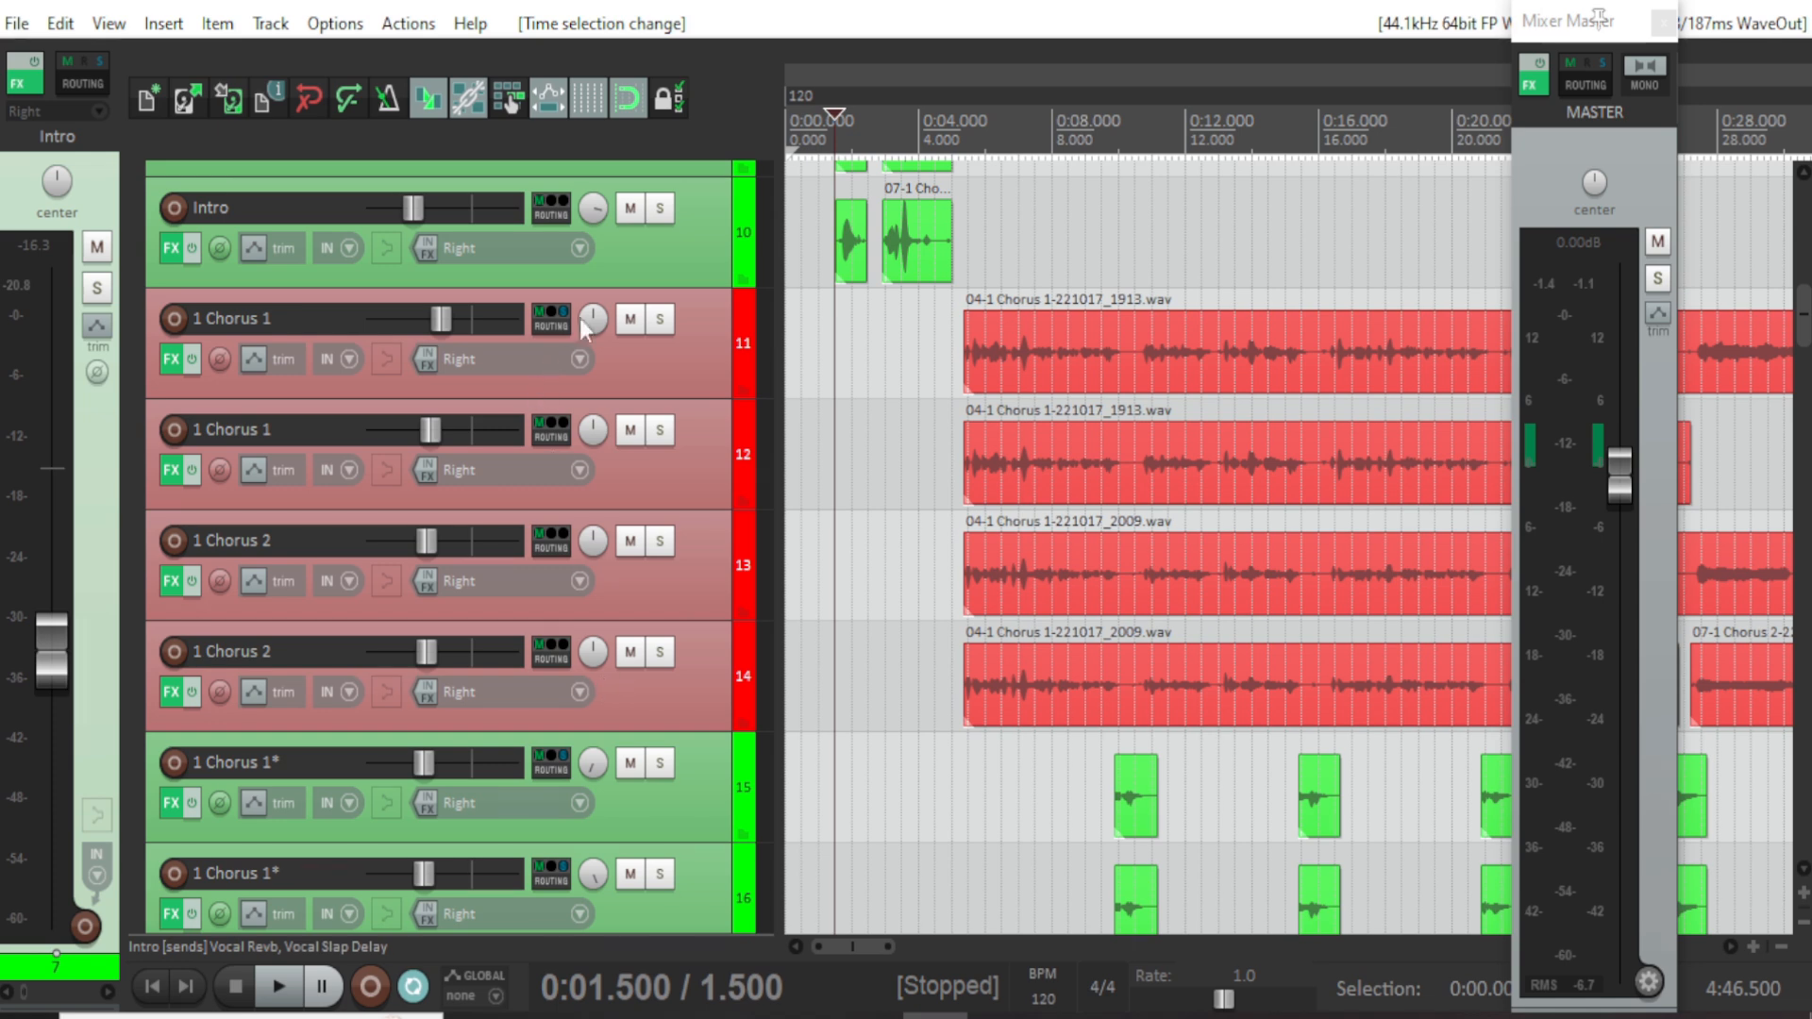
pyautogui.scroll(-1, 664, 666)
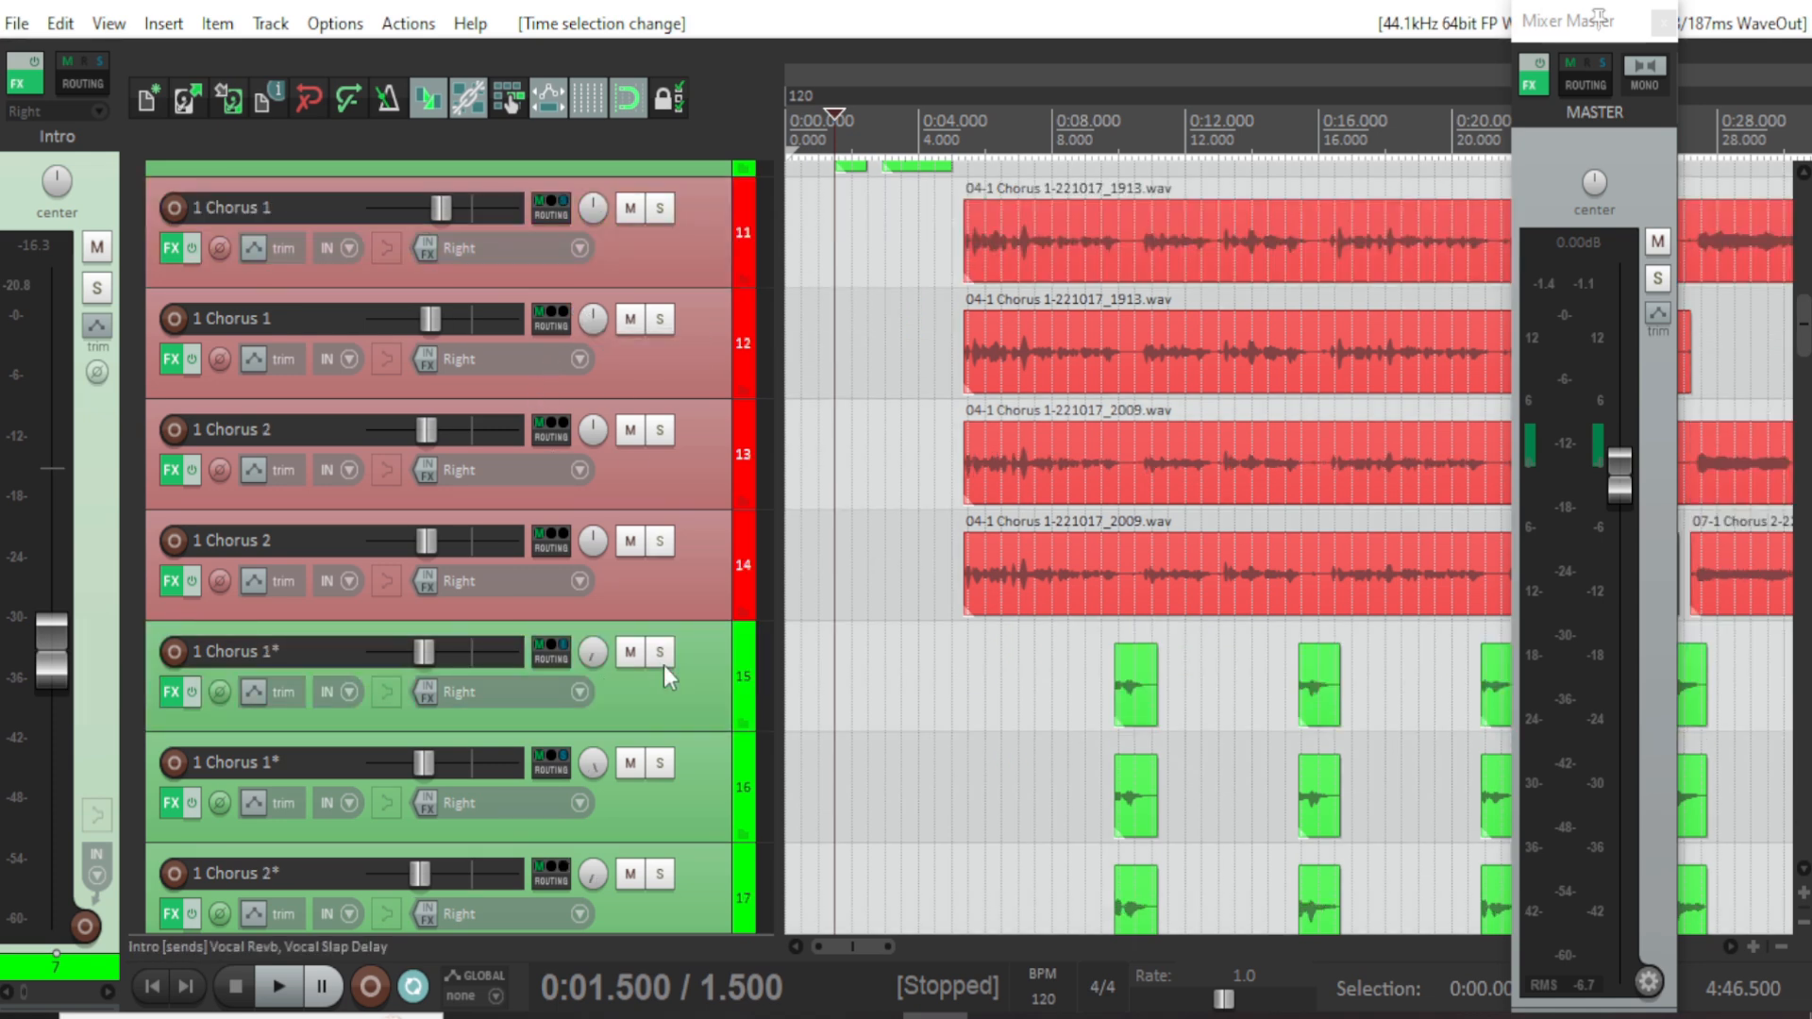
pyautogui.scroll(-2, 664, 666)
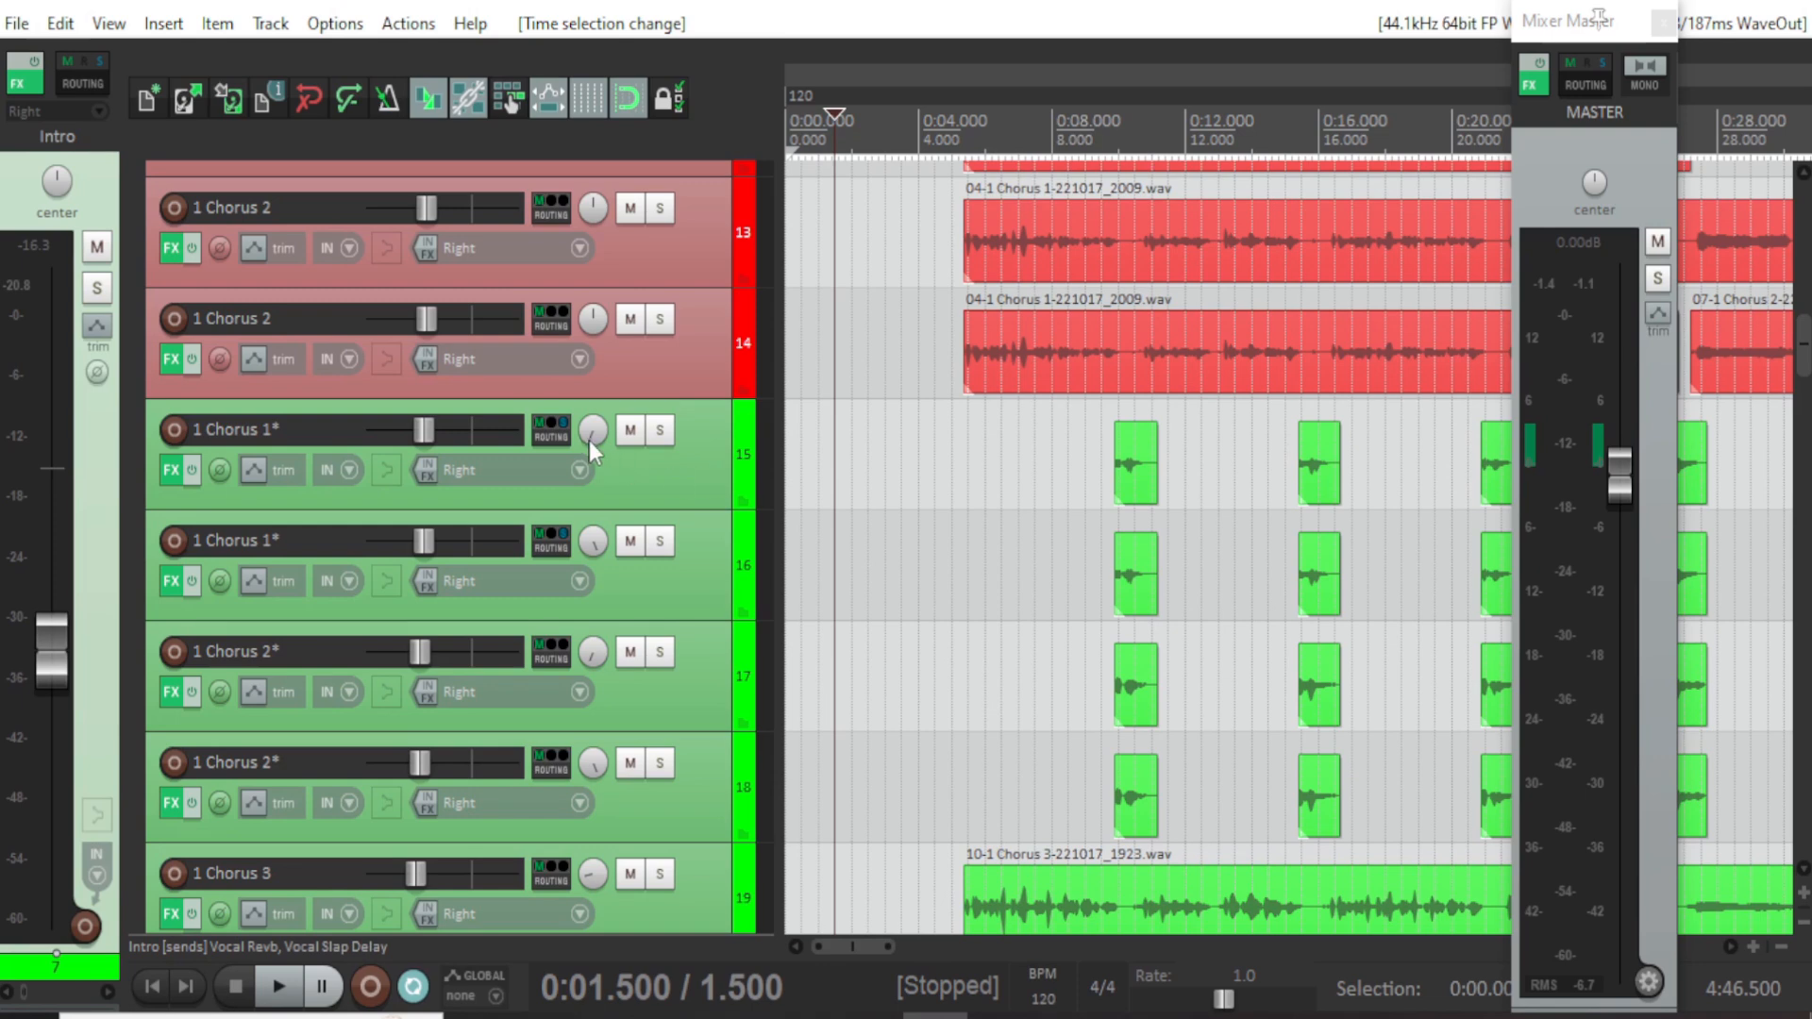
pyautogui.moveTo(595, 545)
pyautogui.scroll(-1, 696, 726)
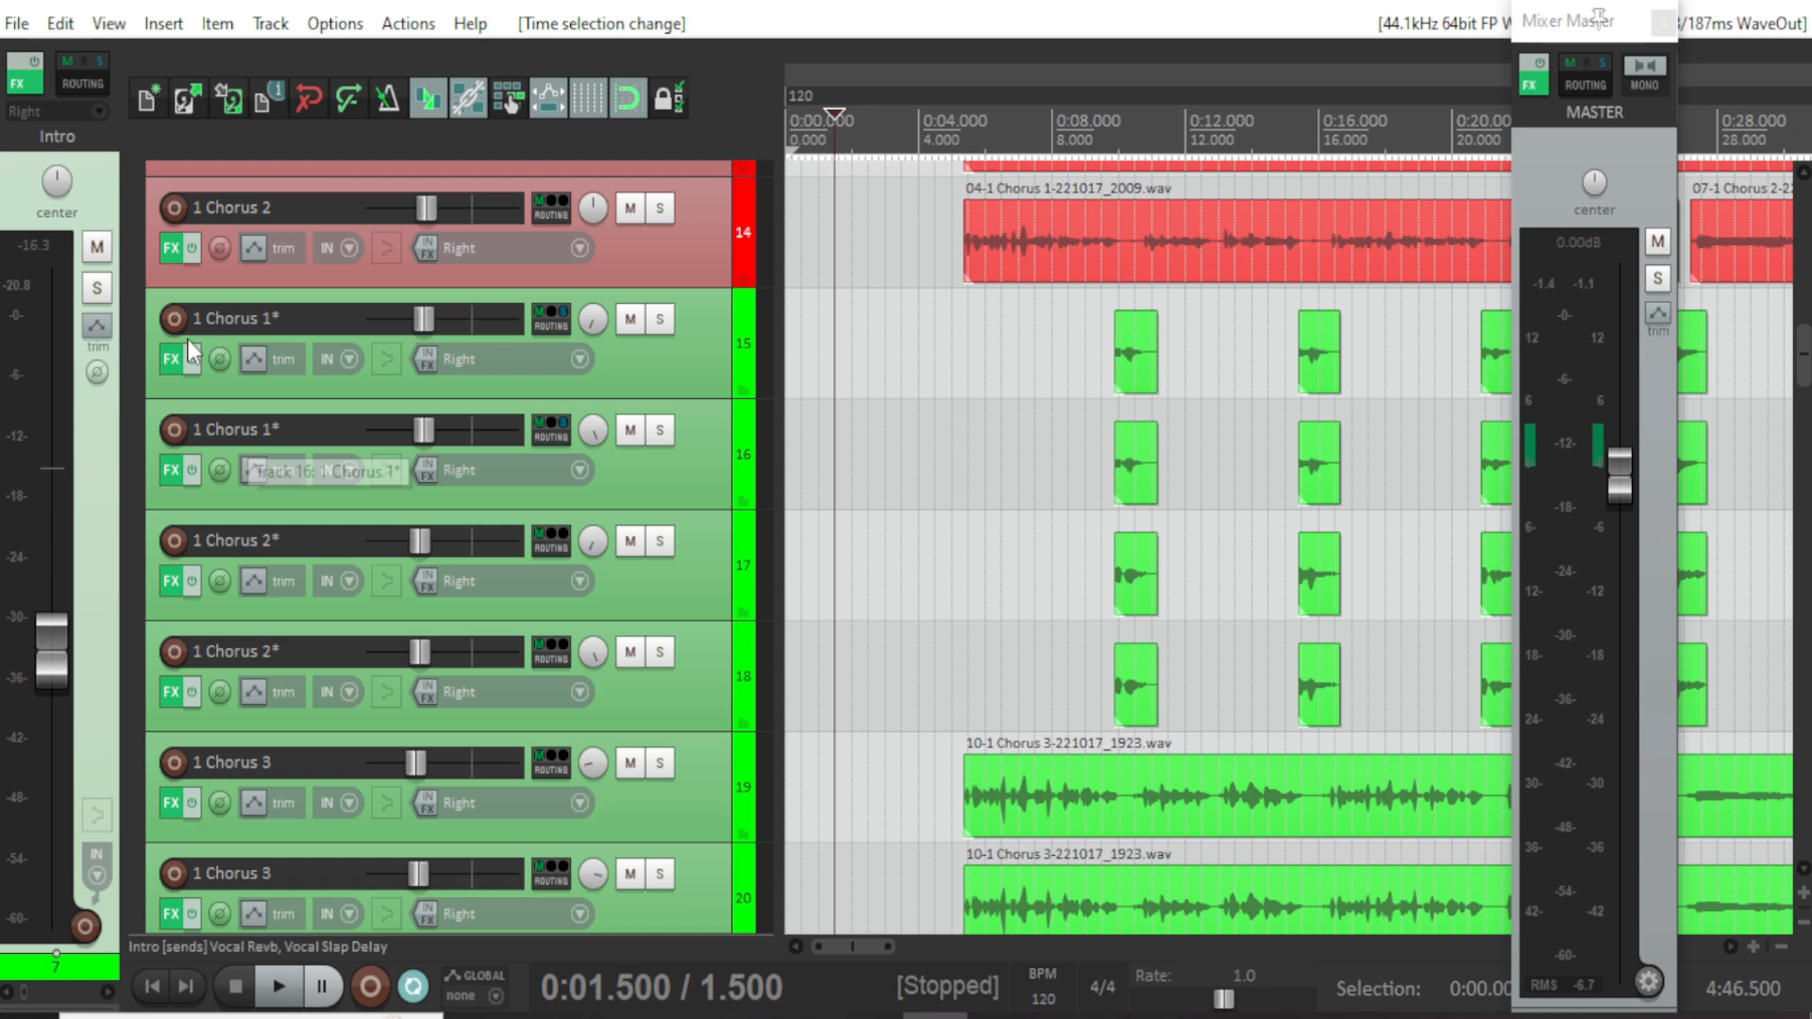
pyautogui.scroll(-1, 674, 614)
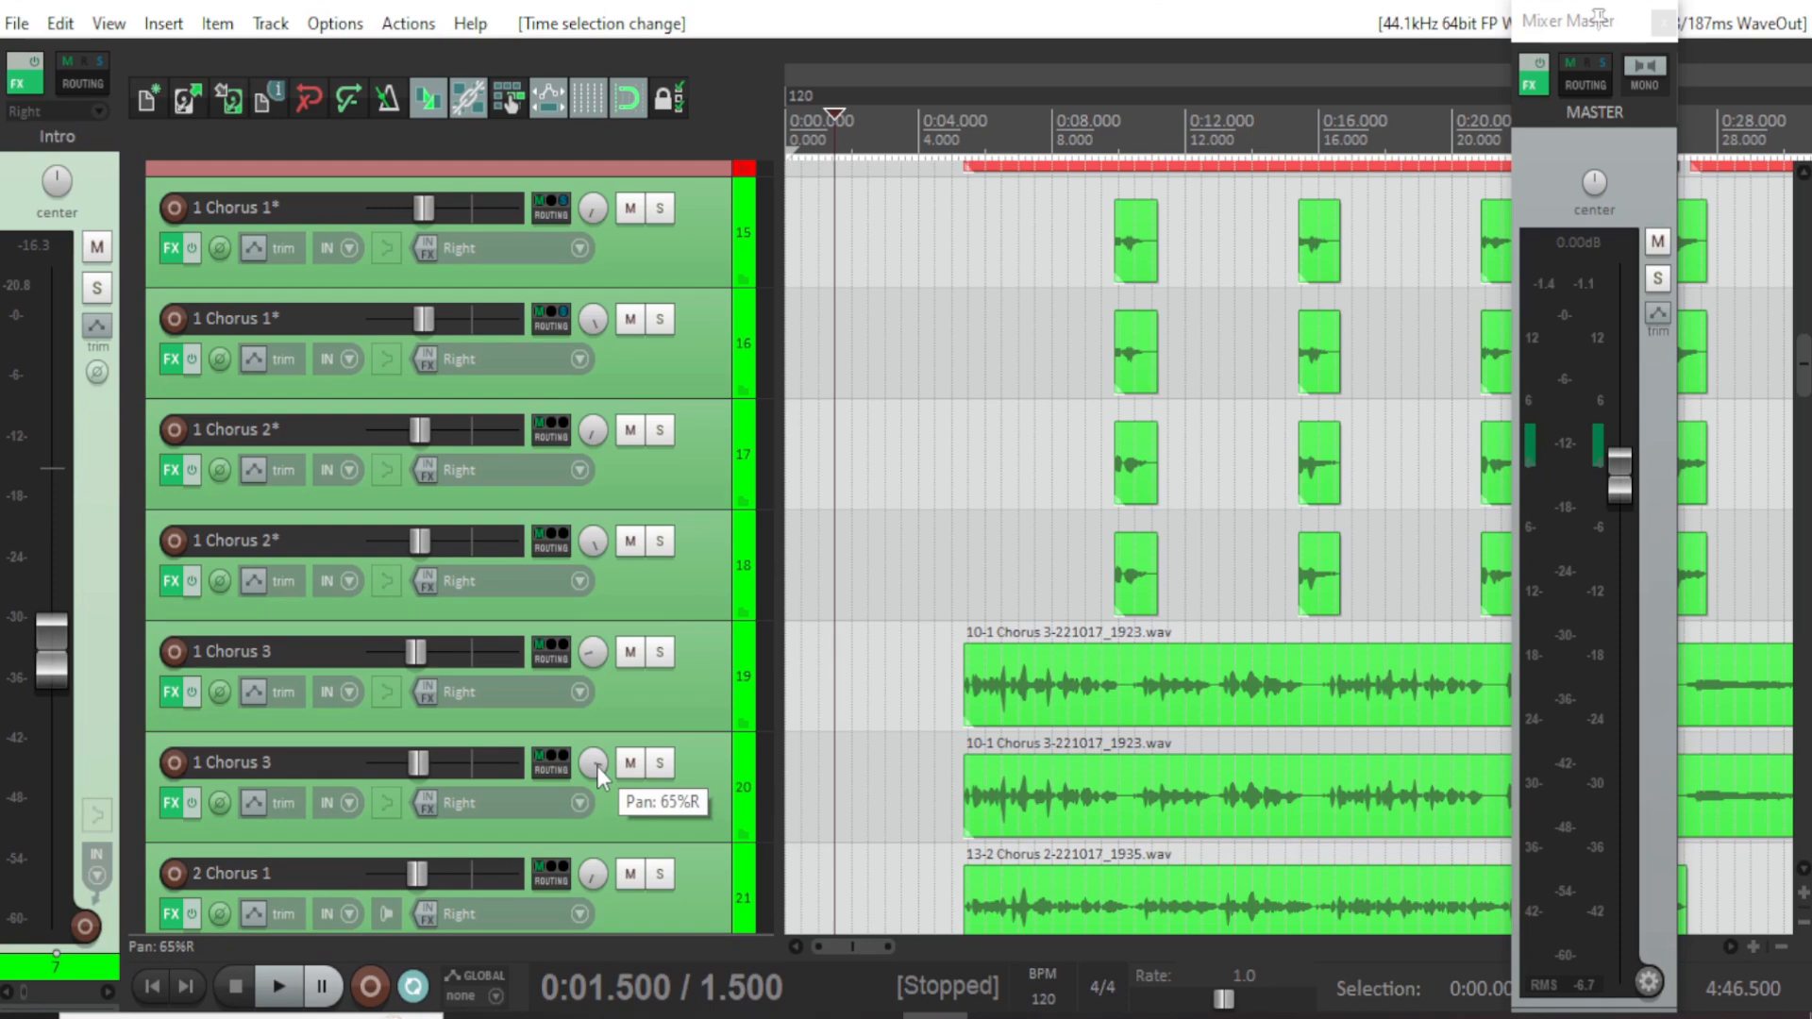
pyautogui.scroll(-1, 685, 753)
pyautogui.scroll(-1, 685, 763)
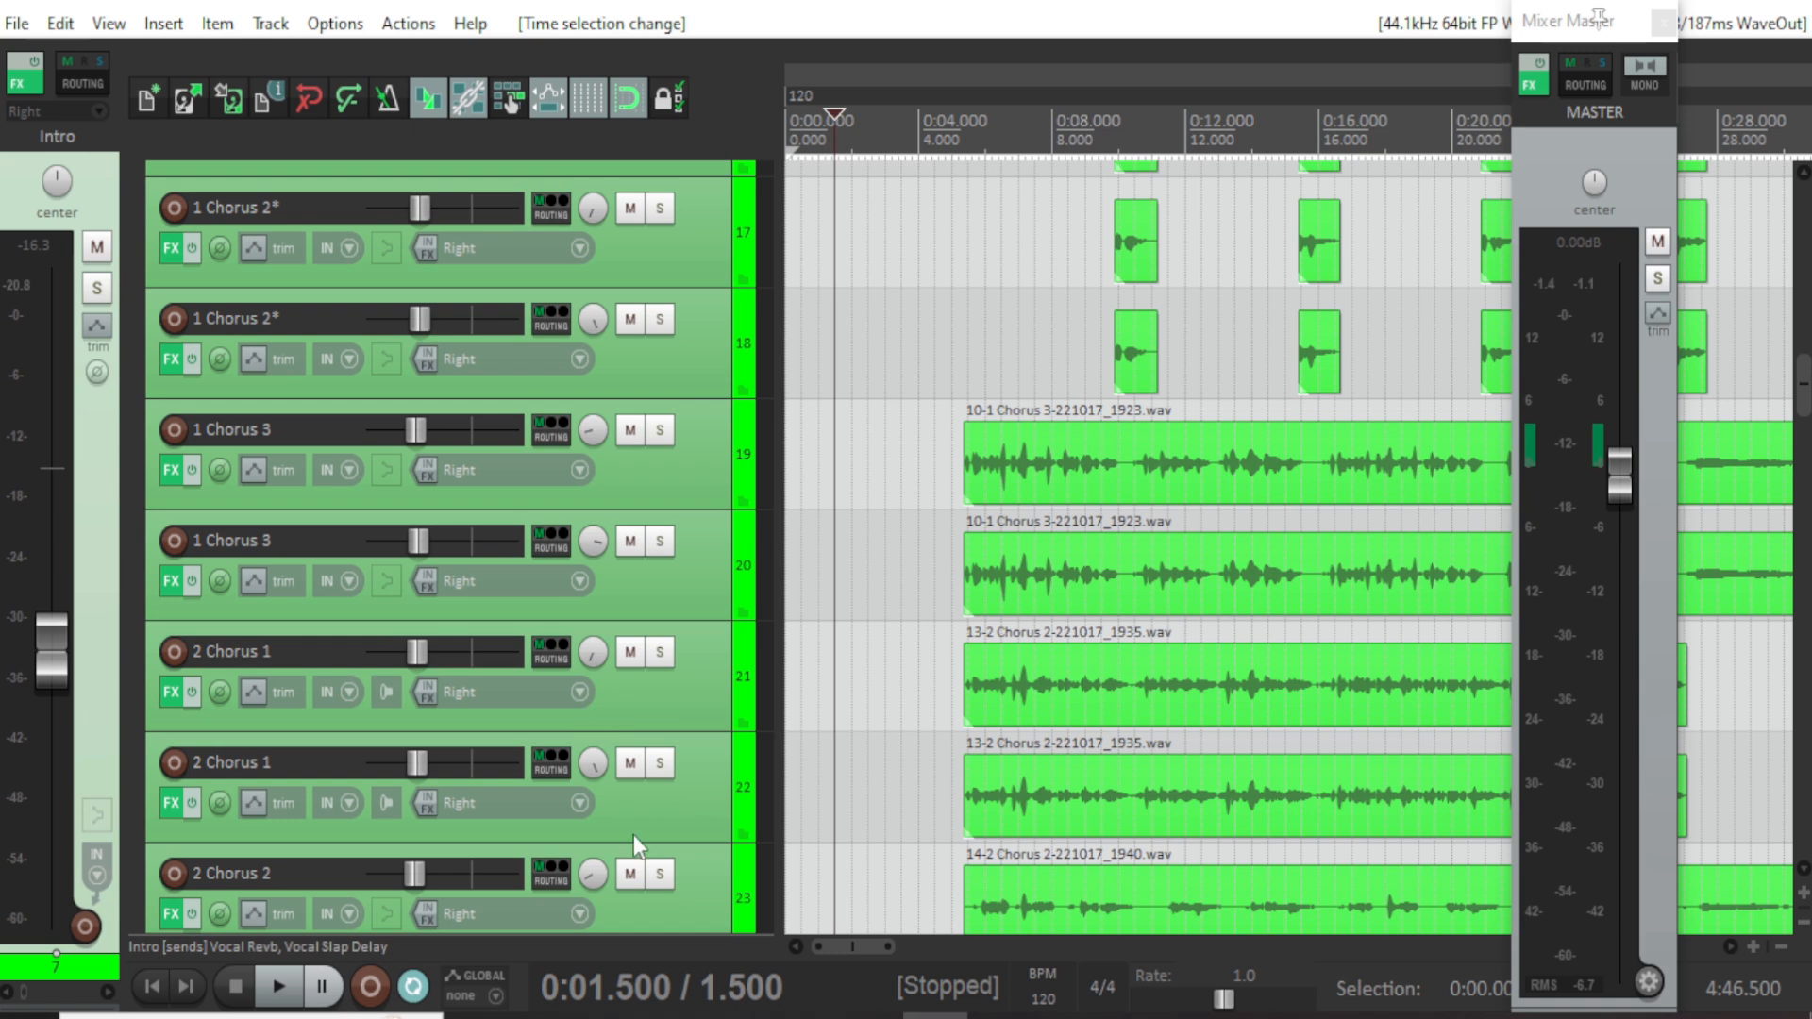
pyautogui.scroll(-3, 632, 796)
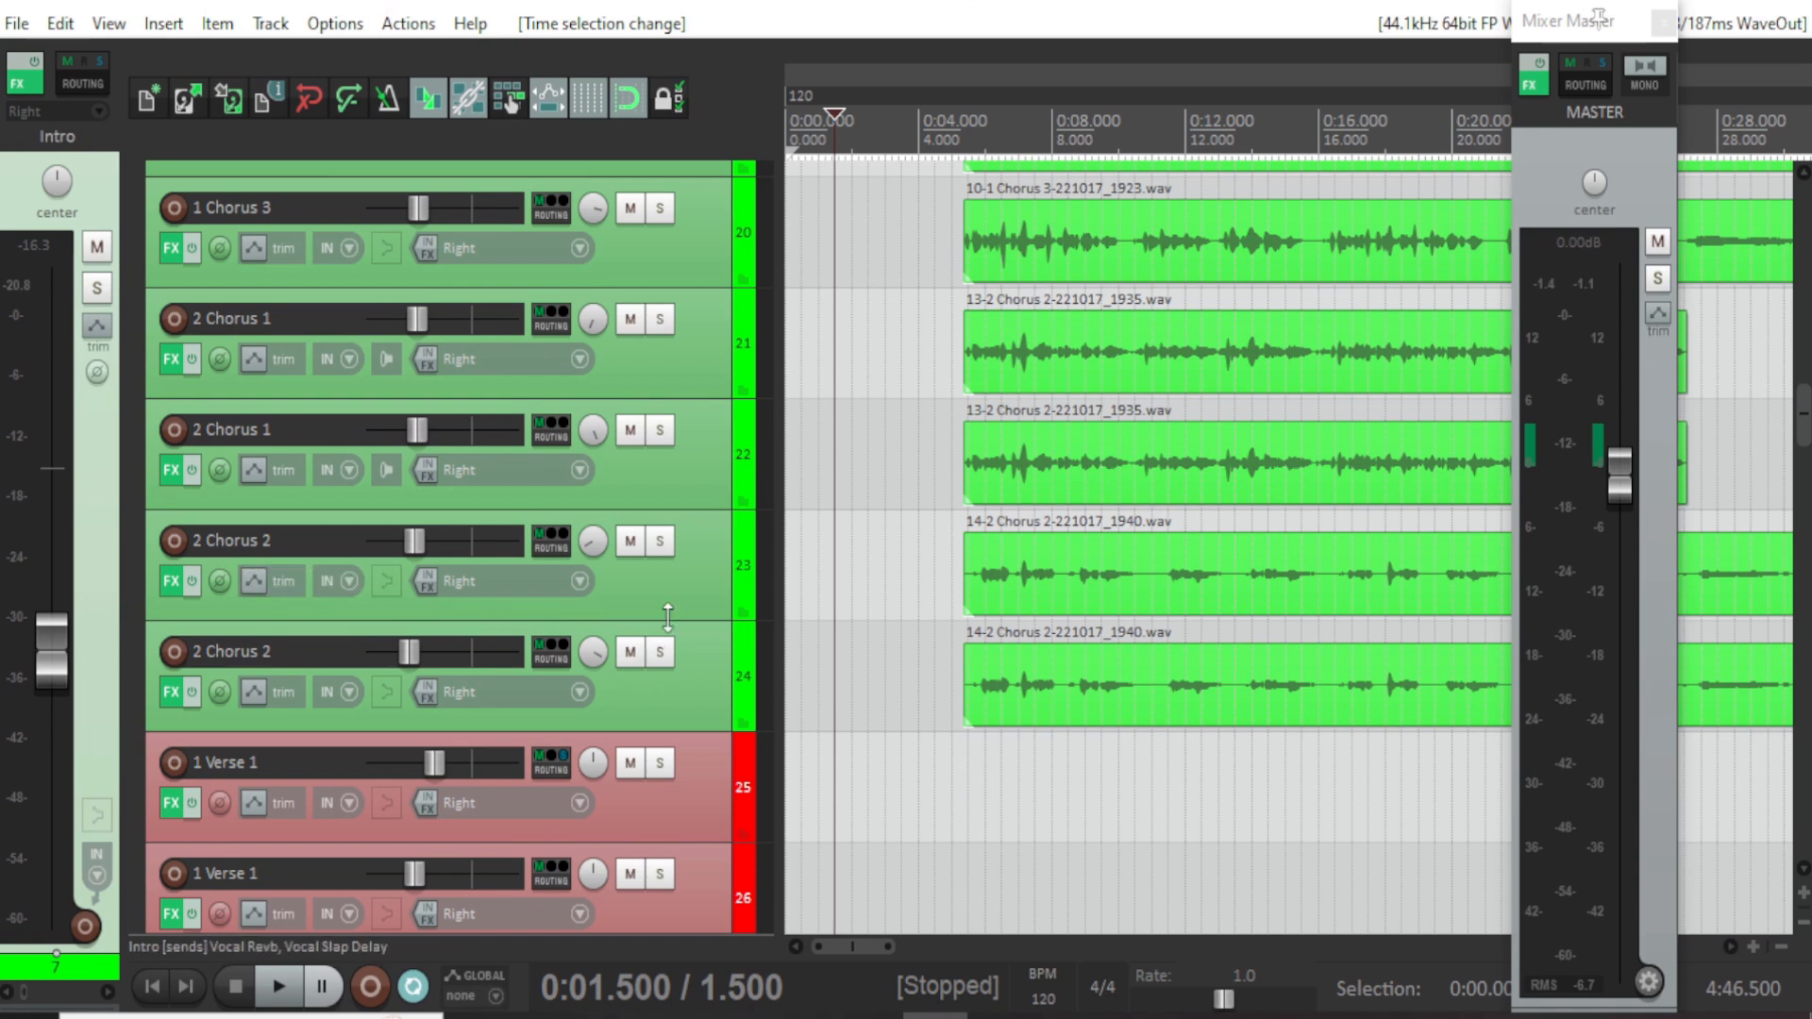
# Examine the first-verse vocal tracks from 1 Verse 1 to 1 Verse 1.1, with their panning and item placement across the song's timeline.
pyautogui.scroll(-2, 534, 709)
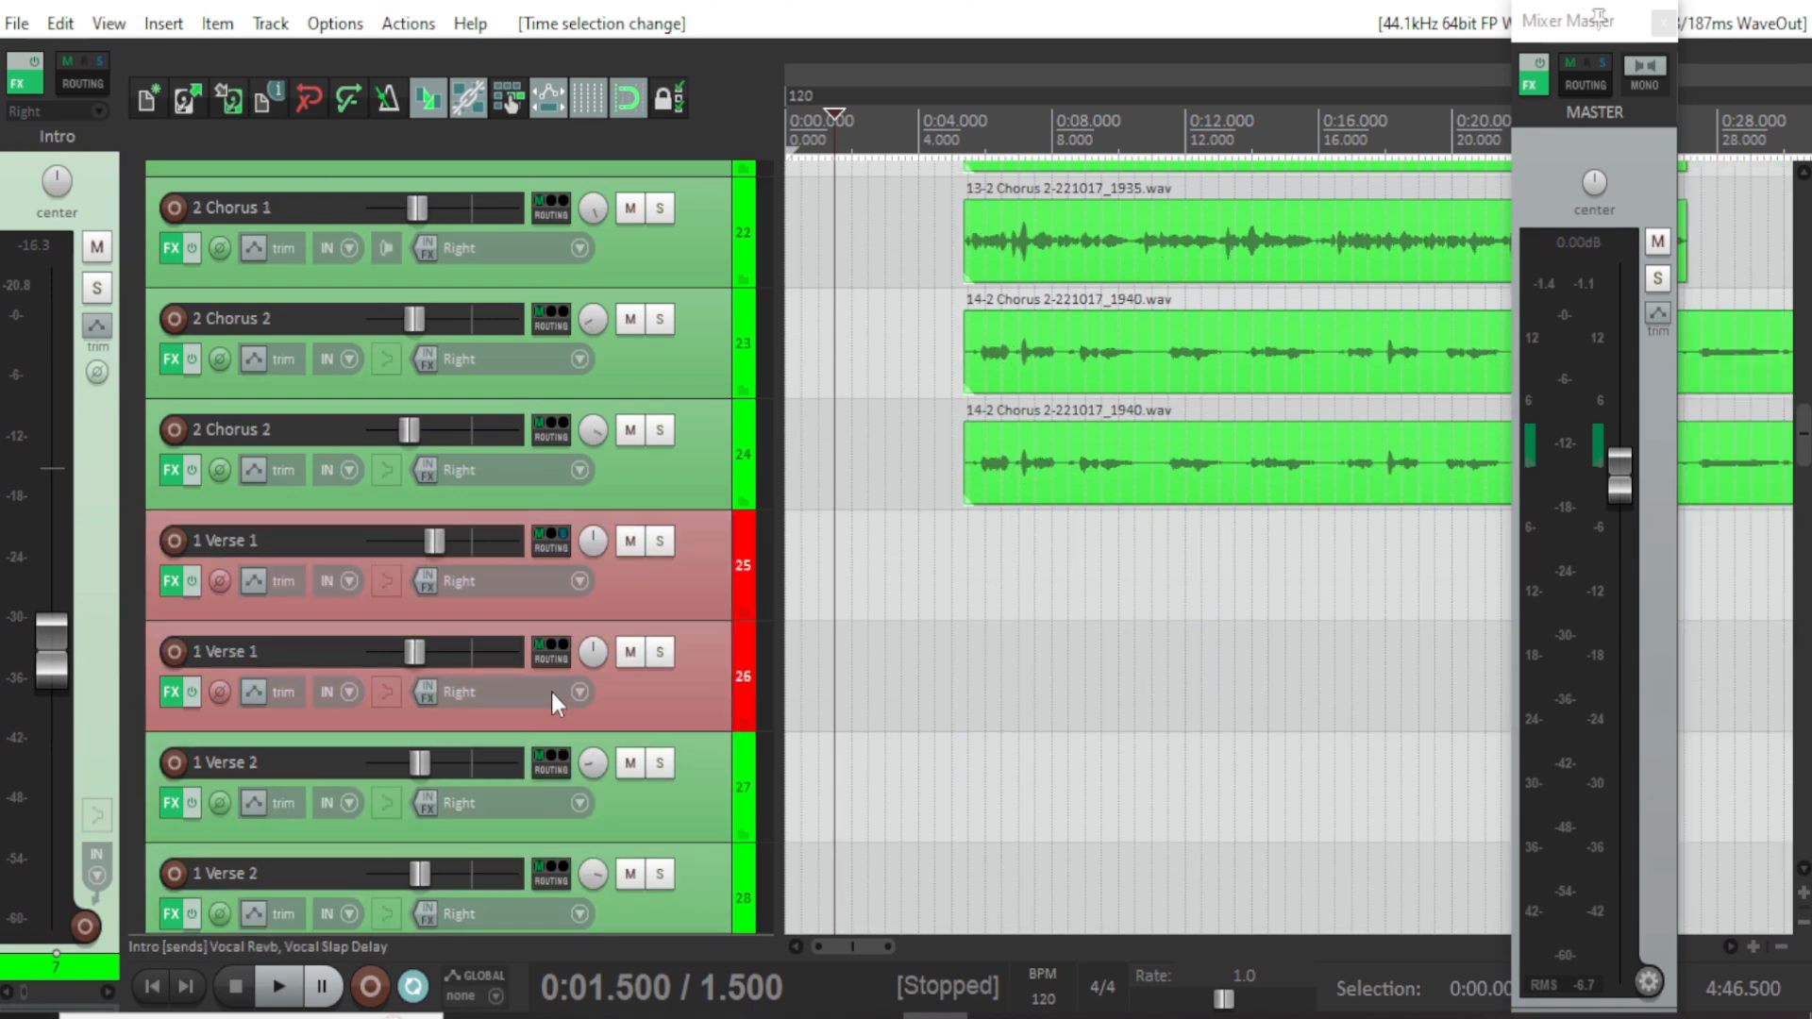
pyautogui.scroll(-1, 553, 689)
pyautogui.scroll(-4, 925, 617)
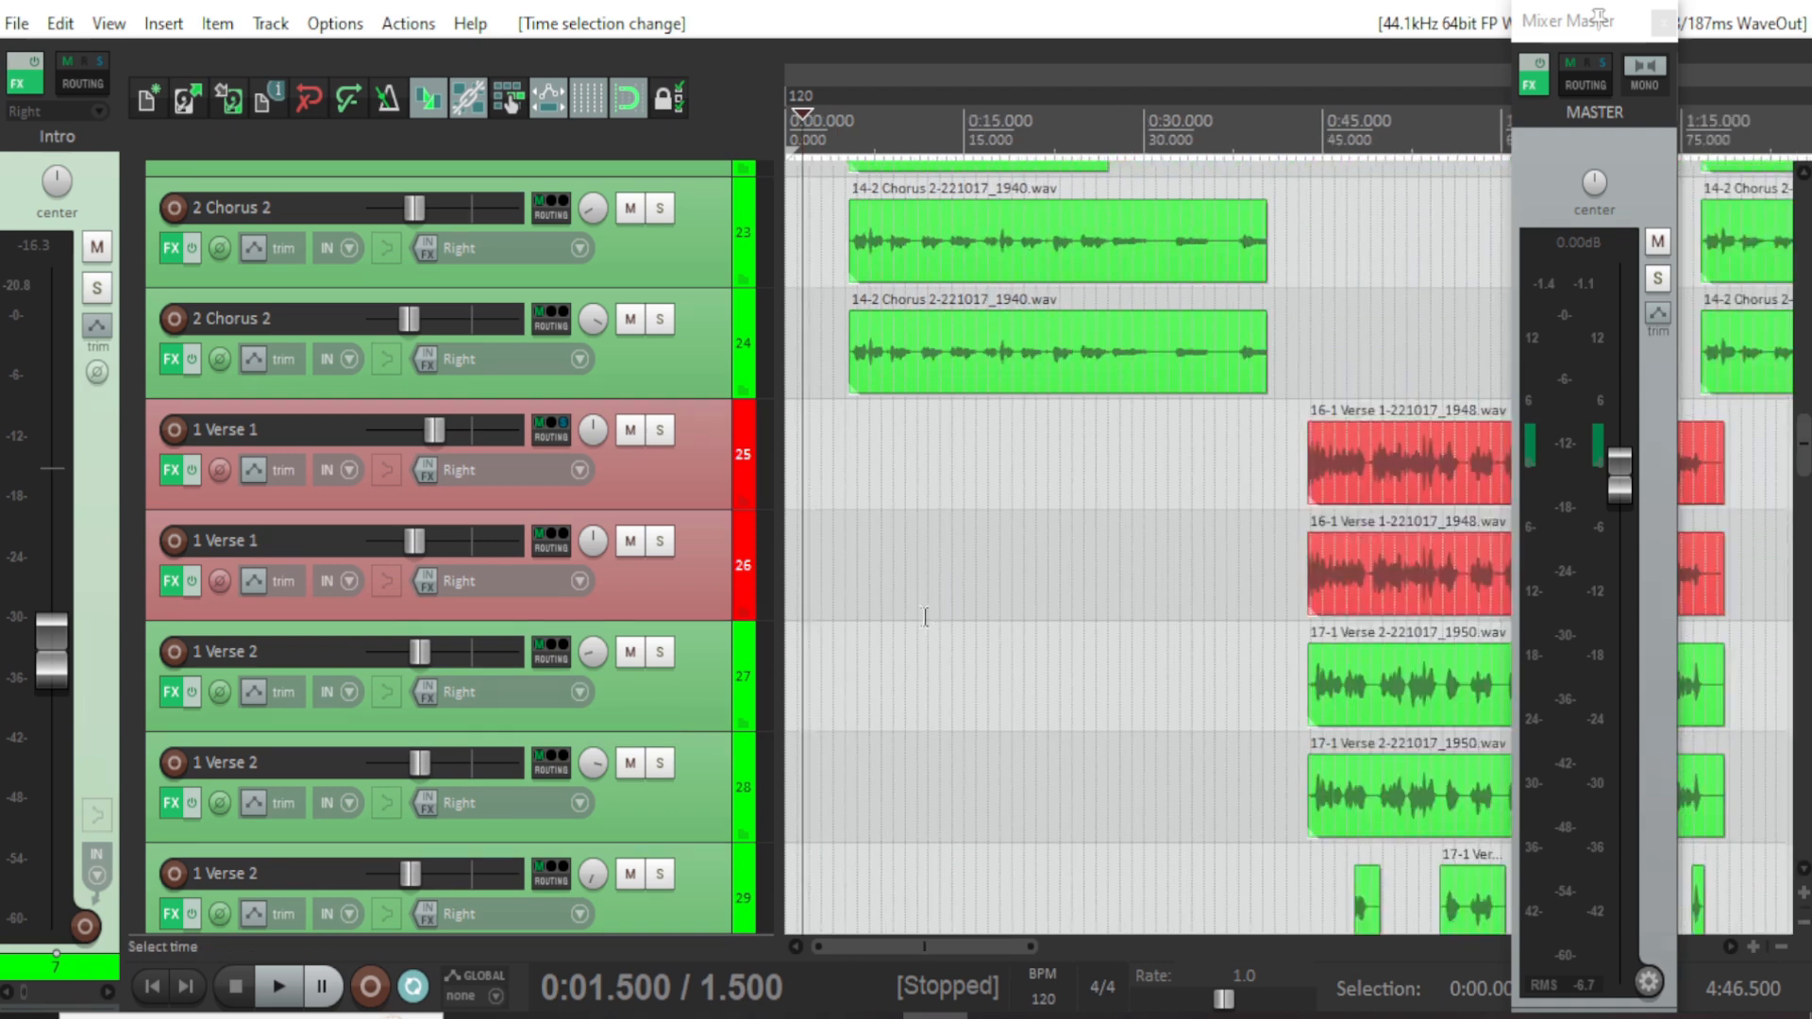
pyautogui.scroll(-3, 925, 617)
pyautogui.scroll(-1, 921, 618)
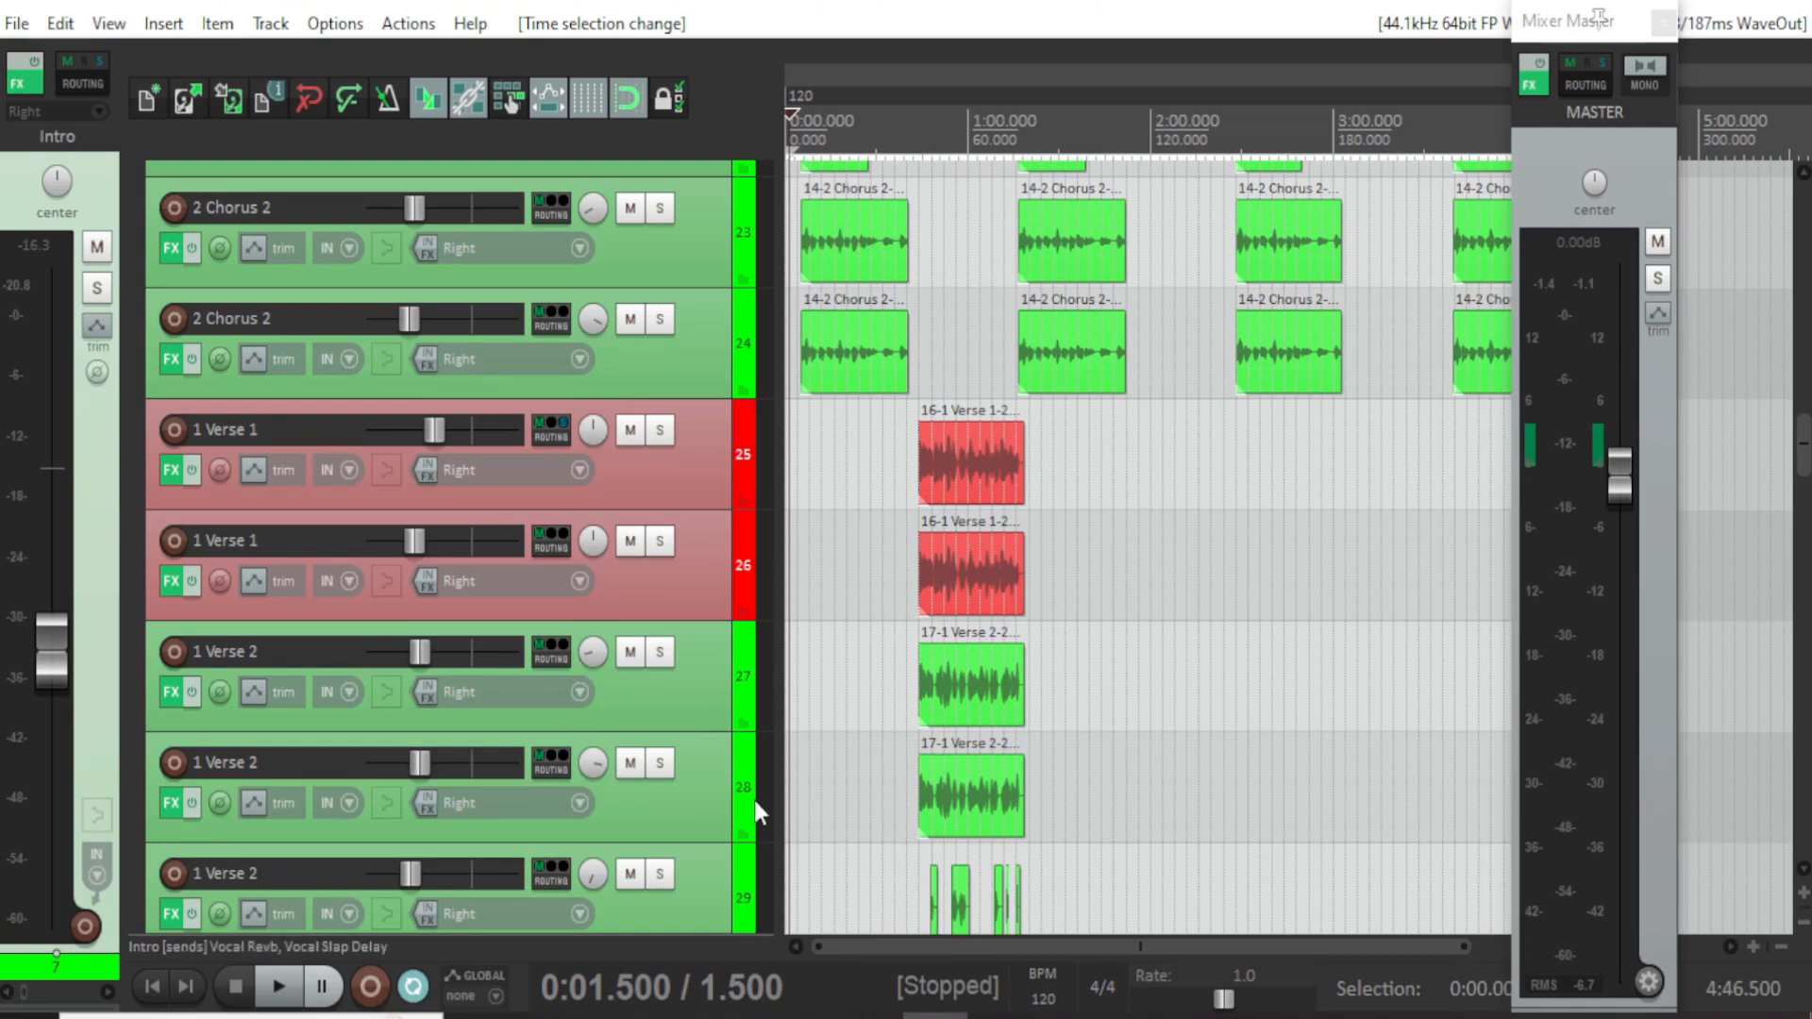
pyautogui.scroll(-1, 670, 874)
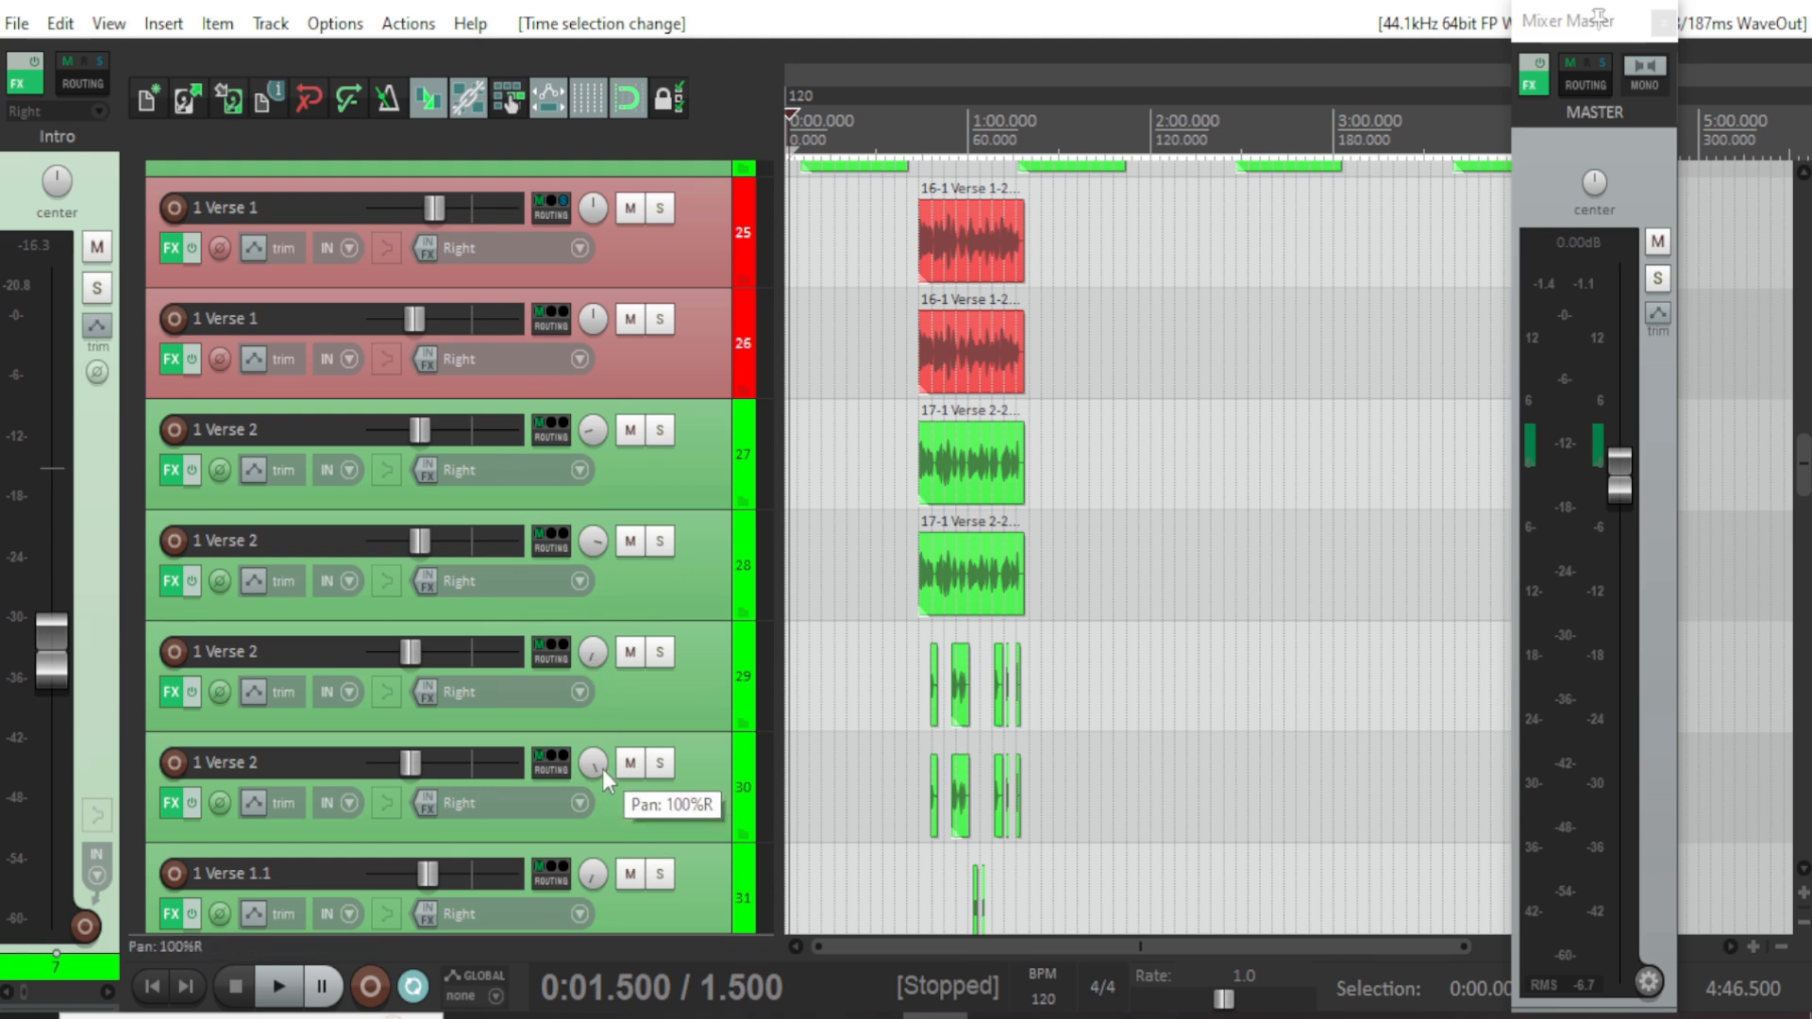
pyautogui.scroll(-2, 718, 840)
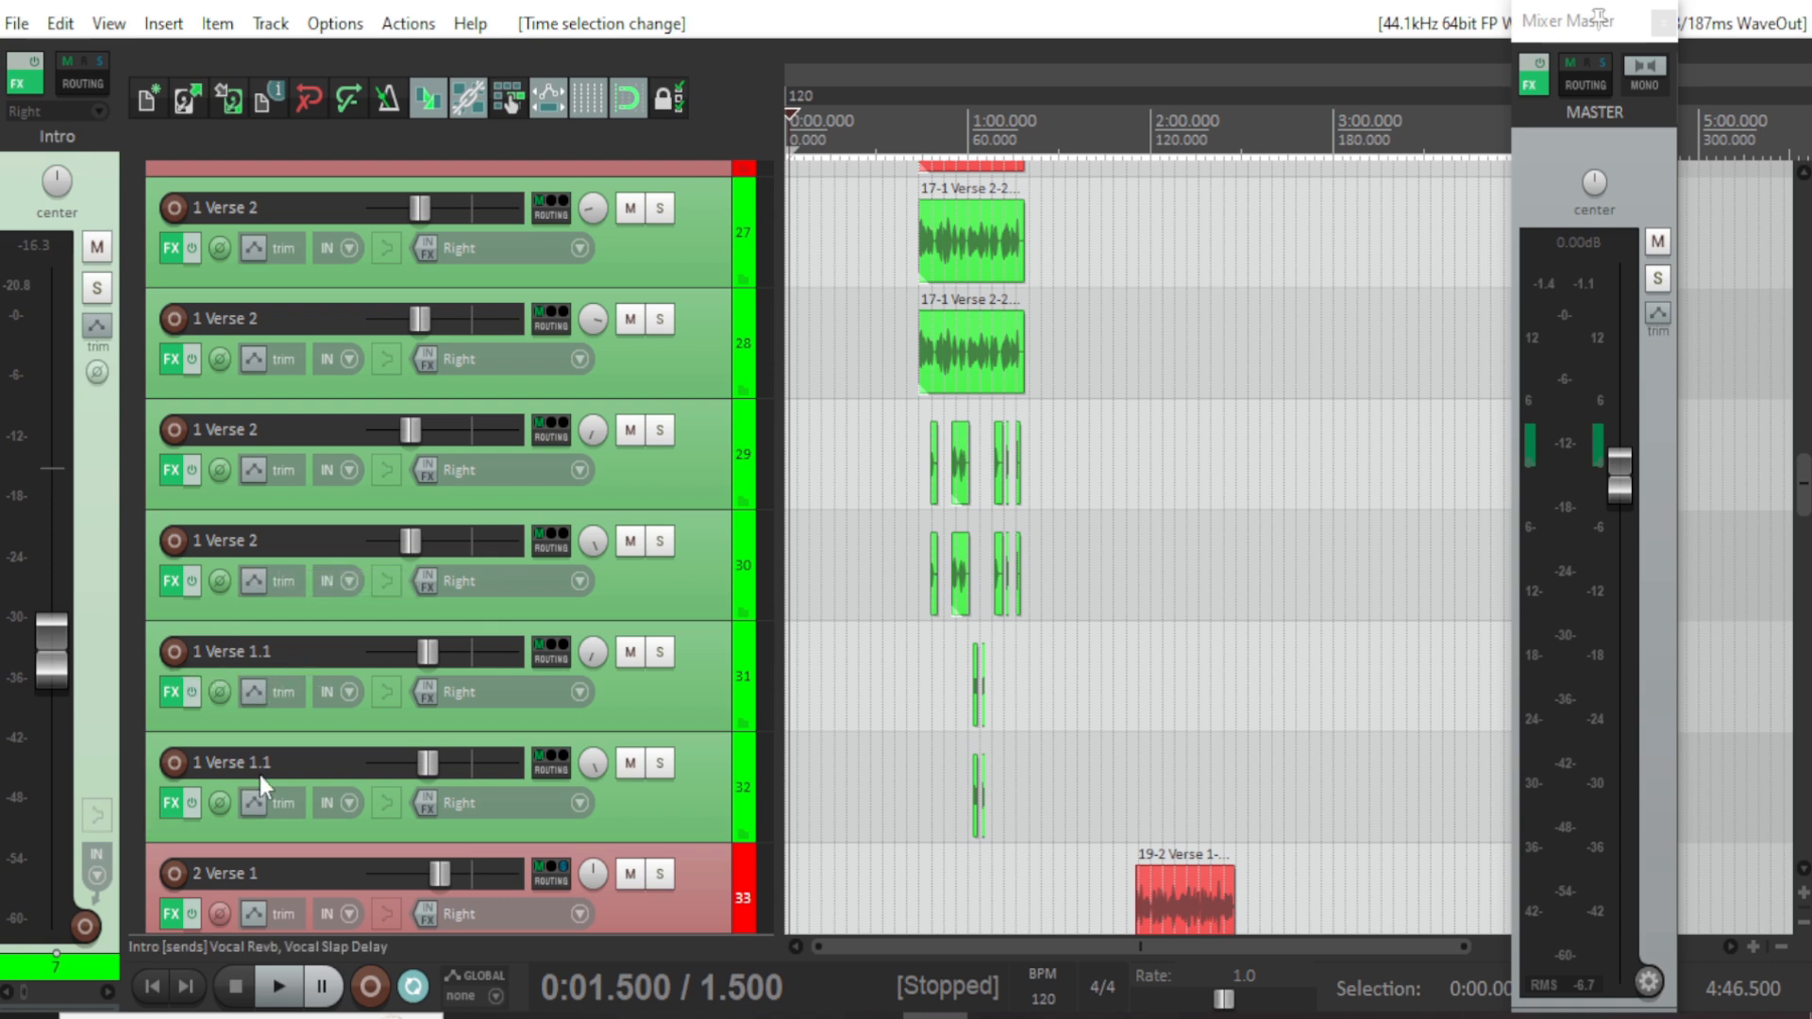
# Look through the second- and third-verse vocal tracks, comparing their red lead tracks with the green supporting tracks.
pyautogui.scroll(-2, 631, 725)
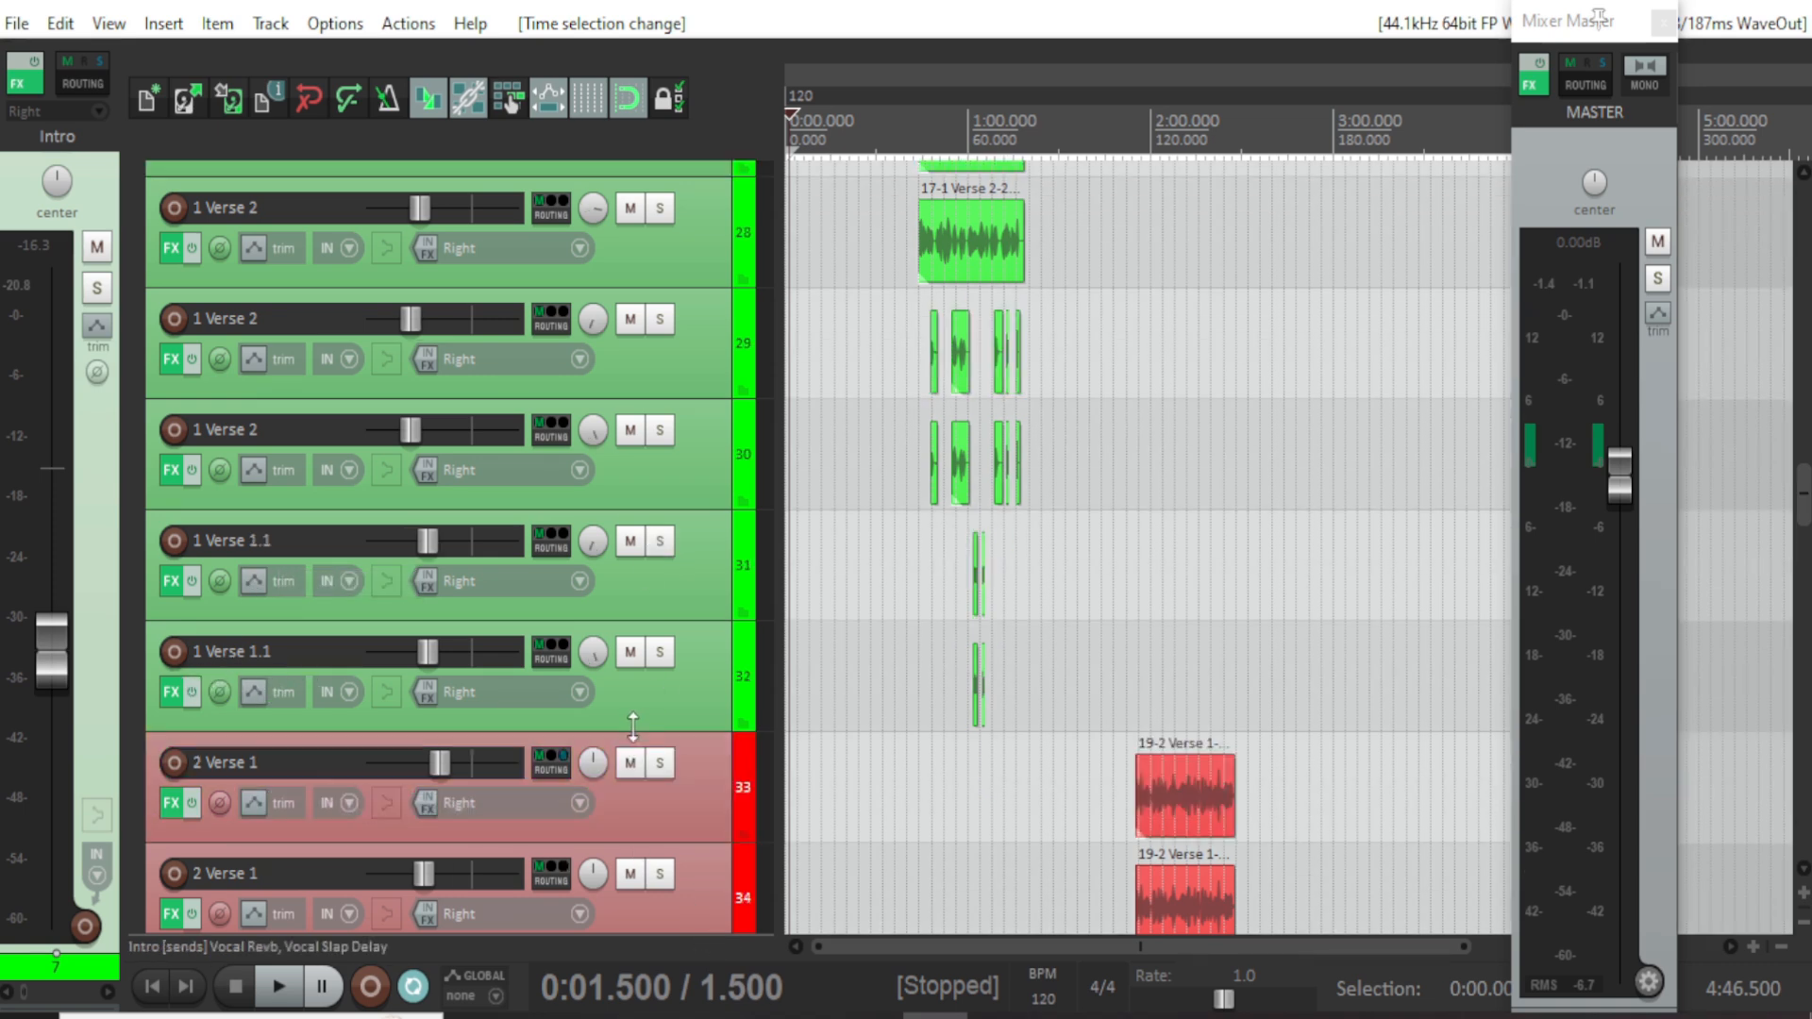
pyautogui.scroll(-2, 632, 725)
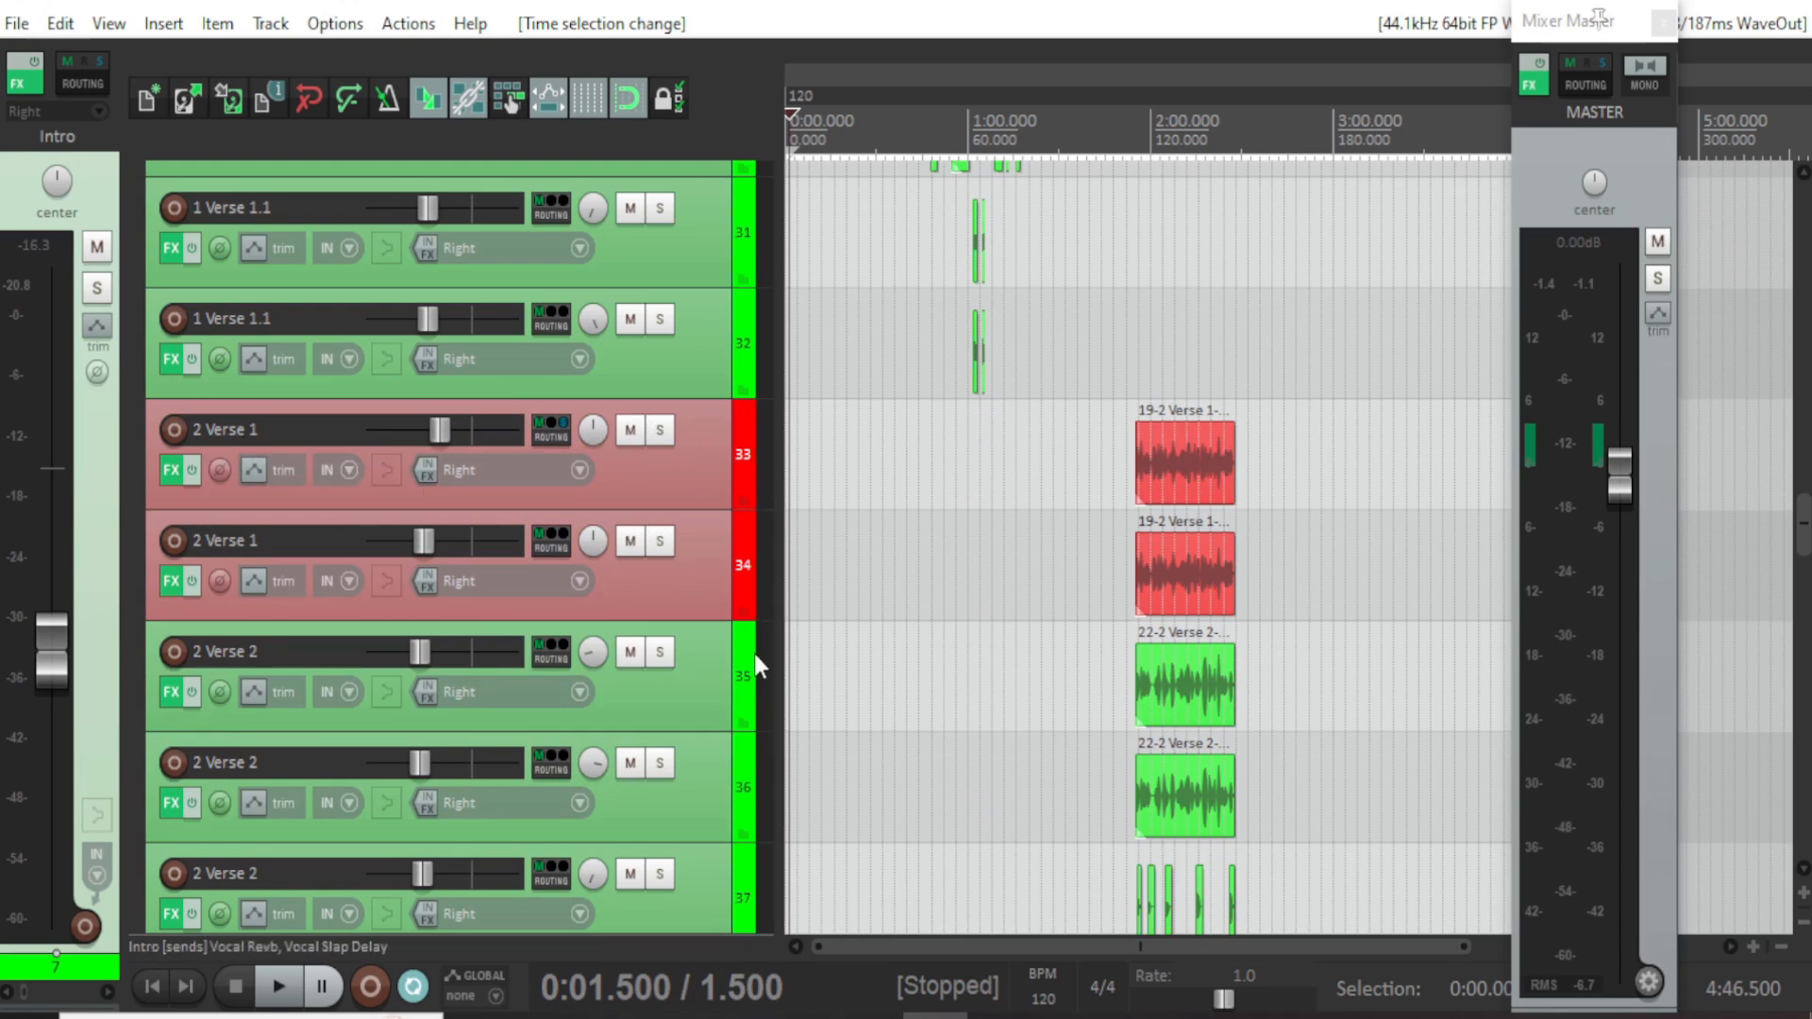
pyautogui.scroll(-6, 705, 716)
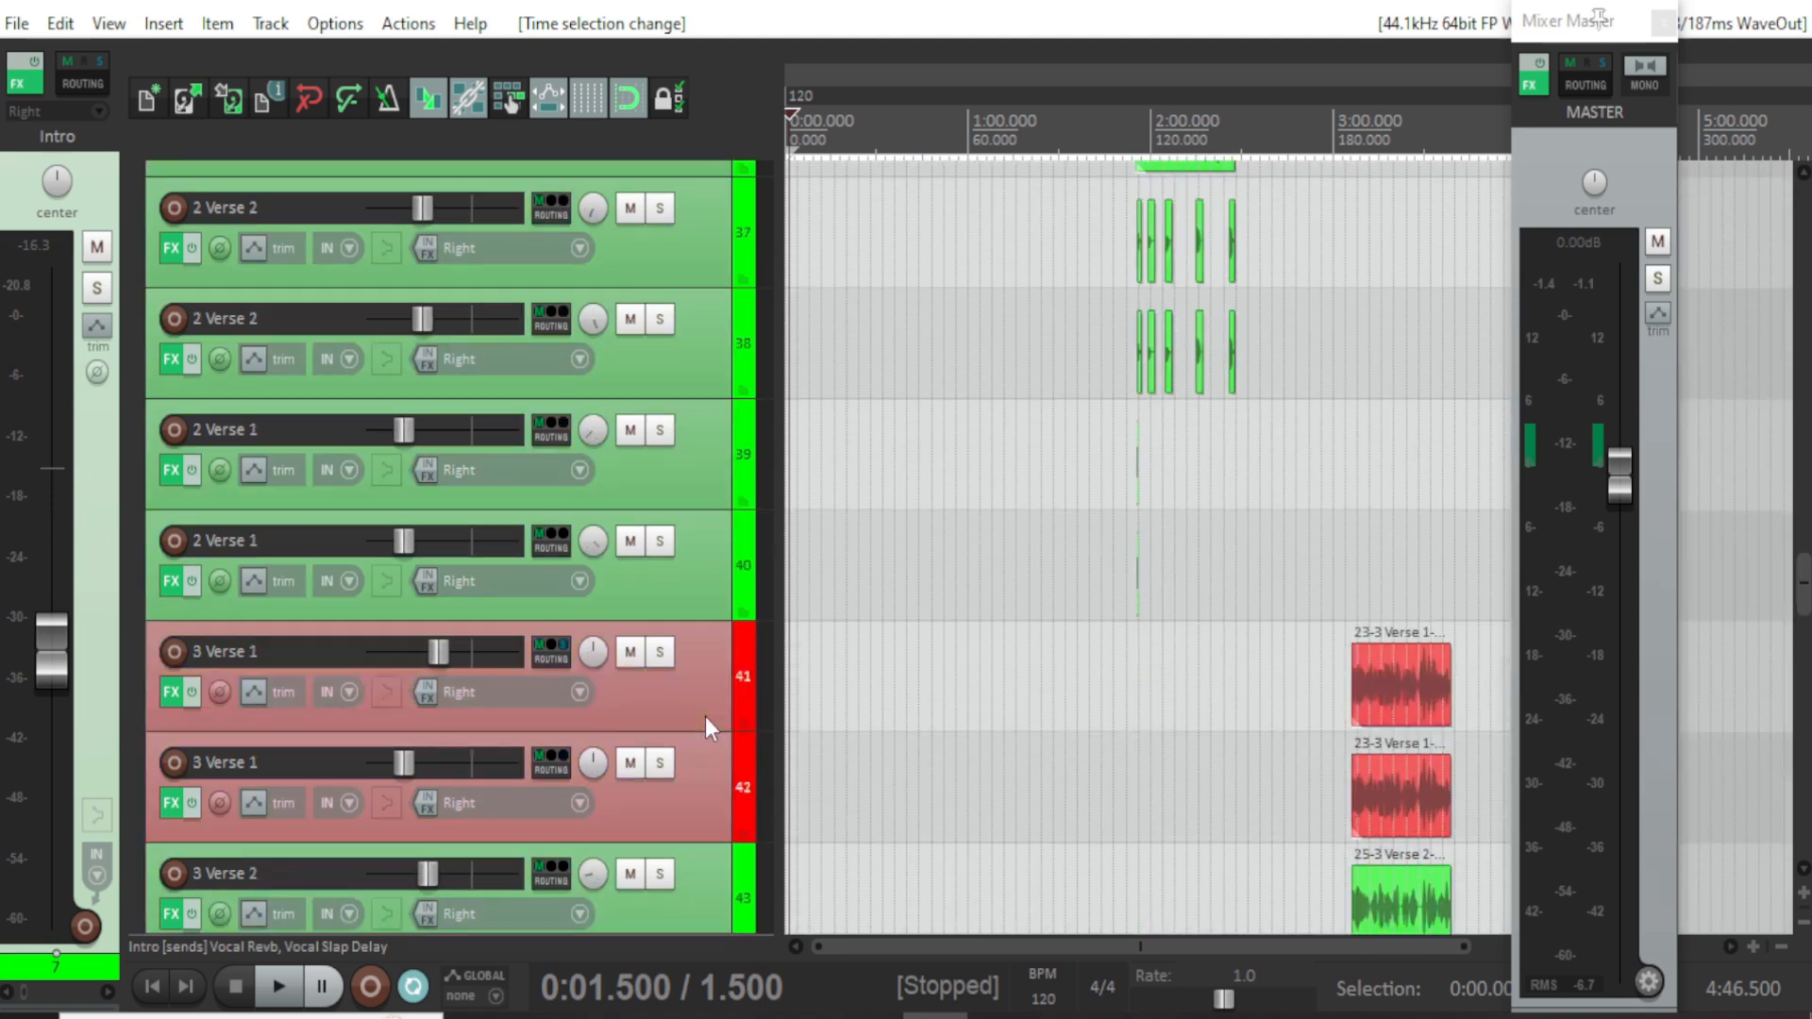
pyautogui.scroll(-2, 677, 640)
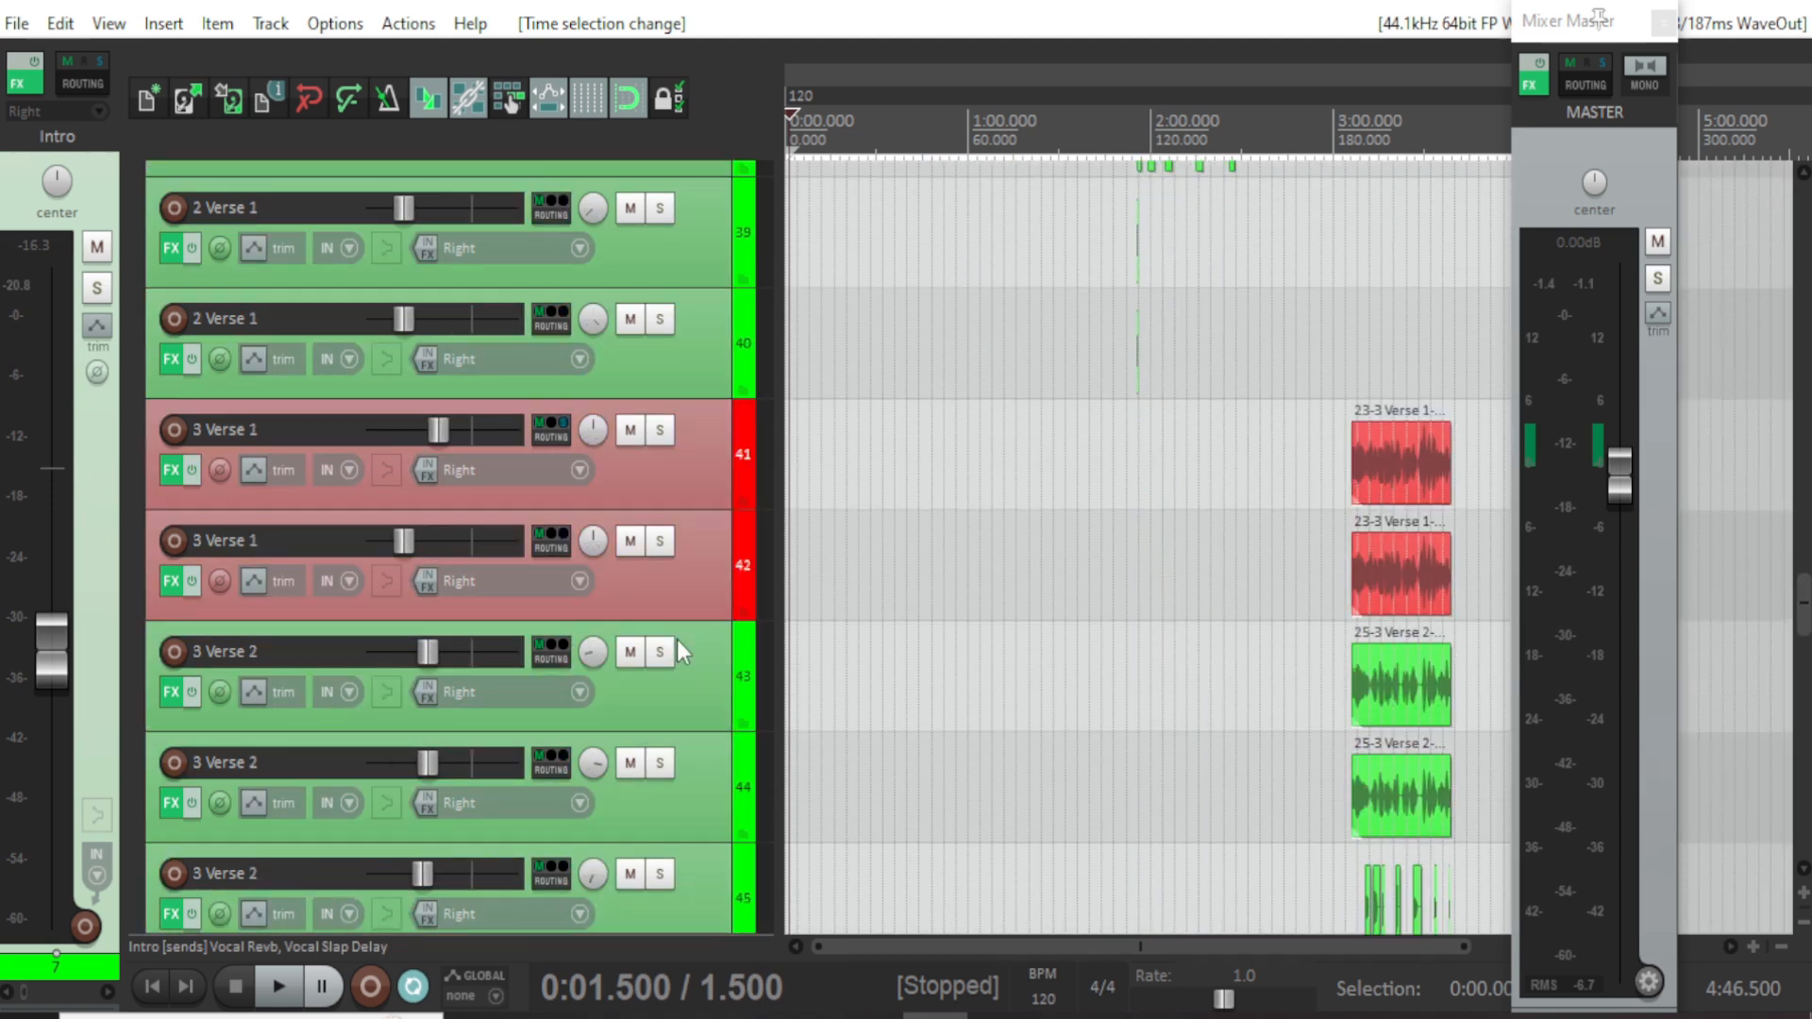
pyautogui.scroll(-1, 677, 638)
pyautogui.scroll(-2, 682, 699)
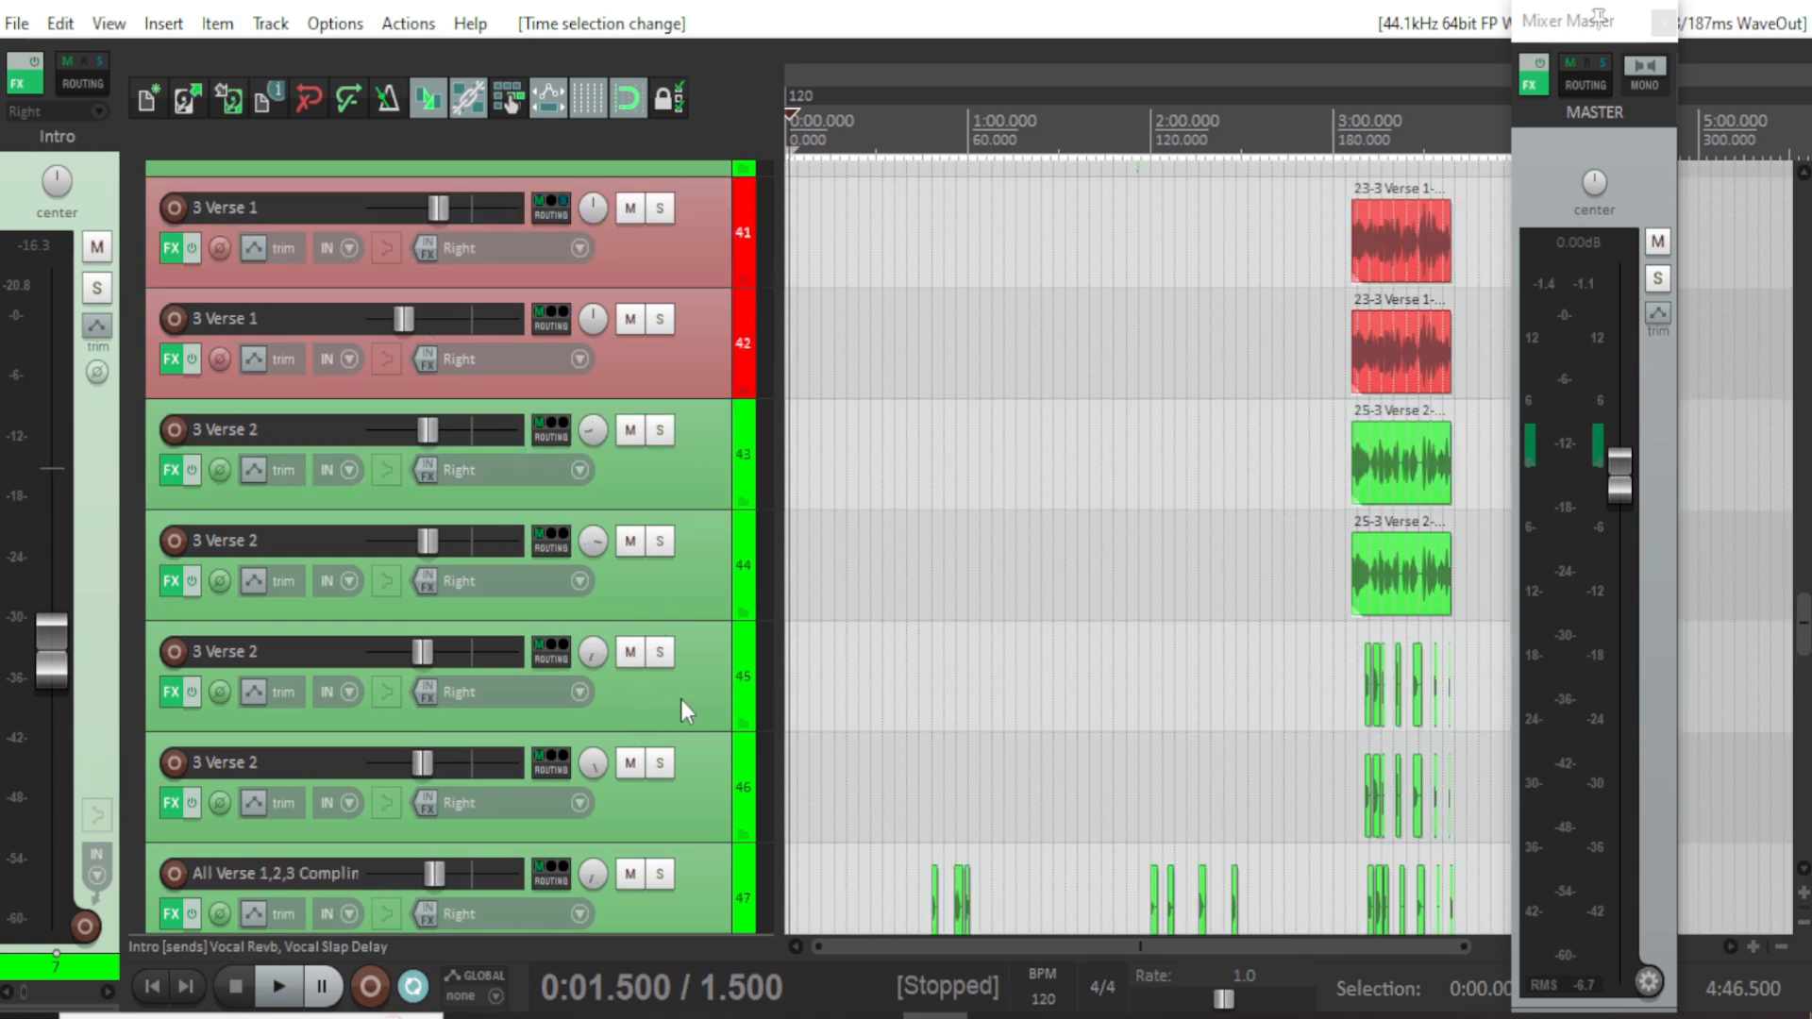
# Examine the combined All Verse 1,2,3 tracks and the outro vocal tracks, including their panning and item placement on the timeline.
pyautogui.scroll(-5, 569, 693)
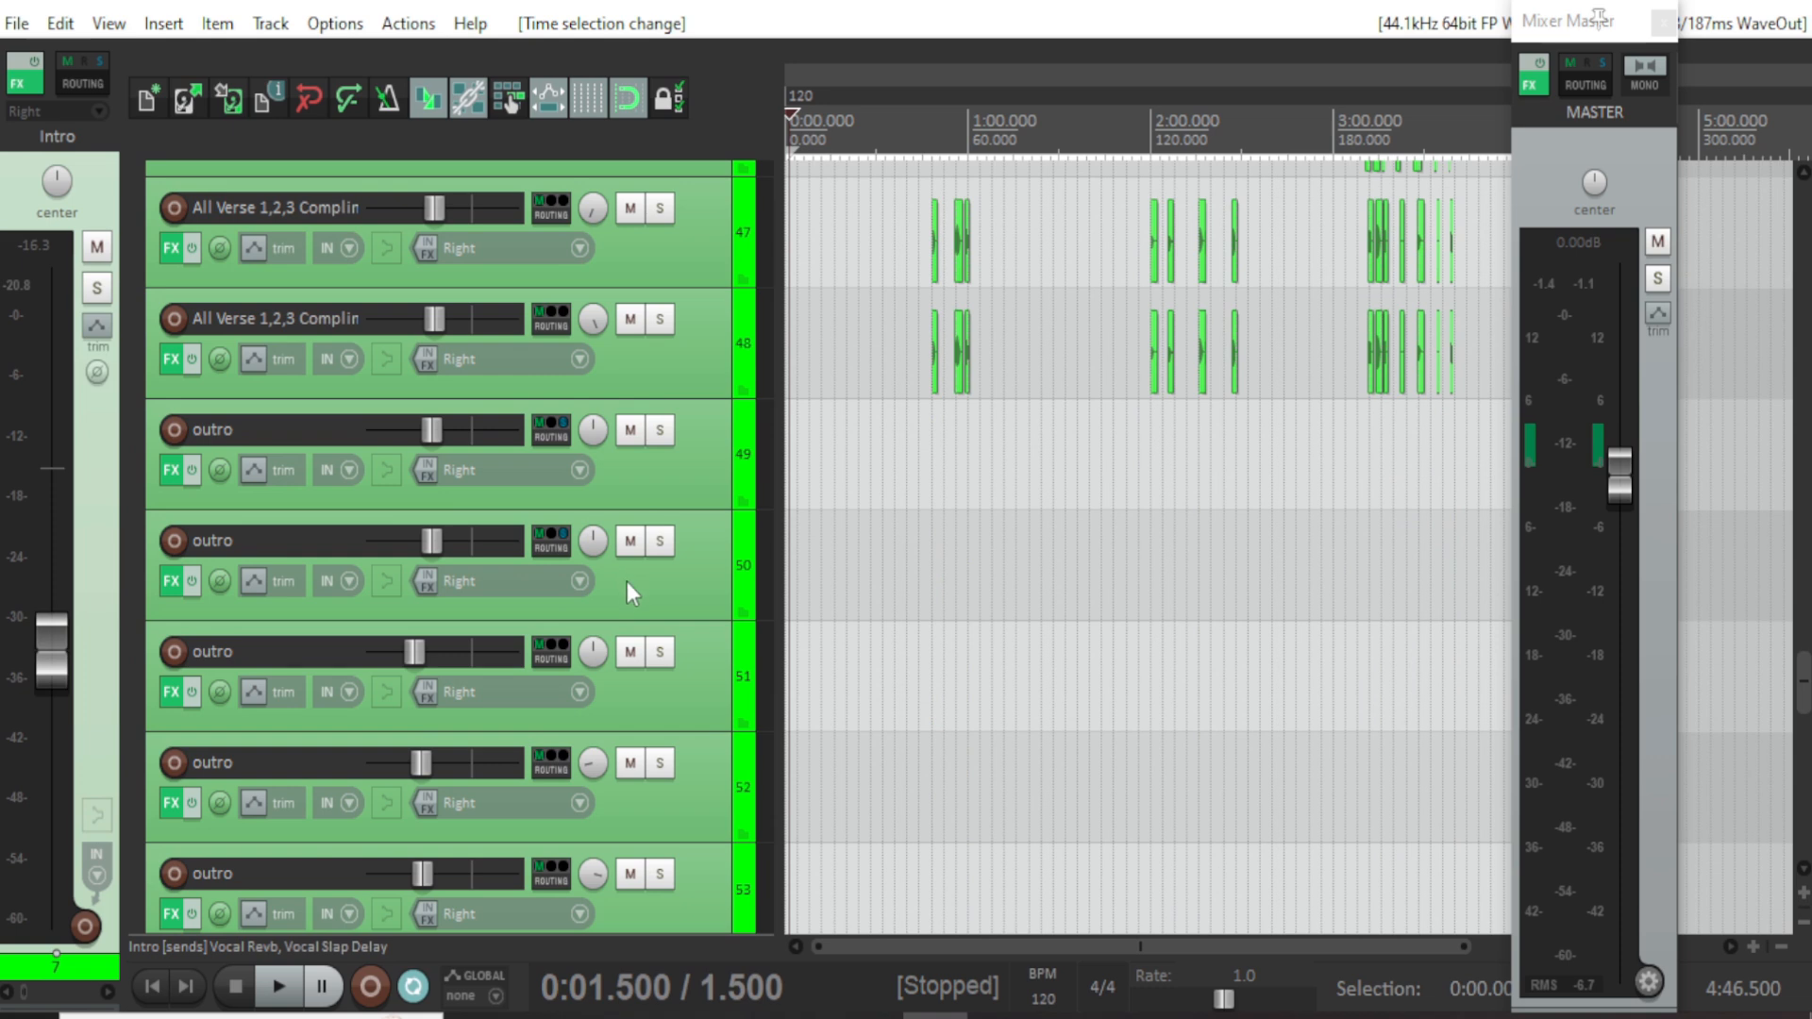
pyautogui.scroll(-1, 625, 580)
pyautogui.scroll(-4, 952, 598)
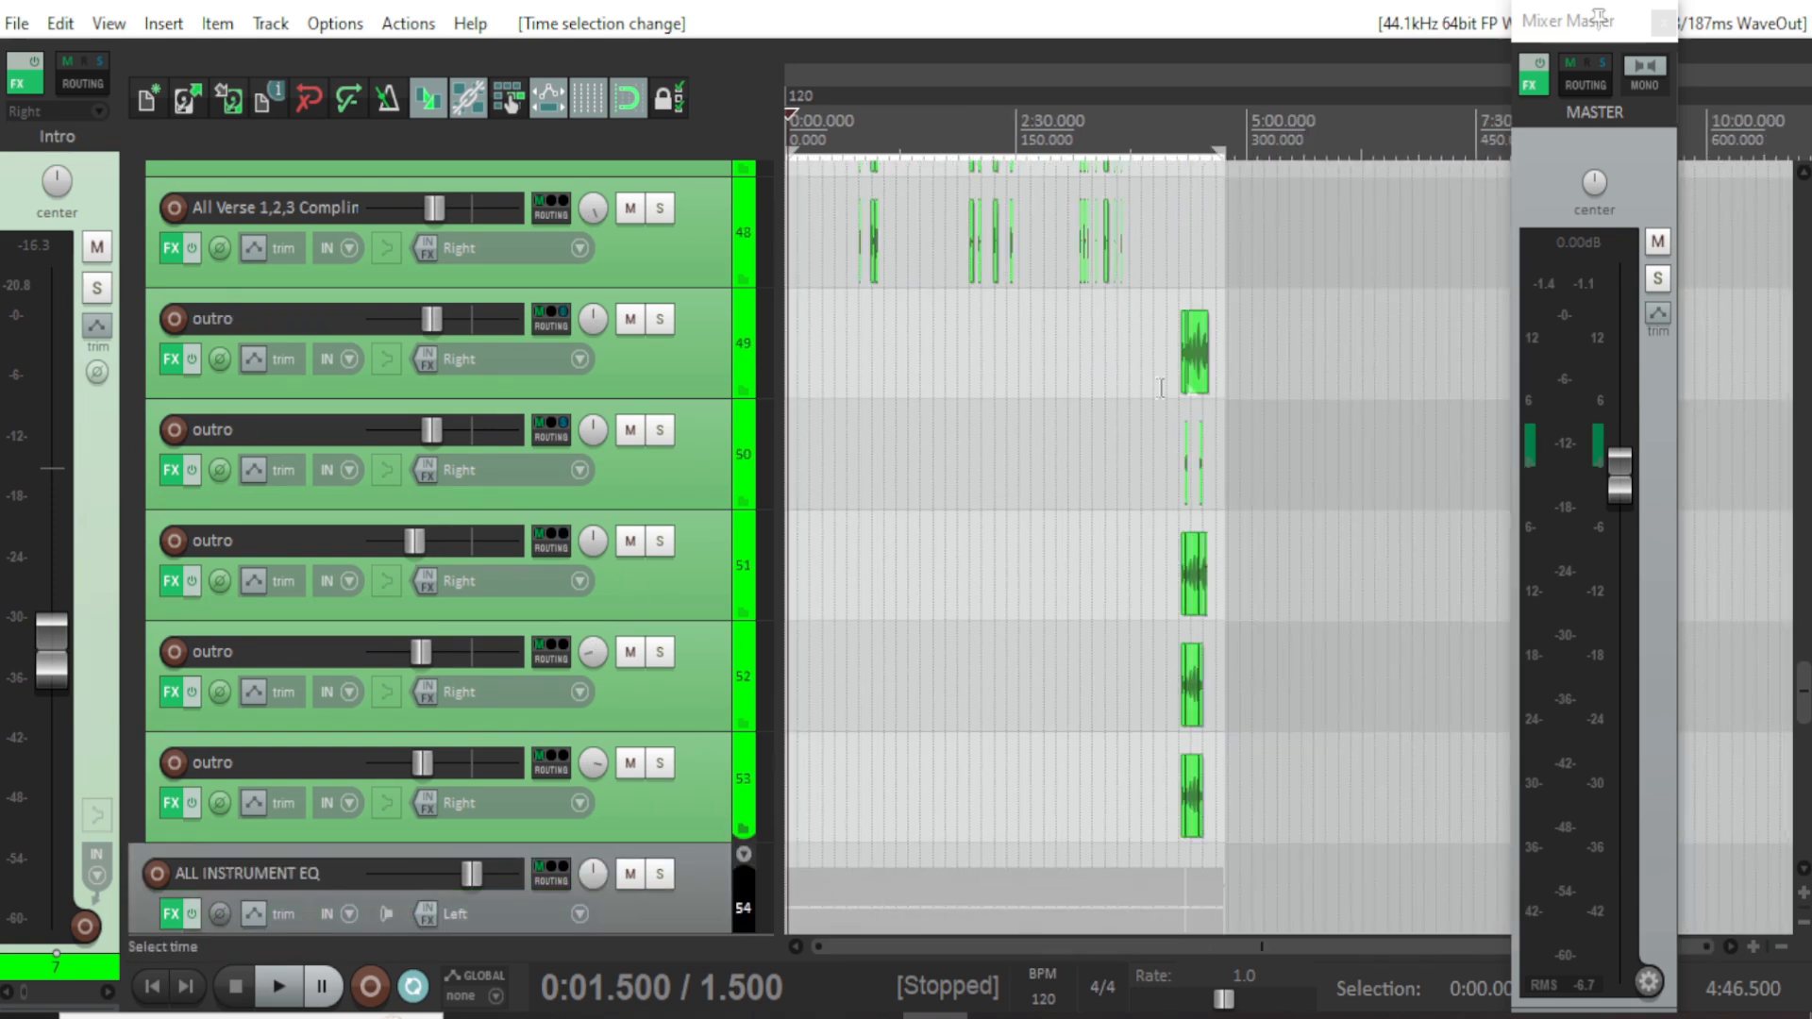
pyautogui.scroll(2, 637, 660)
pyautogui.scroll(-2, 637, 665)
pyautogui.scroll(2, 637, 676)
pyautogui.scroll(-1, 654, 769)
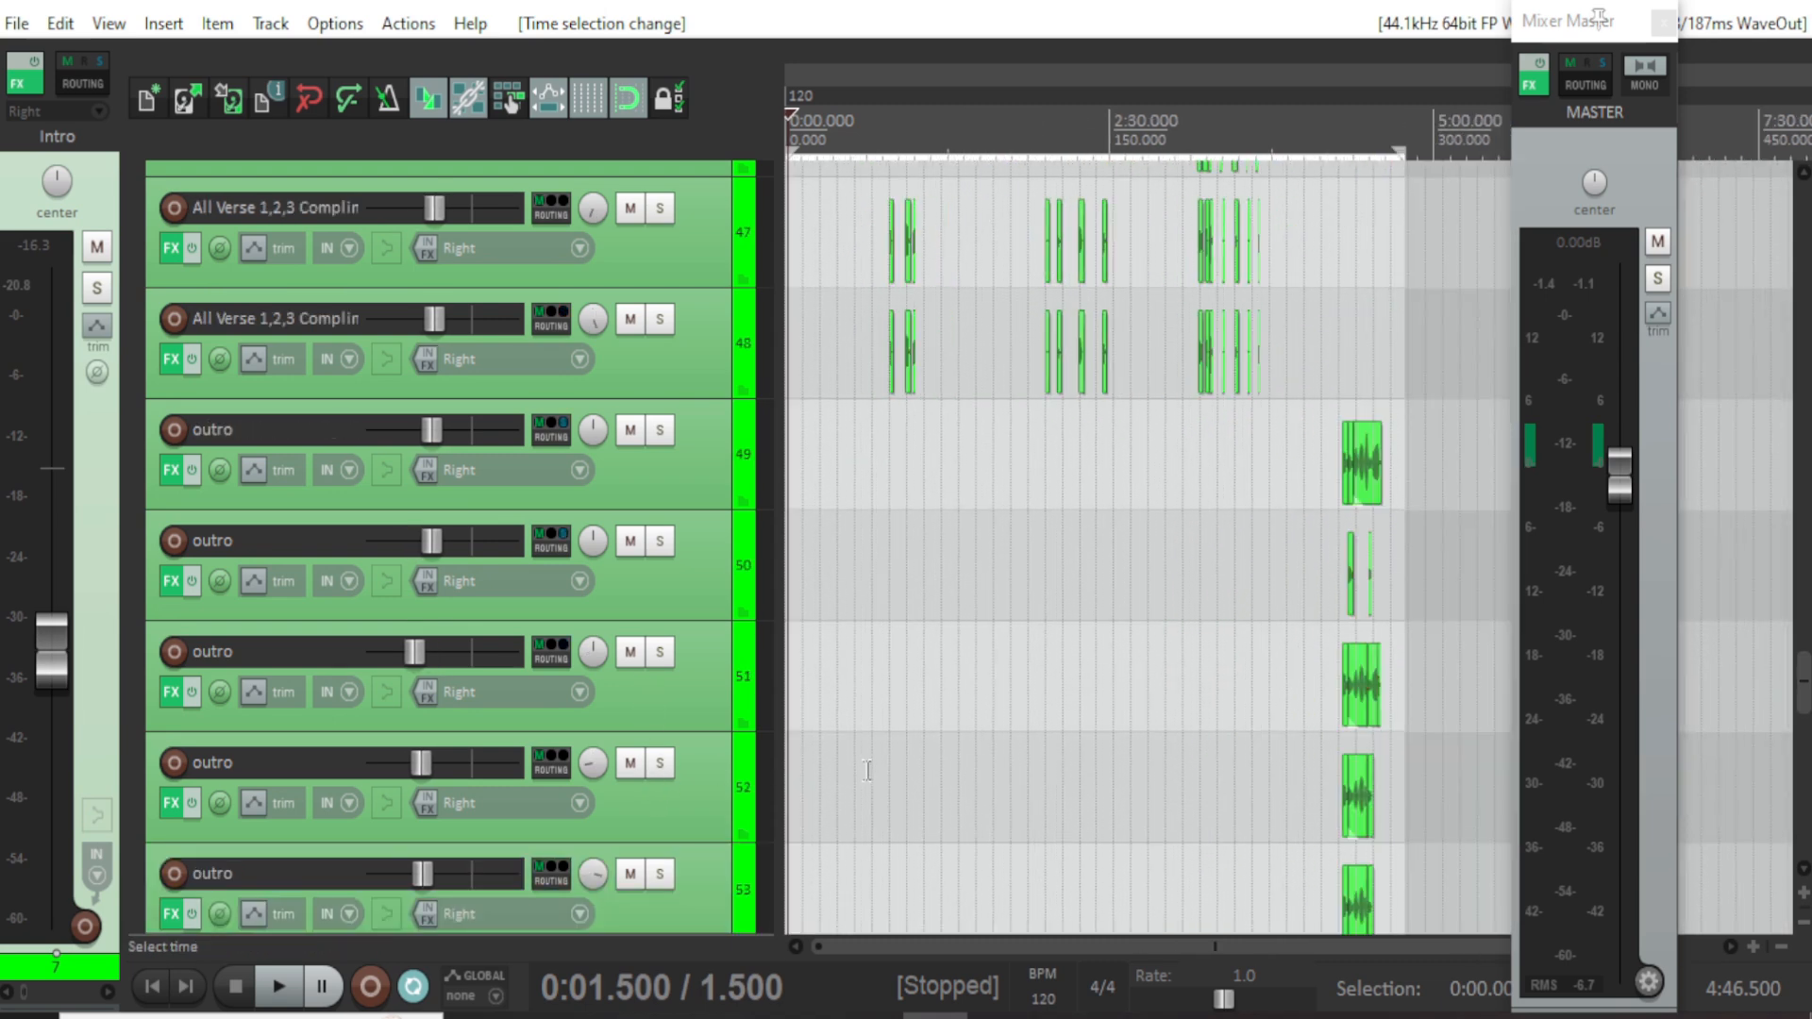
# Examine the ALL INSTRUMENT EQ folder and its drum tracks from Kick to Hi Hat 2, checking the Snare's pan setting.
pyautogui.scroll(-5, 664, 606)
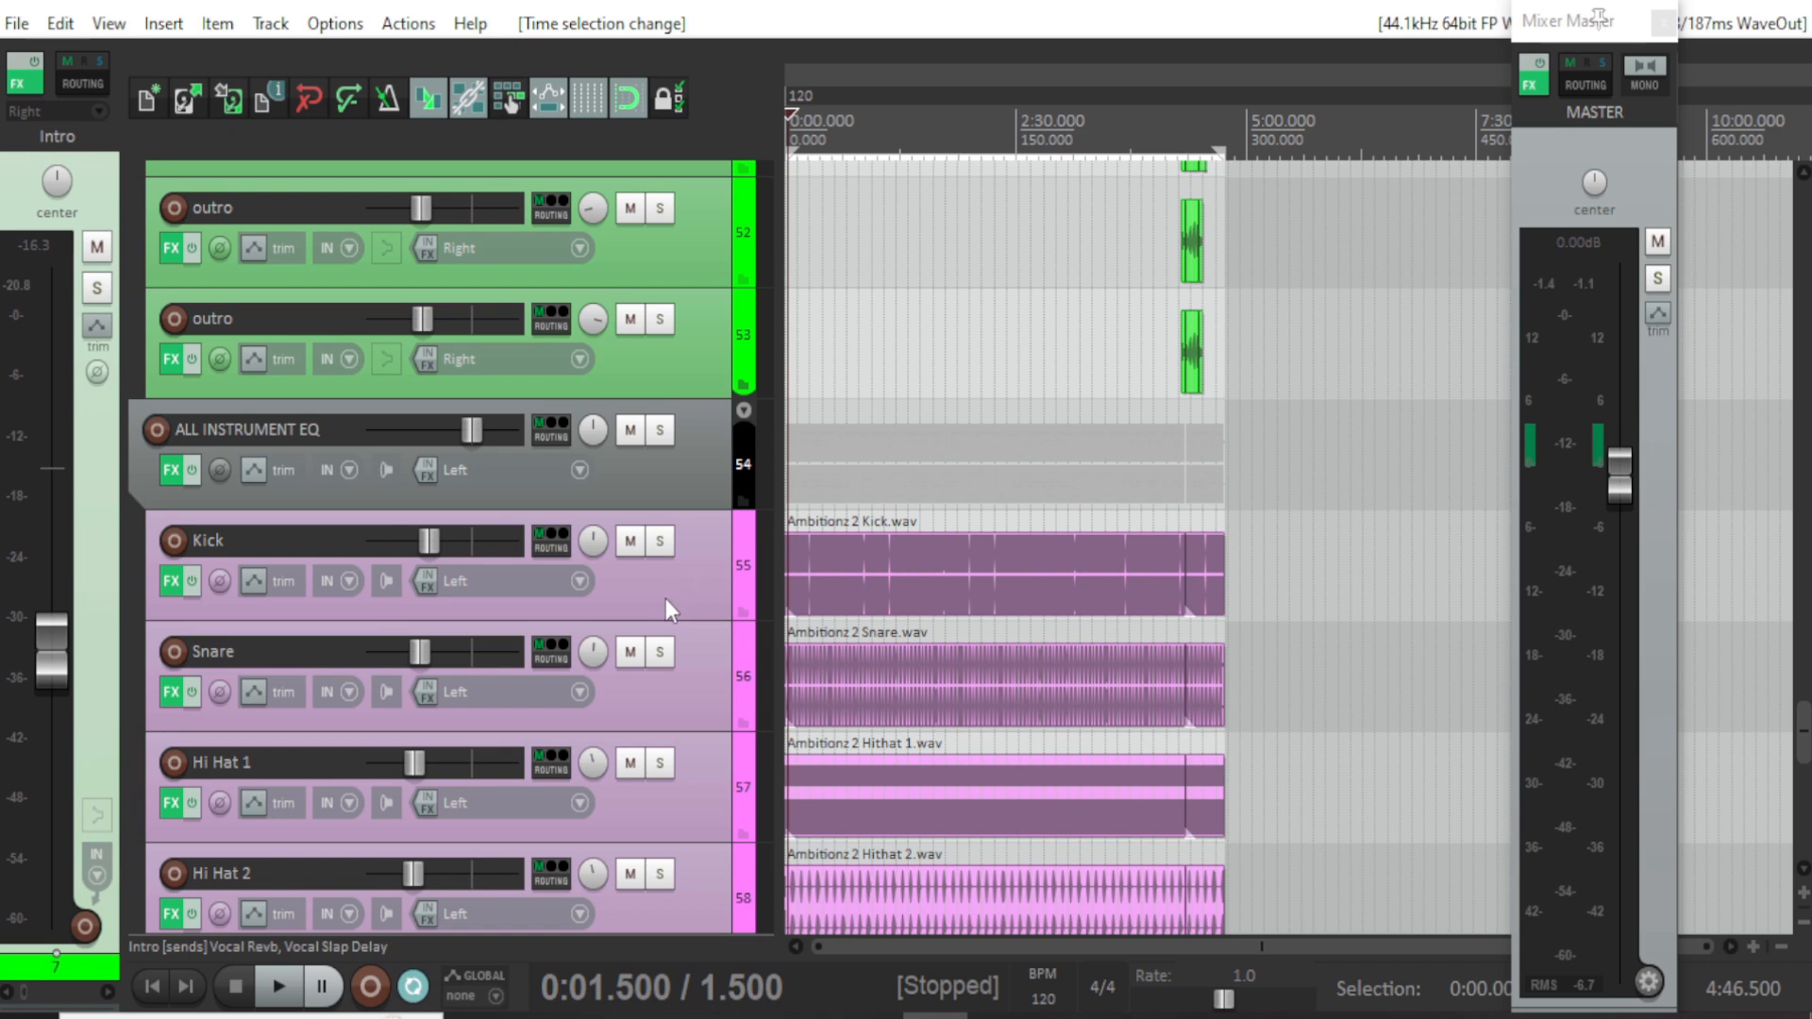
pyautogui.scroll(1, 665, 599)
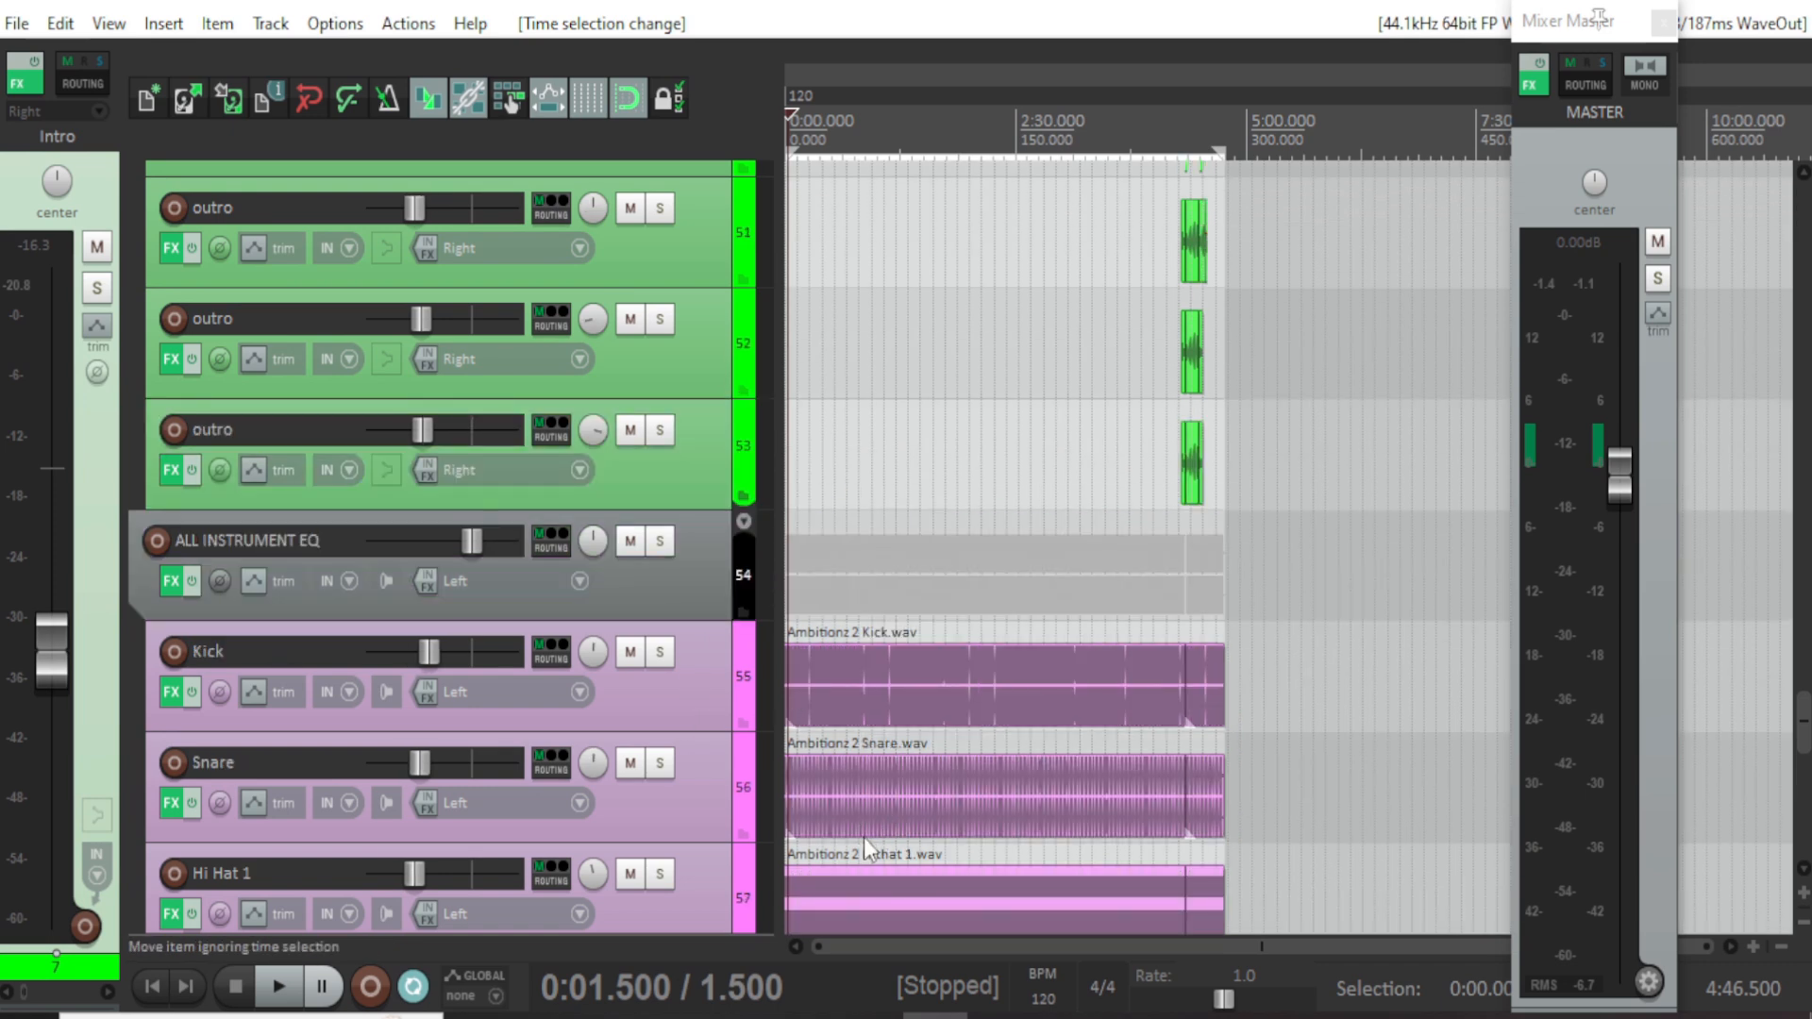
pyautogui.scroll(-1, 864, 836)
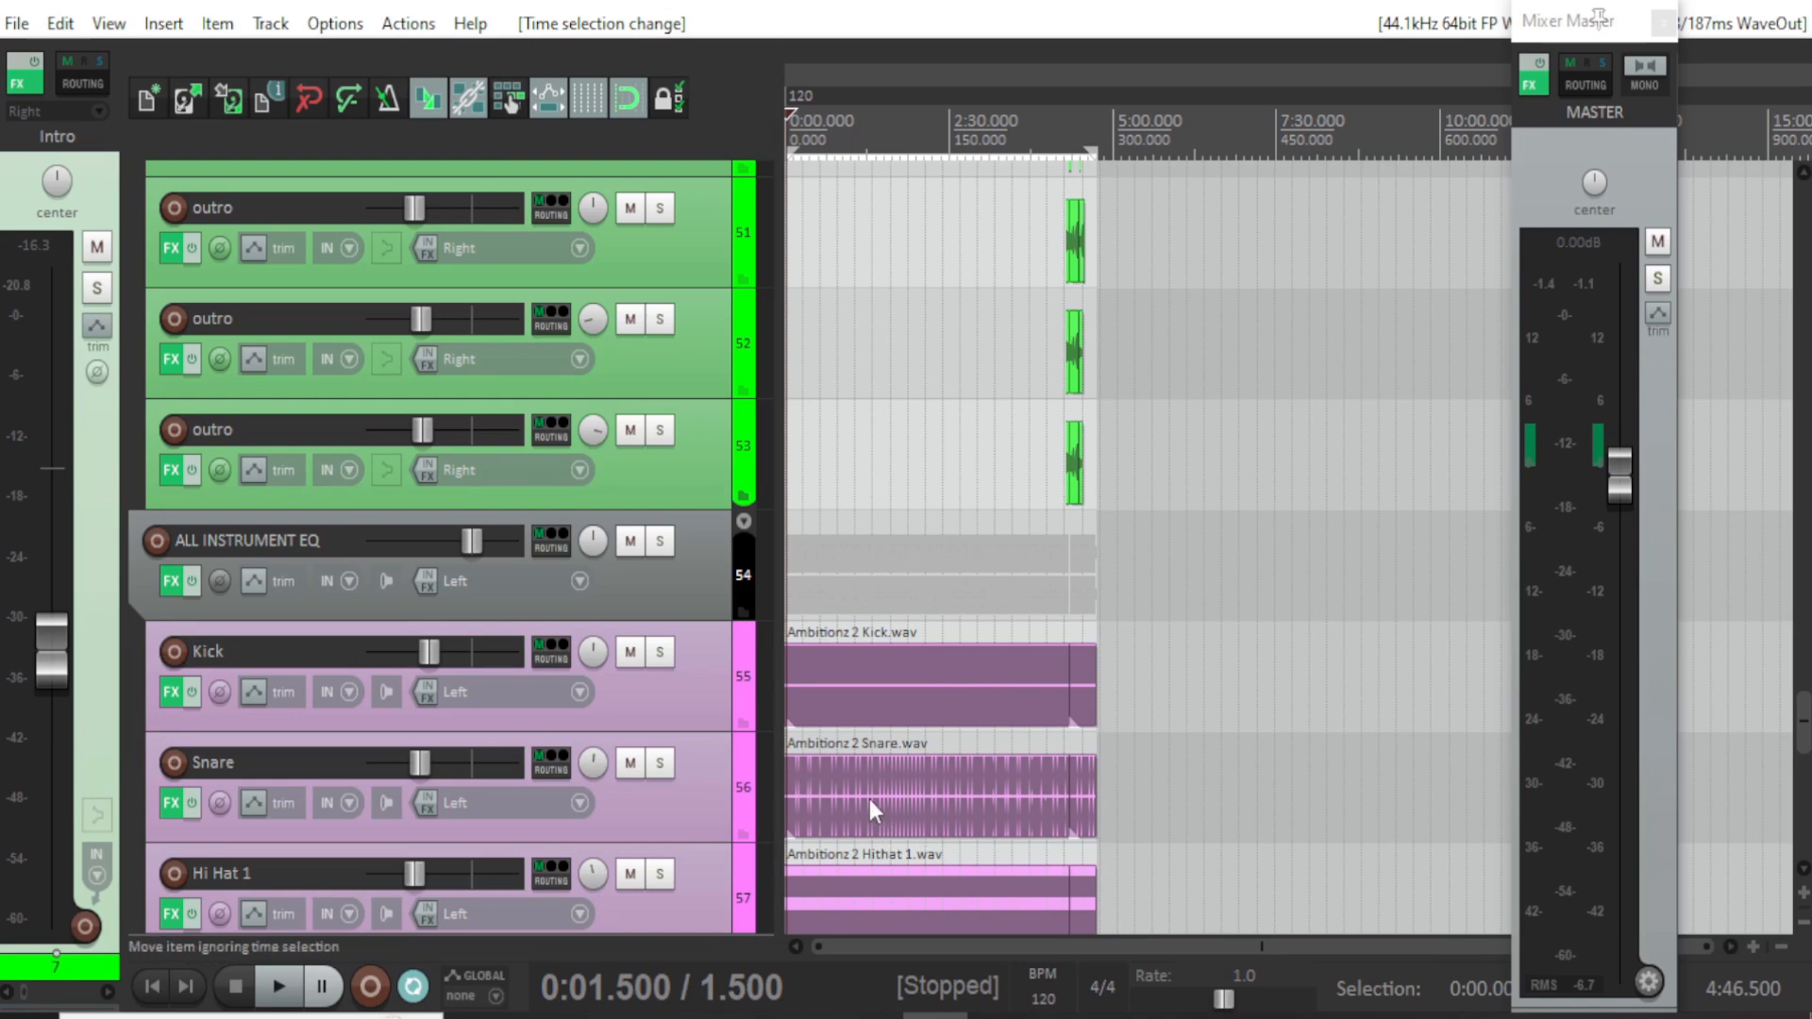
pyautogui.scroll(2, 869, 801)
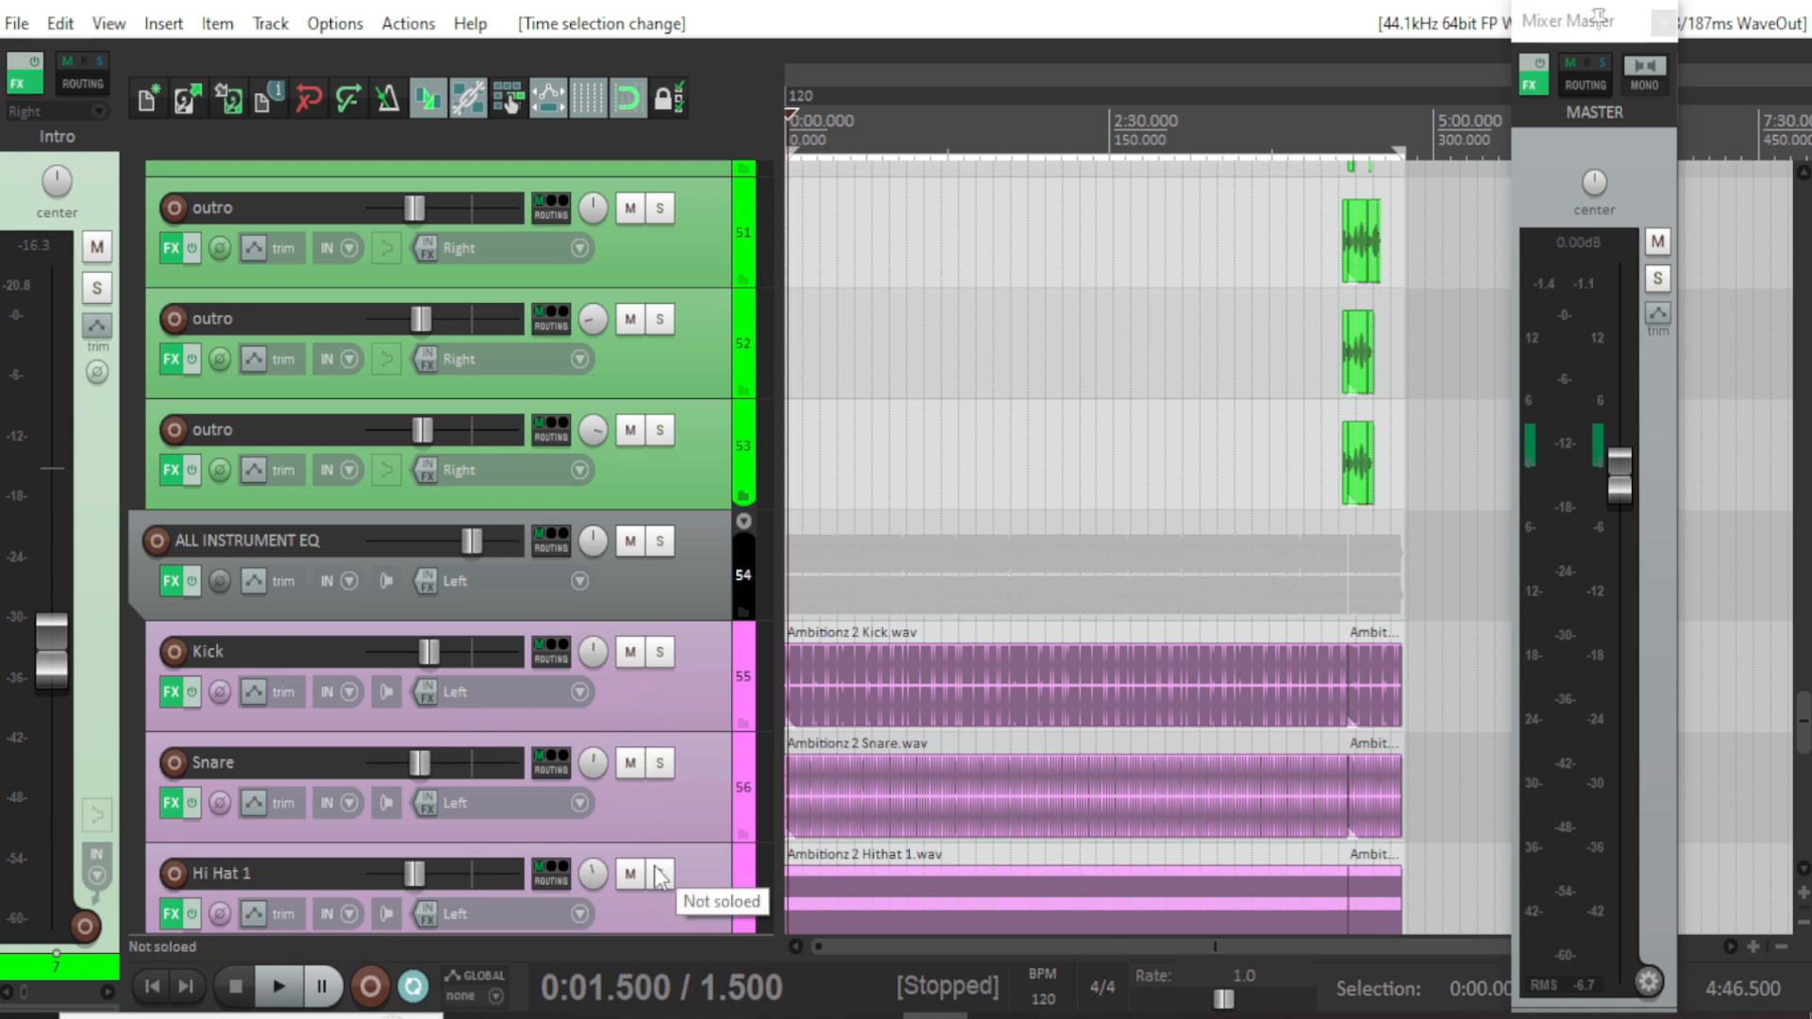
pyautogui.moveTo(594, 764)
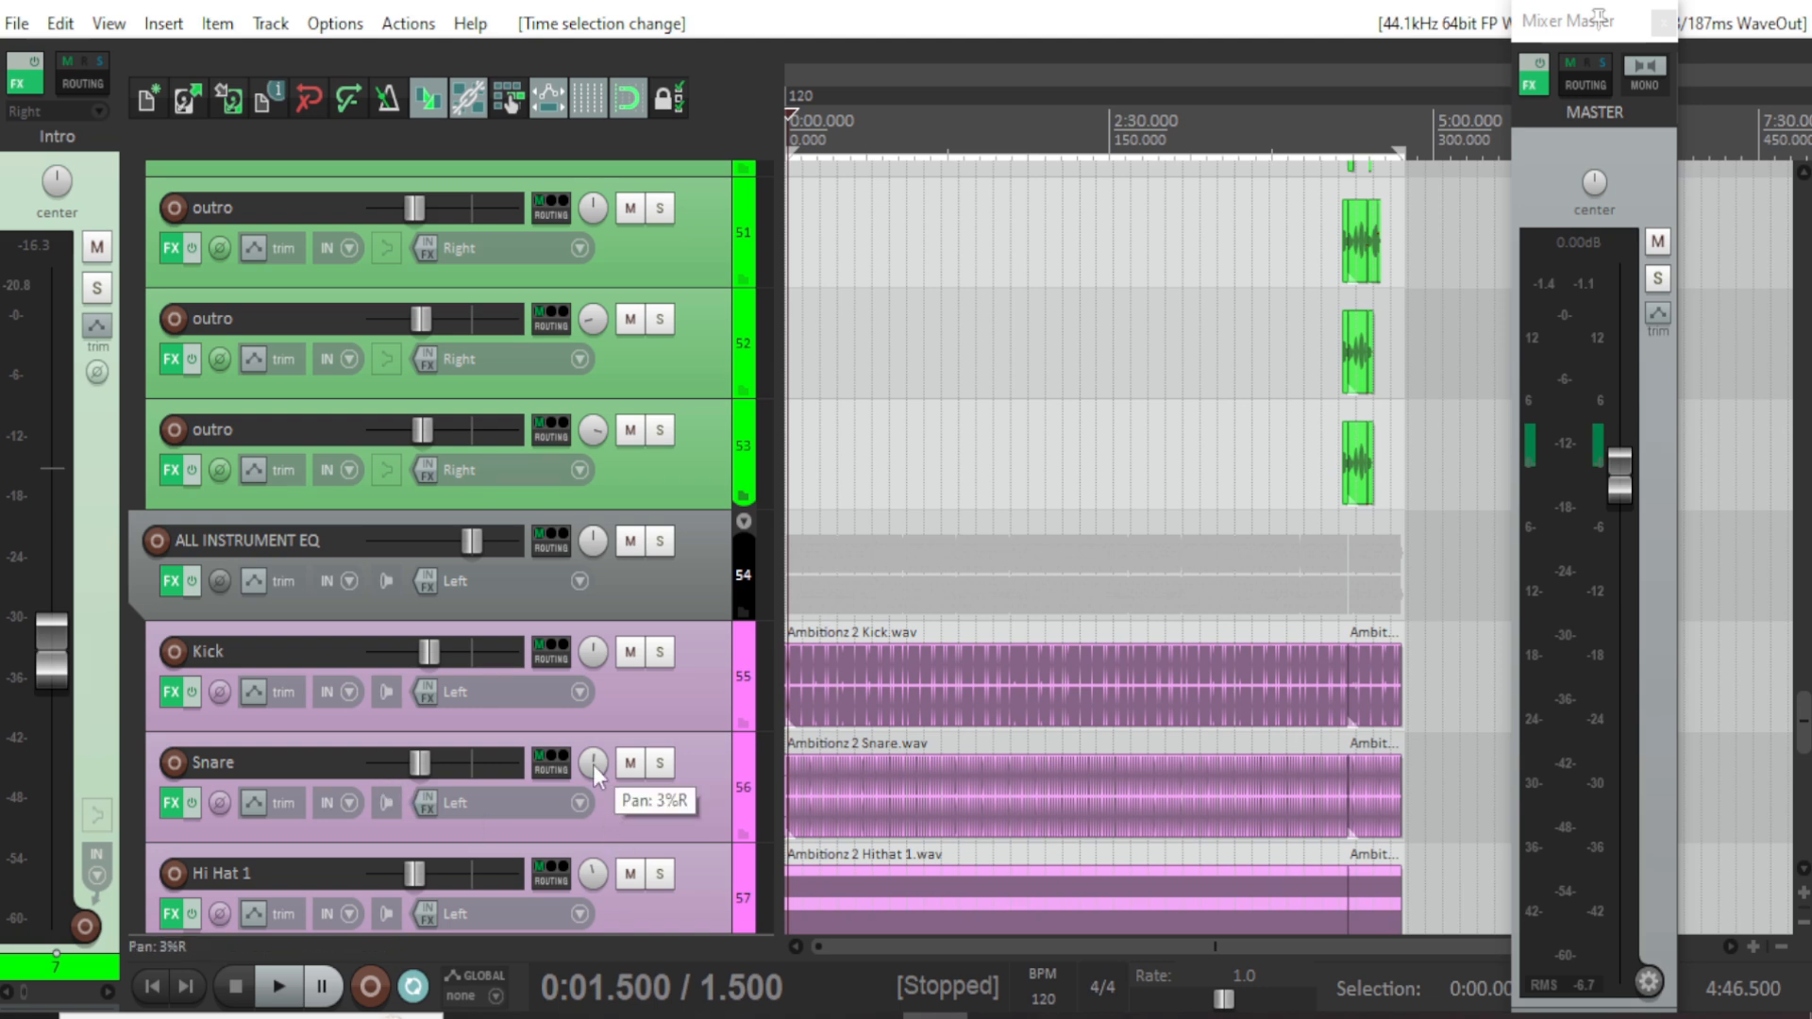
pyautogui.scroll(-1, 672, 808)
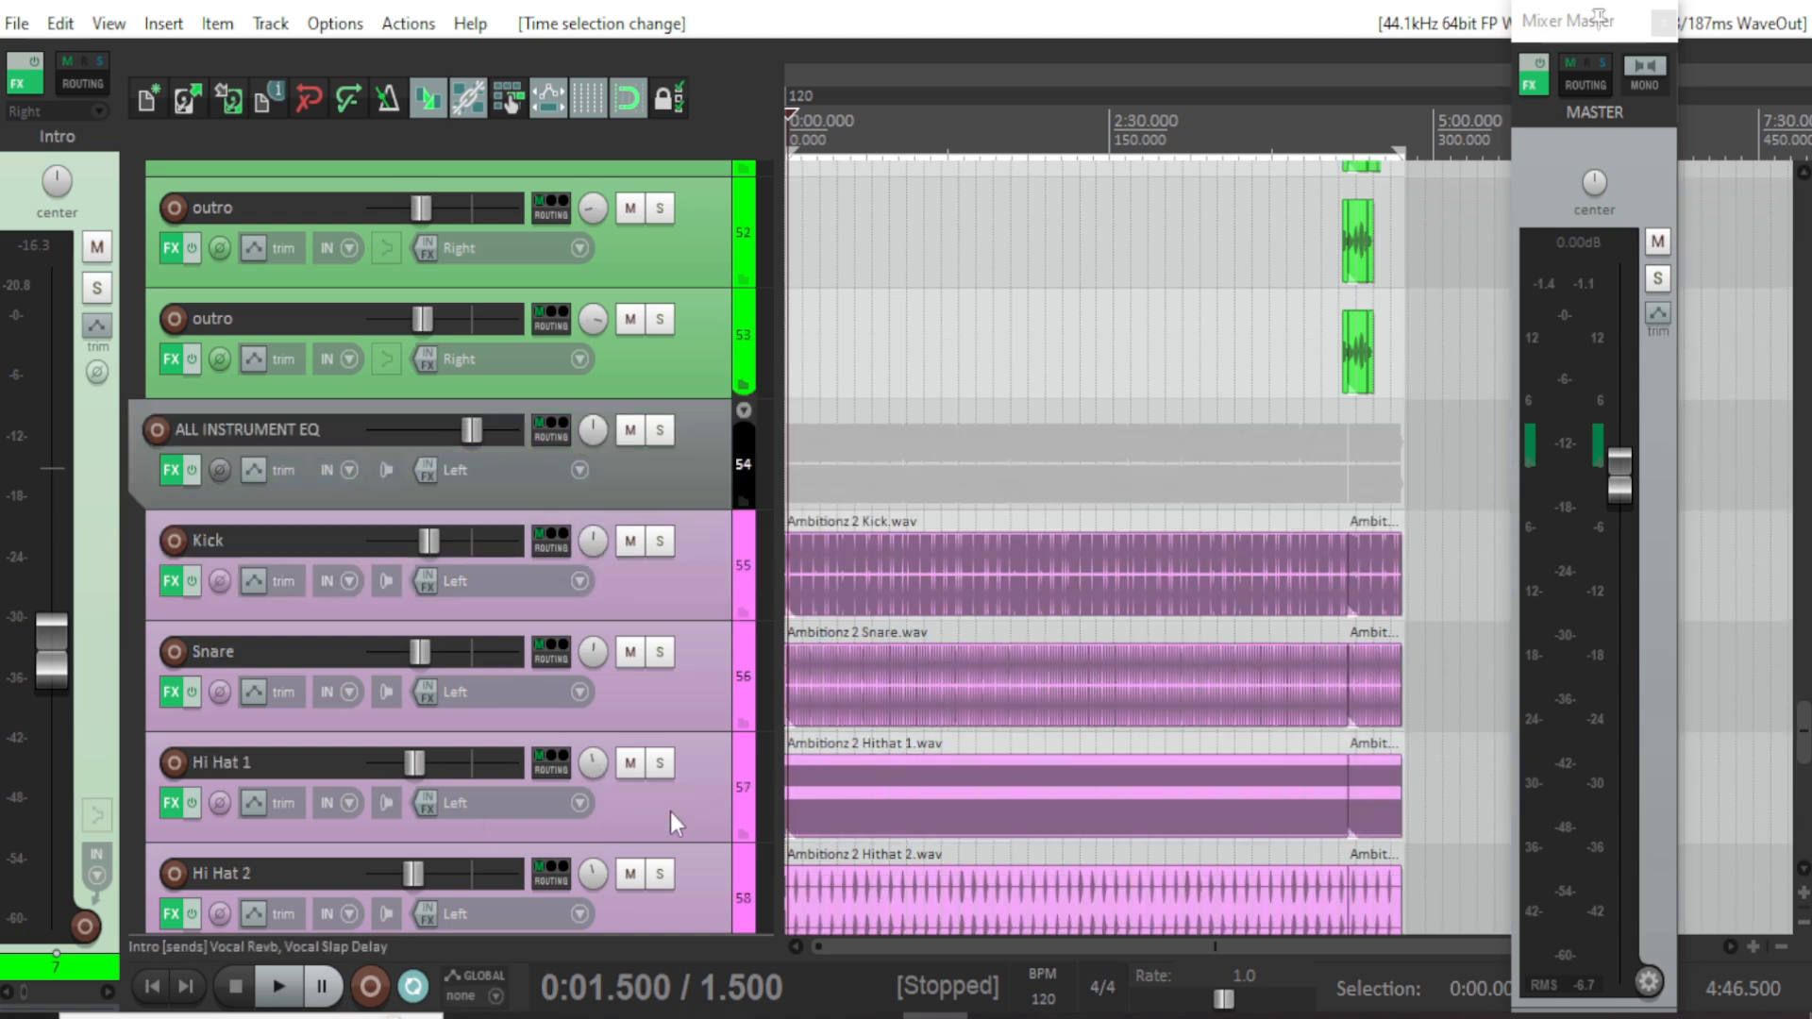
pyautogui.scroll(-1, 670, 812)
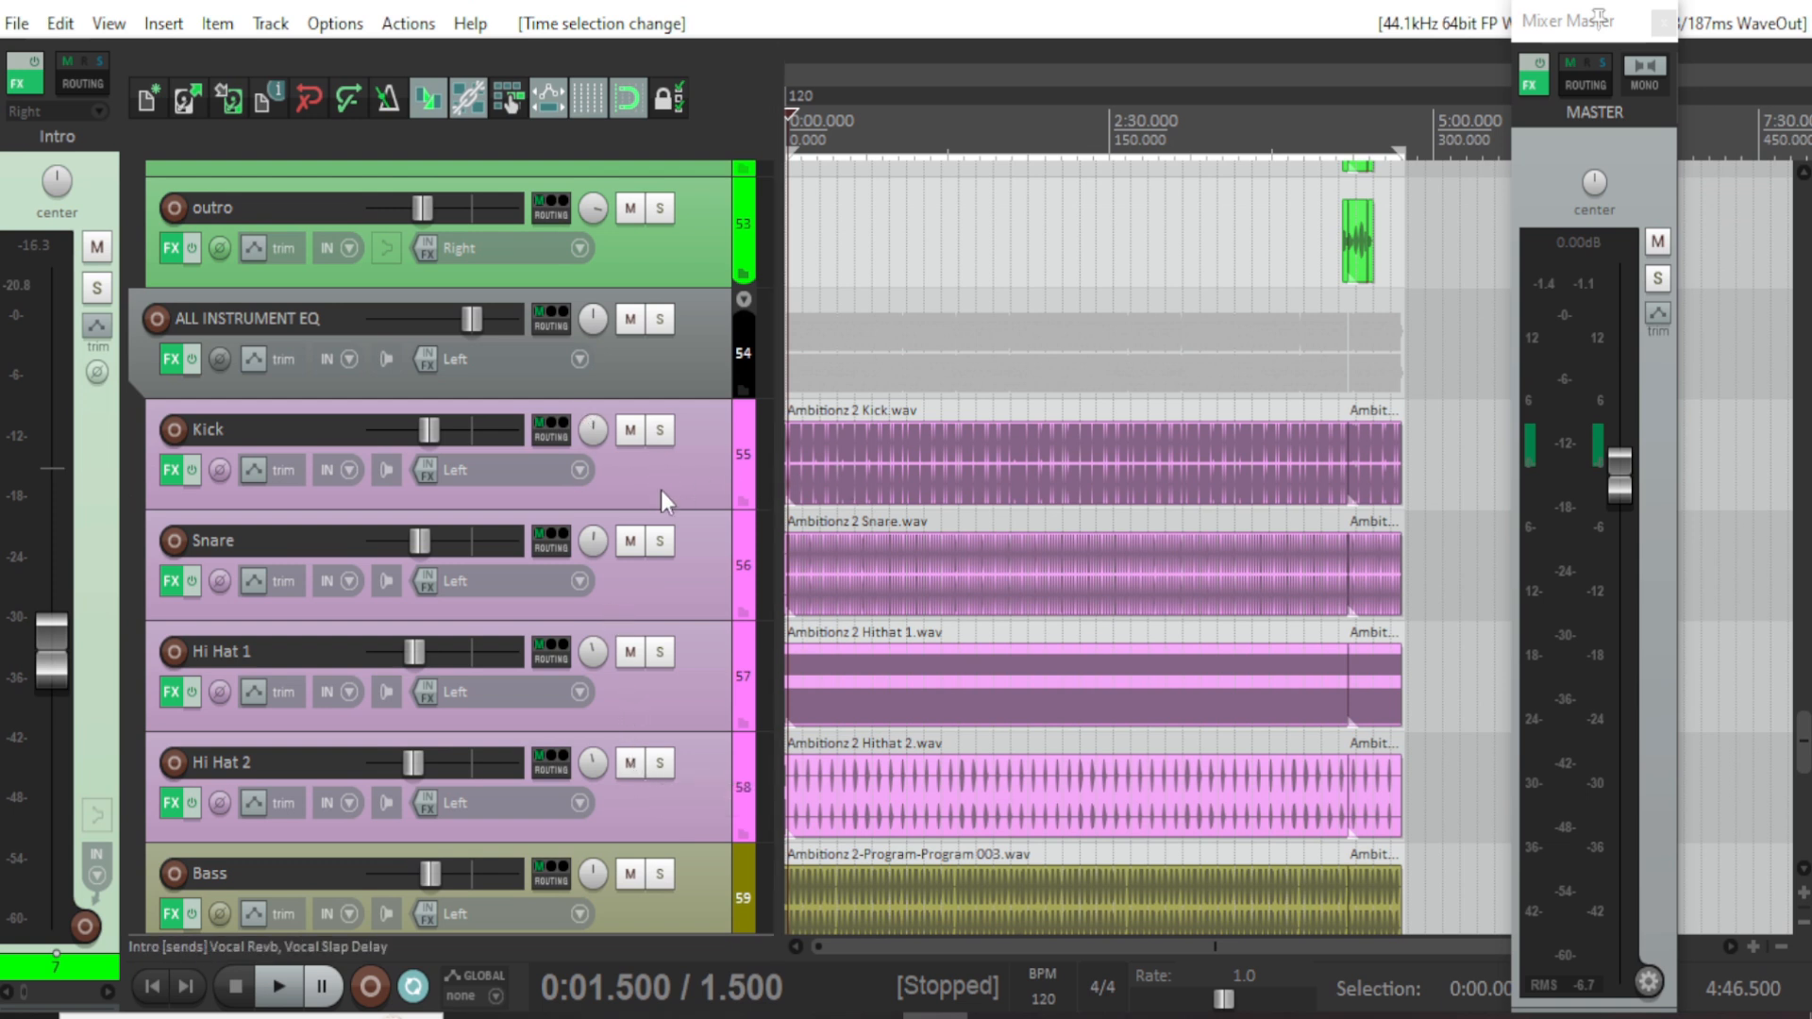
# Audition the Kick track in solo, stop playback, and clear its solo.
pyautogui.click(657, 431)
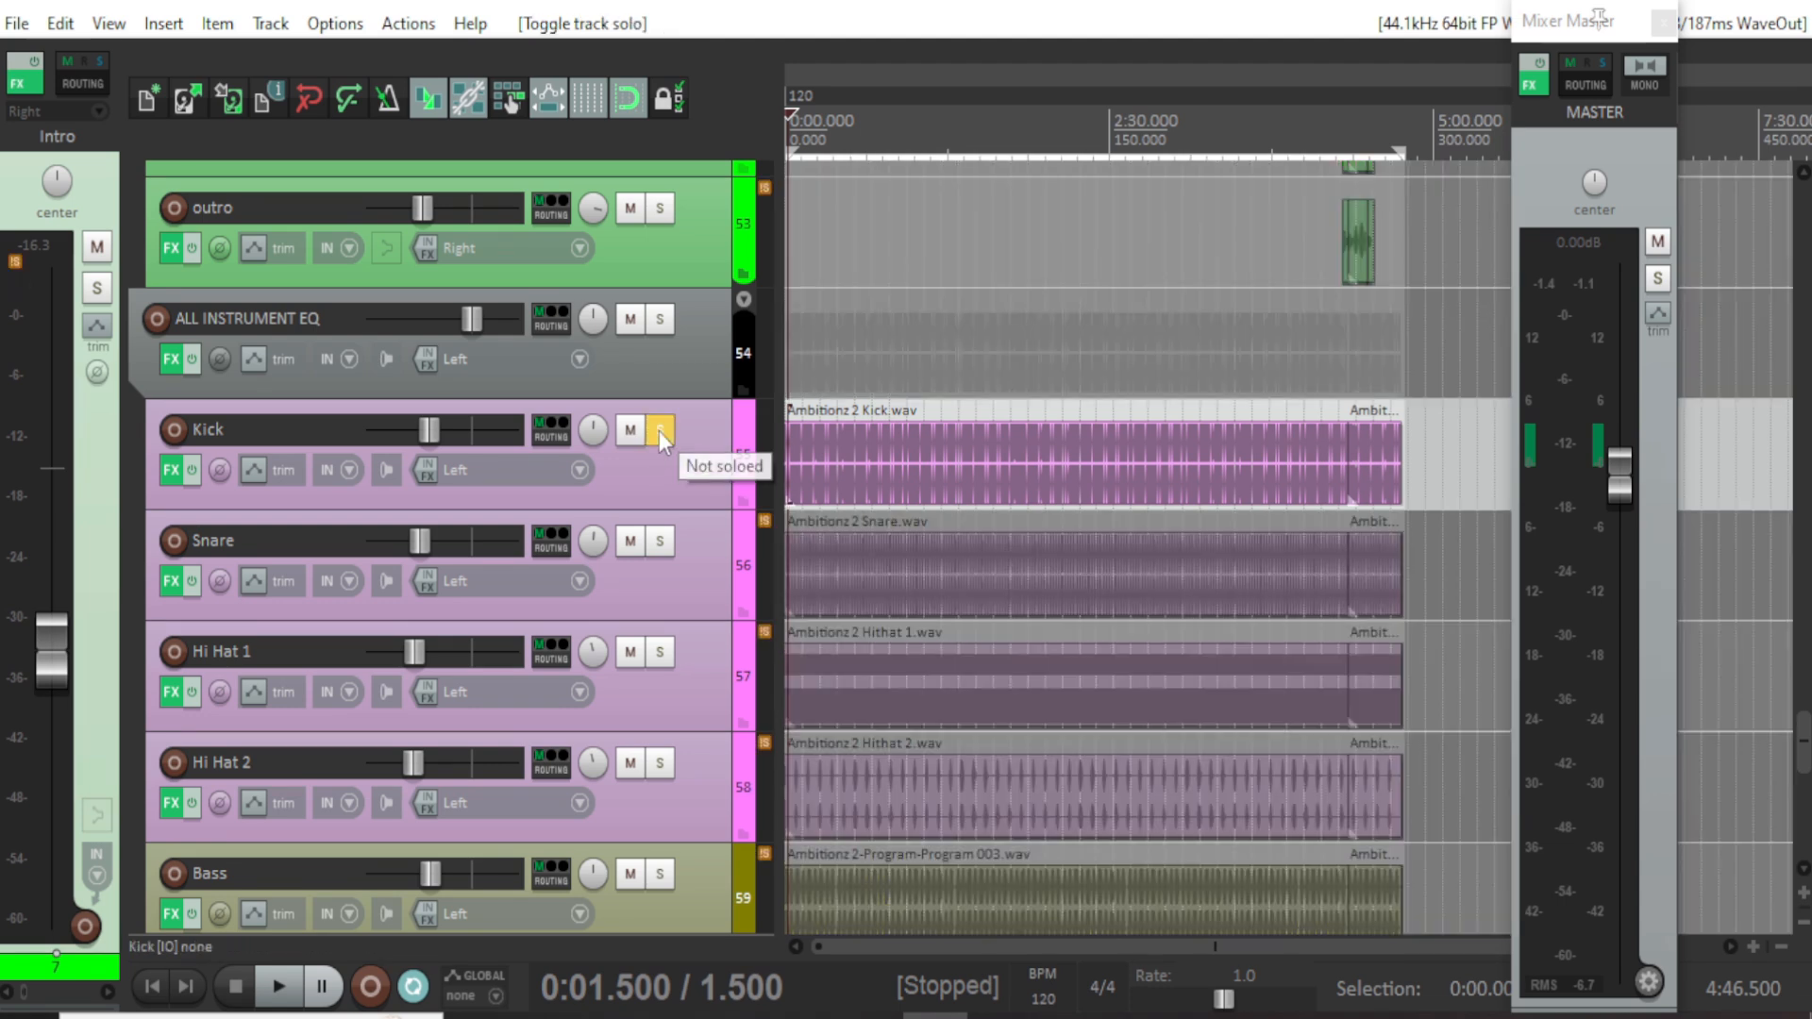
pyautogui.click(671, 482)
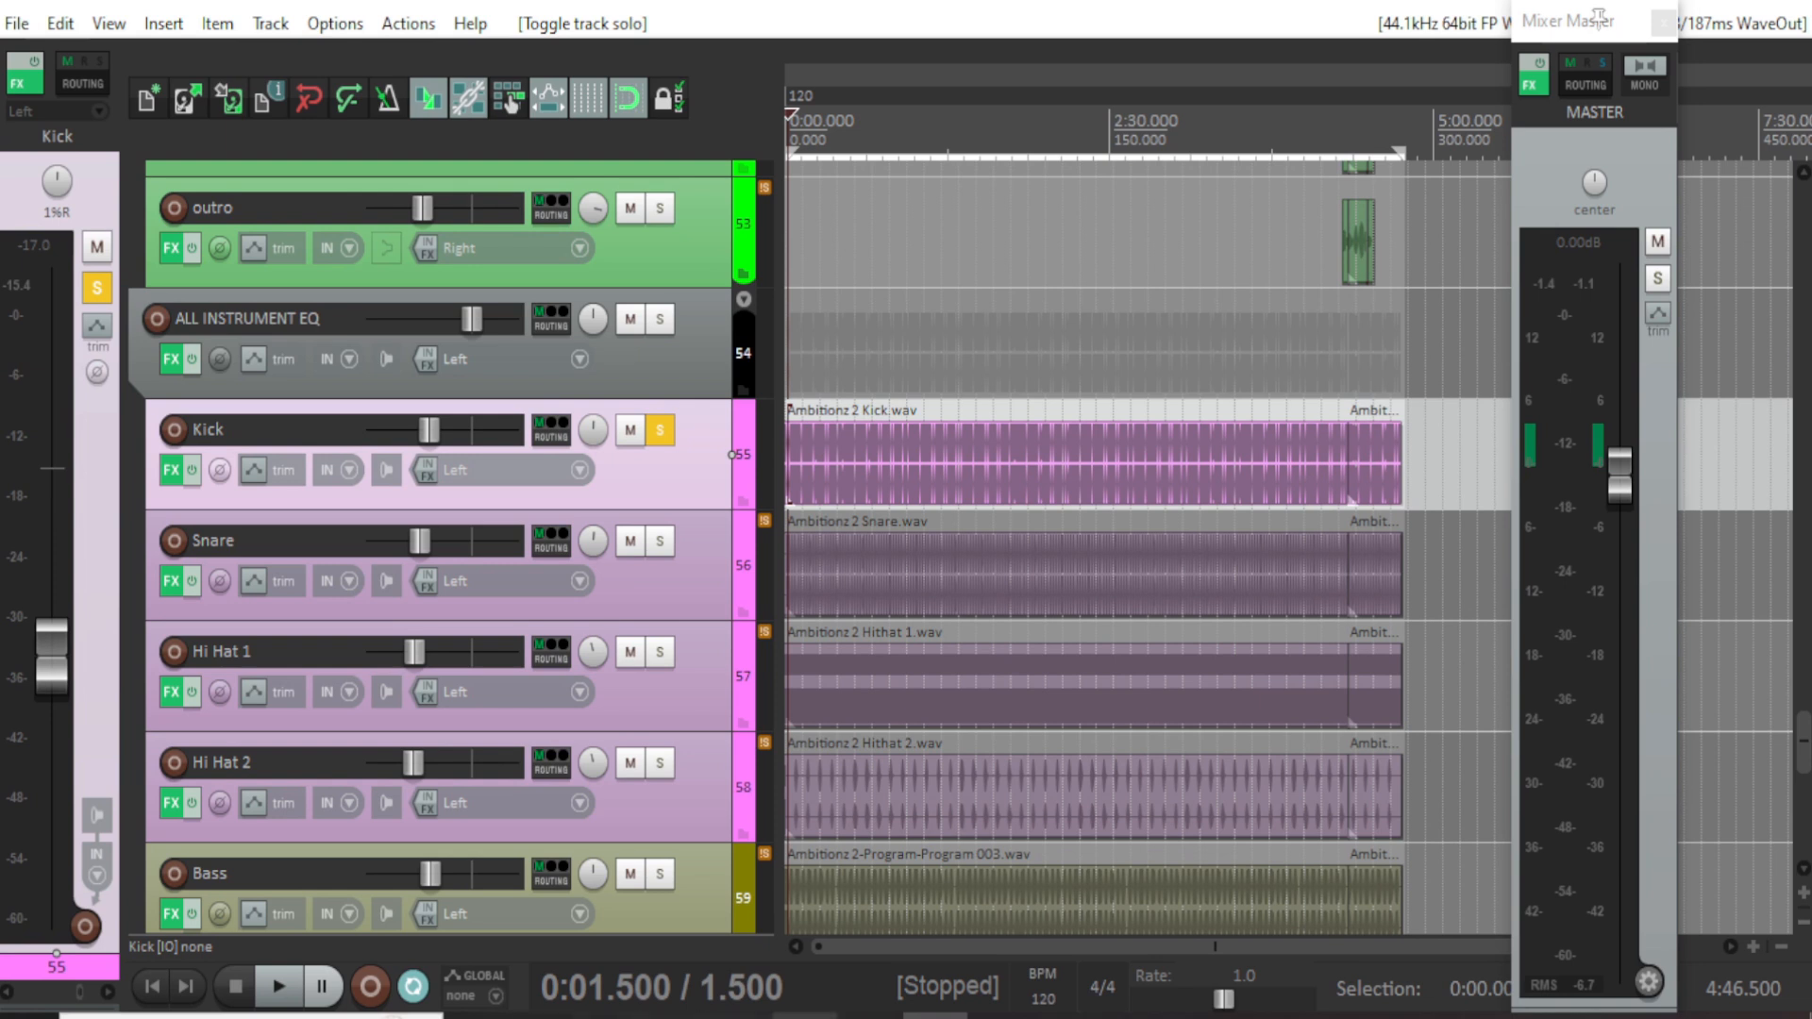
pyautogui.press('space')
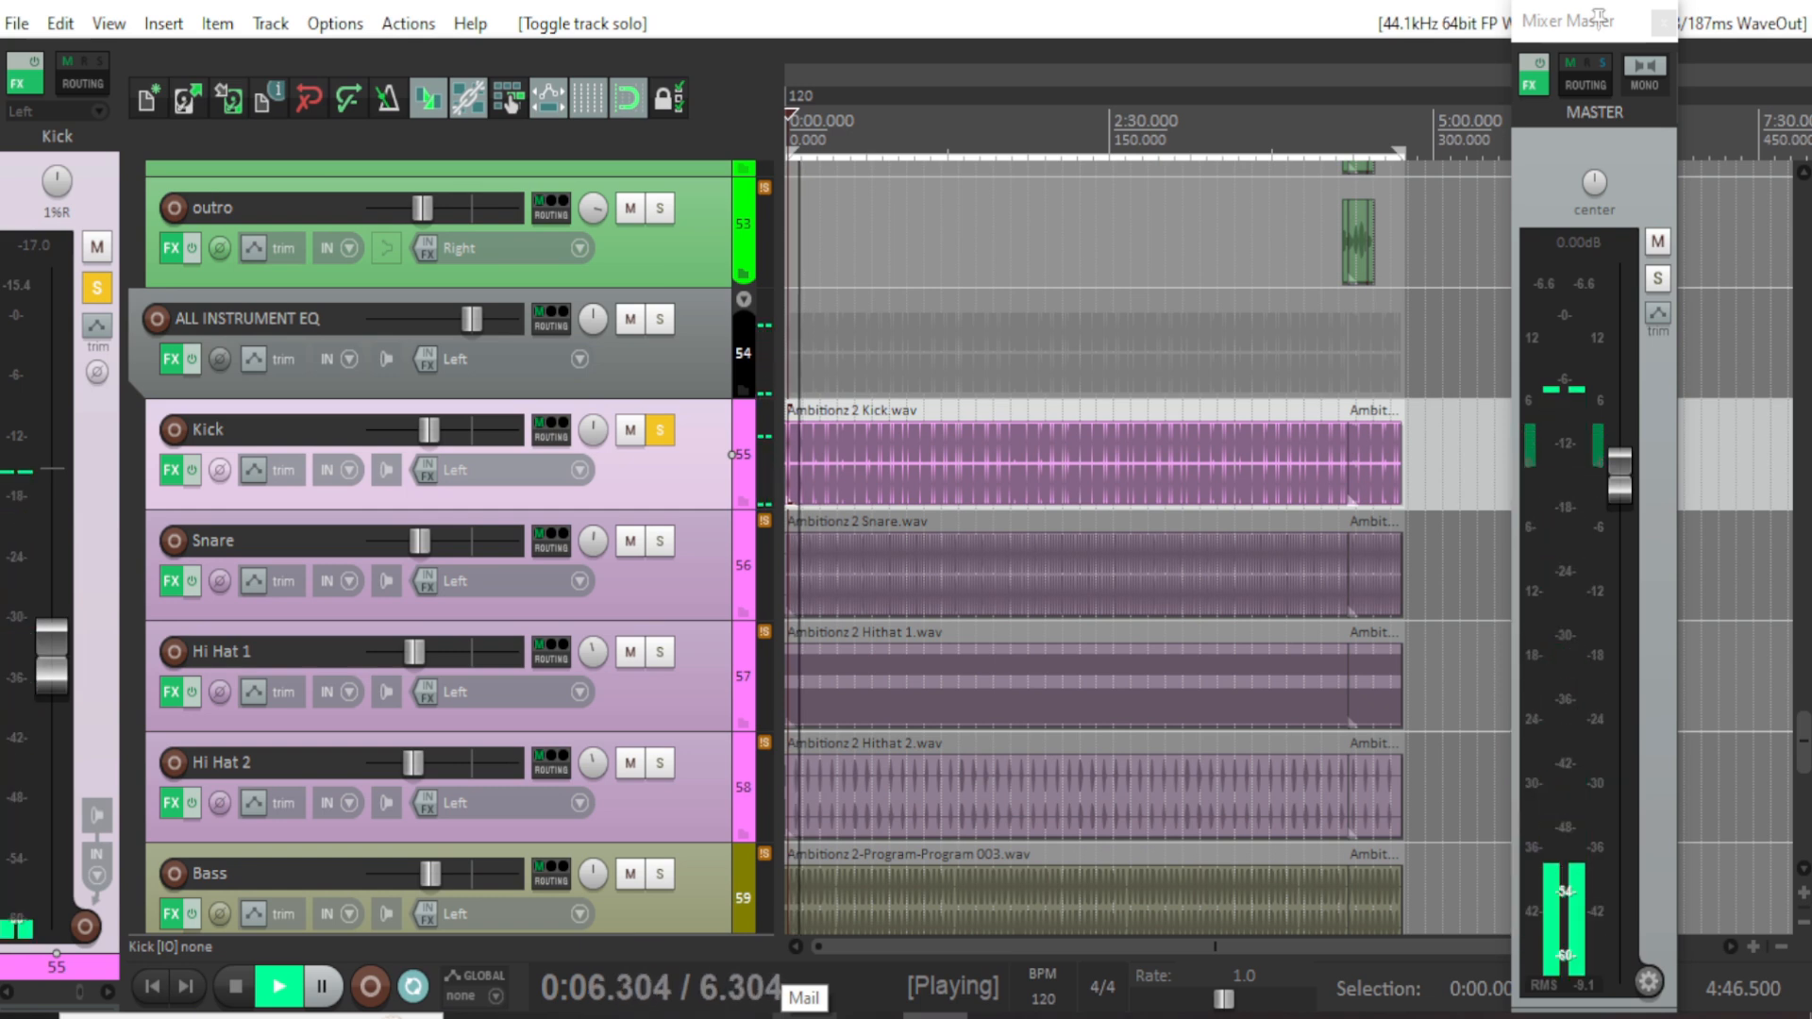
pyautogui.moveTo(869, 1015)
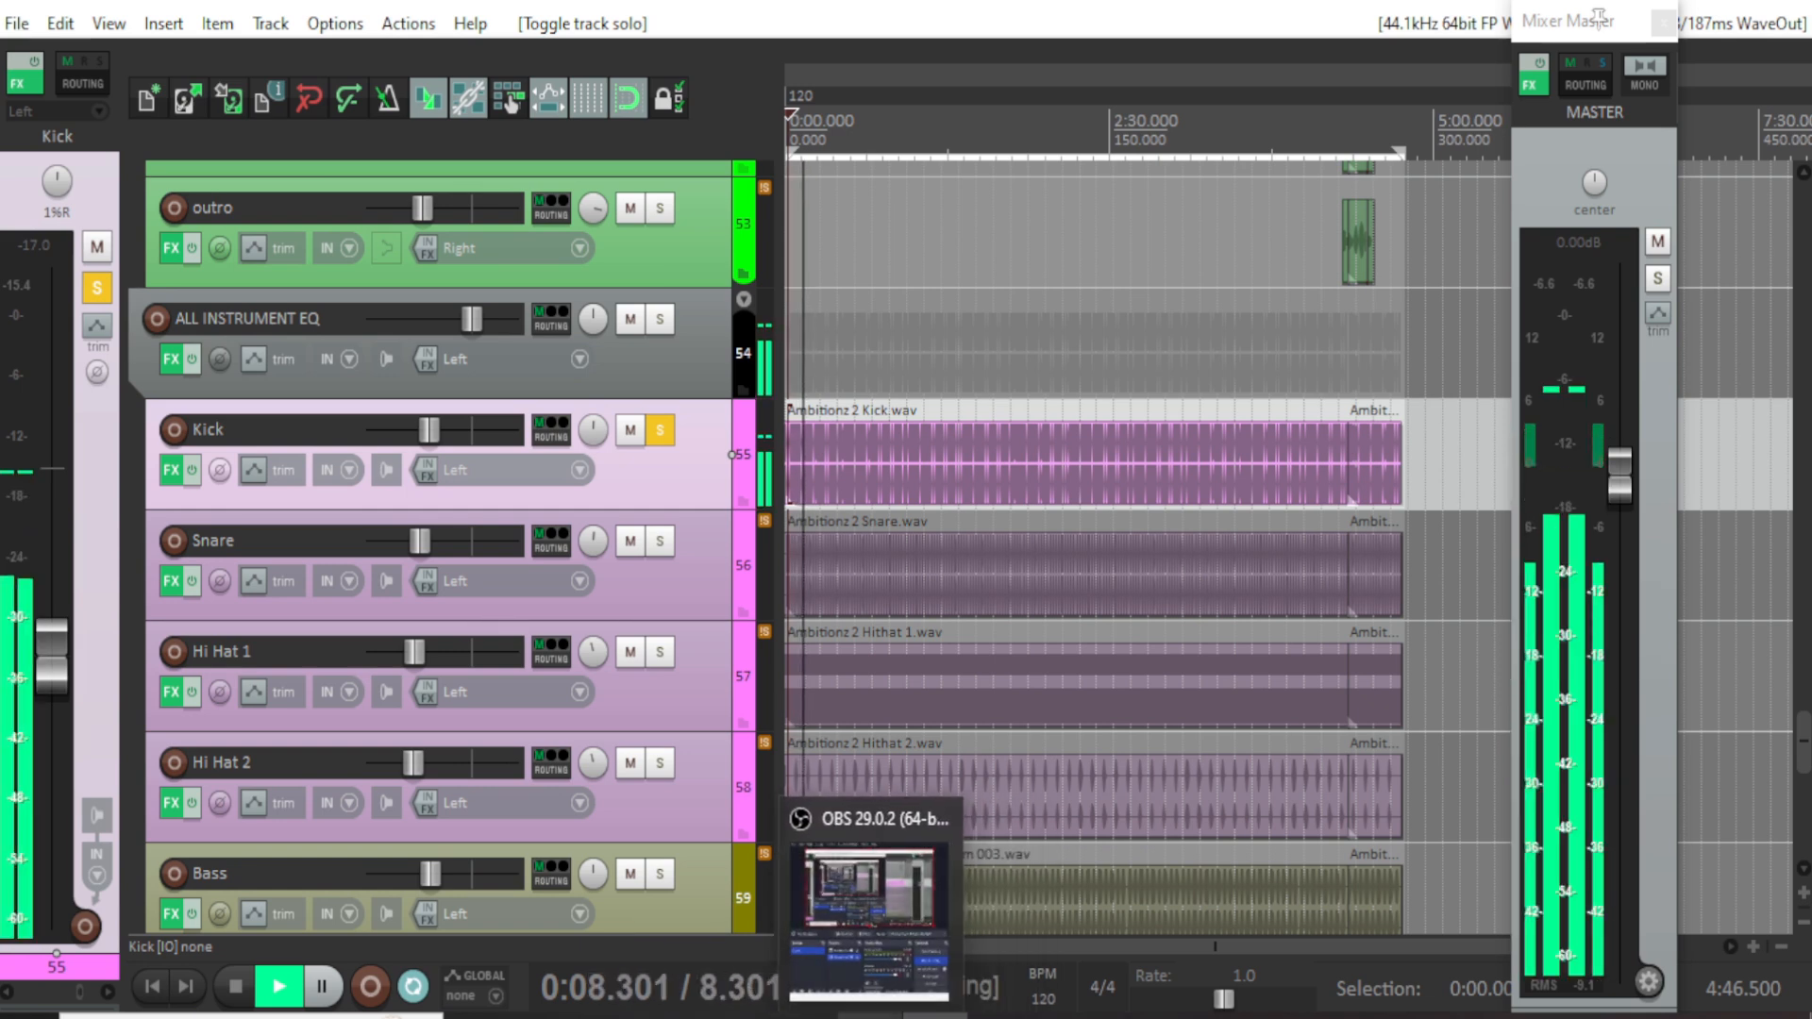
pyautogui.press('space')
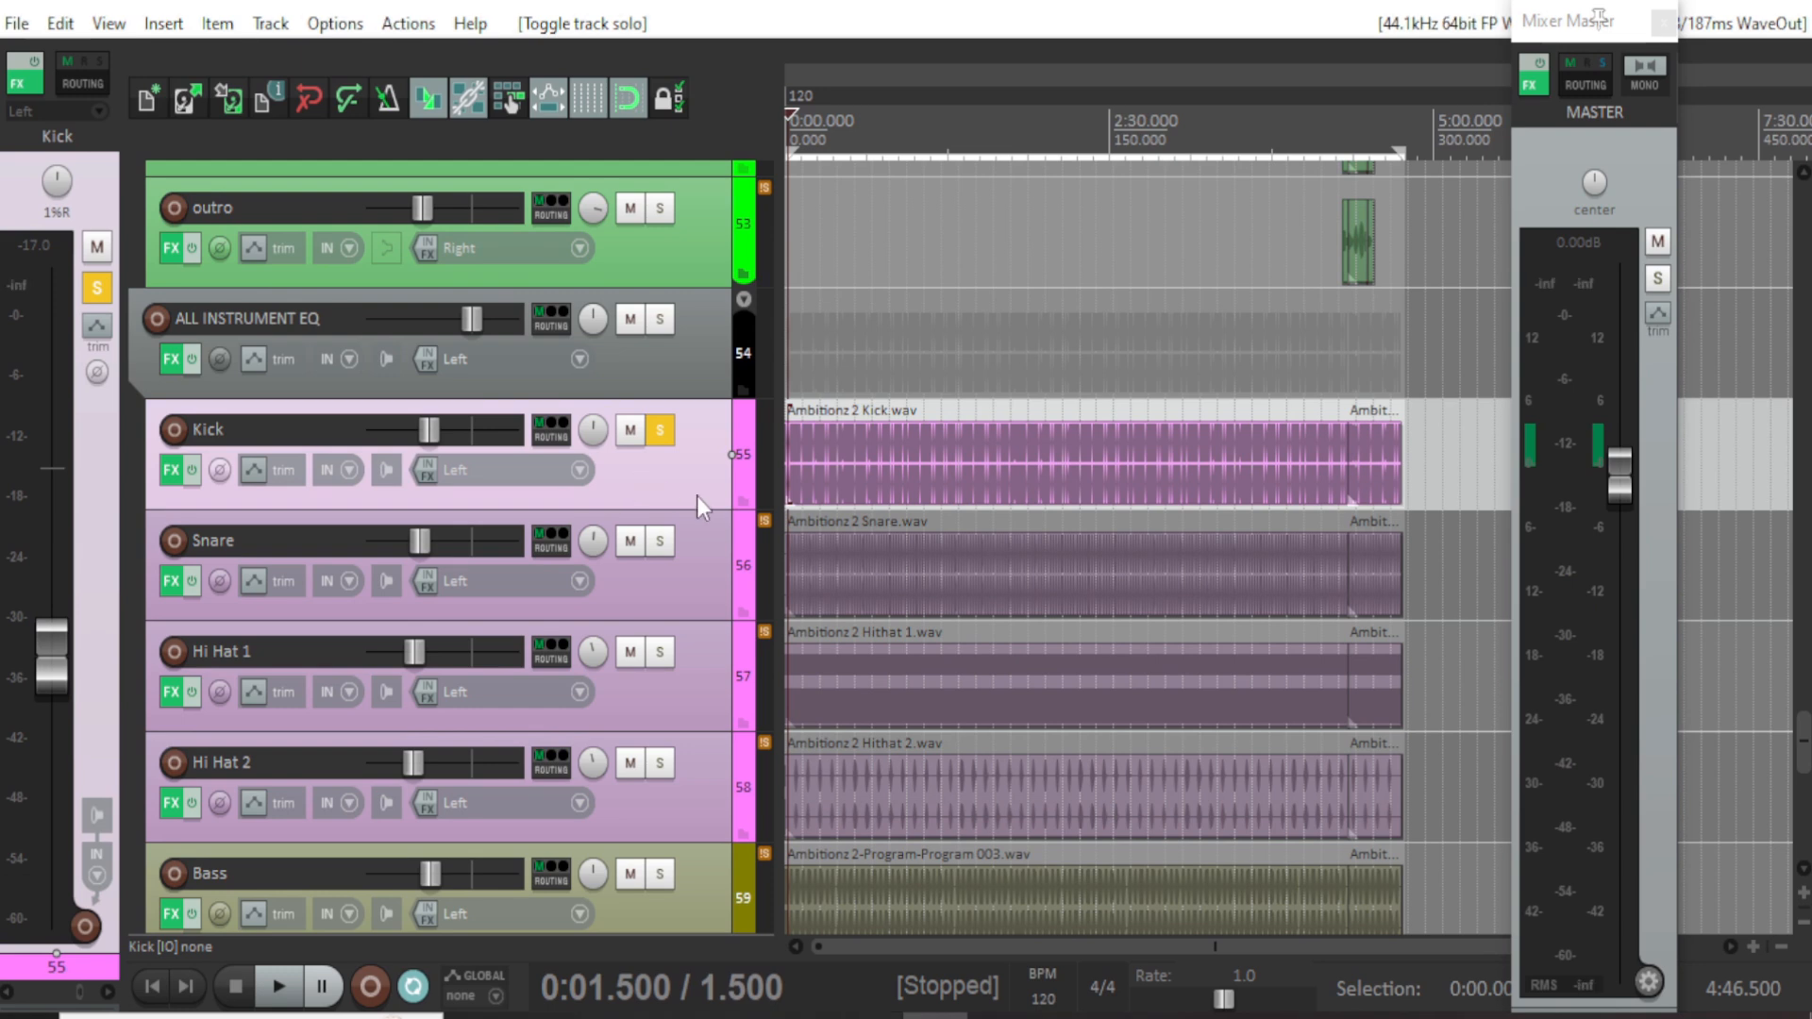
pyautogui.click(661, 432)
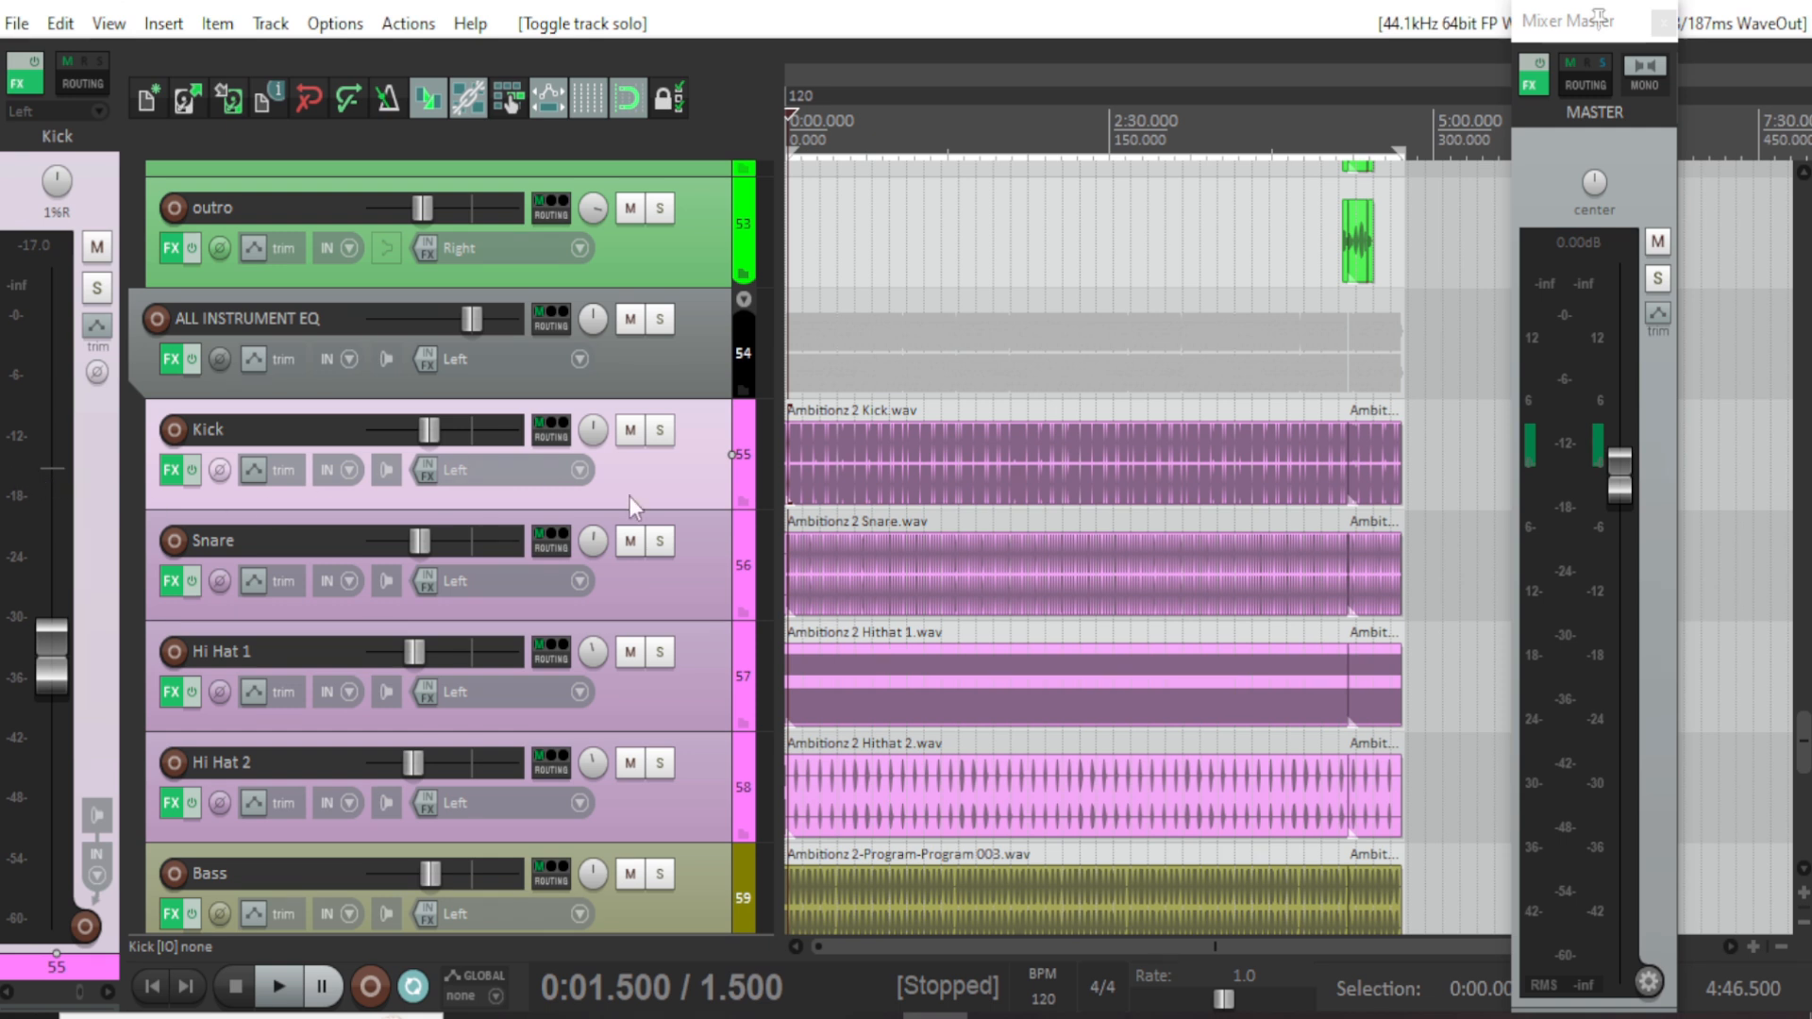
# Select the Bass track, audition it in solo with playback started and stopped, and clear its solo.
pyautogui.click(704, 601)
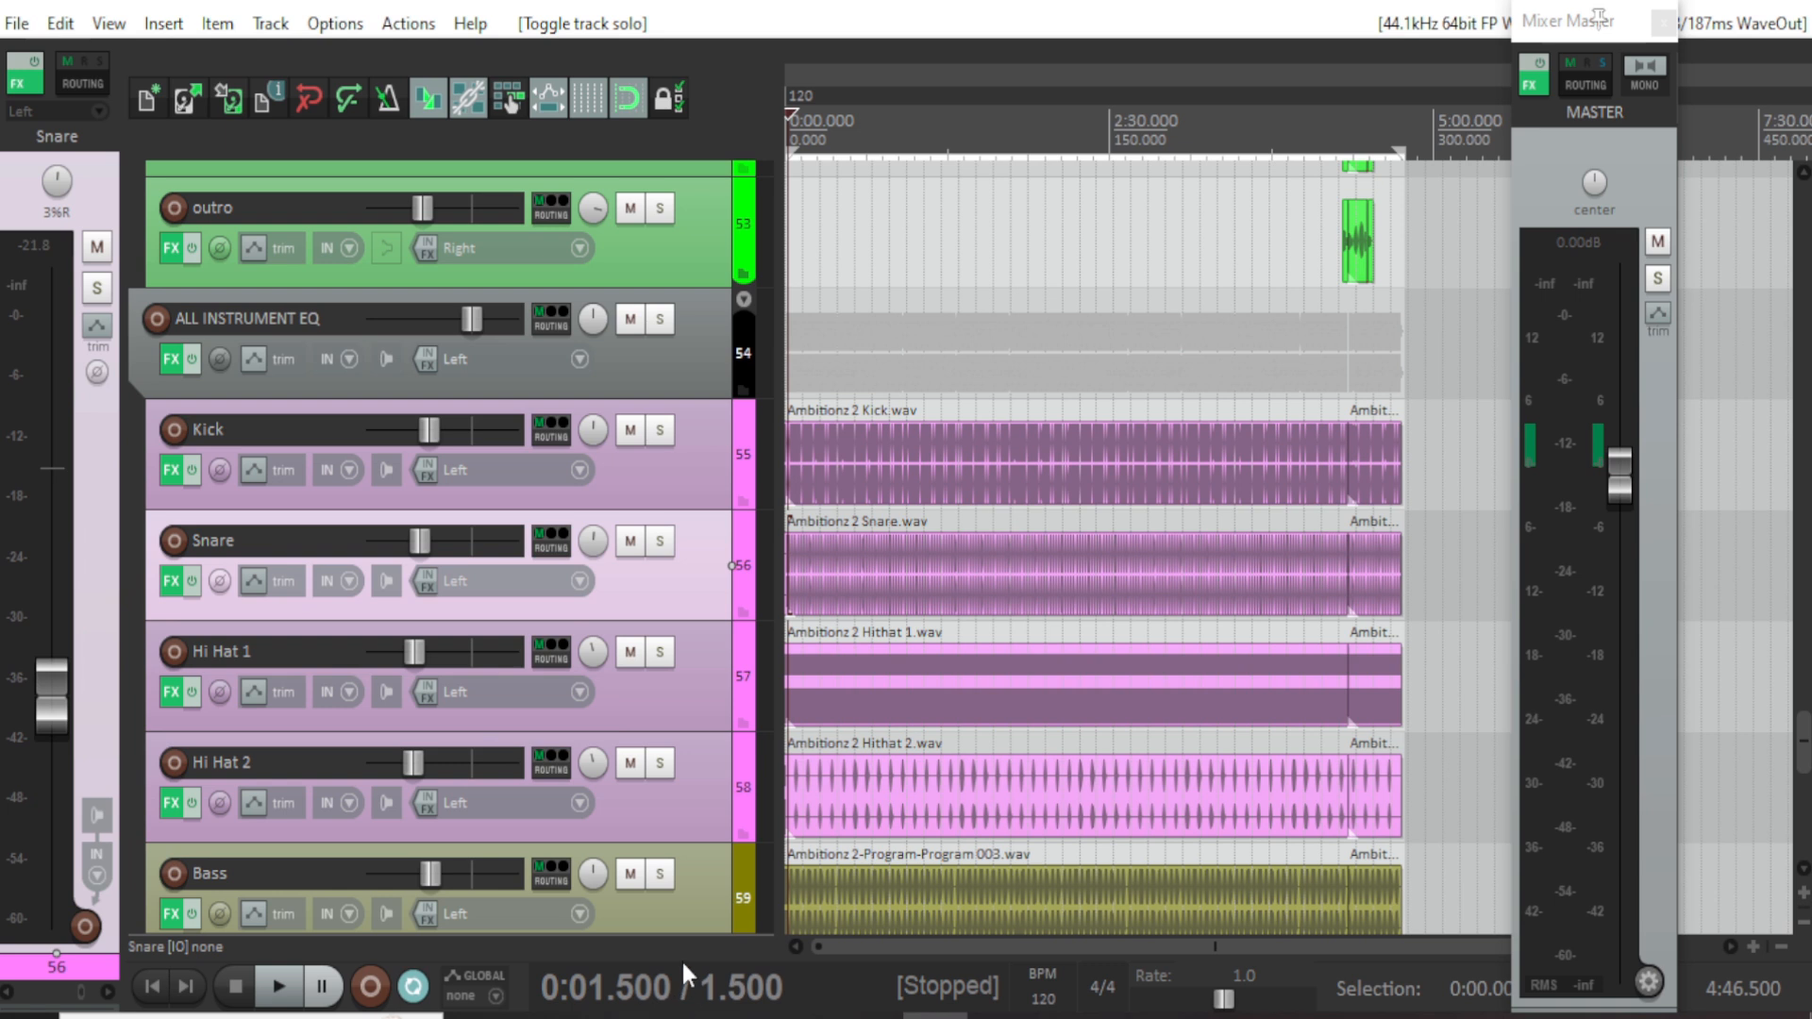
pyautogui.click(646, 901)
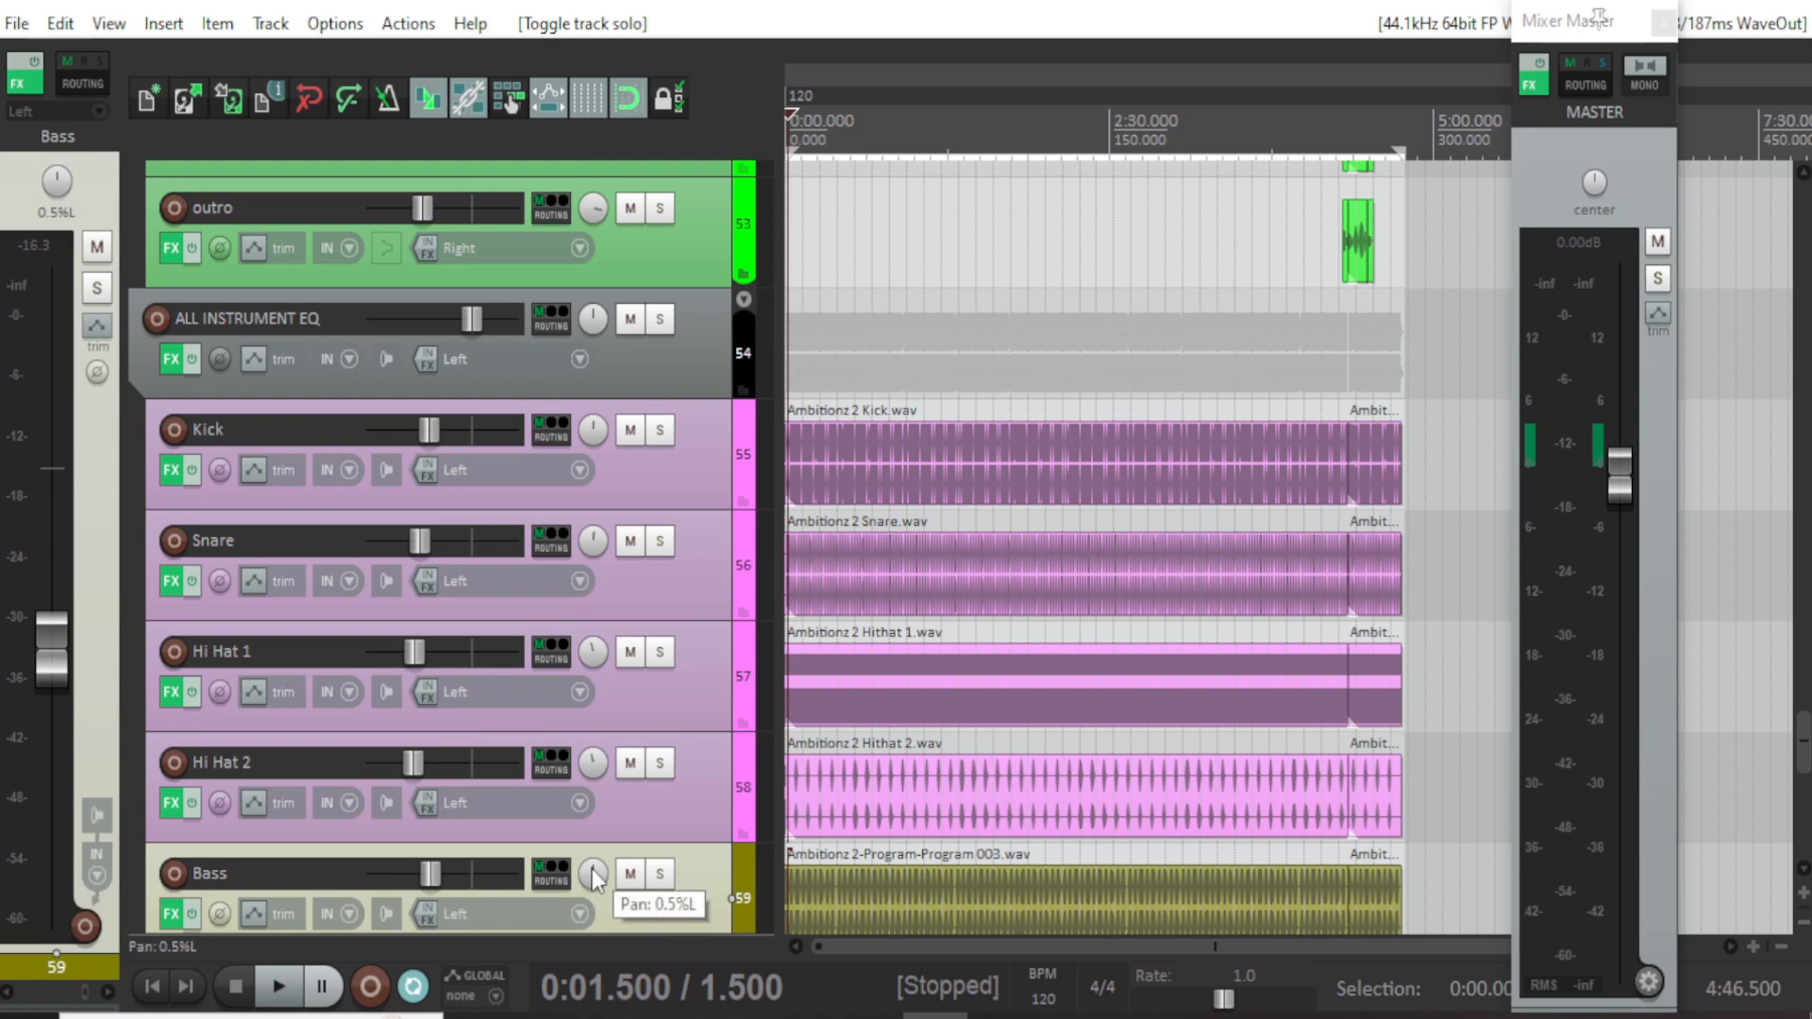
pyautogui.scroll(-1, 693, 881)
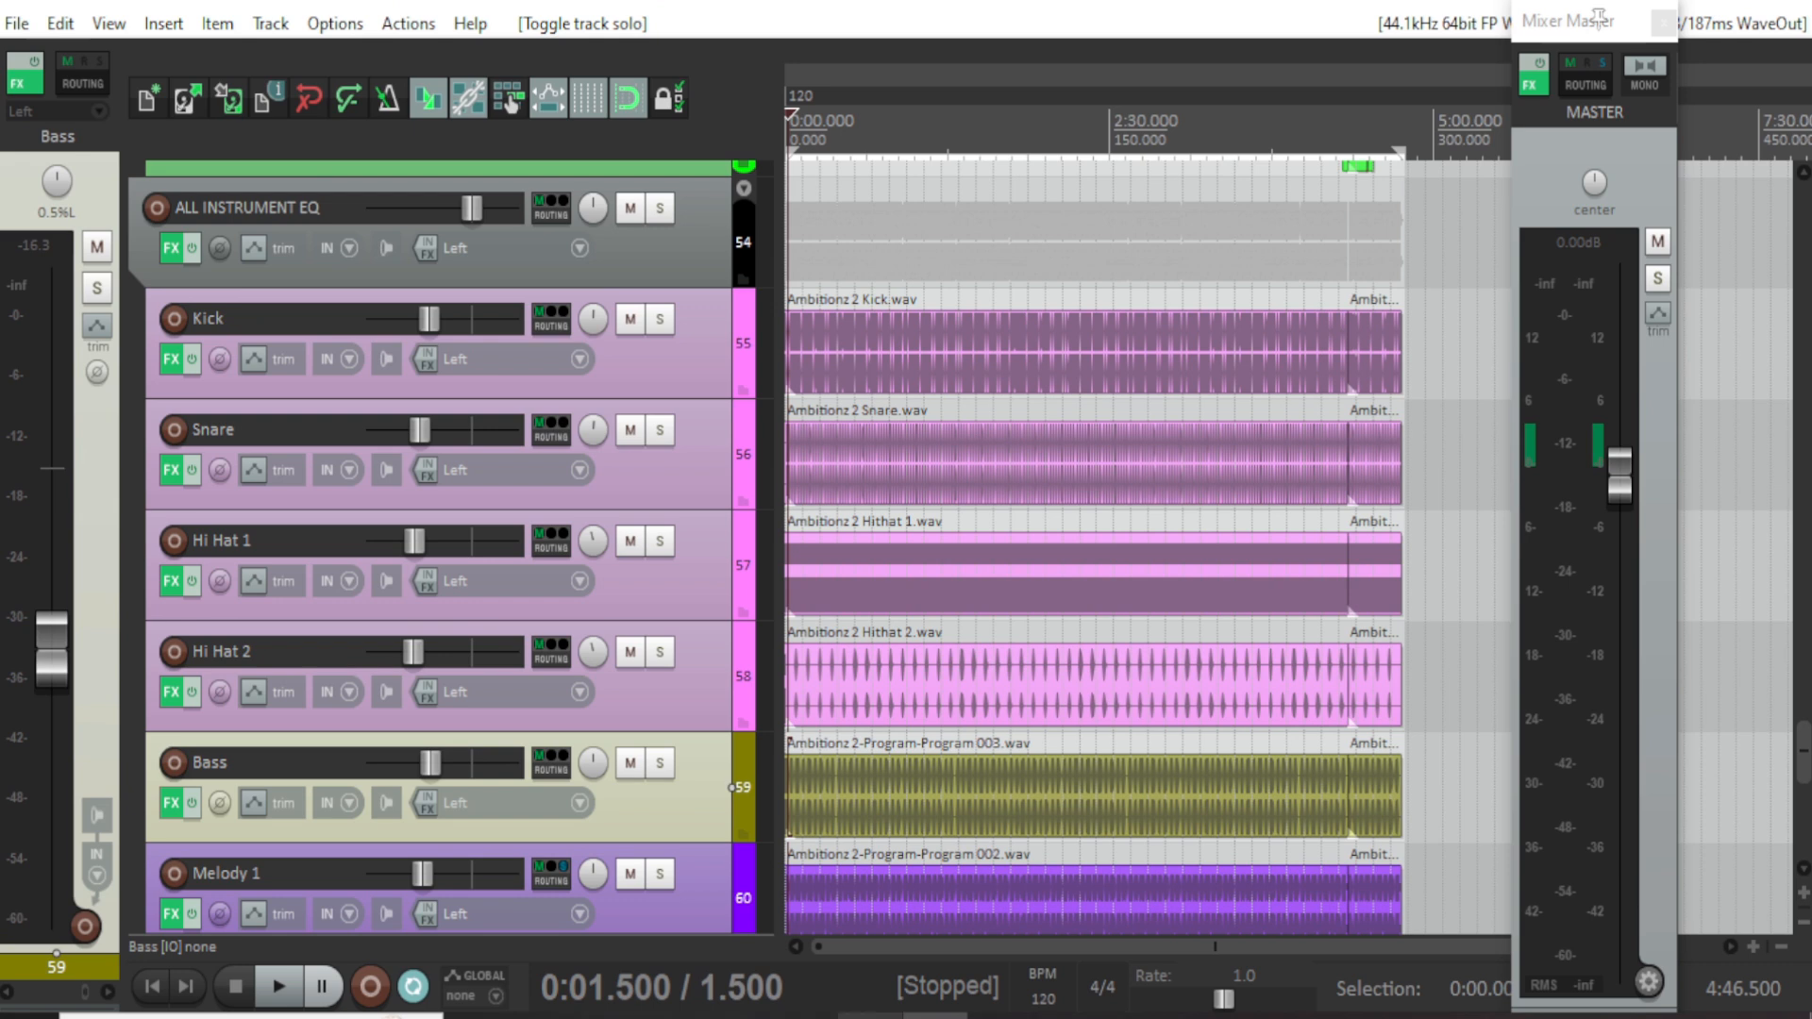
pyautogui.click(660, 762)
pyautogui.press('space')
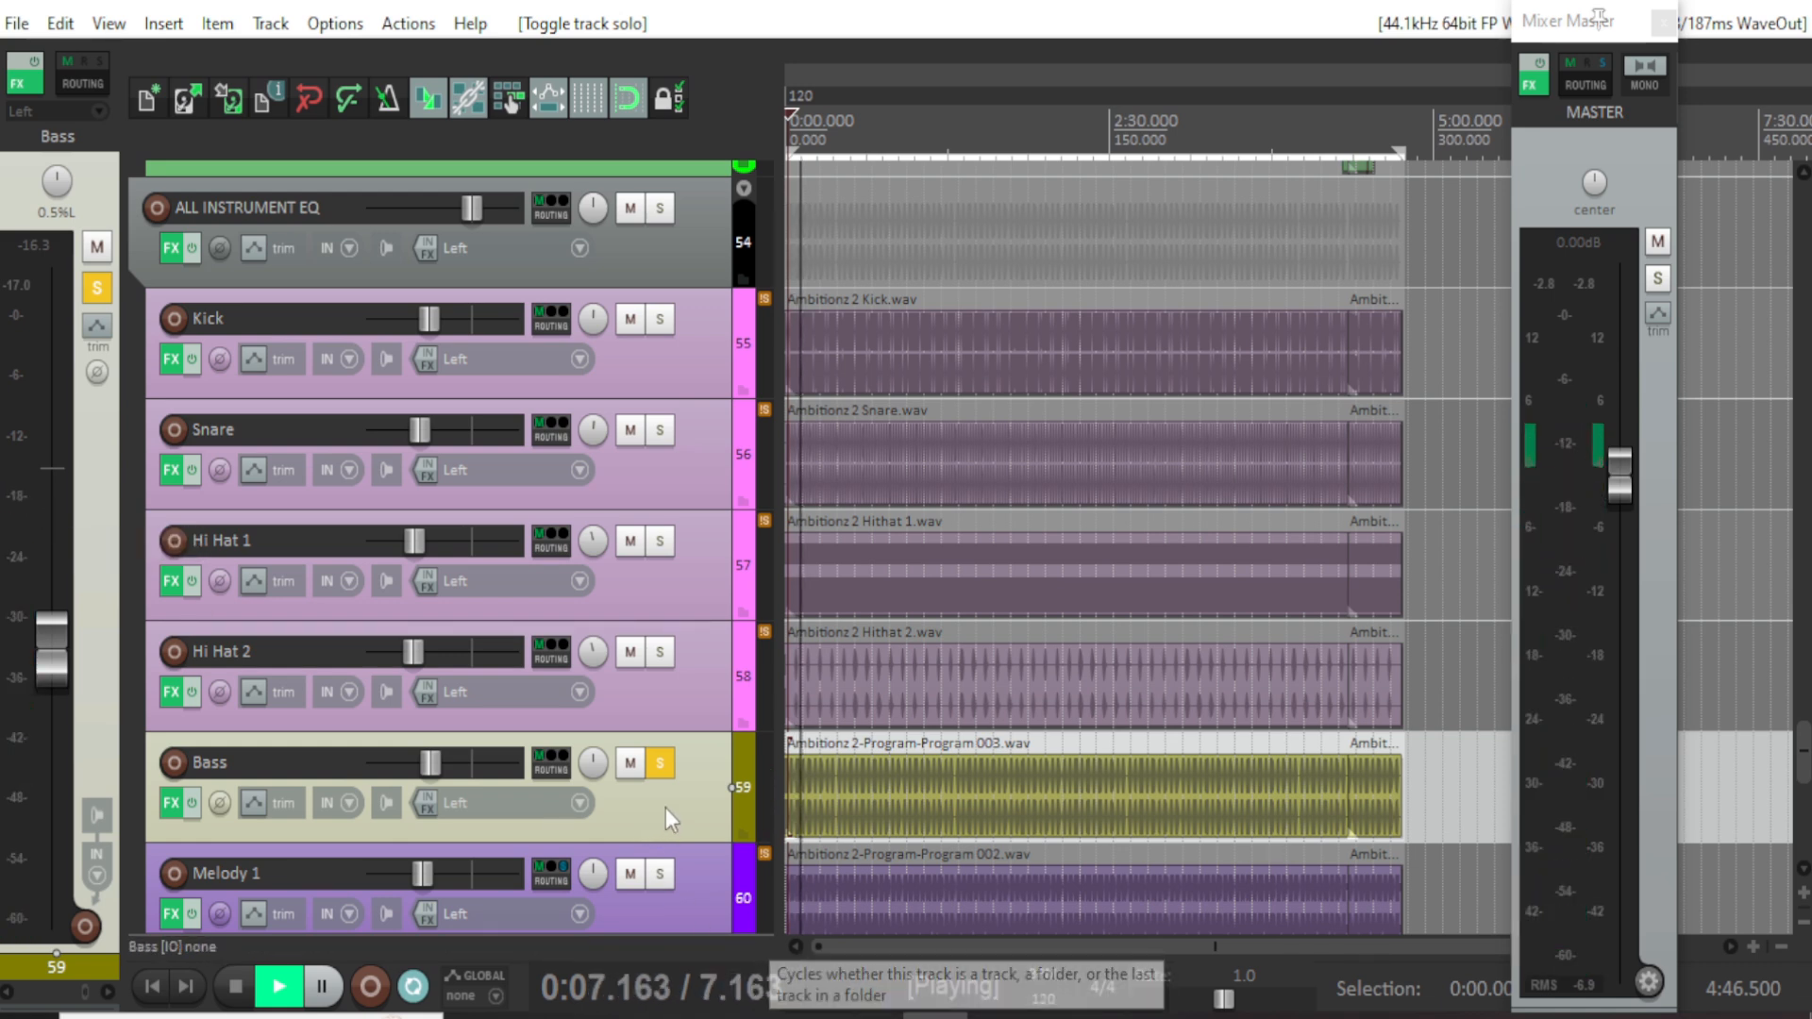
pyautogui.press('space')
pyautogui.click(665, 772)
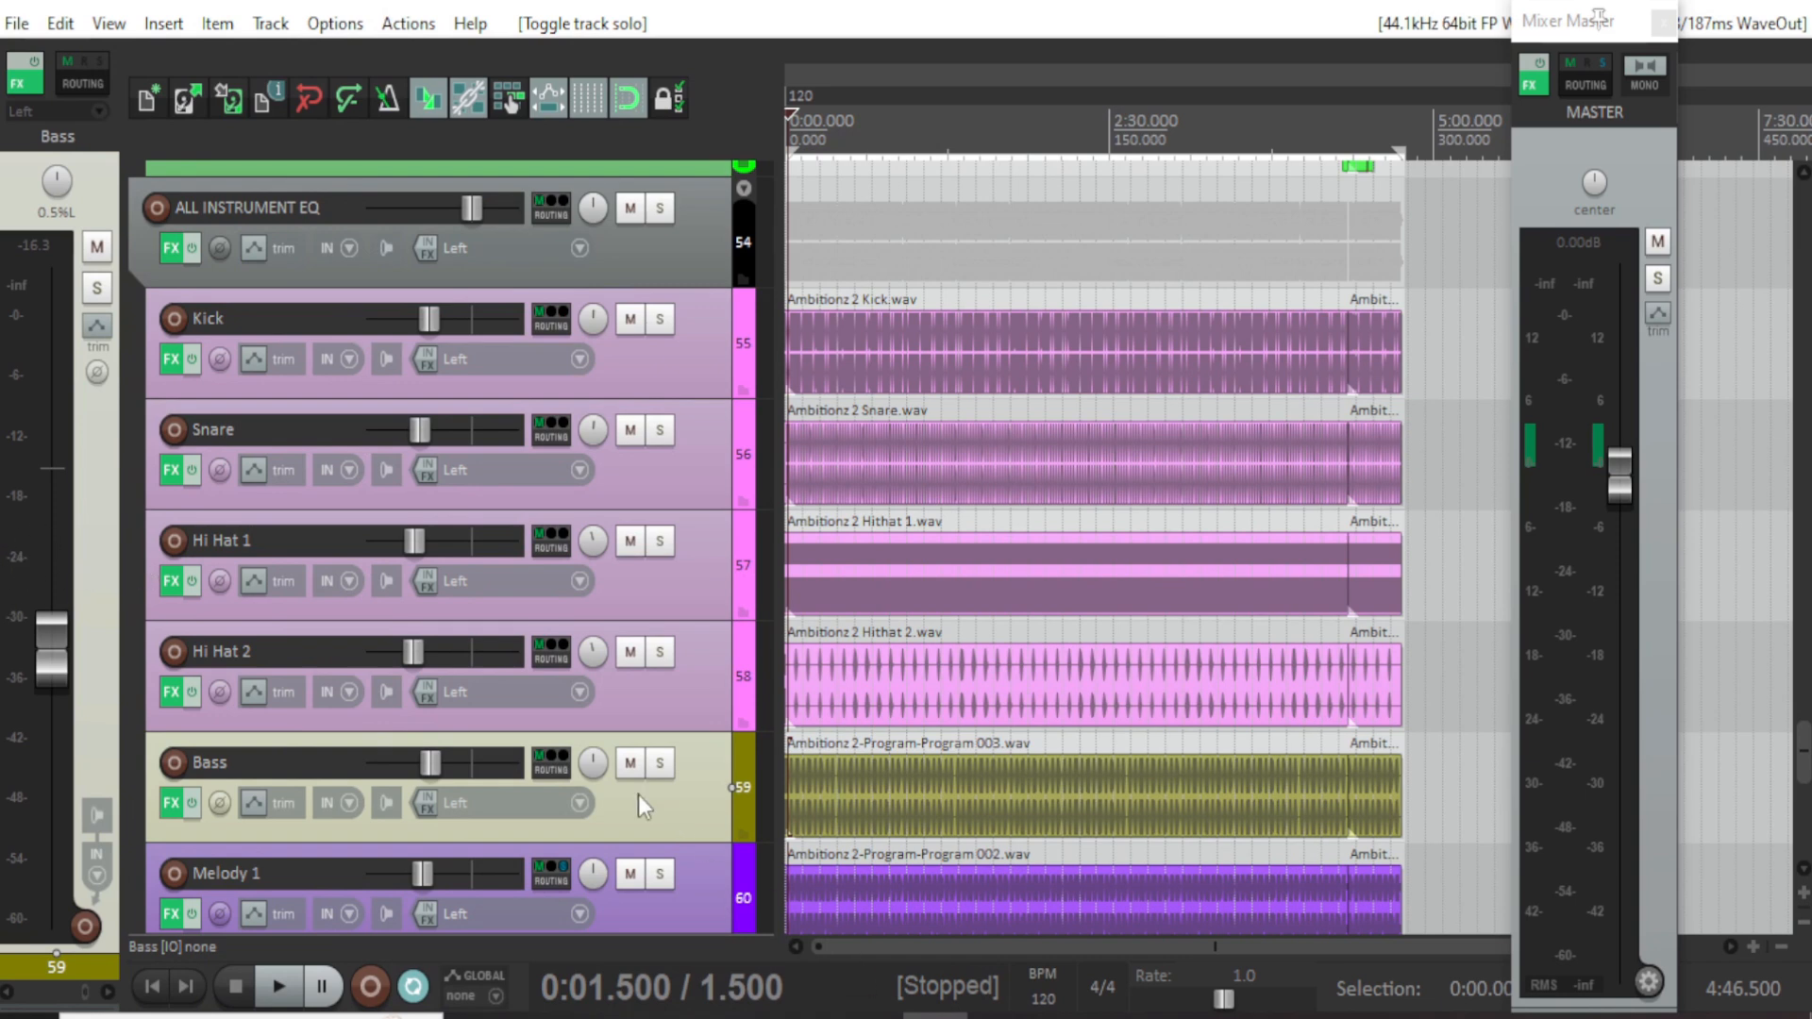
# Examine the purple melody tracks from Melody 1 to Melody 4 Chorus, checking the pan setting of Melody 3.
pyautogui.scroll(-1, 713, 856)
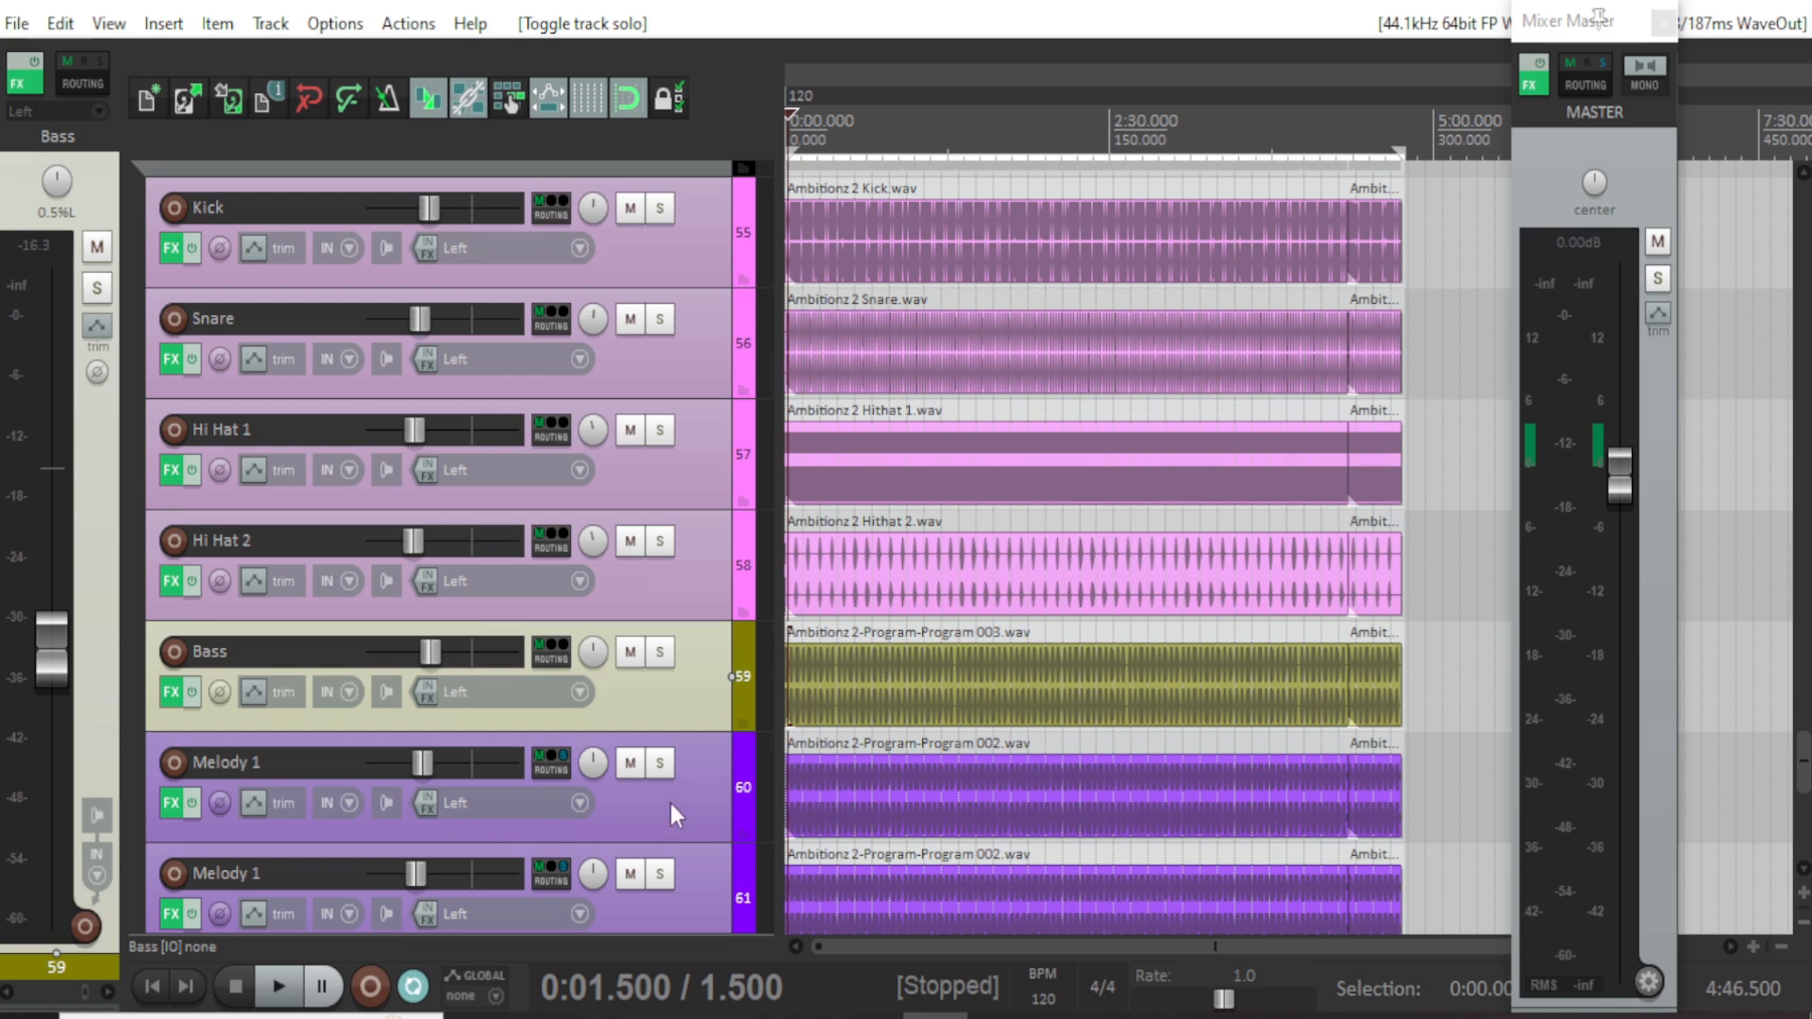
pyautogui.scroll(-1, 670, 803)
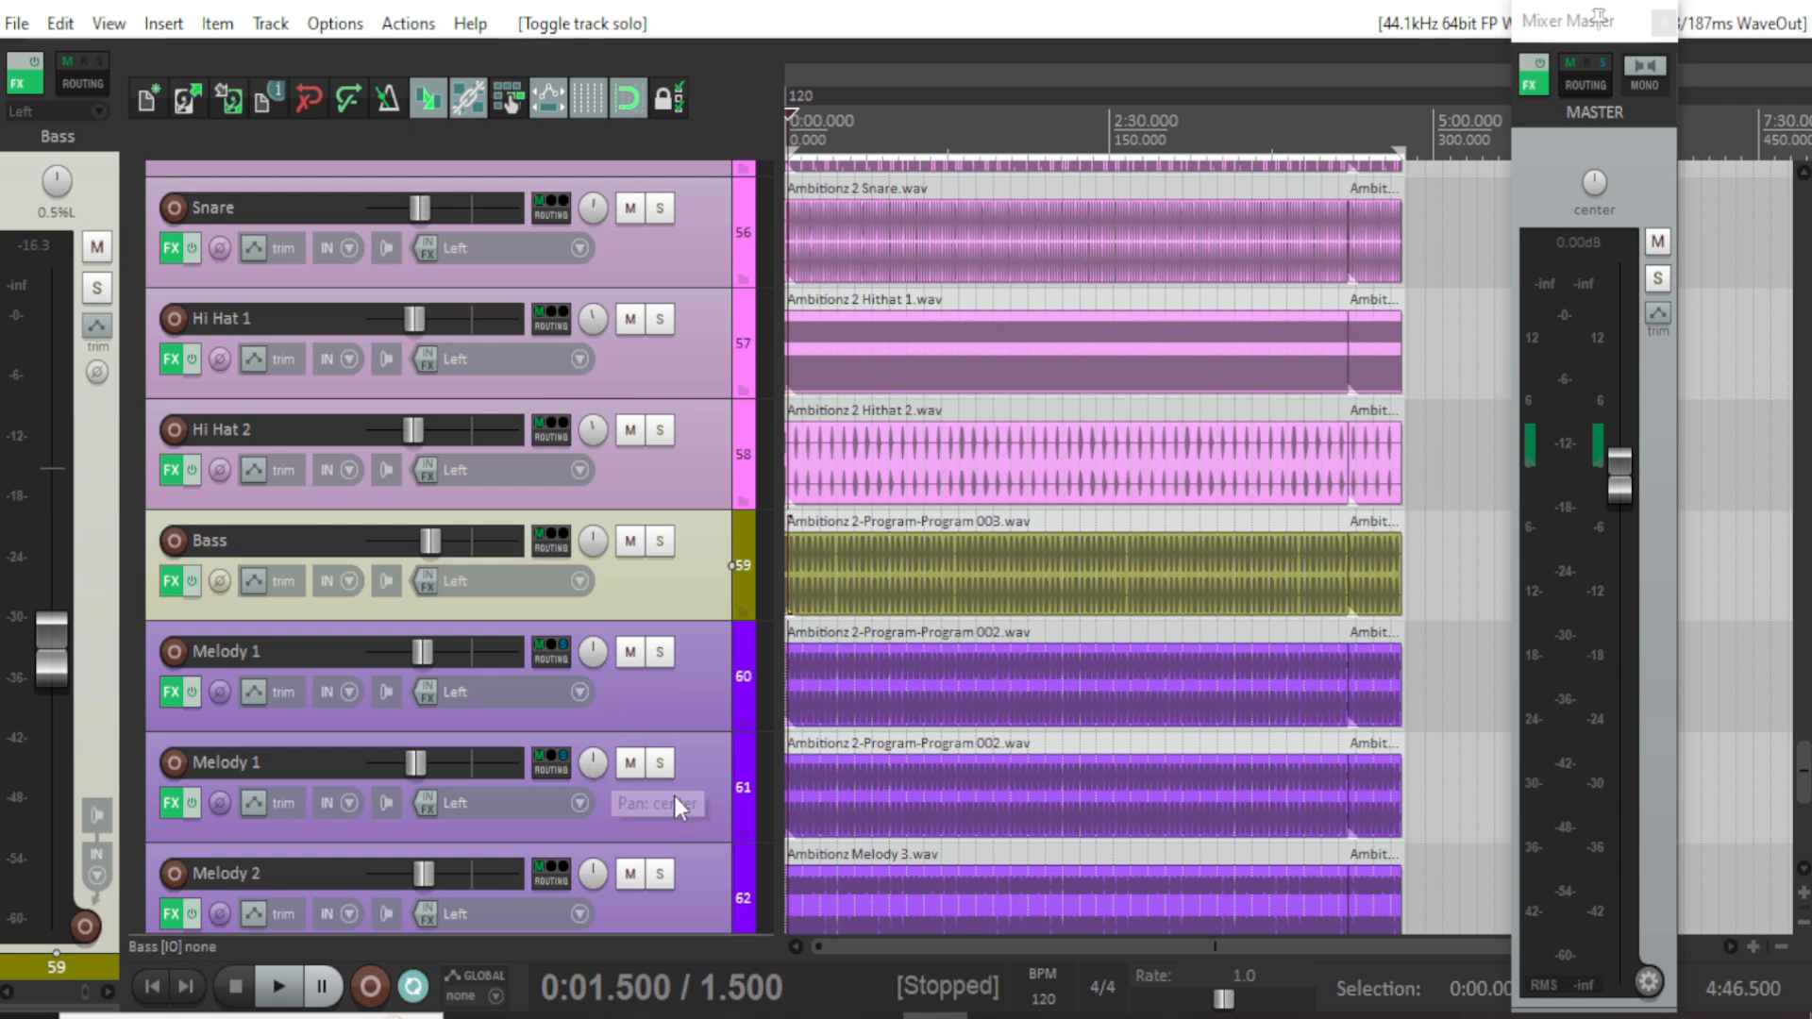
pyautogui.scroll(-1, 687, 746)
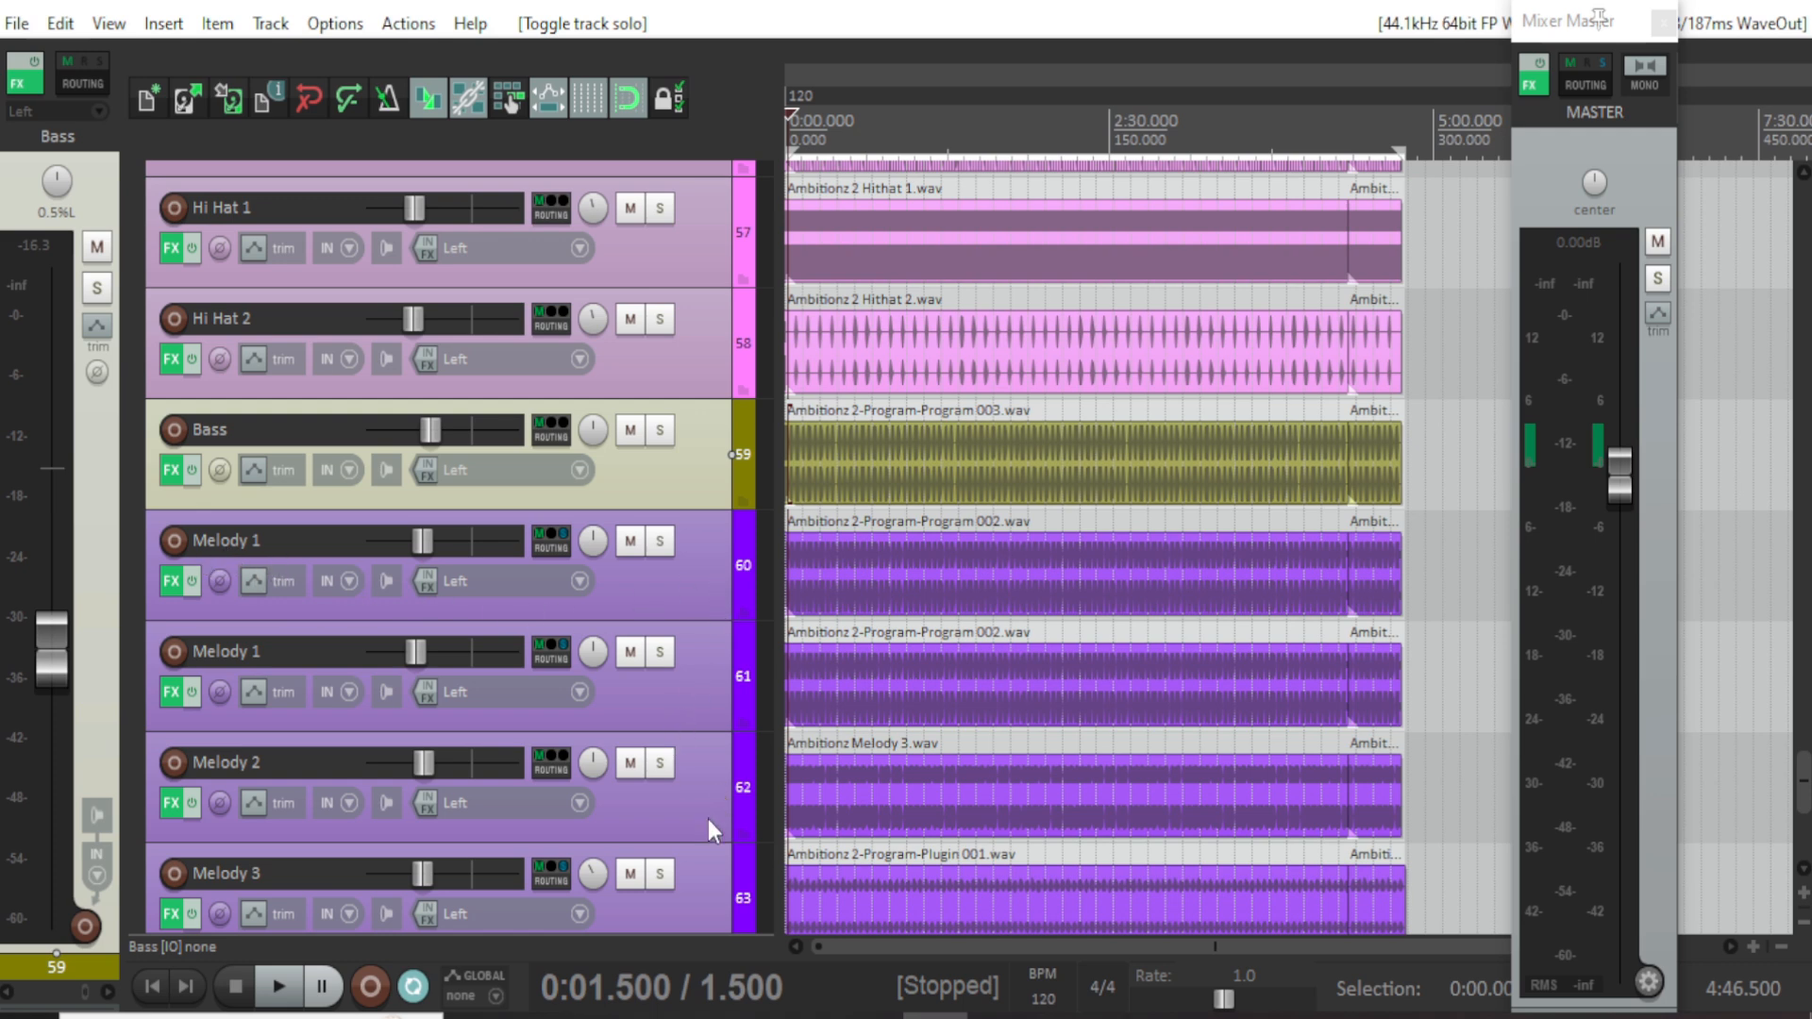
pyautogui.scroll(-1, 702, 817)
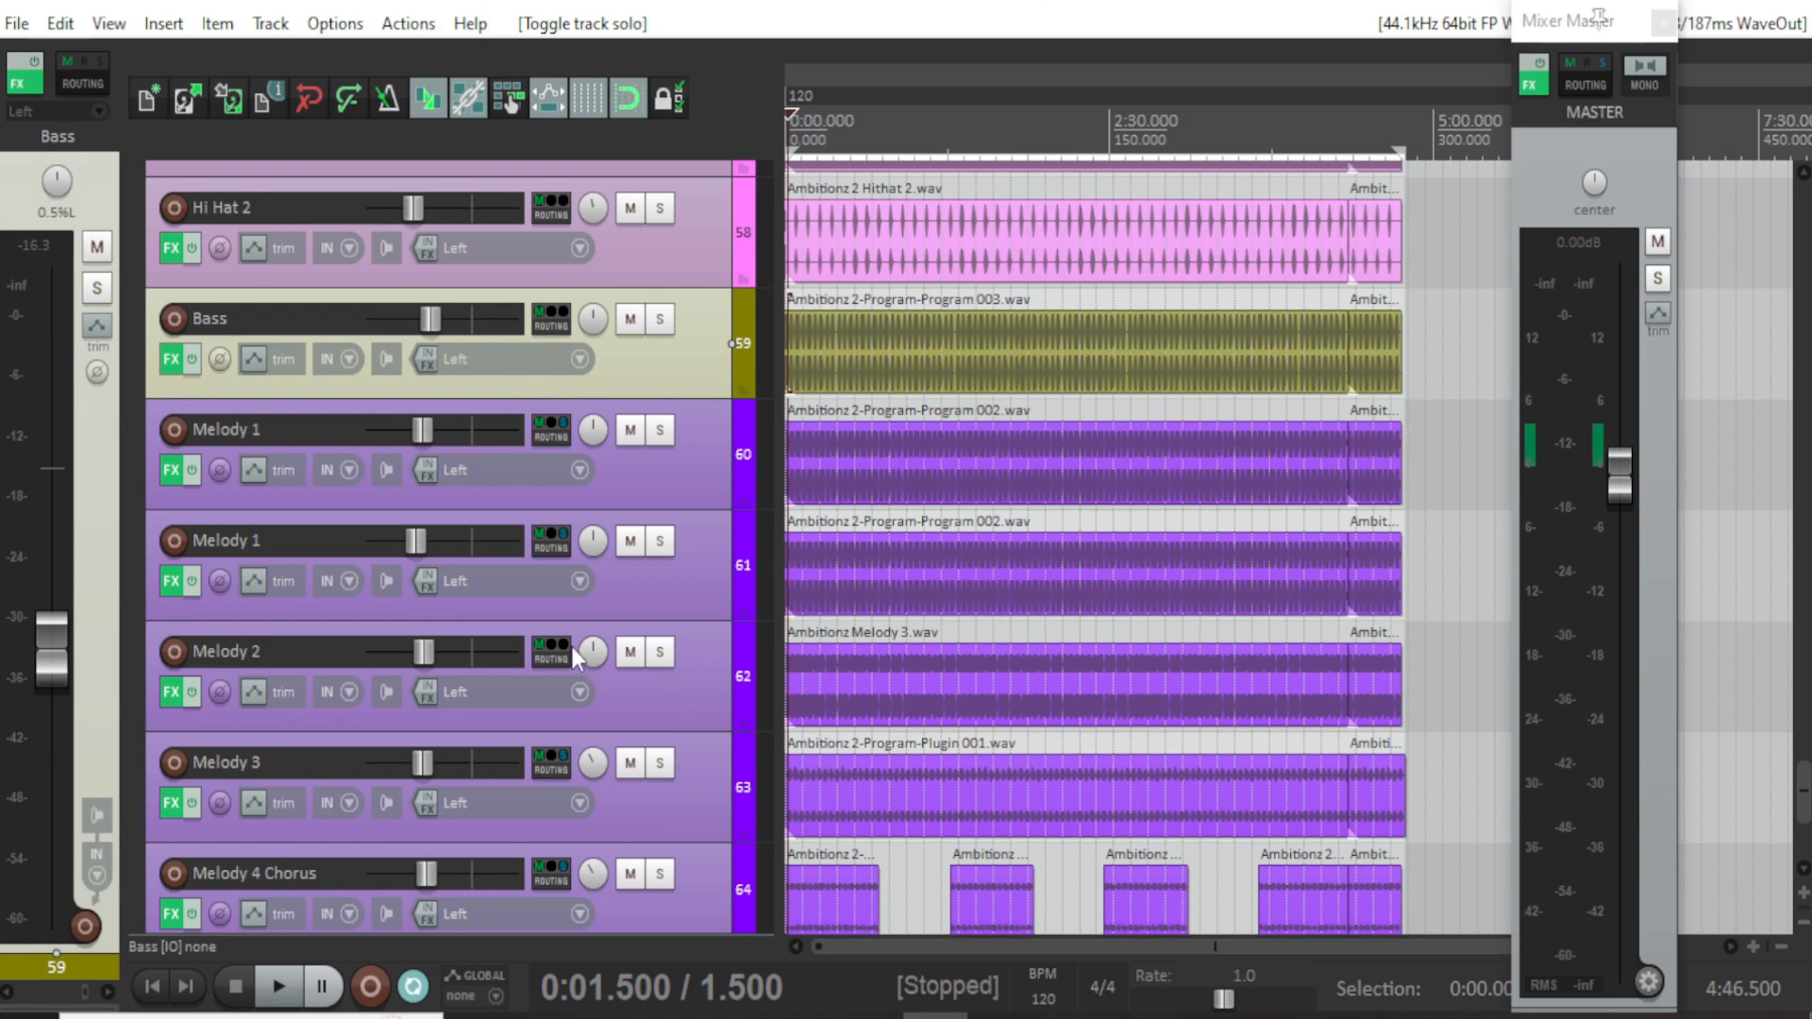
pyautogui.moveTo(598, 766)
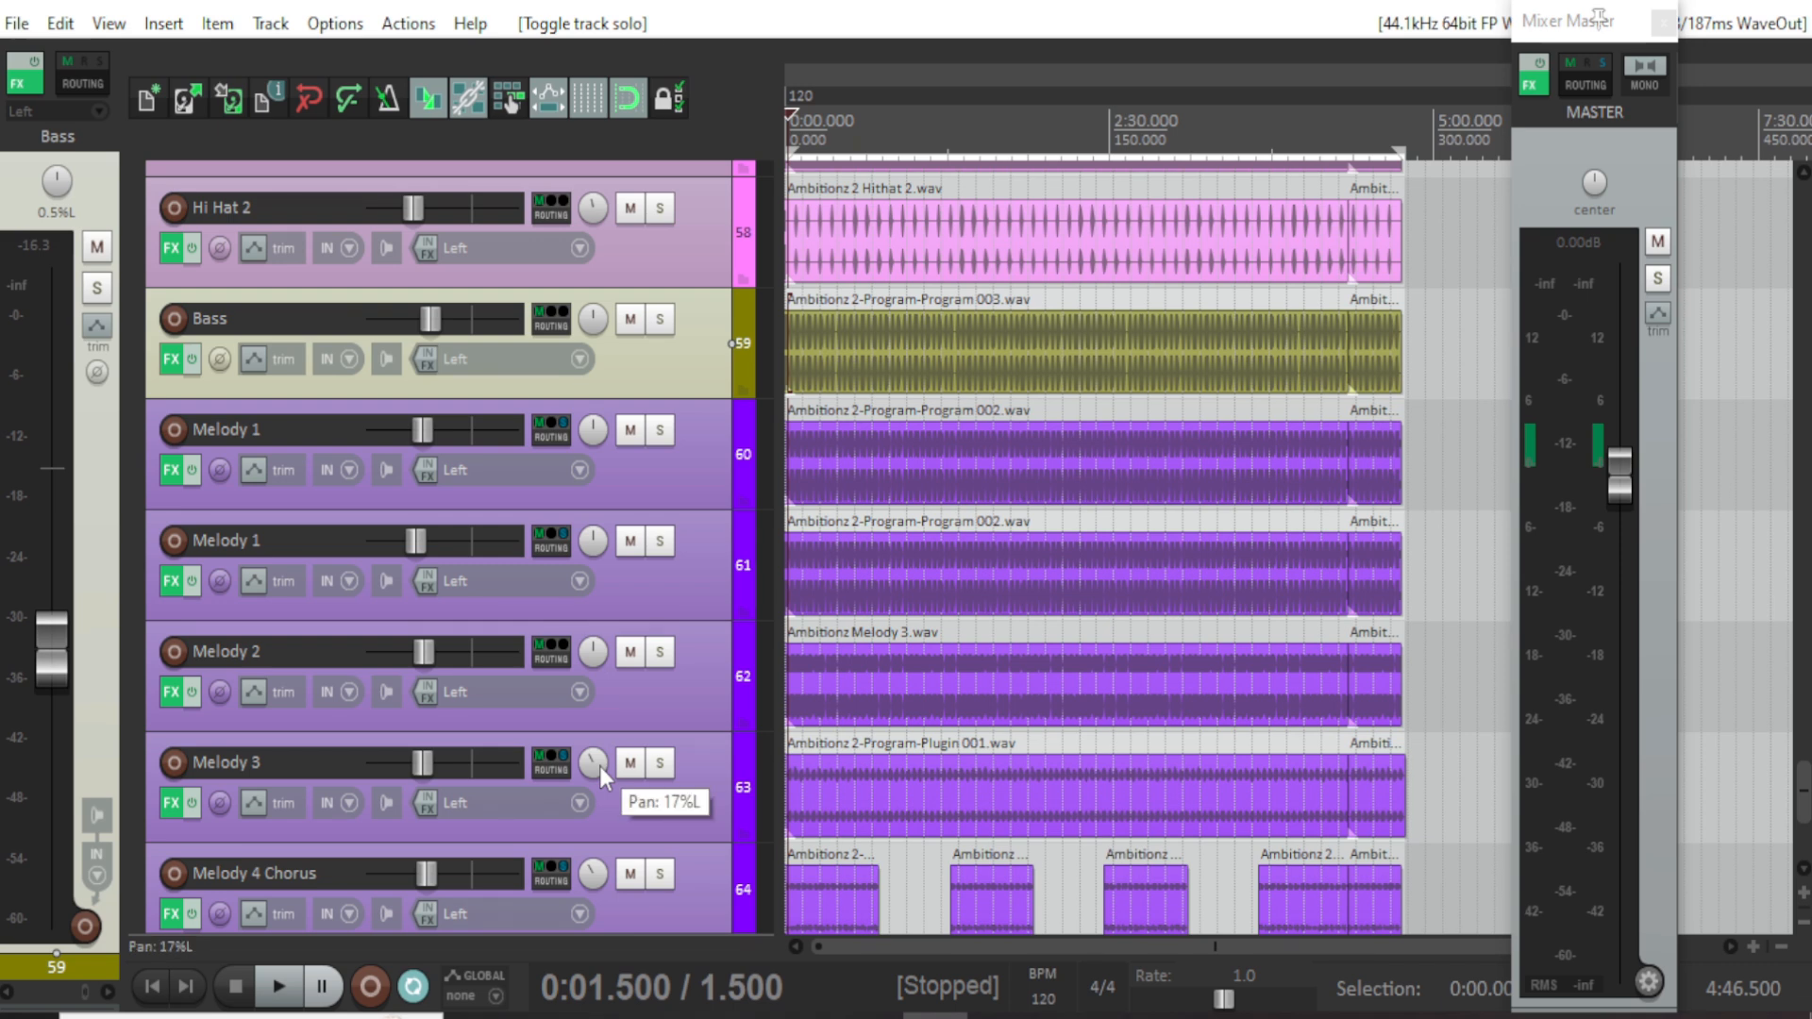
pyautogui.scroll(-1, 657, 878)
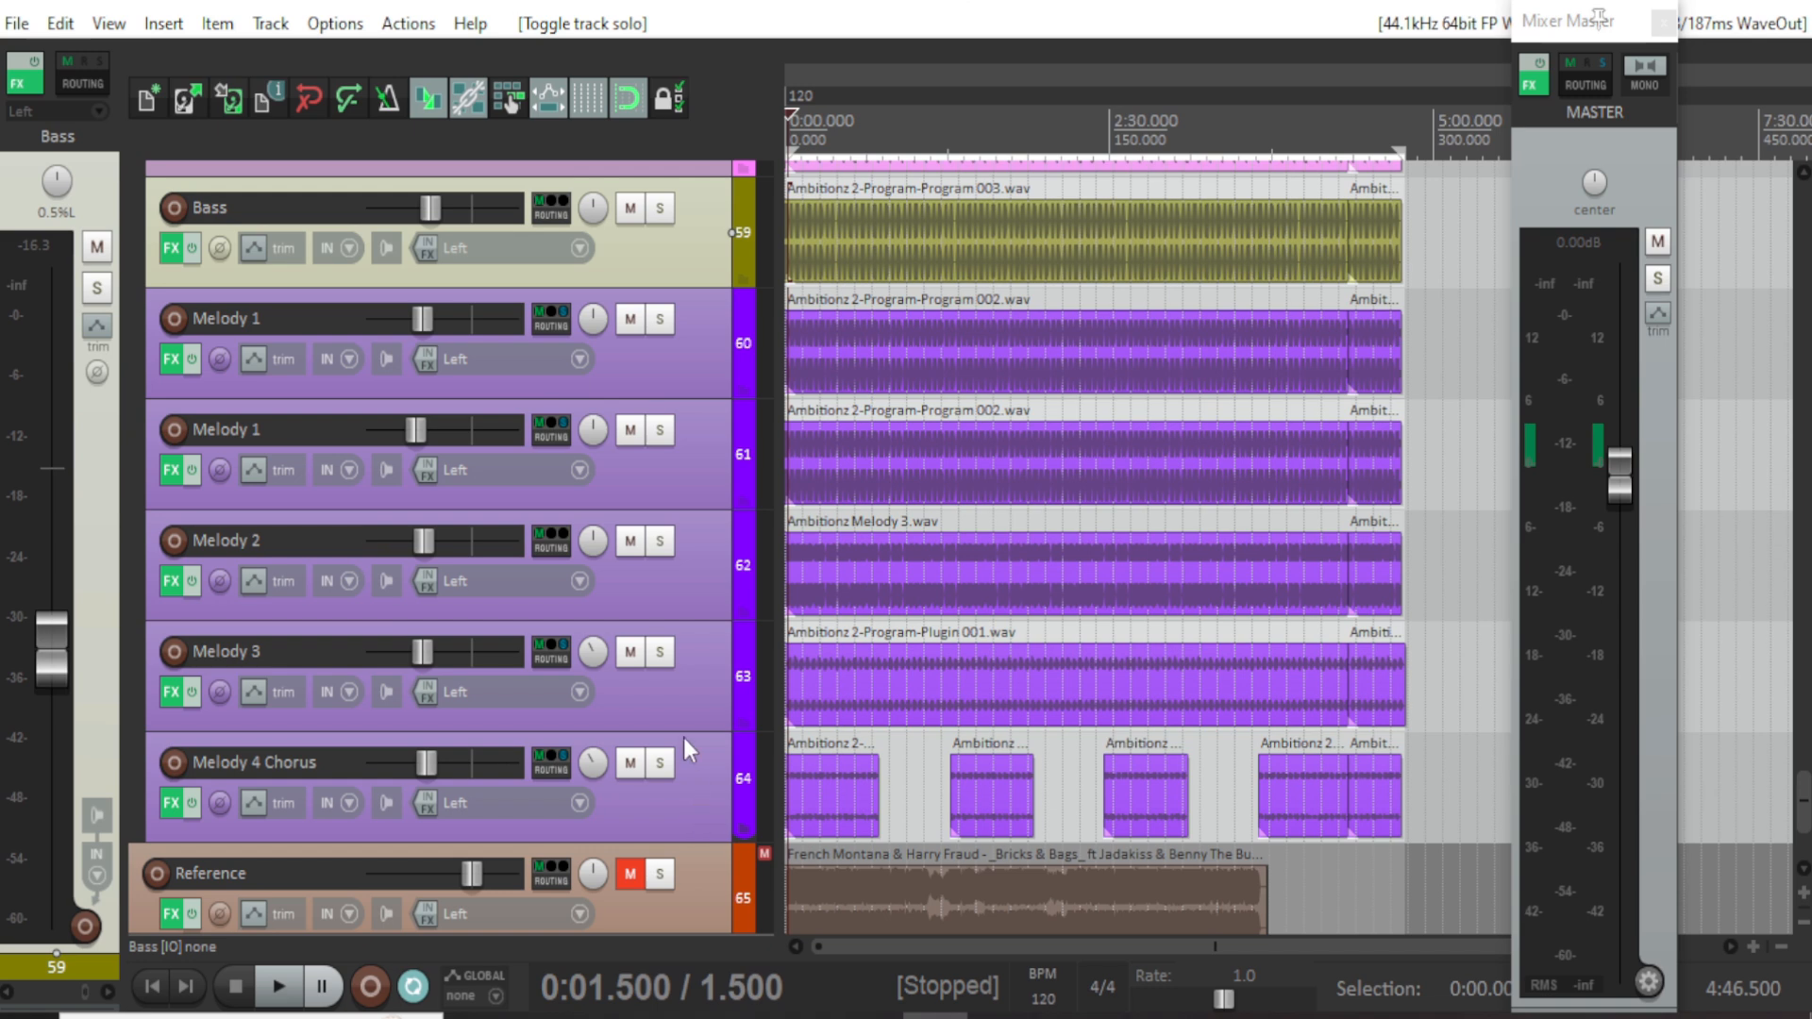
# Review the track layout upward from the melodies through the drums, outro and verse vocals to the chorus vocals.
pyautogui.scroll(1, 683, 738)
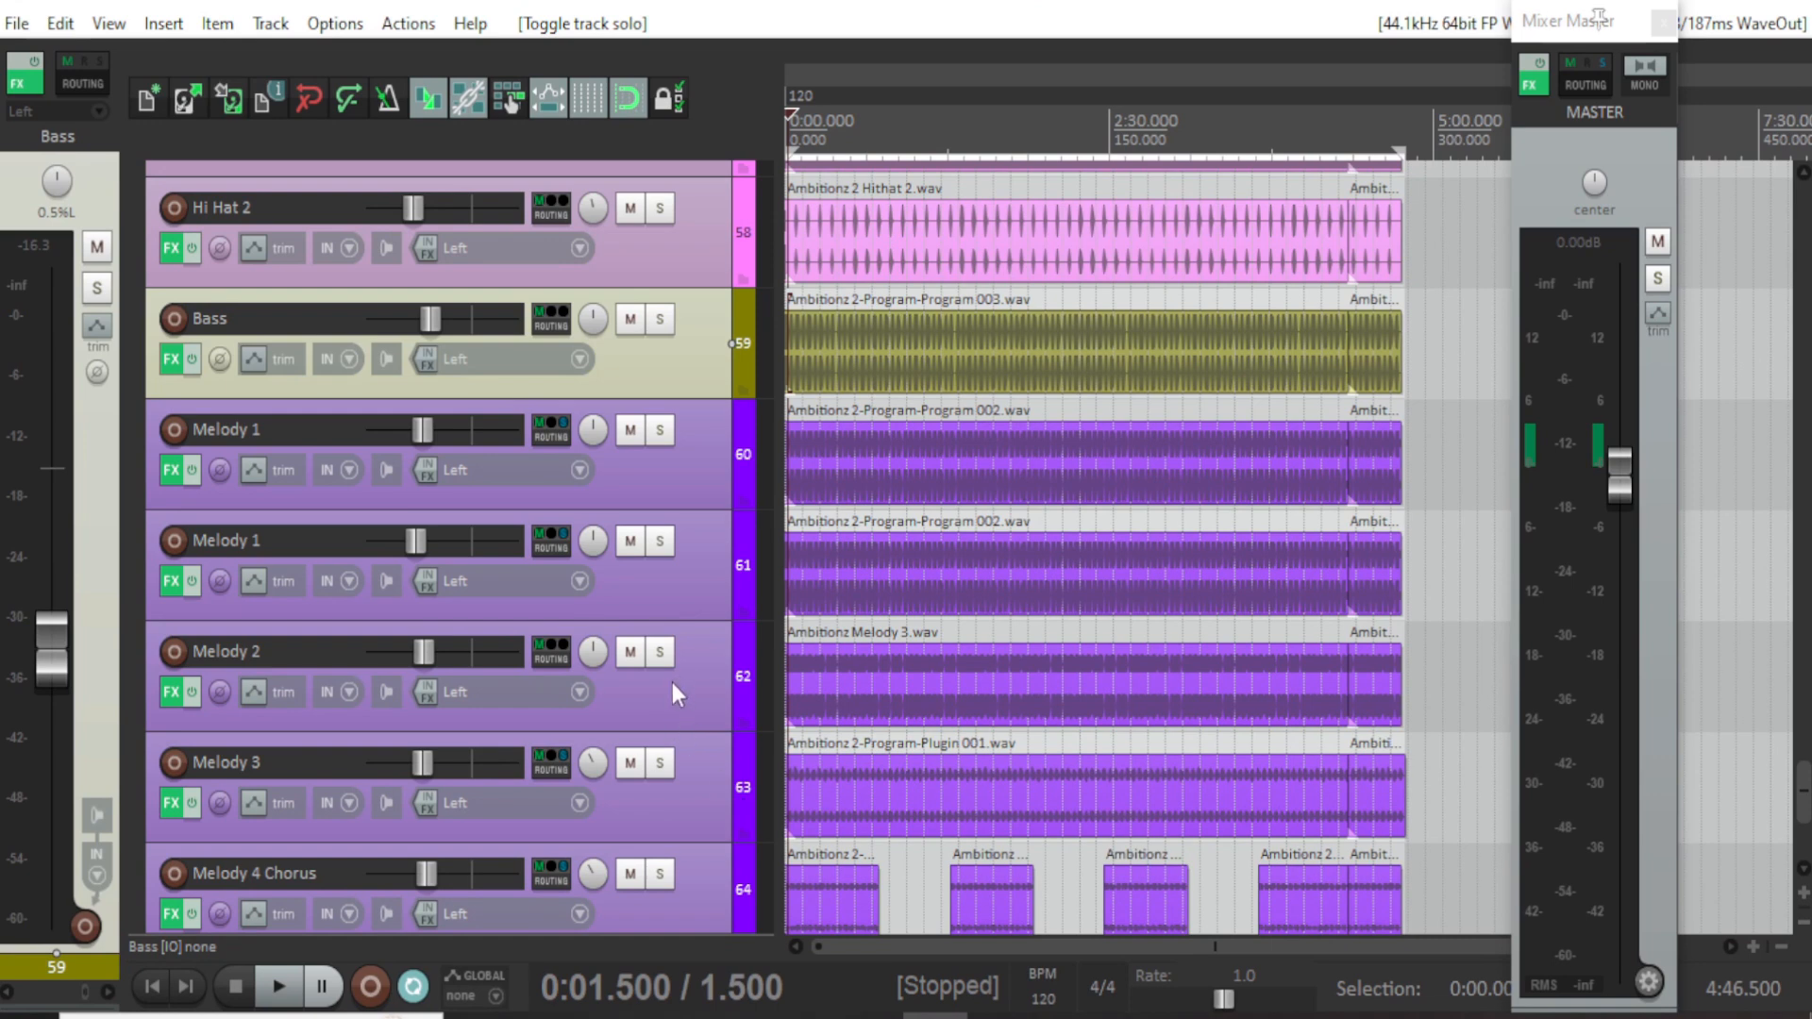
pyautogui.scroll(1, 672, 682)
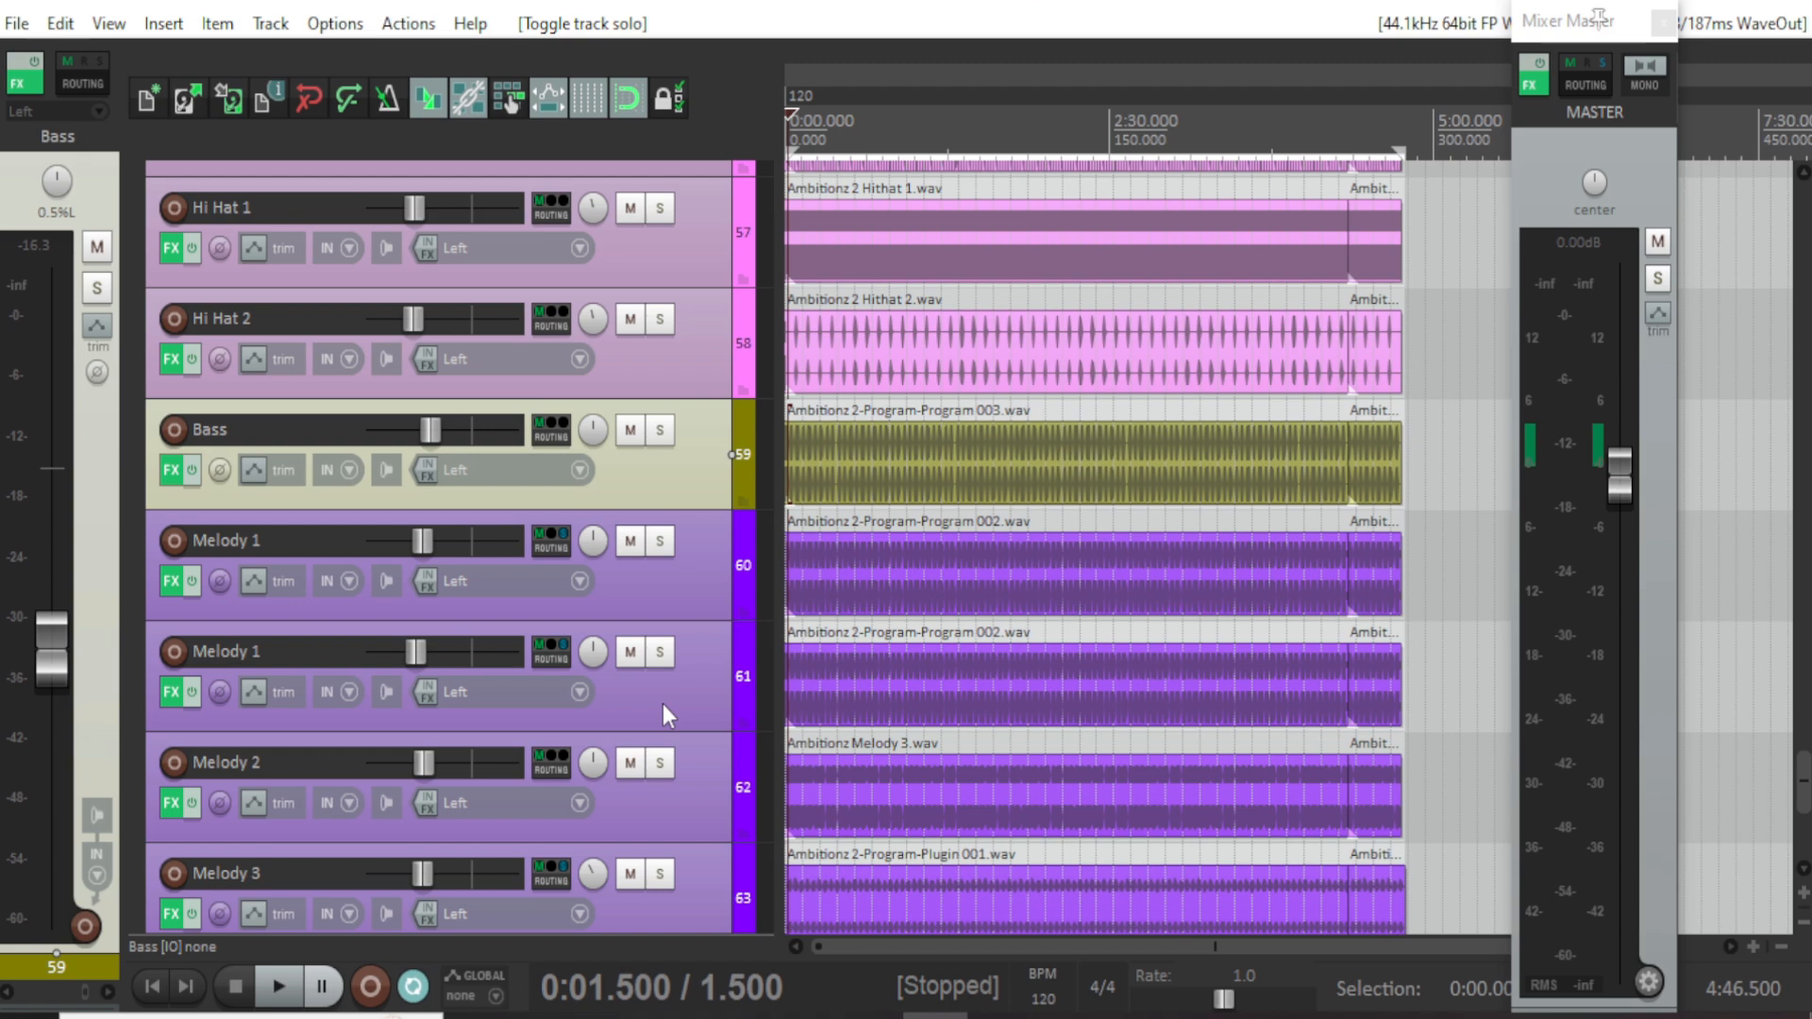
pyautogui.scroll(9, 672, 705)
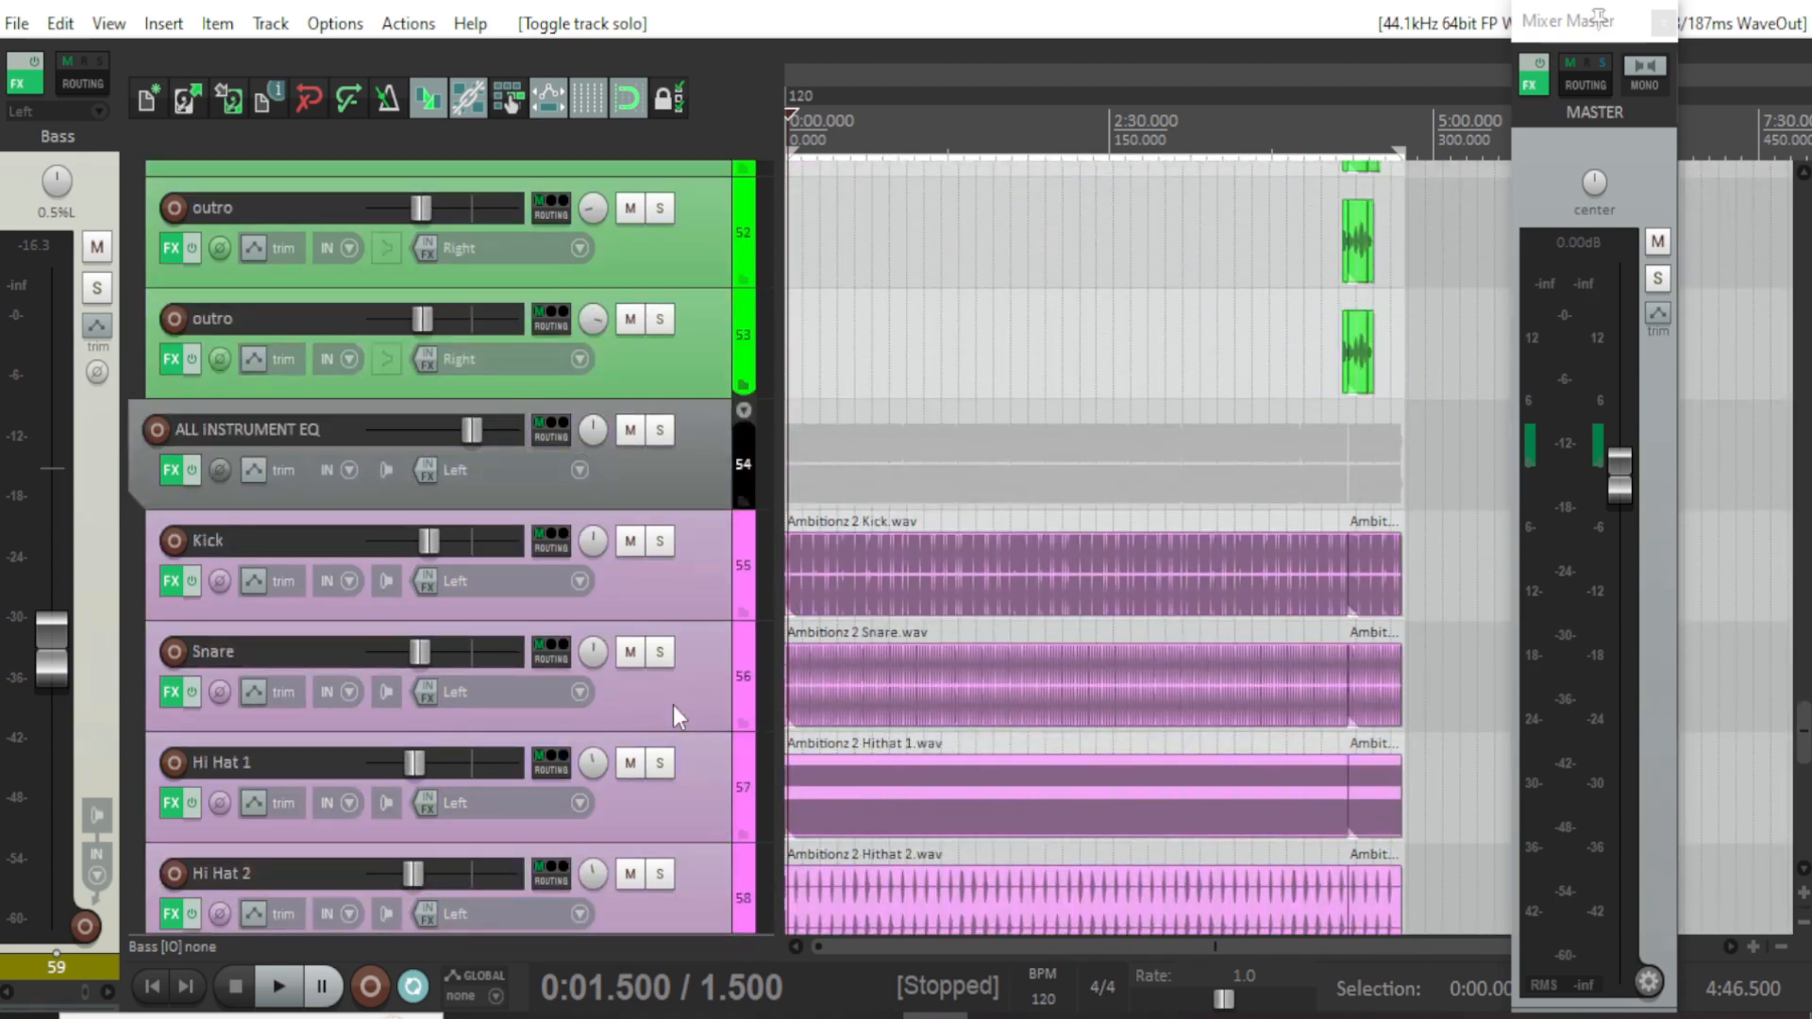
pyautogui.scroll(8, 672, 705)
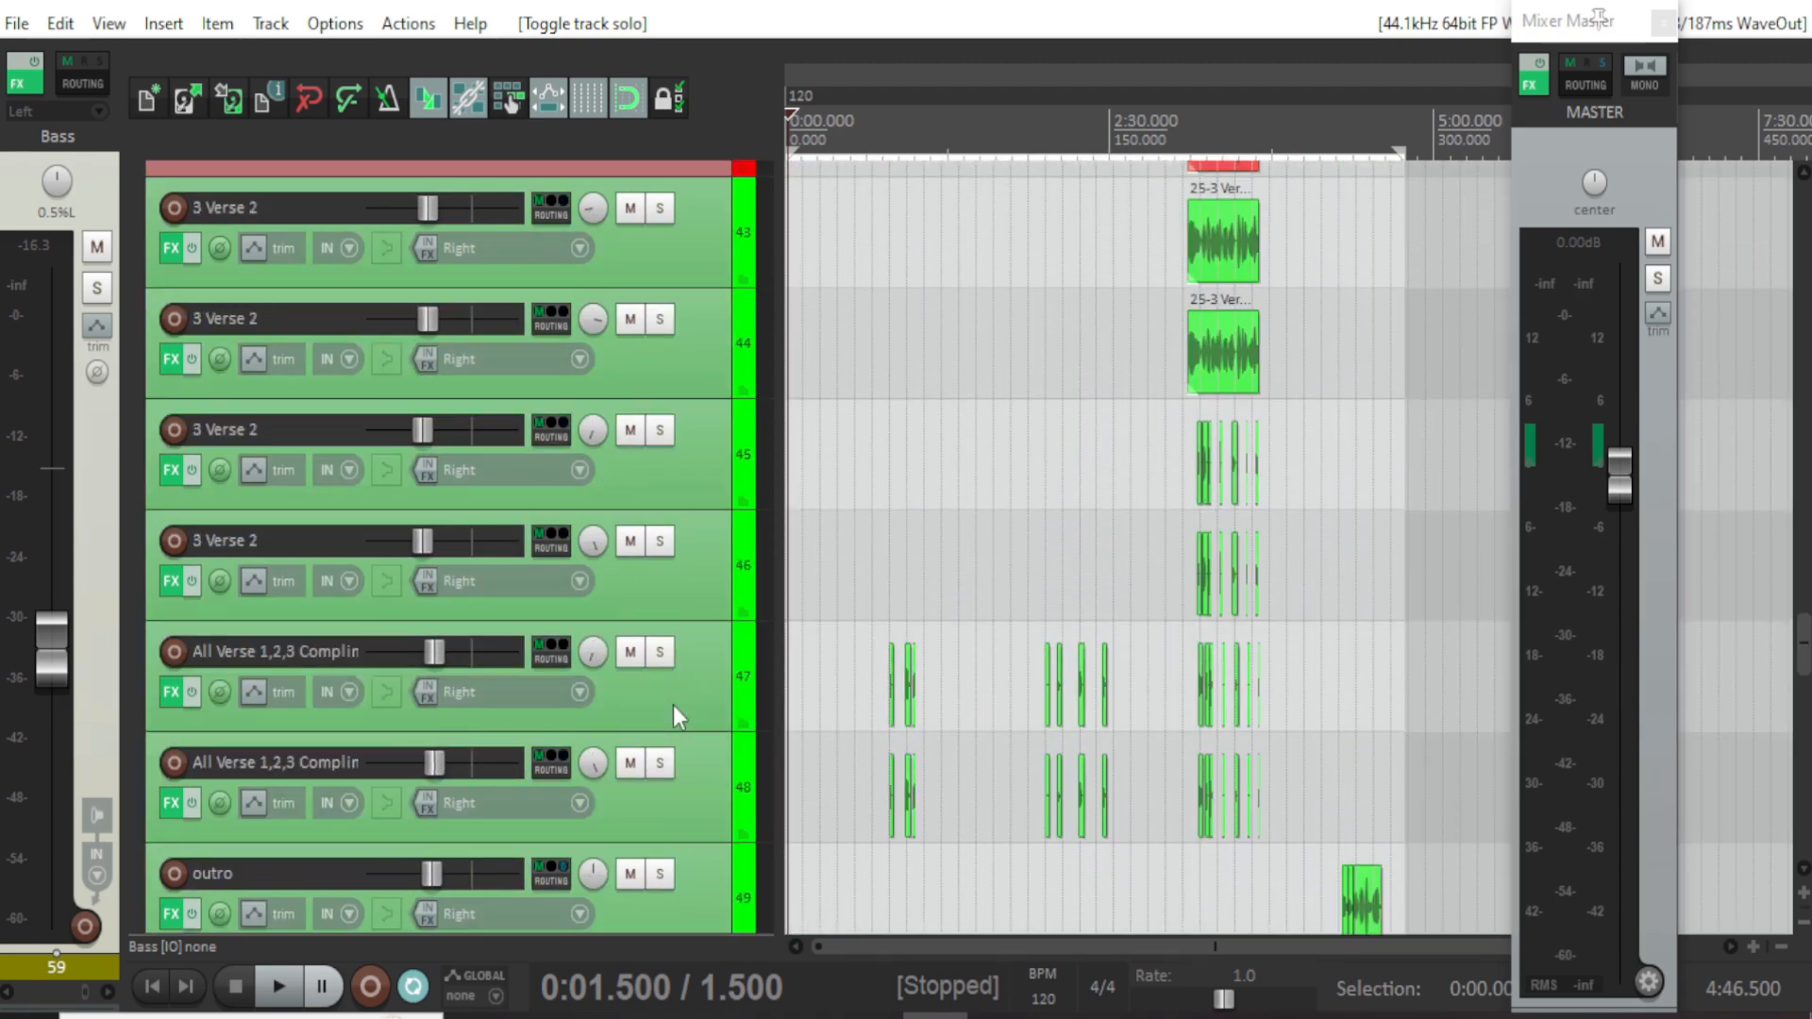
pyautogui.scroll(10, 672, 706)
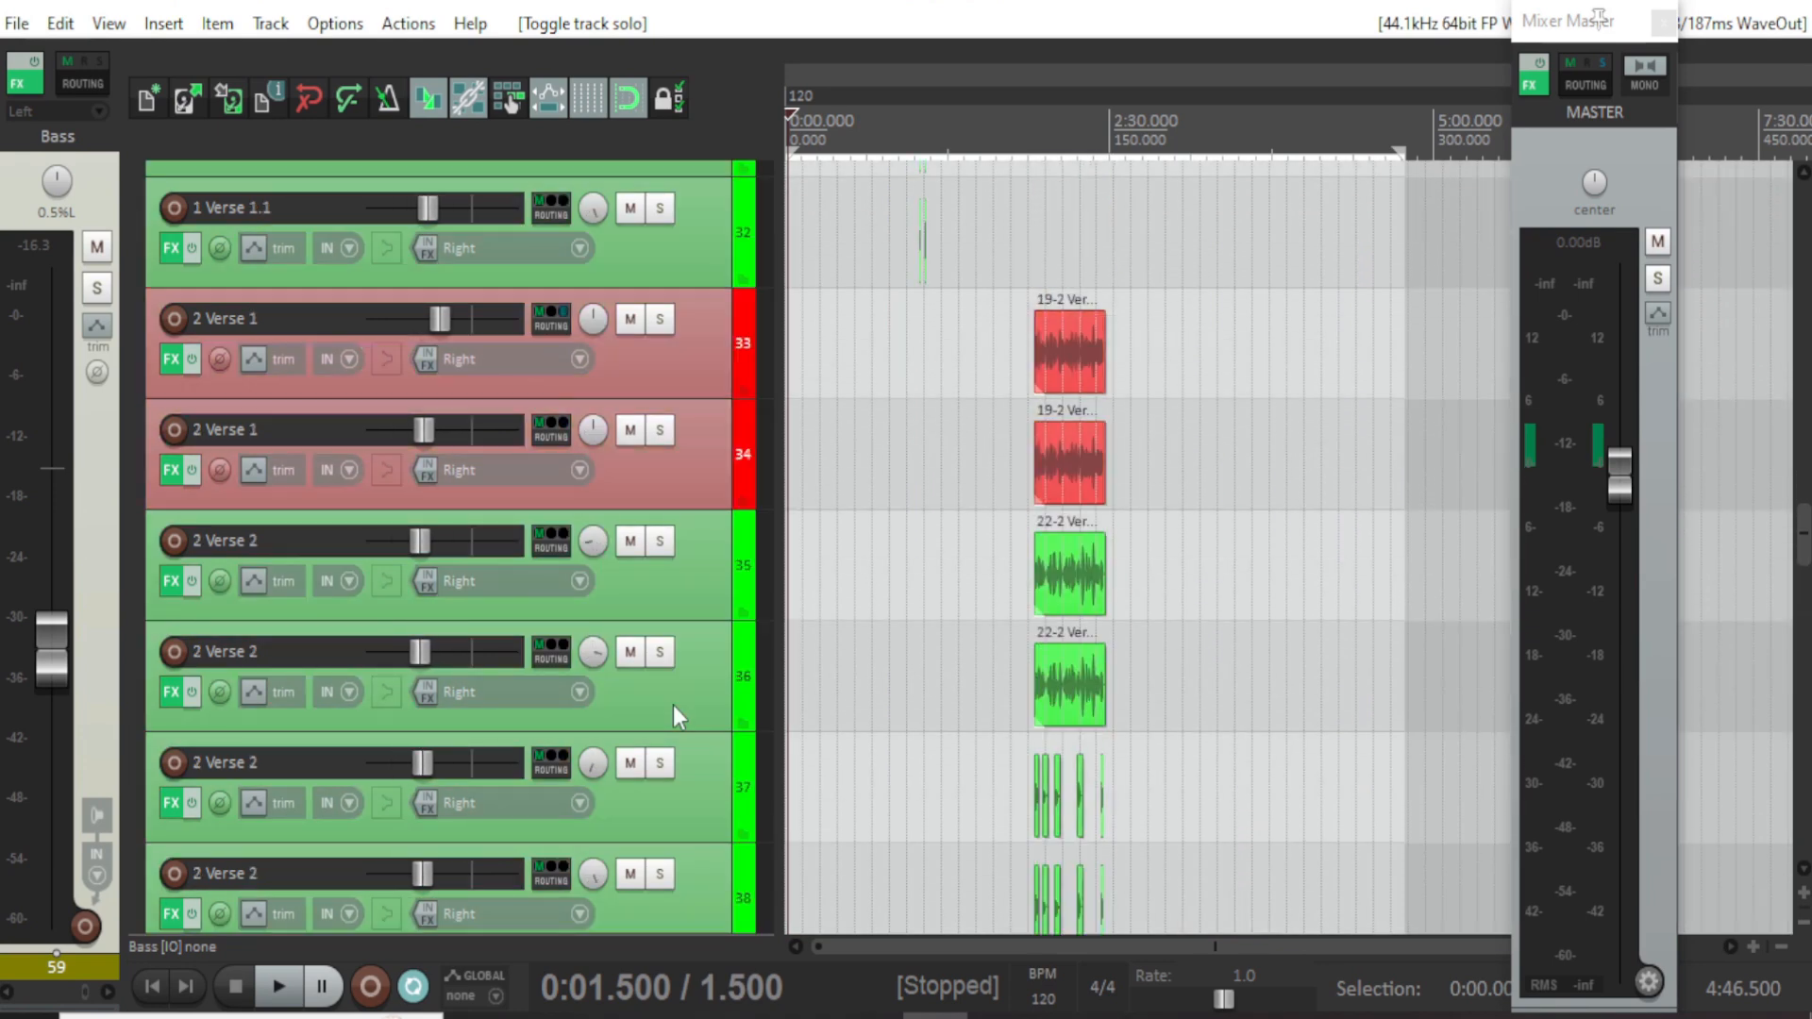
pyautogui.scroll(8, 672, 705)
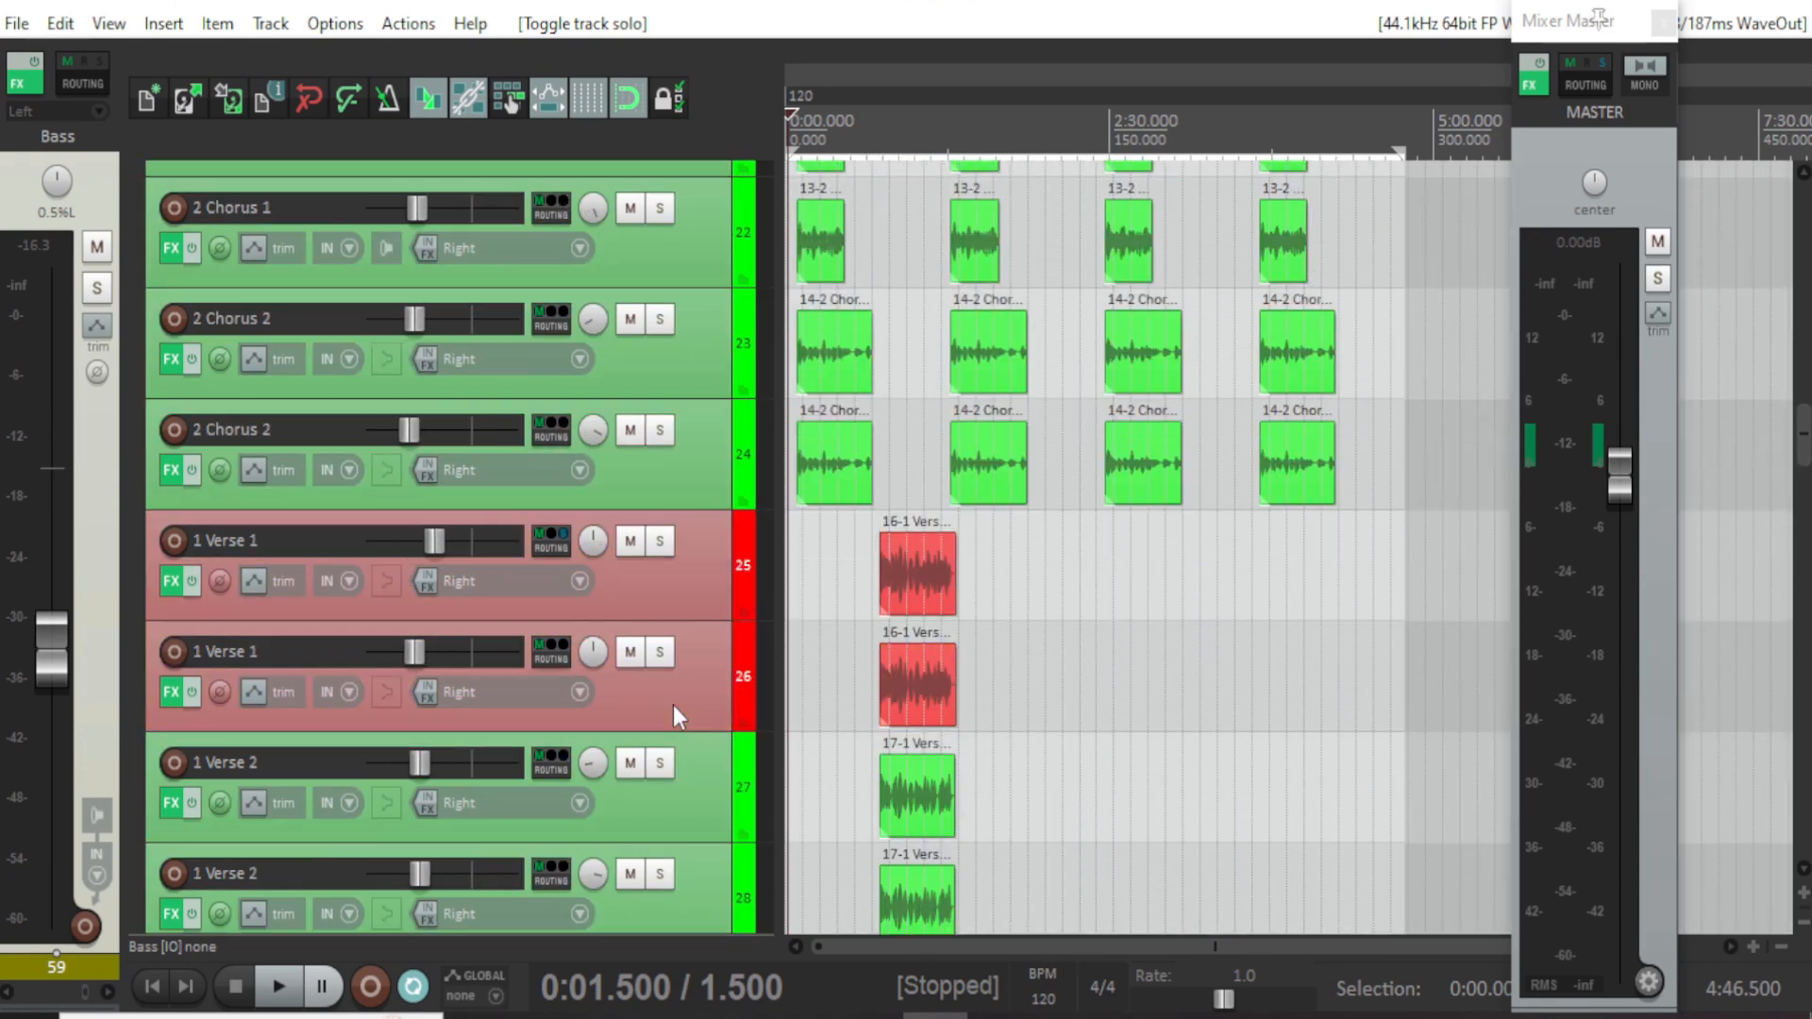